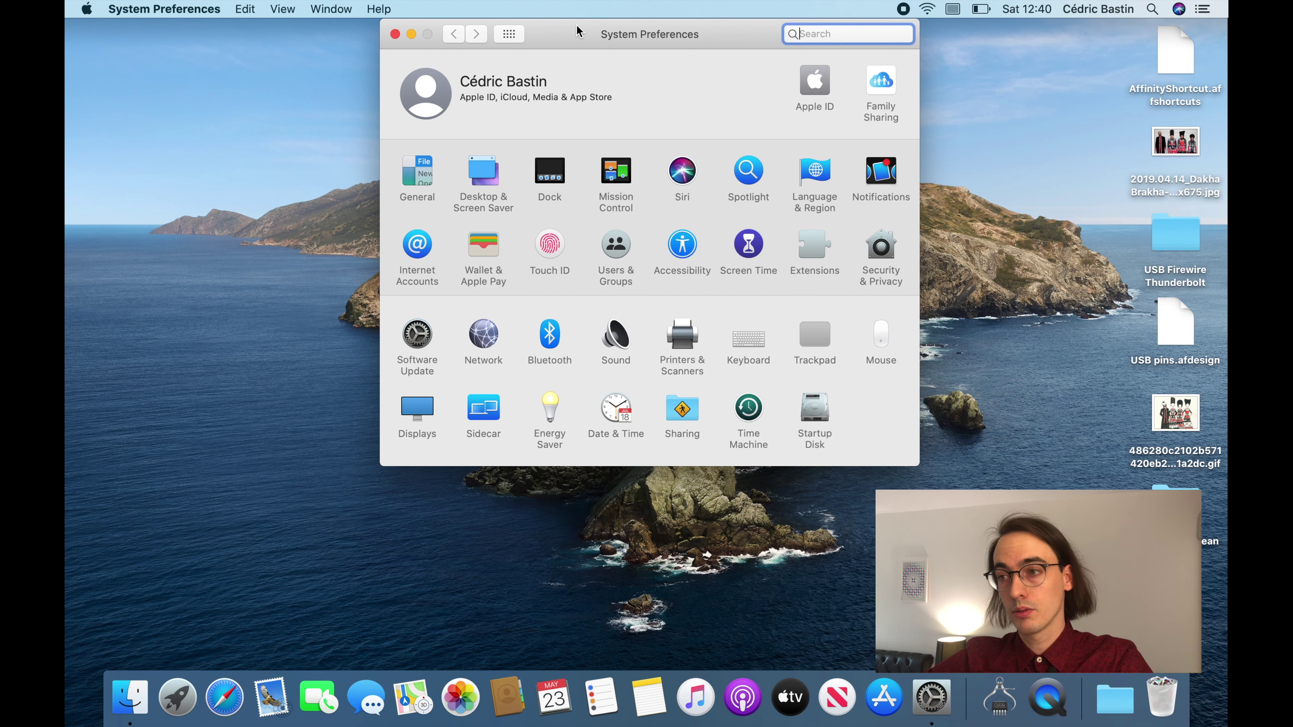
Step: From the Apple ID pane, open iCloud Drive's Options list and scroll through it
{"action": "left_click", "coordinate": [814, 81]}
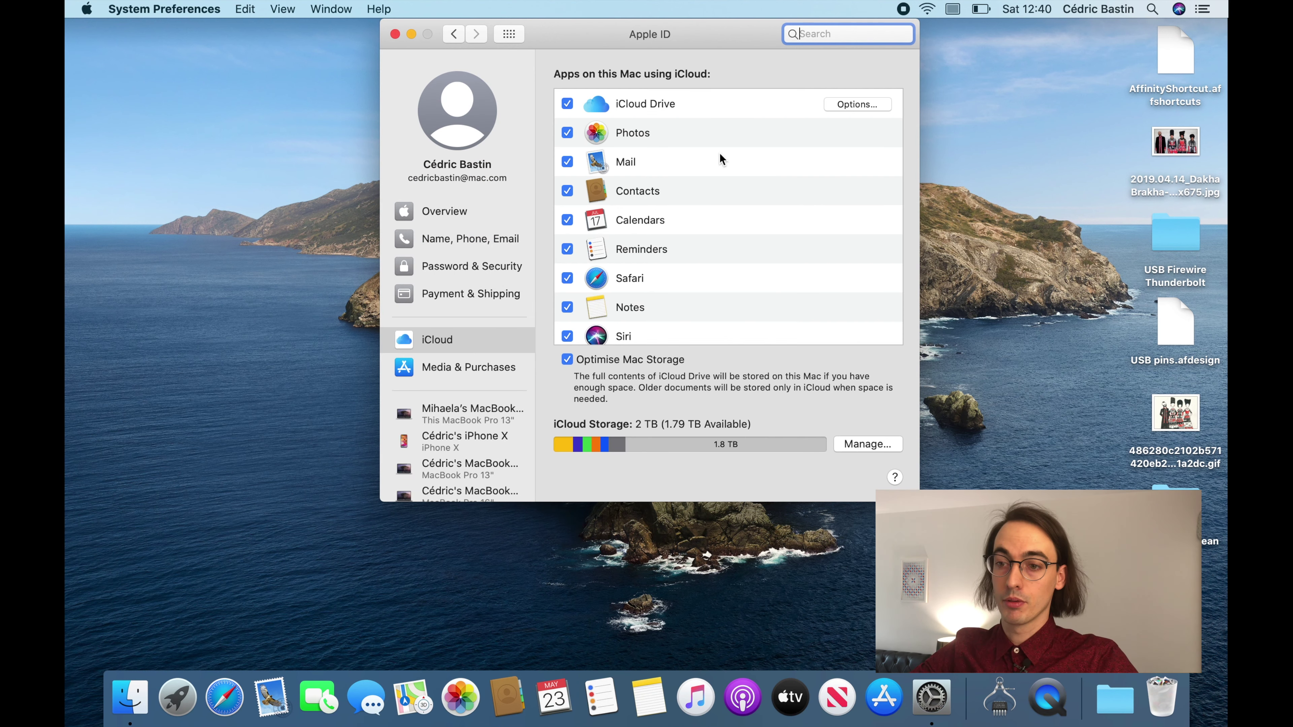
{"action": "left_click", "coordinate": [842, 108]}
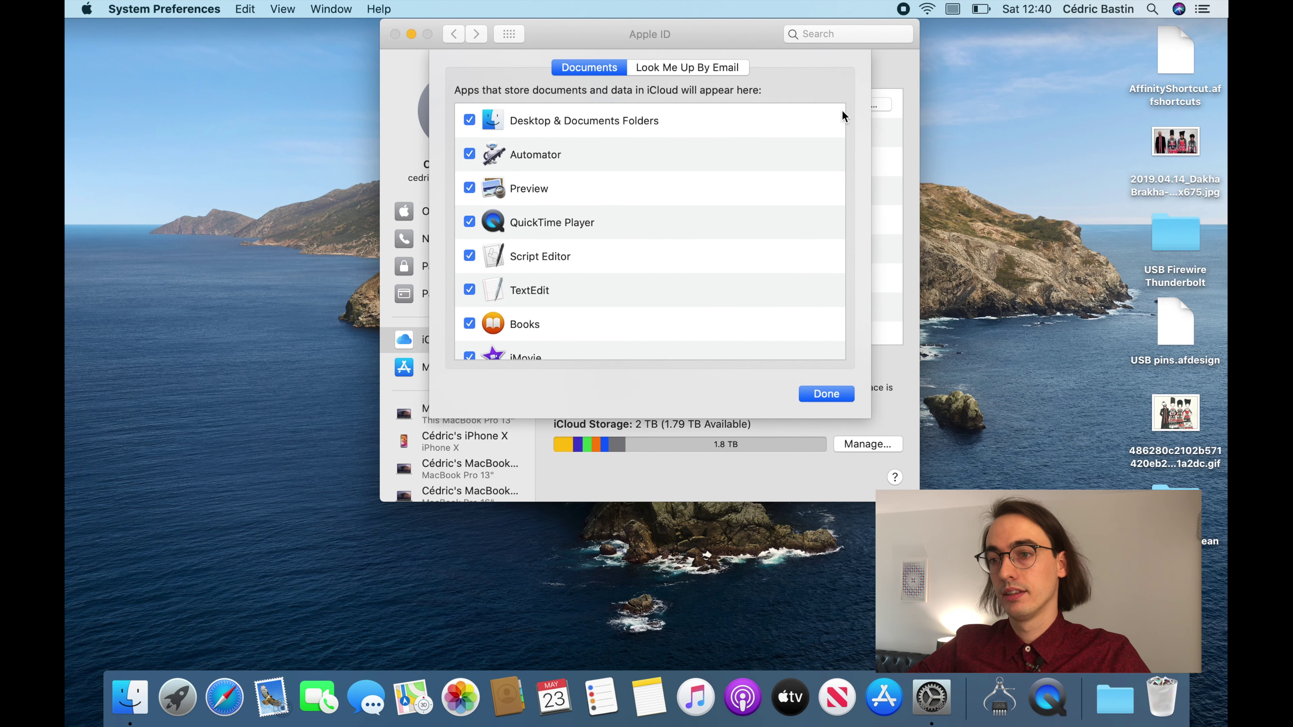
{"action": "scroll", "coordinate": [600, 260], "scroll_direction": "down", "scroll_amount": 3}
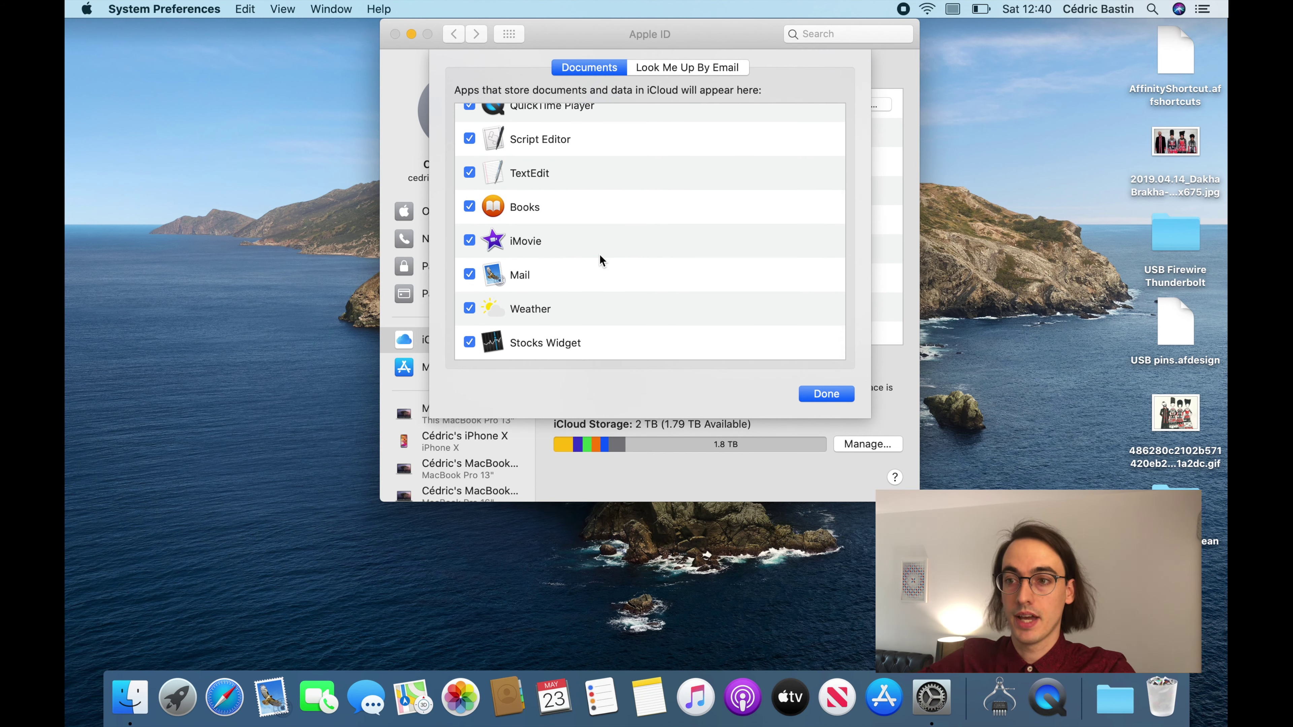
{"action": "scroll", "coordinate": [601, 255], "scroll_direction": "up", "scroll_amount": 3}
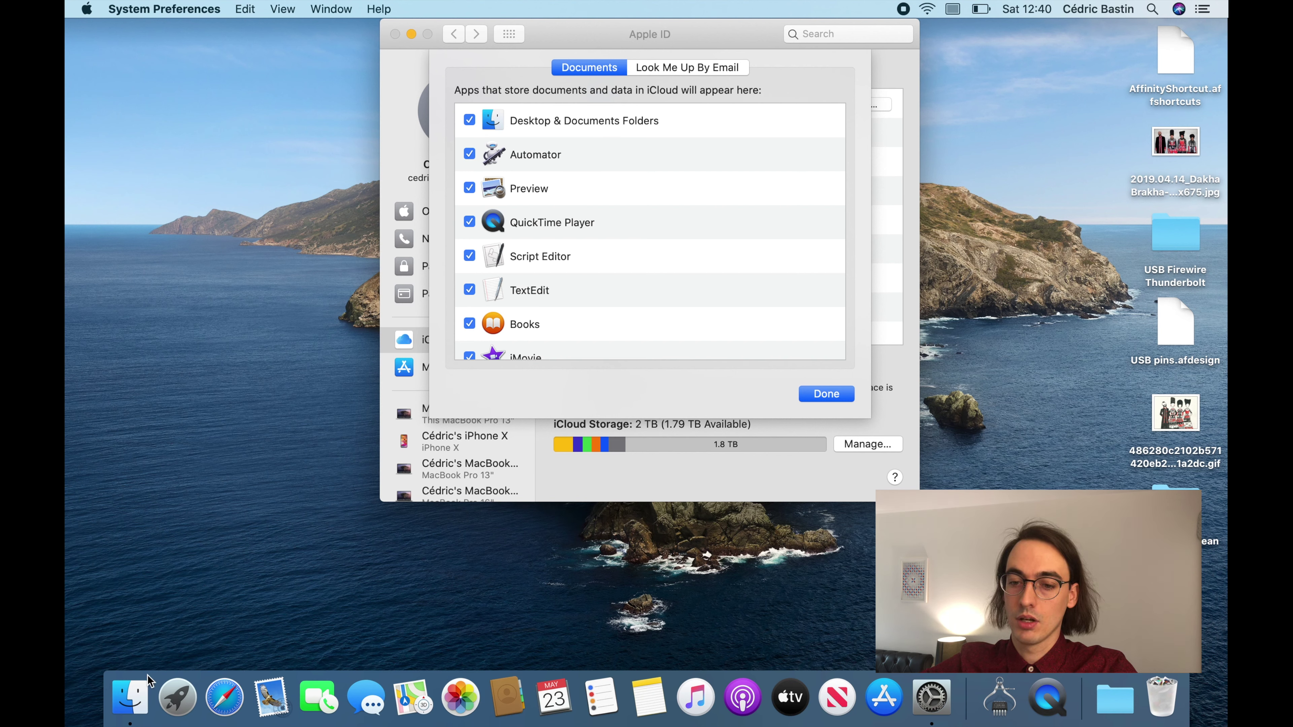
Step: Check the synced Desktop and Documents folders in Finder, then close the iCloud Drive options
{"action": "left_click", "coordinate": [137, 710]}
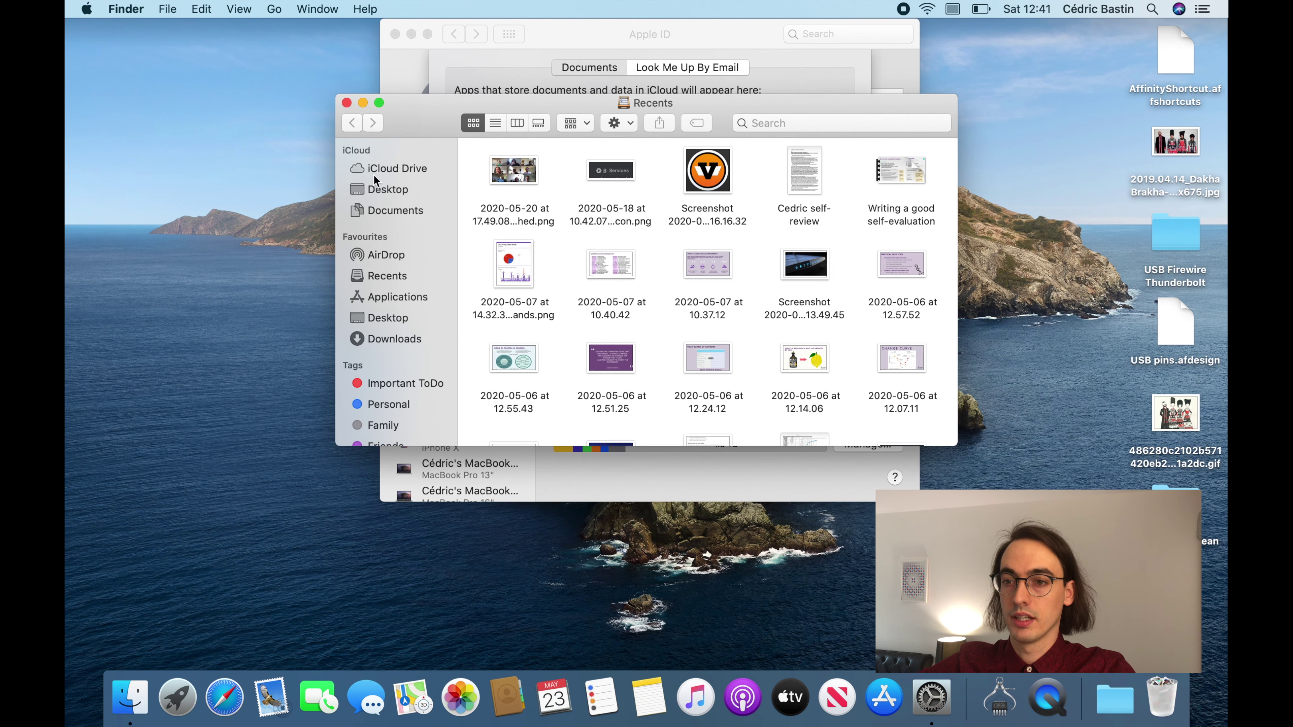
{"action": "left_click", "coordinate": [377, 189]}
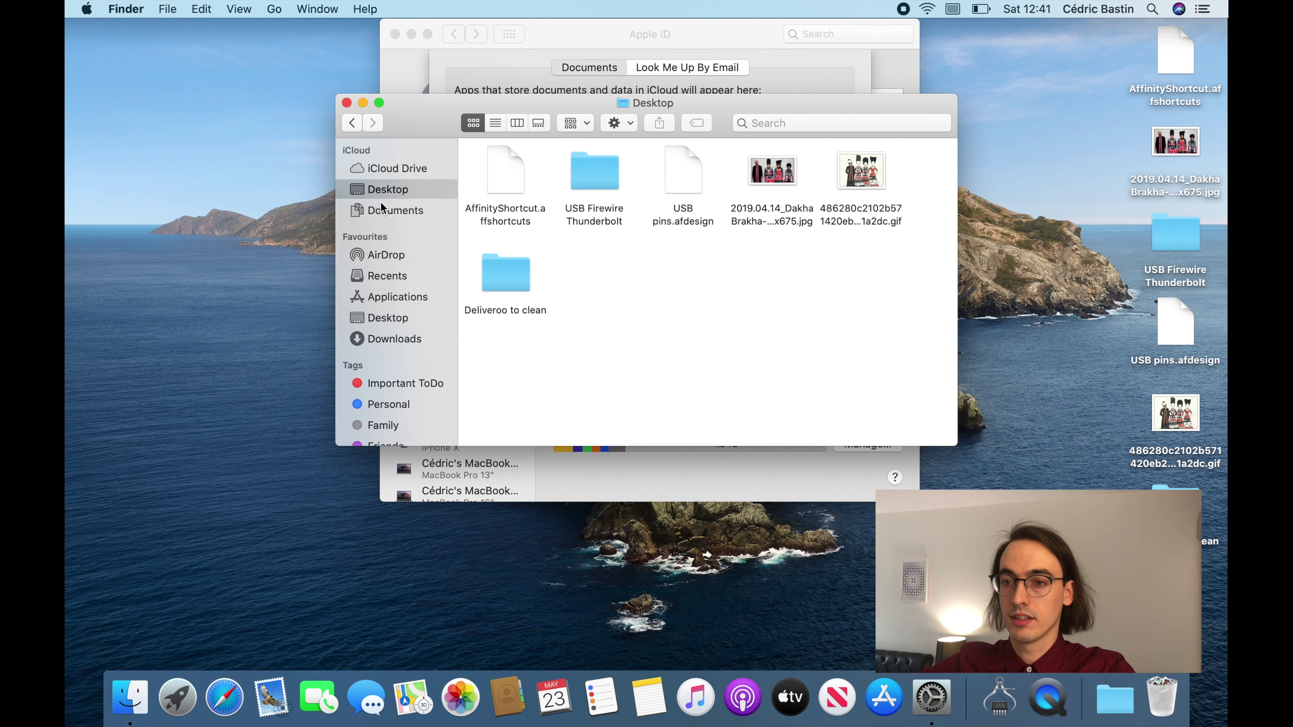
{"action": "left_click", "coordinate": [380, 210]}
{"action": "key", "text": "super+Tab"}
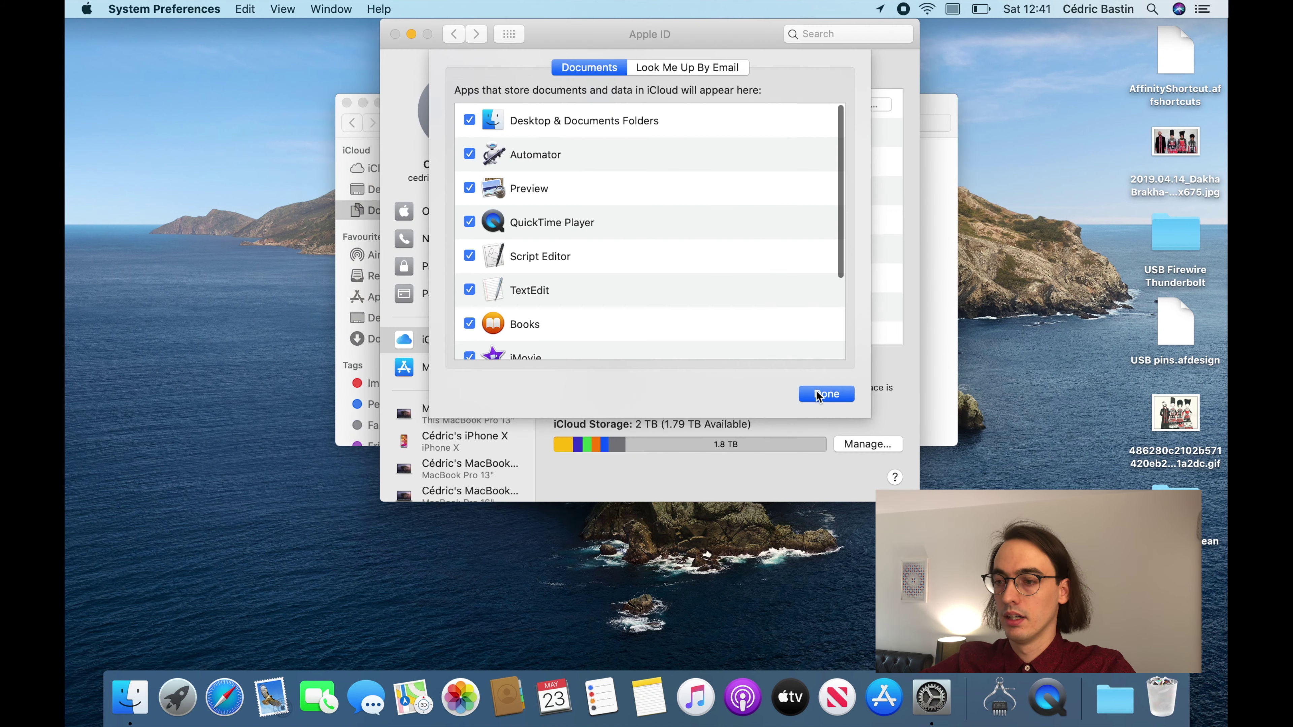
{"action": "left_click", "coordinate": [829, 392]}
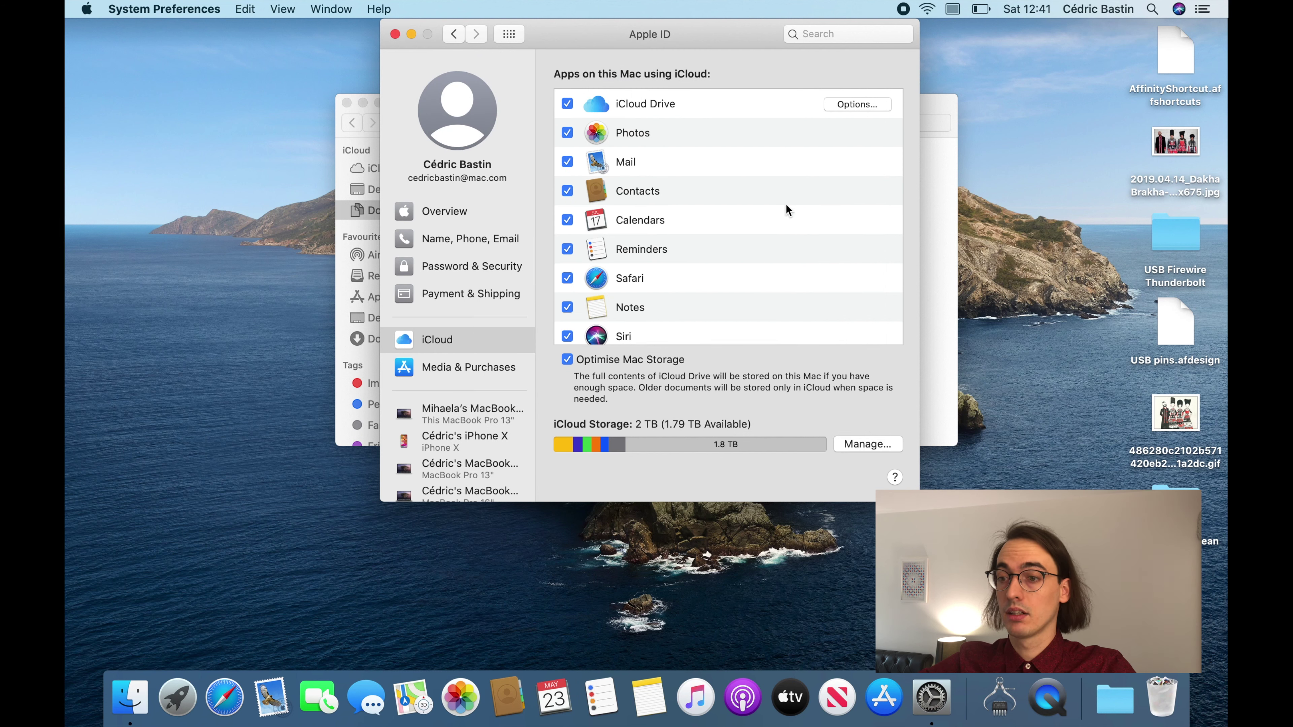
Step: Scroll the iCloud app list, return to all preference panes with Cmd+L, and enter General
{"action": "scroll", "coordinate": [786, 205], "scroll_direction": "down", "scroll_amount": 5}
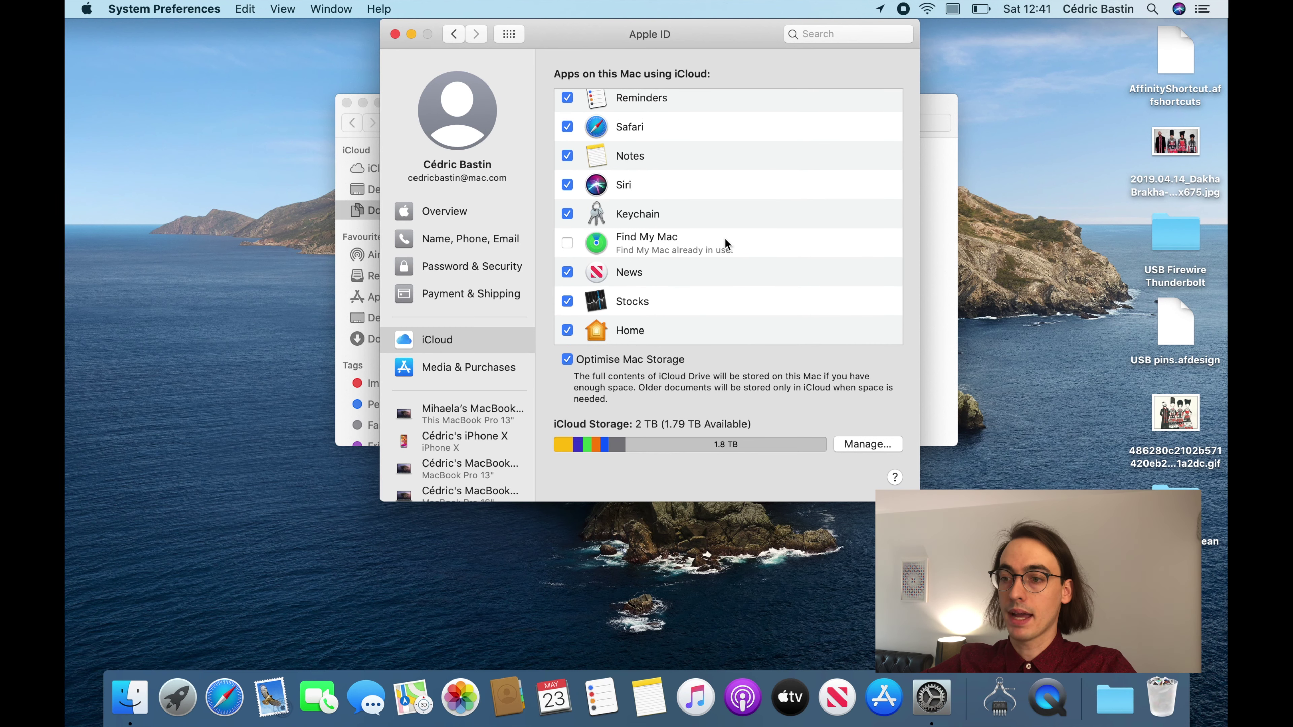
{"action": "key", "text": "super+l"}
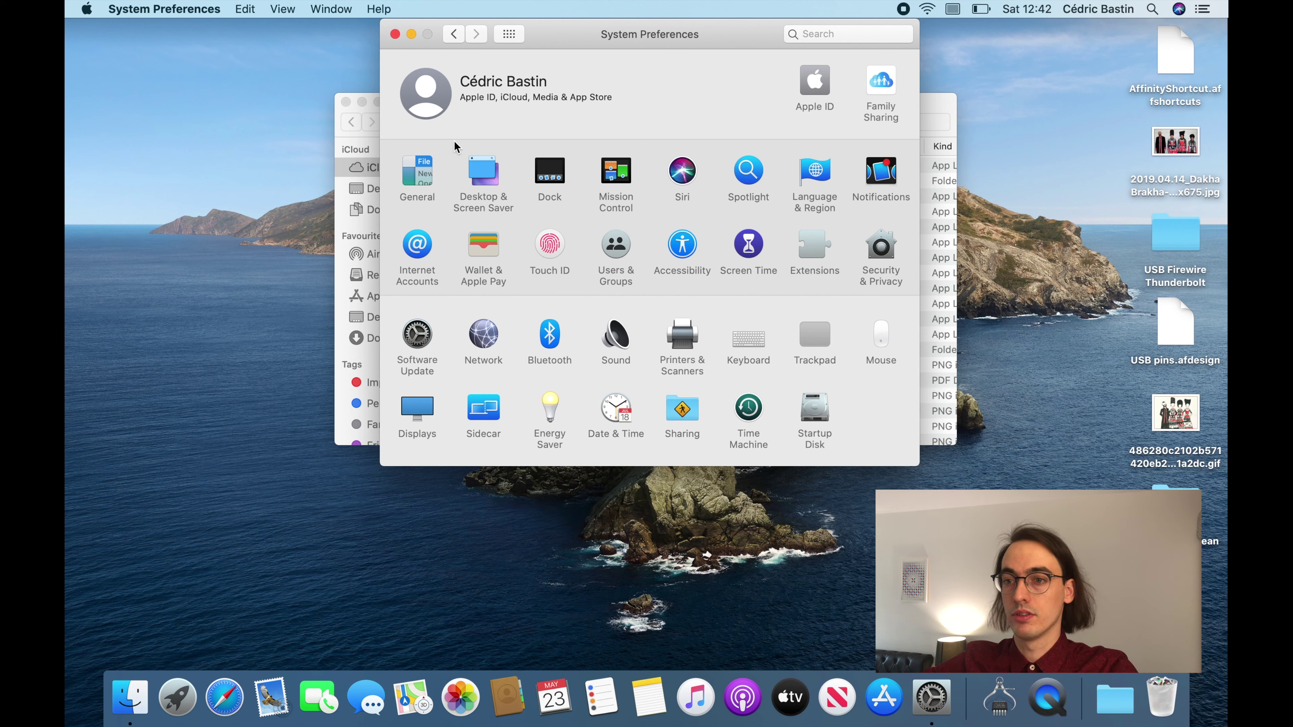
{"action": "left_click", "coordinate": [427, 169]}
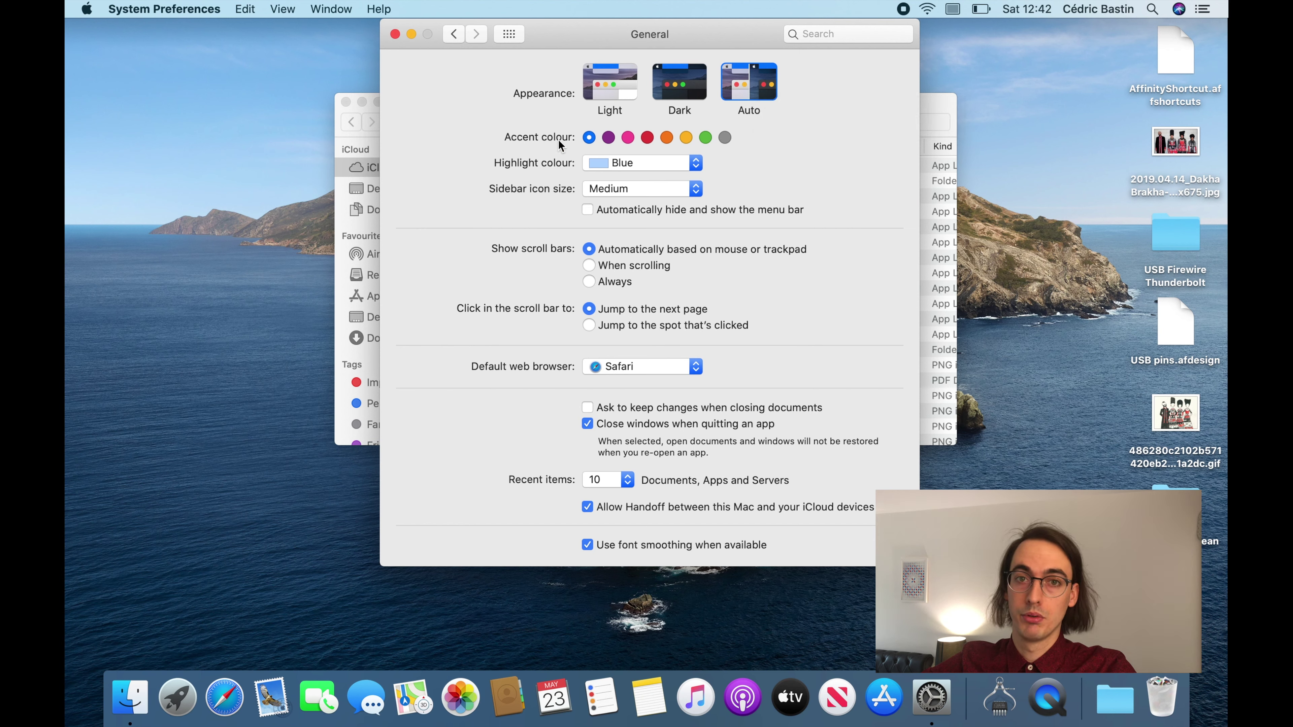
Step: Try the purple accent colour, restore blue, and set scroll bars to show Always
{"action": "left_click", "coordinate": [608, 137]}
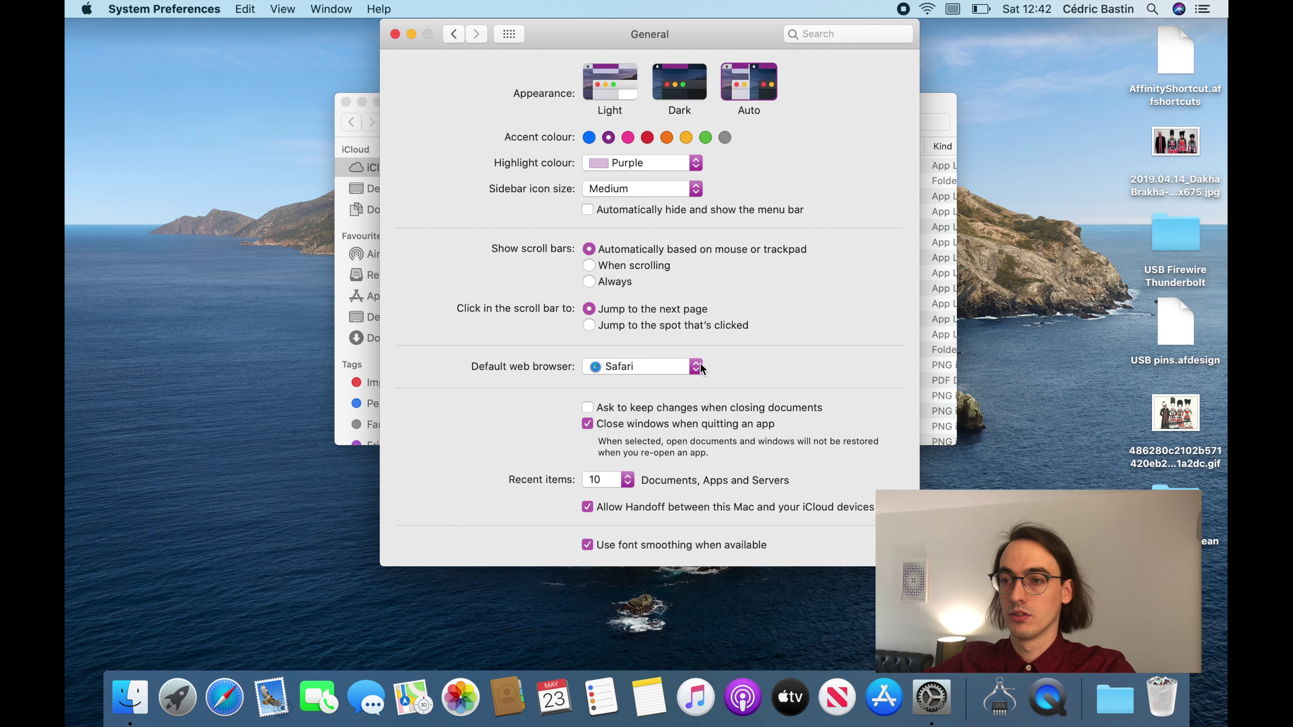
{"action": "left_click", "coordinate": [589, 136]}
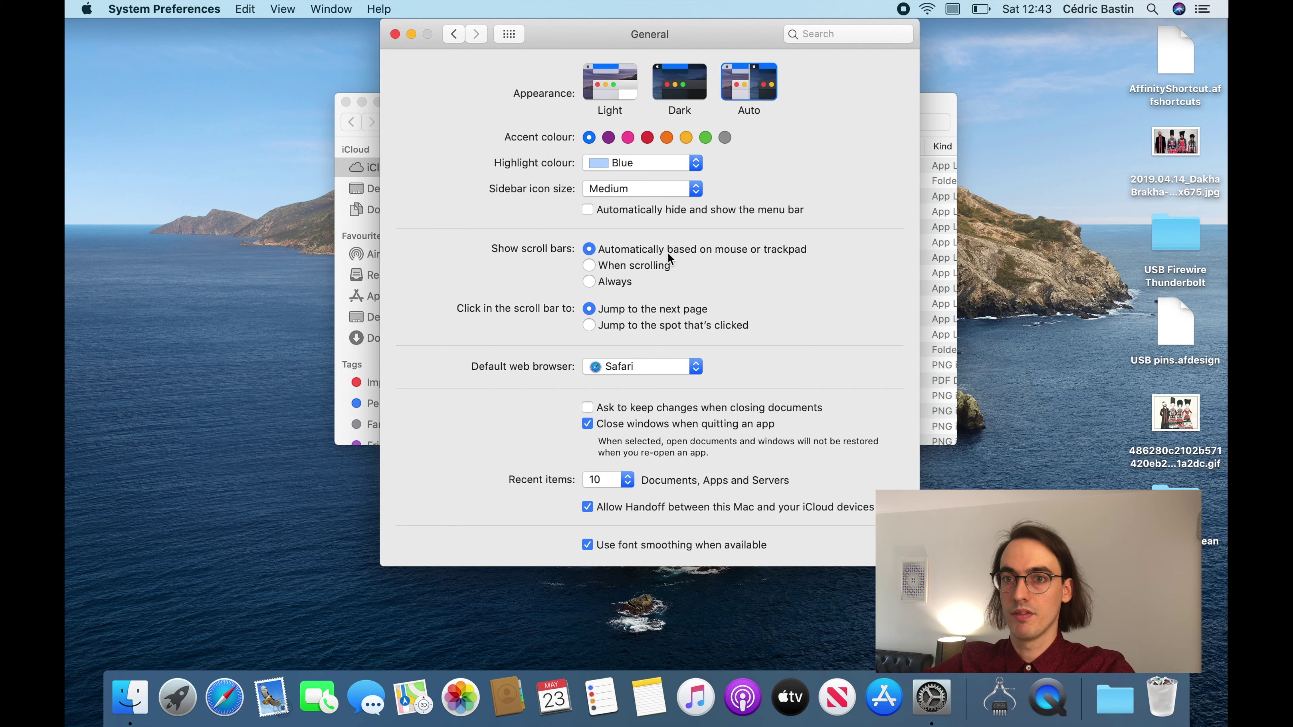
{"action": "left_click", "coordinate": [615, 281]}
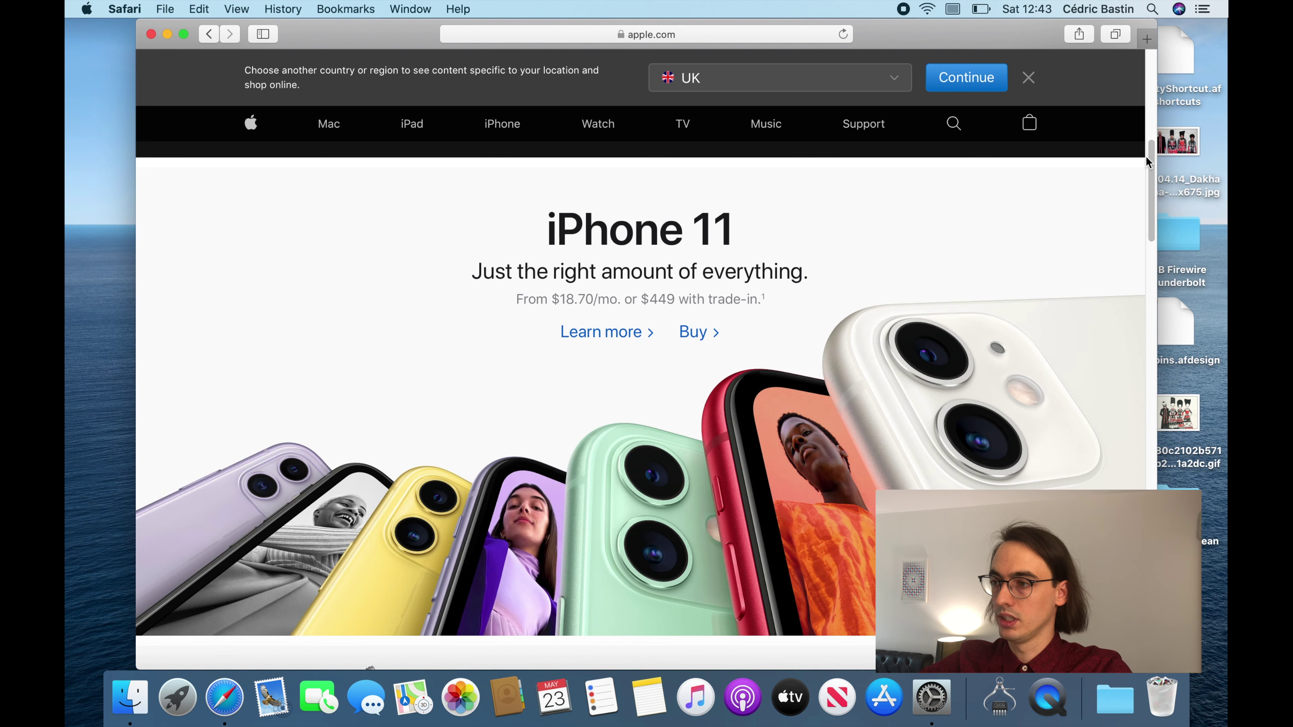
Step: Compare automatic and always-visible scroll bars in Safari, settling on Always
{"action": "scroll", "coordinate": [1059, 405], "scroll_direction": "down", "scroll_amount": 10}
{"action": "scroll", "coordinate": [1058, 405], "scroll_direction": "down", "scroll_amount": 2}
{"action": "key", "text": "super+Tab"}
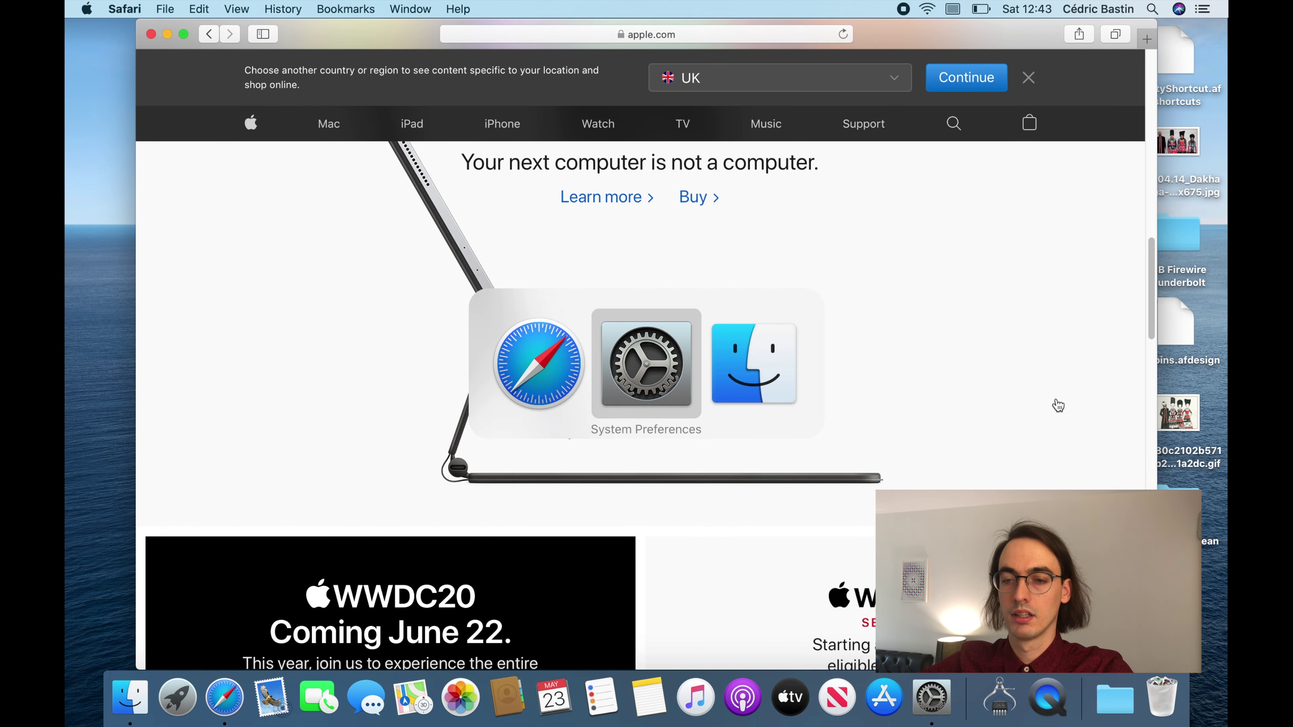
{"action": "left_click", "coordinate": [637, 249]}
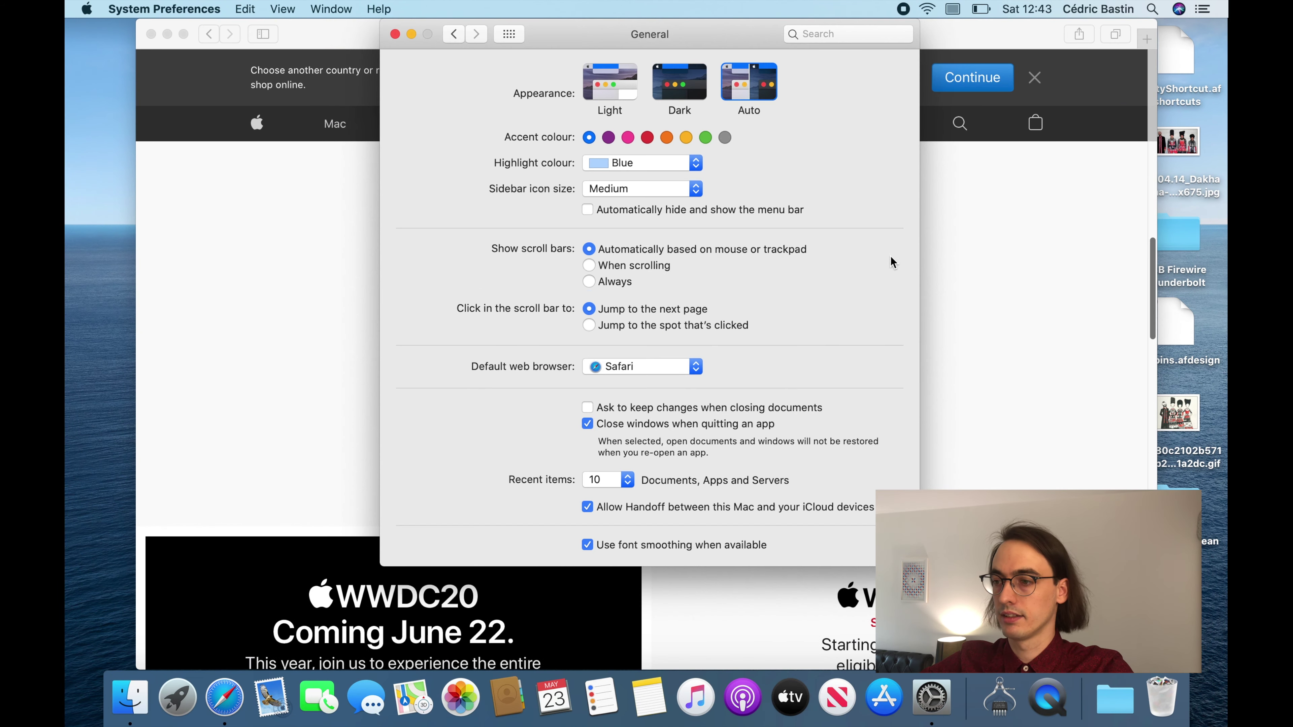
{"action": "left_click", "coordinate": [983, 225]}
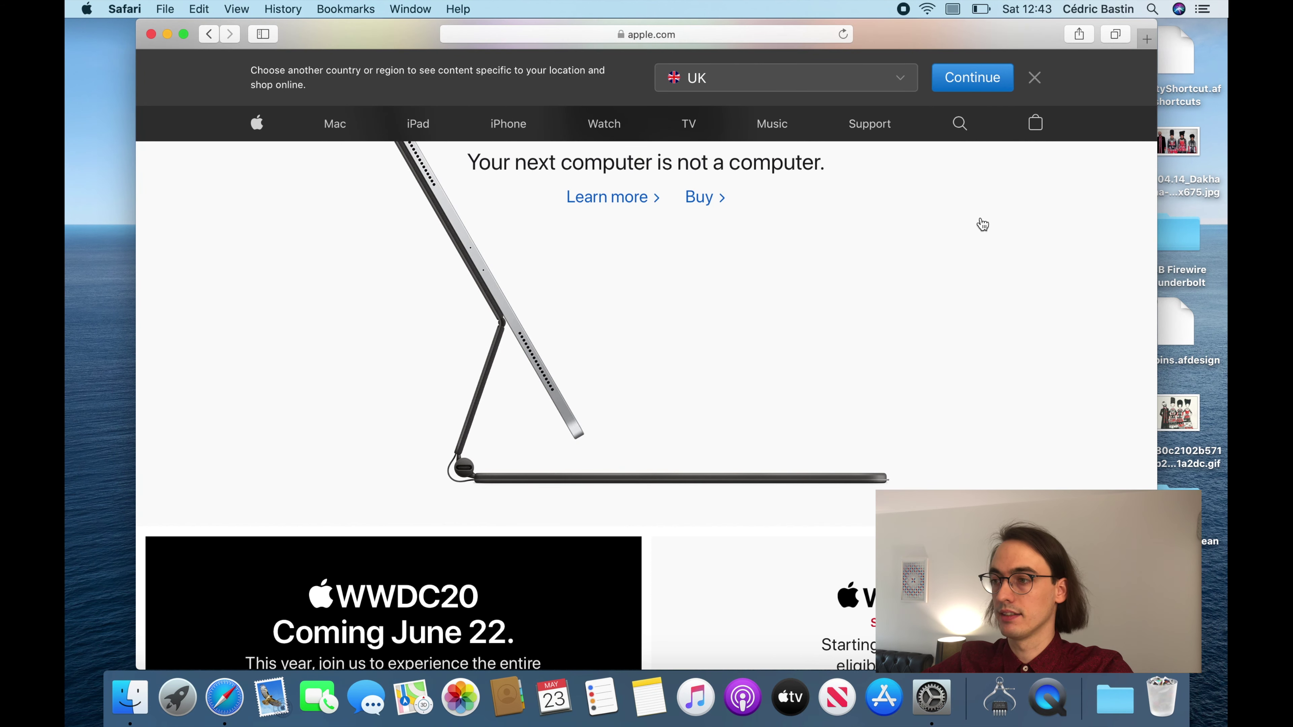
{"action": "scroll", "coordinate": [917, 260], "scroll_direction": "down", "scroll_amount": 3}
{"action": "scroll", "coordinate": [861, 326], "scroll_direction": "down", "scroll_amount": 2}
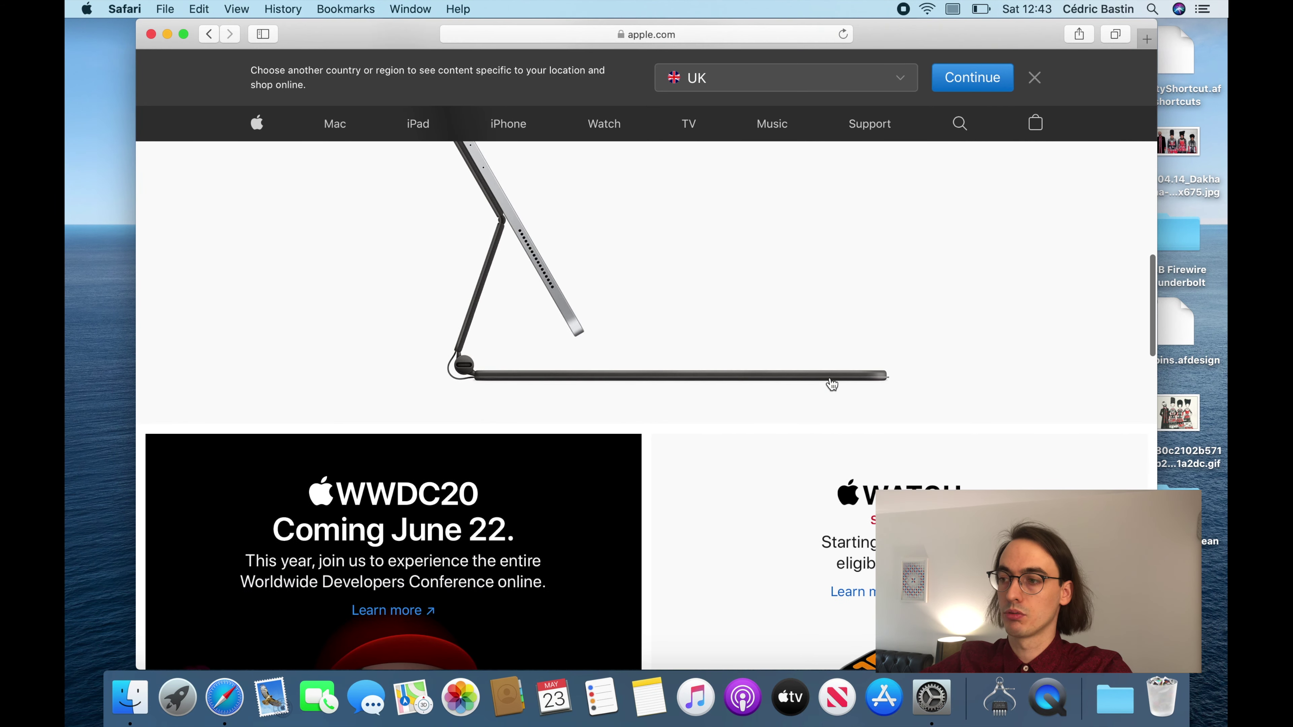
{"action": "key", "text": "super+Tab"}
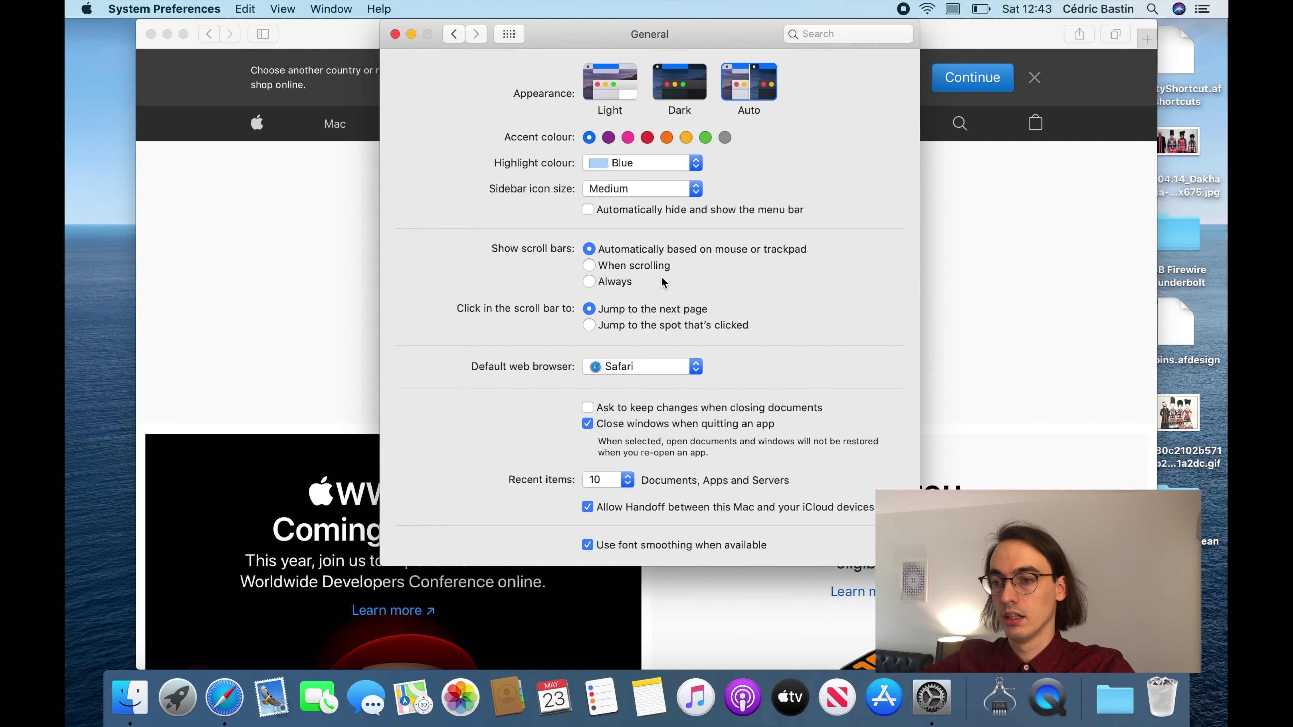
{"action": "left_click", "coordinate": [615, 282]}
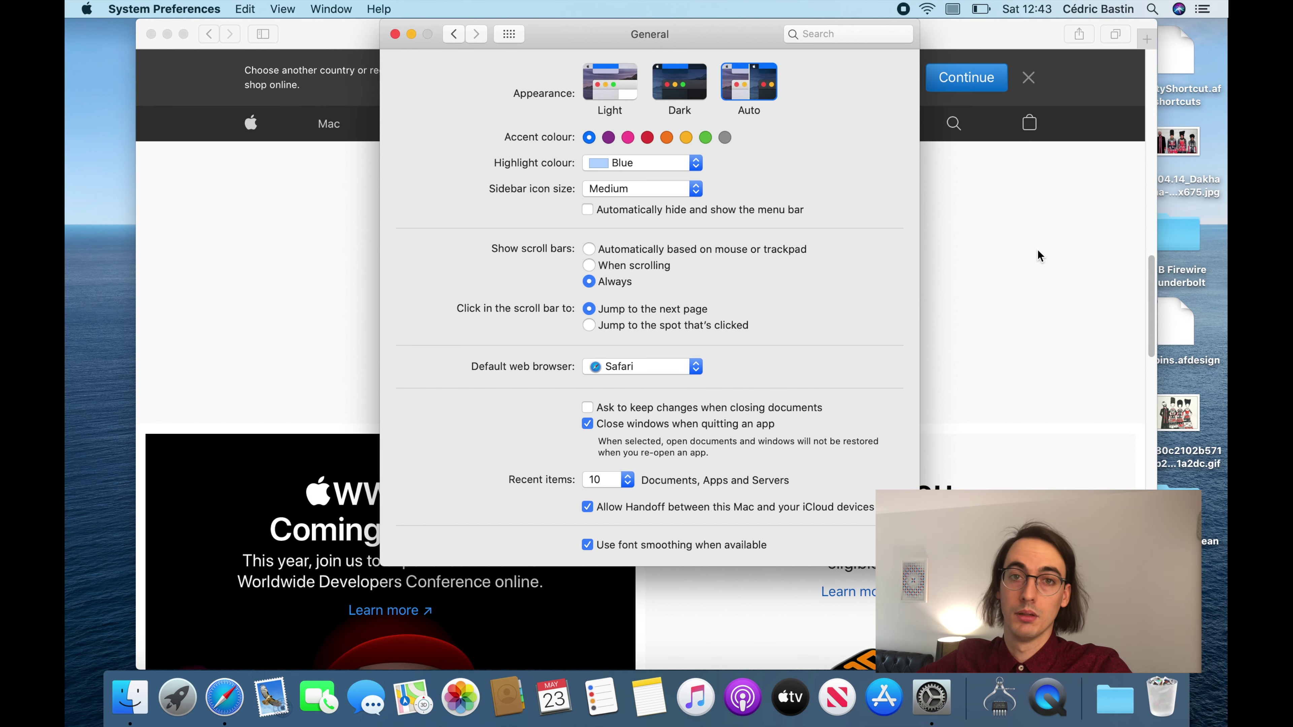
Step: Set scroll bar clicks to jump to the clicked spot, testing it on apple.com
{"action": "left_click", "coordinate": [1146, 124]}
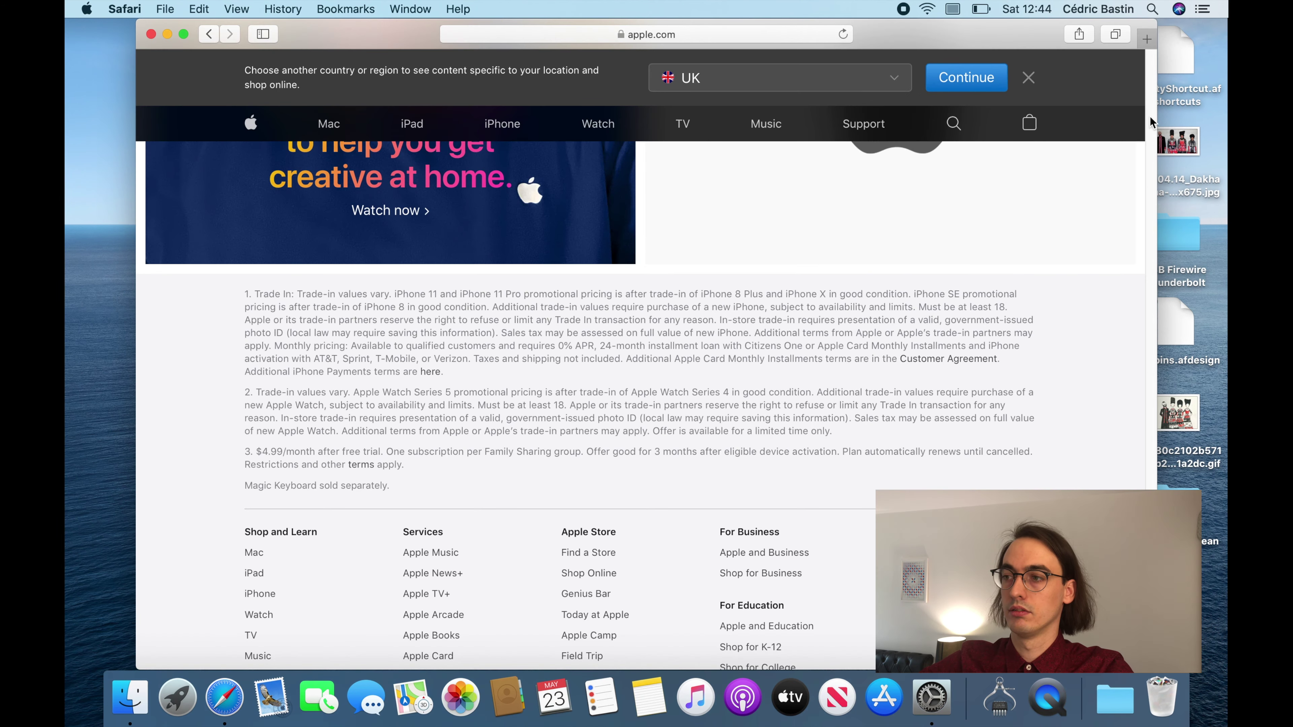
{"action": "left_click", "coordinate": [1150, 116]}
{"action": "left_click", "coordinate": [1149, 116]}
{"action": "left_click", "coordinate": [1150, 117]}
{"action": "key", "text": "super+Tab"}
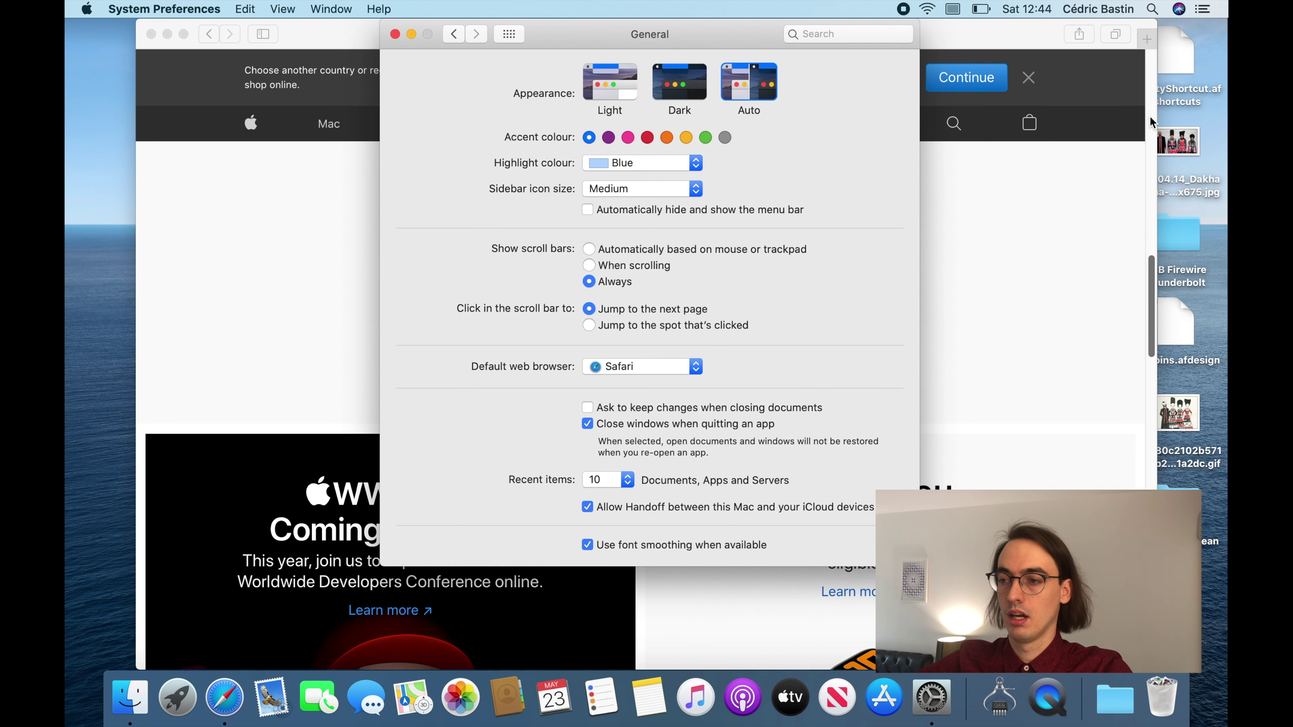
{"action": "left_click", "coordinate": [669, 326]}
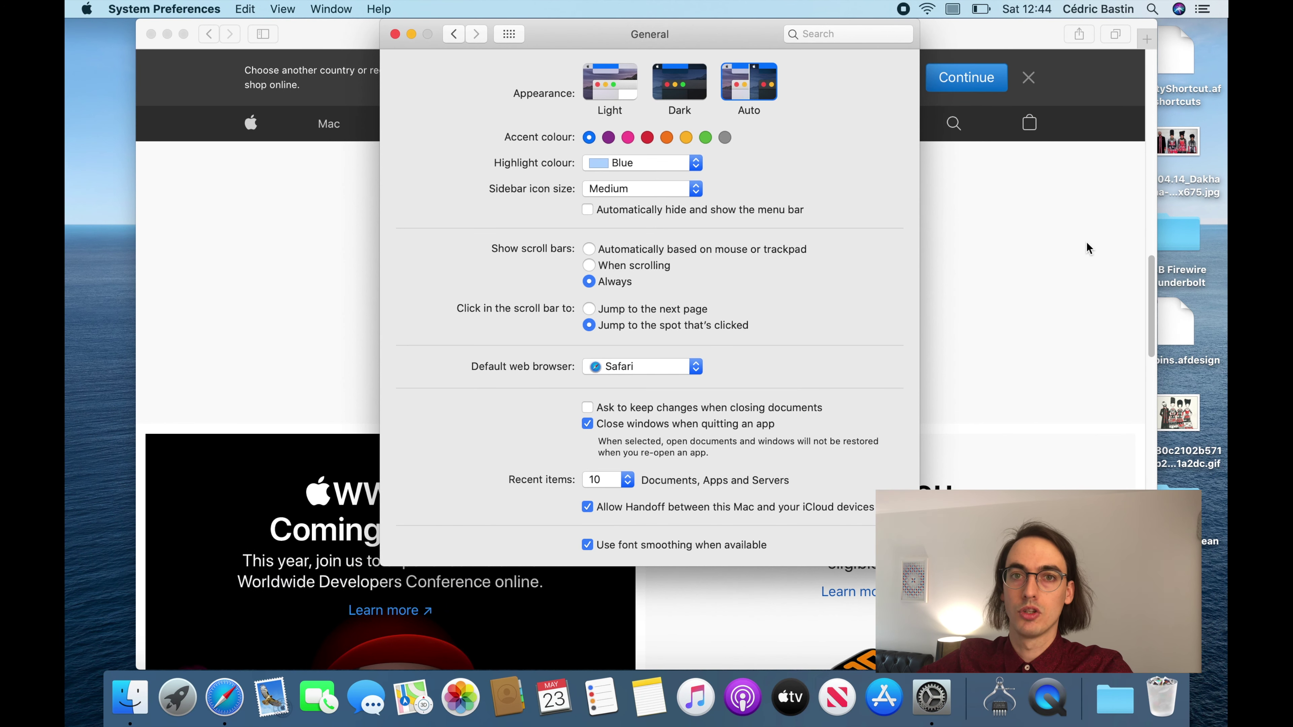
{"action": "left_click", "coordinate": [1088, 248]}
{"action": "left_click", "coordinate": [1152, 116]}
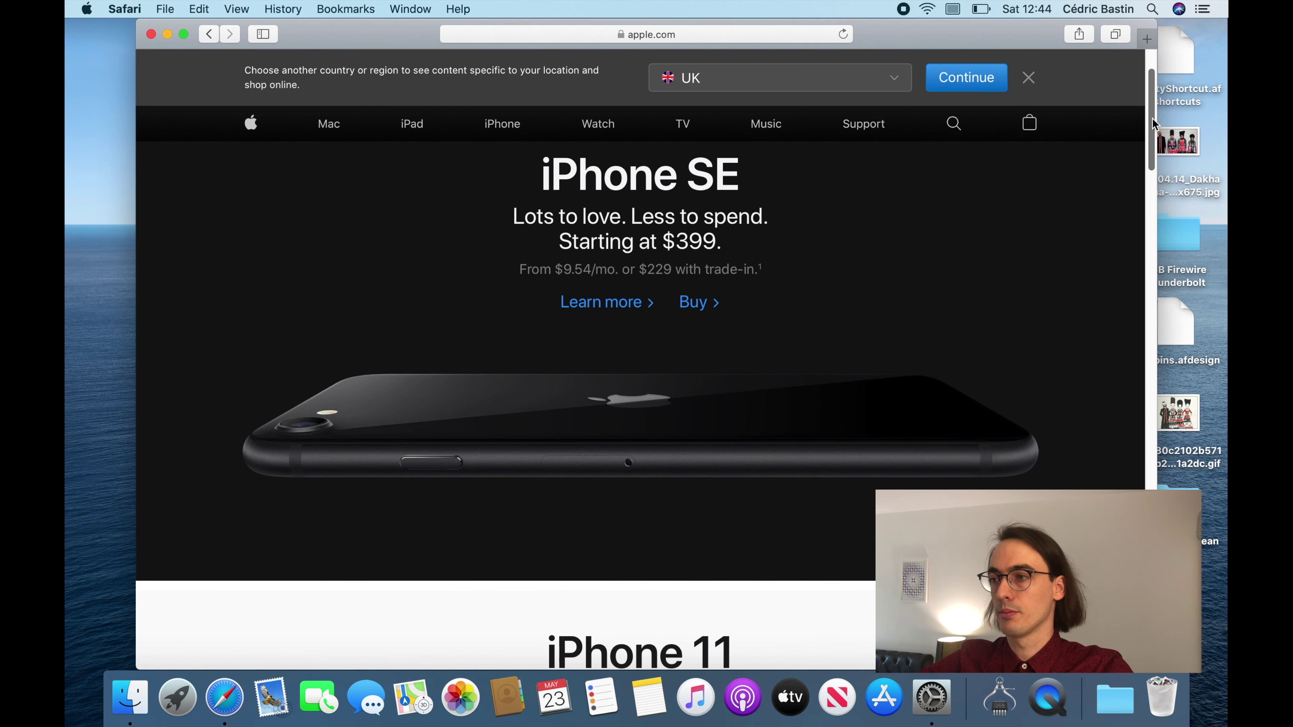
{"action": "left_click", "coordinate": [1150, 483]}
Step: Keep Safari as the default web browser
{"action": "key", "text": "super+Tab"}
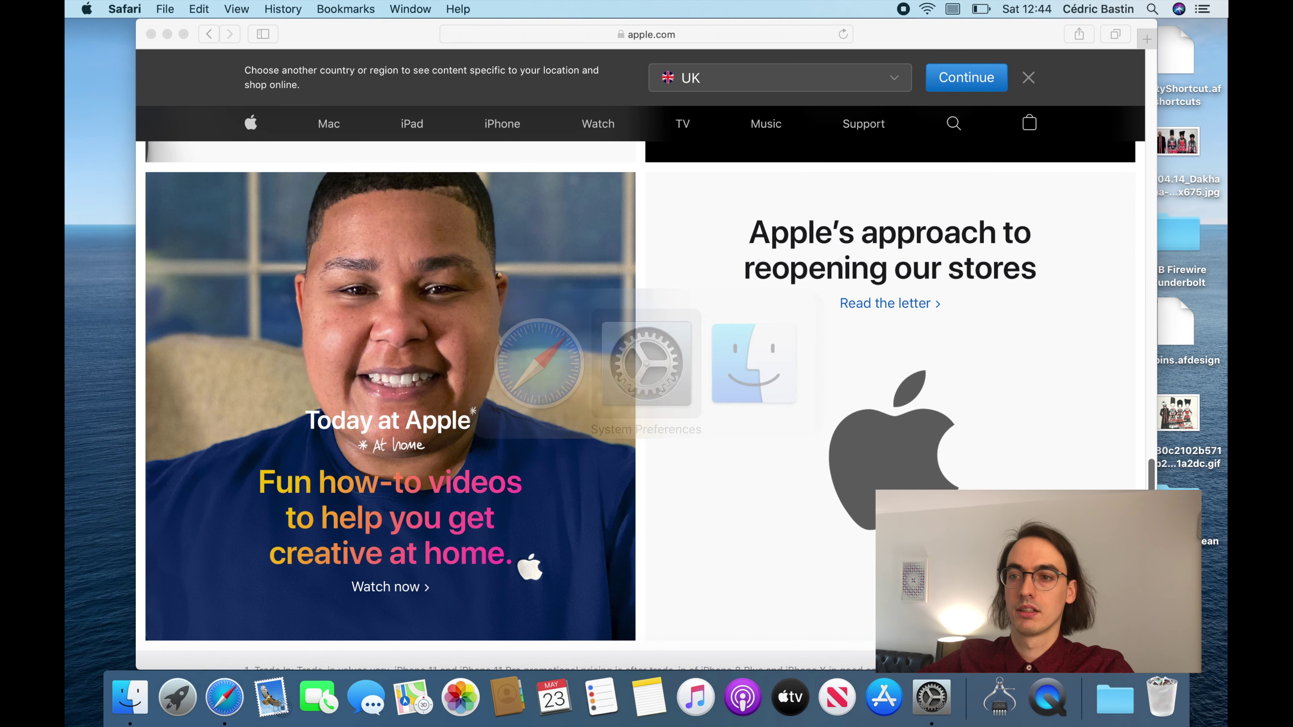
{"action": "left_click", "coordinate": [698, 366]}
{"action": "left_click", "coordinate": [770, 377]}
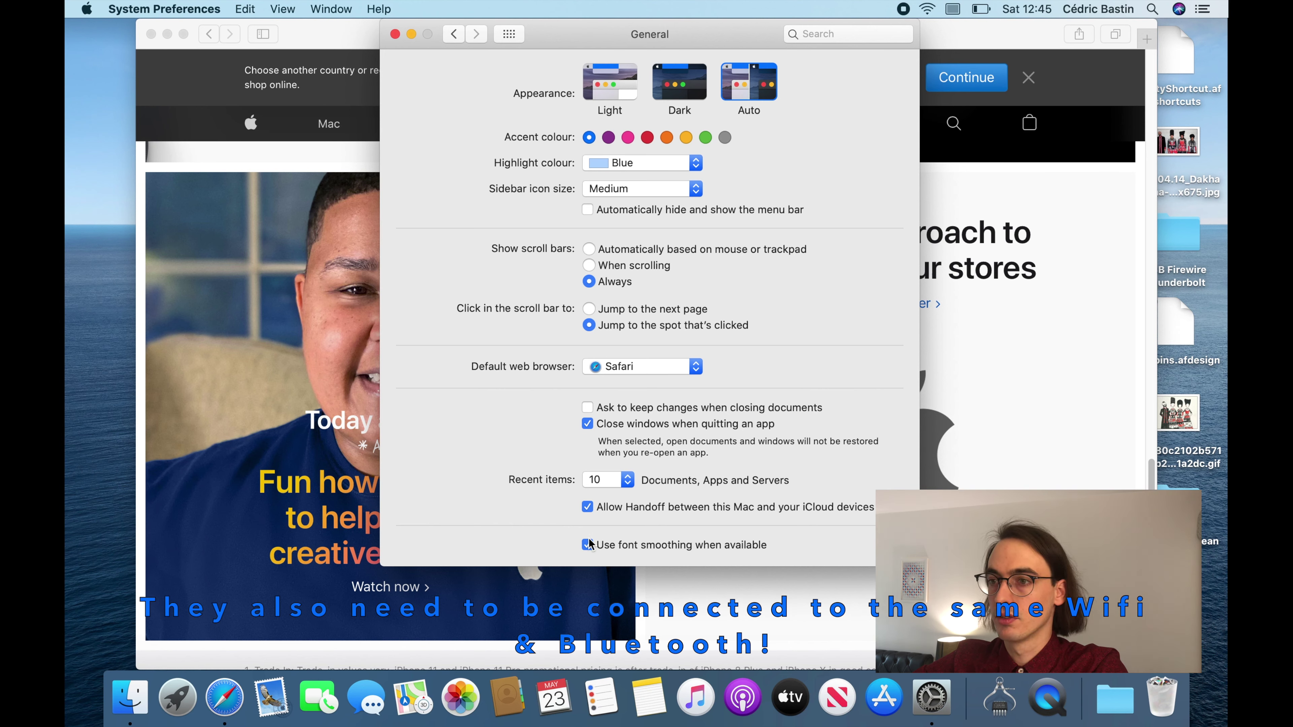
Step: Go to Desktop & Screen Saver and look at the Catalina wallpaper's appearance choices
{"action": "left_click", "coordinate": [518, 37]}
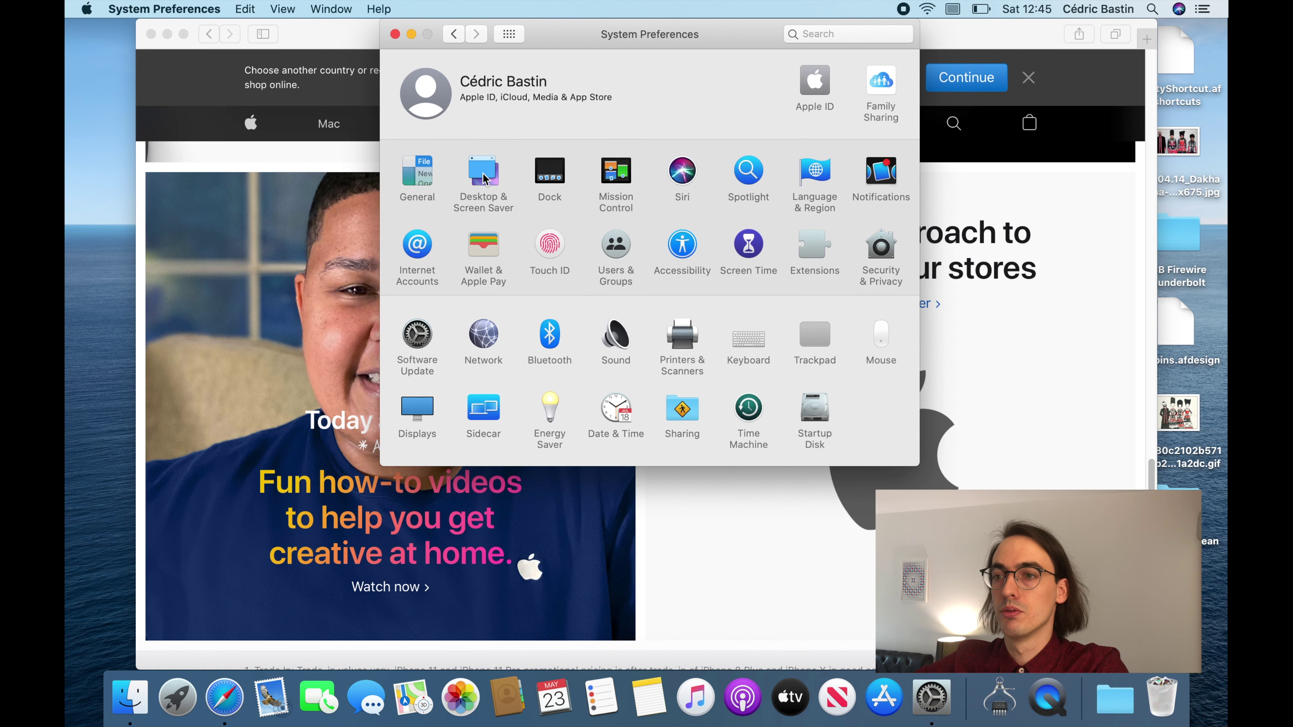
{"action": "left_click", "coordinate": [484, 176]}
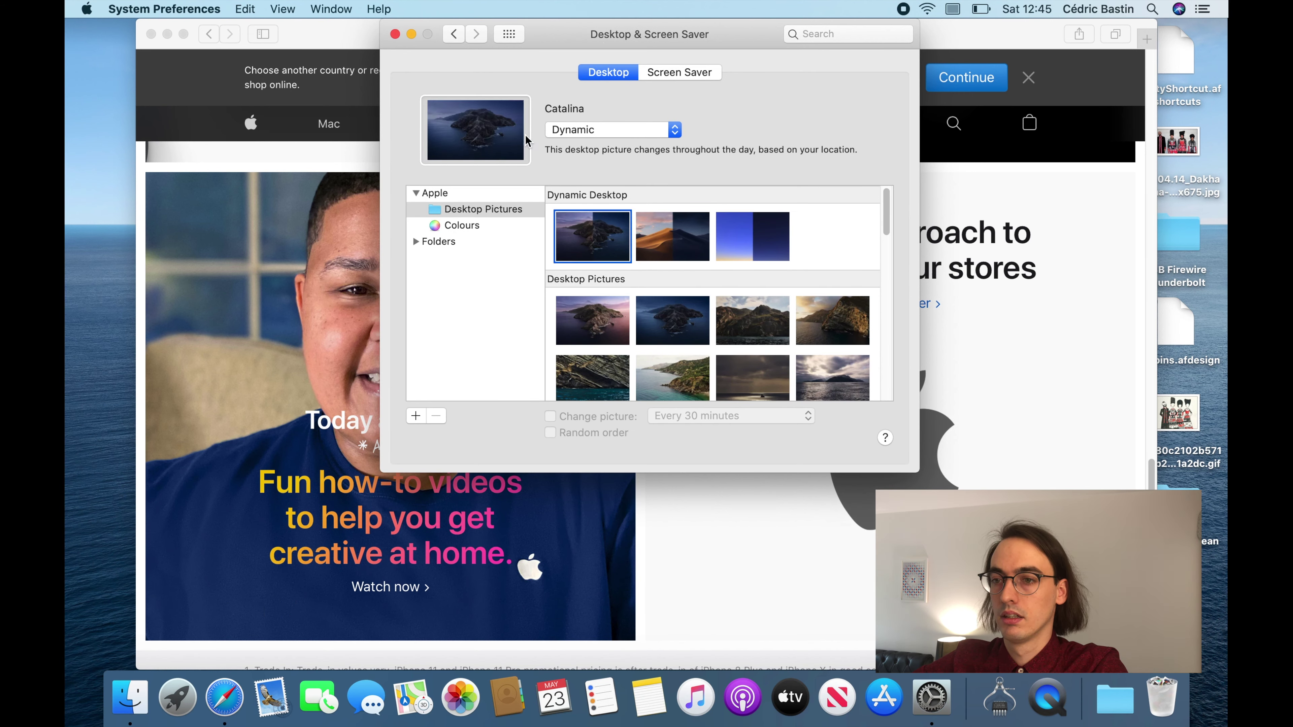
{"action": "left_click", "coordinate": [569, 130]}
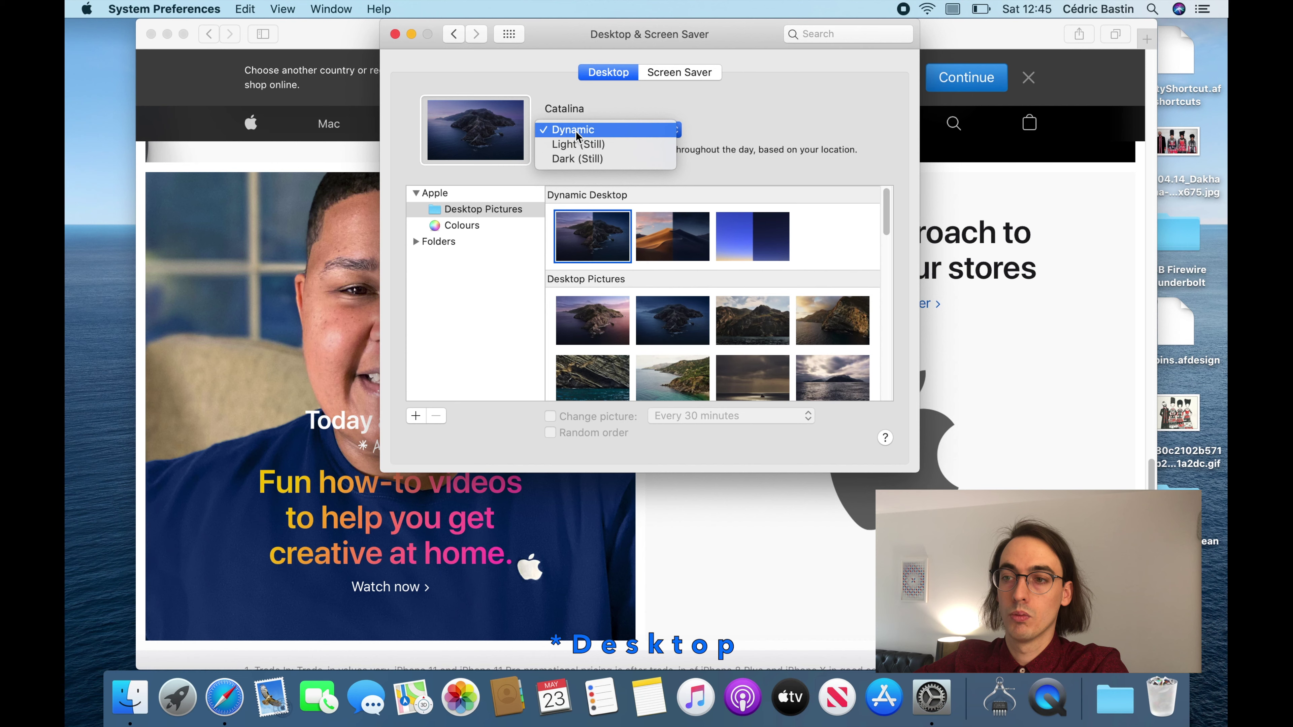
{"action": "left_click", "coordinate": [583, 107]}
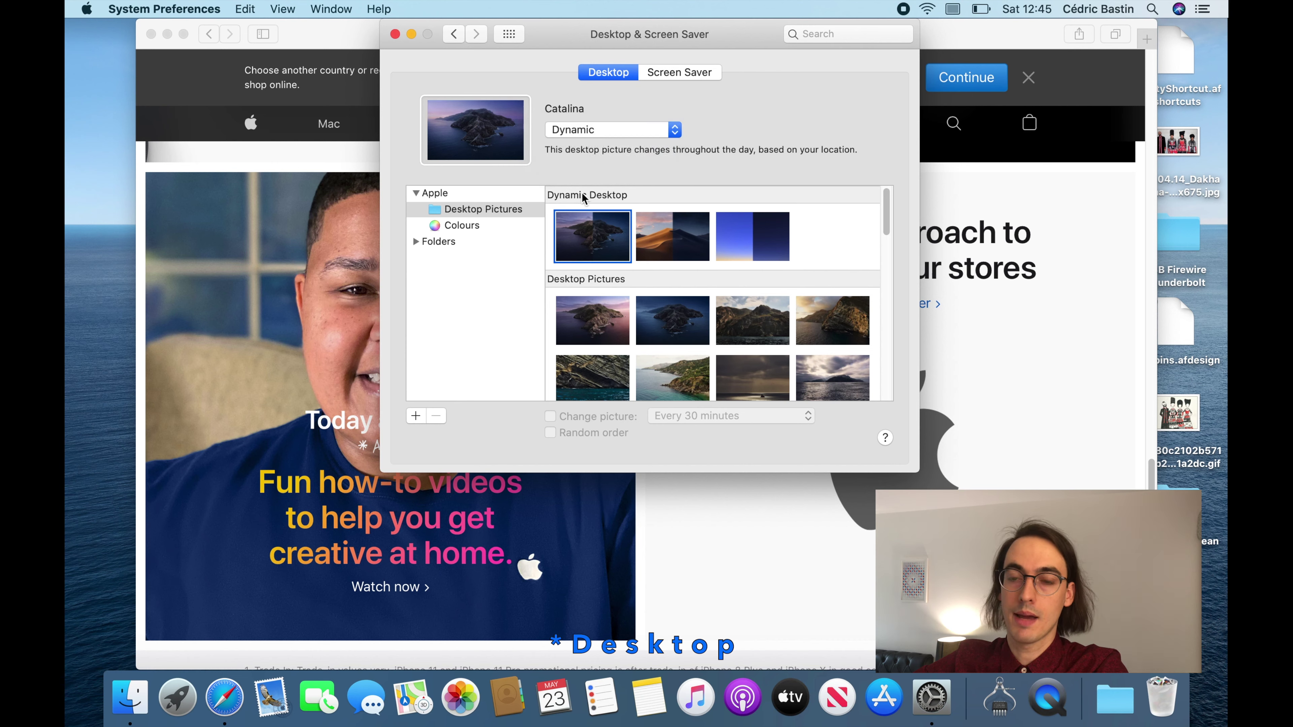
Step: Scroll the screen saver list and choose Flurry
{"action": "left_click", "coordinate": [679, 72]}
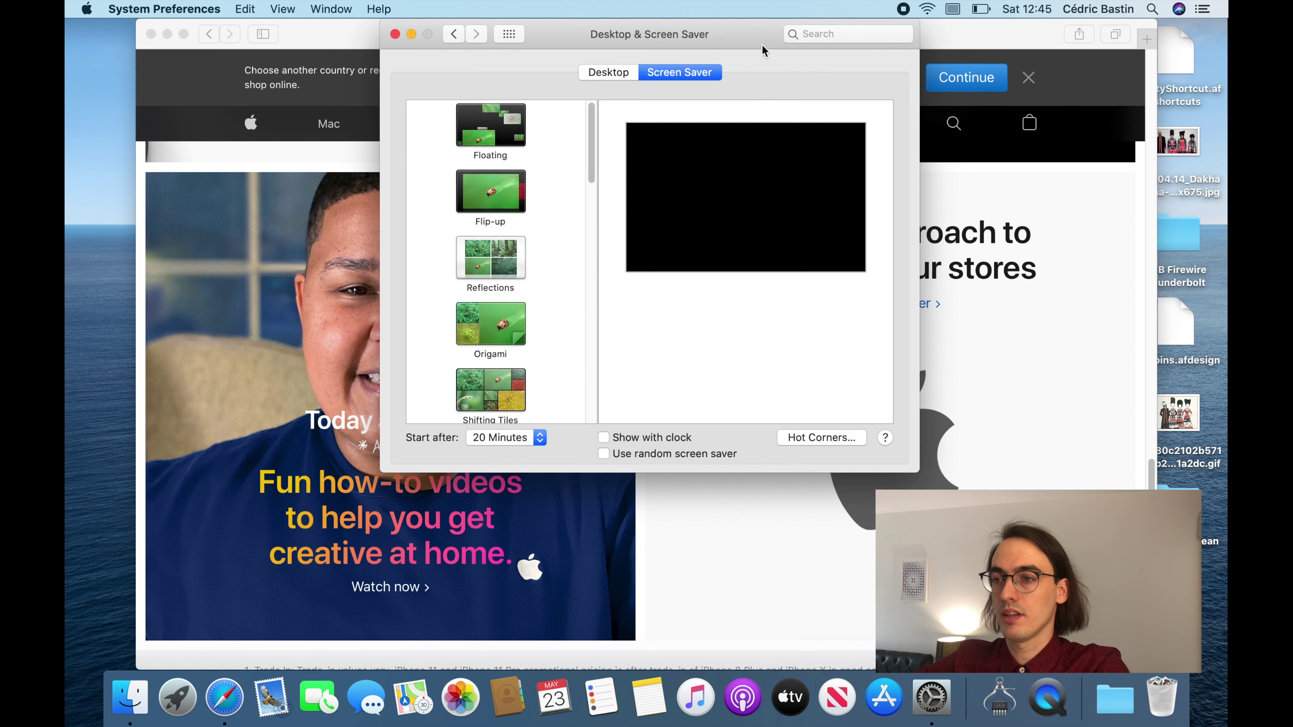
{"action": "scroll", "coordinate": [498, 204], "scroll_direction": "up", "scroll_amount": 8}
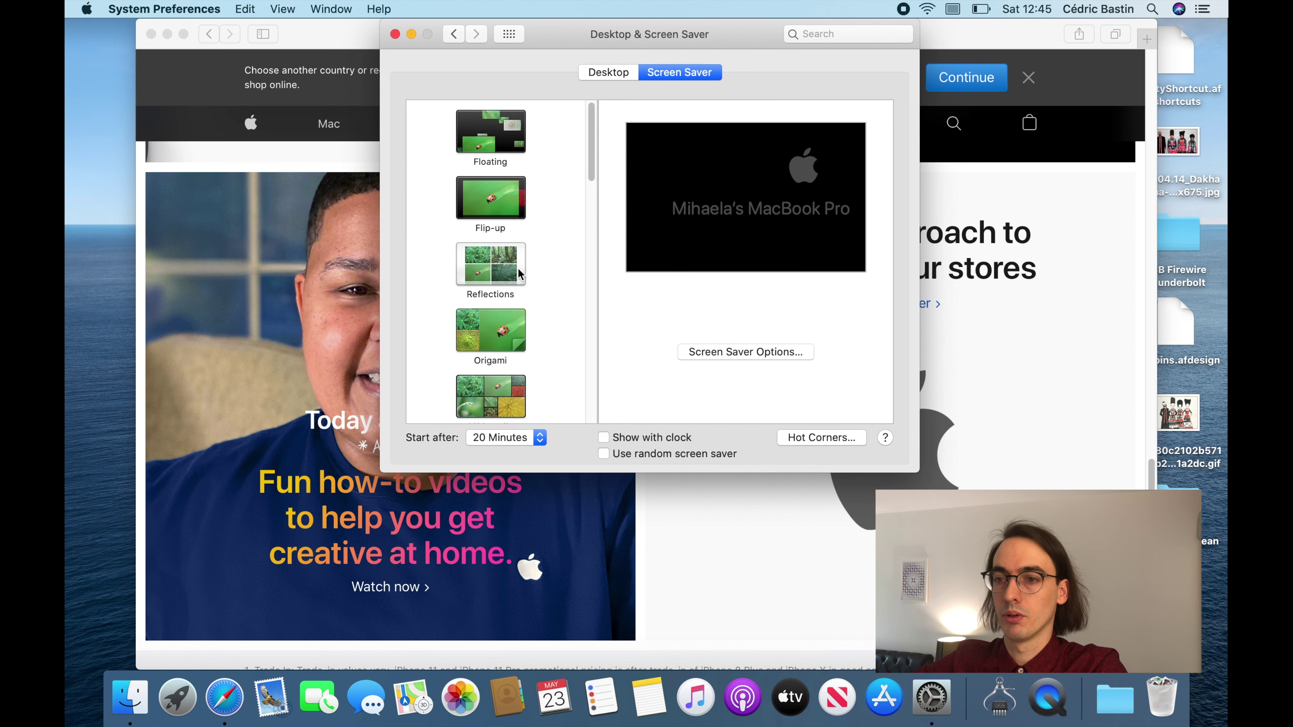
{"action": "scroll", "coordinate": [498, 141], "scroll_direction": "down", "scroll_amount": 10}
{"action": "scroll", "coordinate": [498, 142], "scroll_direction": "down", "scroll_amount": 5}
{"action": "scroll", "coordinate": [487, 268], "scroll_direction": "up", "scroll_amount": 3}
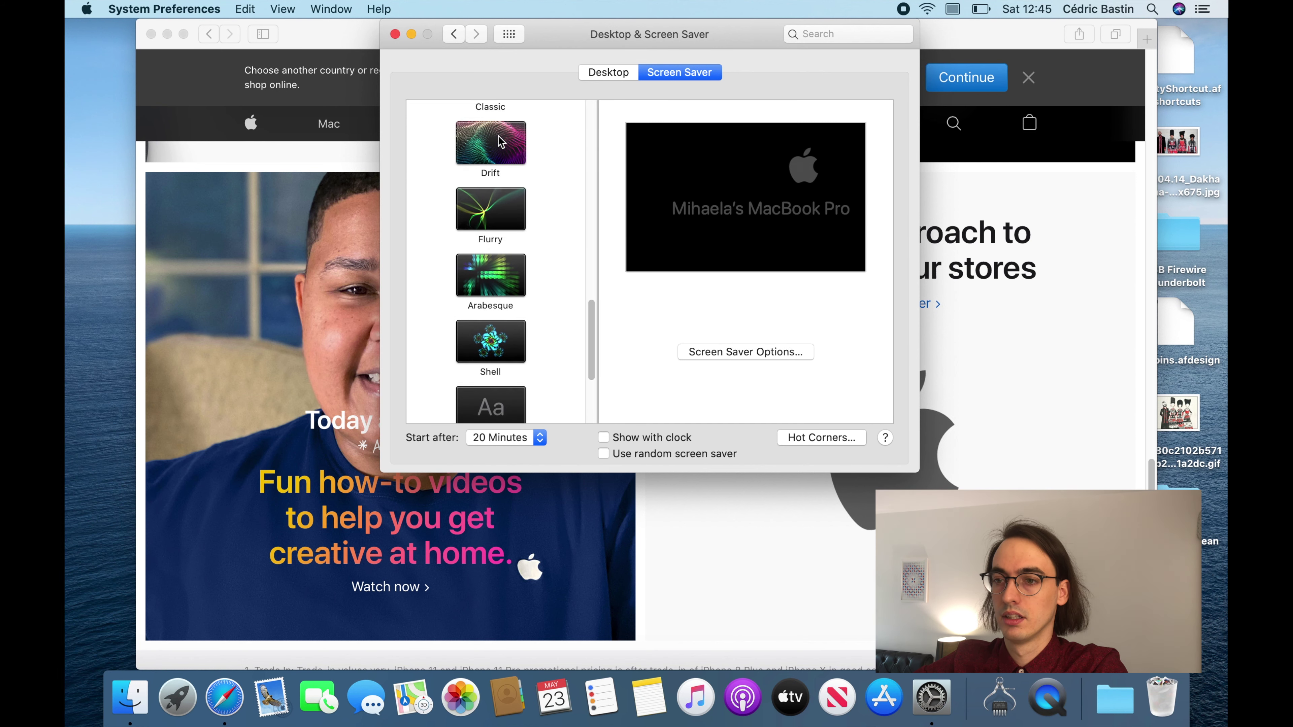
{"action": "left_click", "coordinate": [486, 268]}
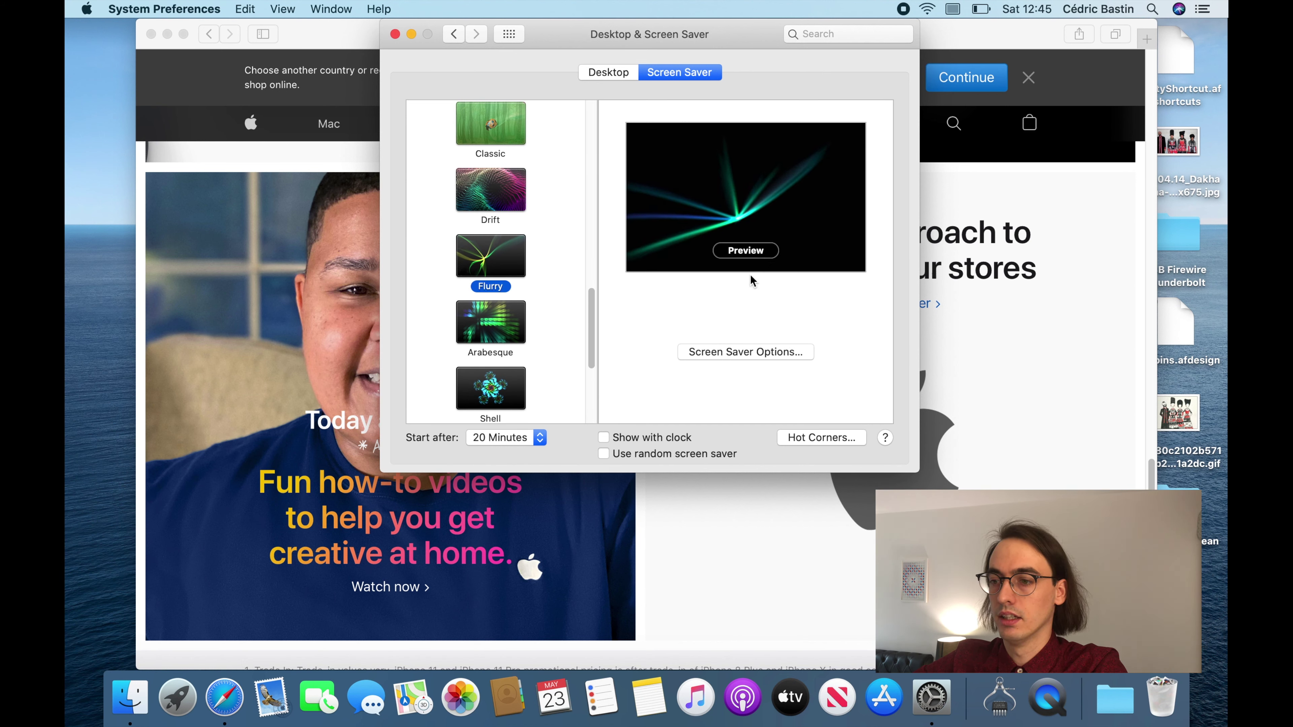
{"action": "mouse_move", "coordinate": [808, 245]}
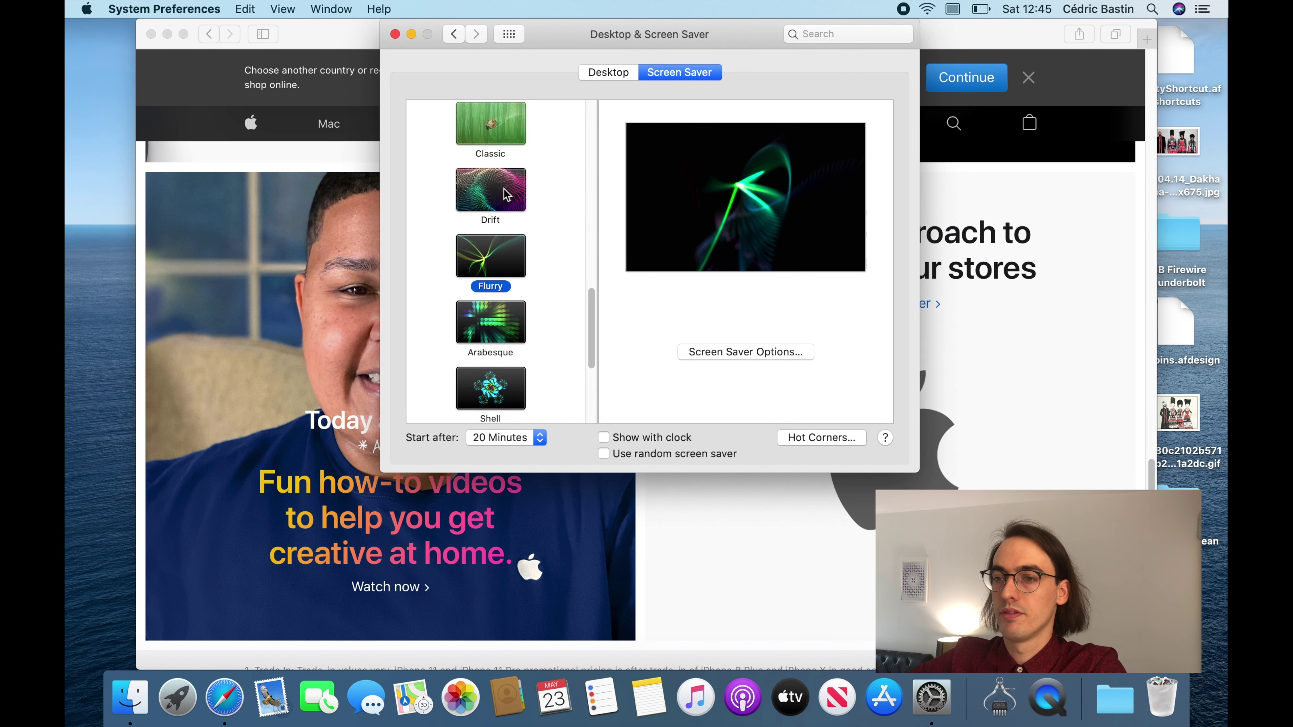
Step: Choose Drift in Spectrum colour, show it with a clock, and start it after 5 Minutes
{"action": "left_click", "coordinate": [504, 201]}
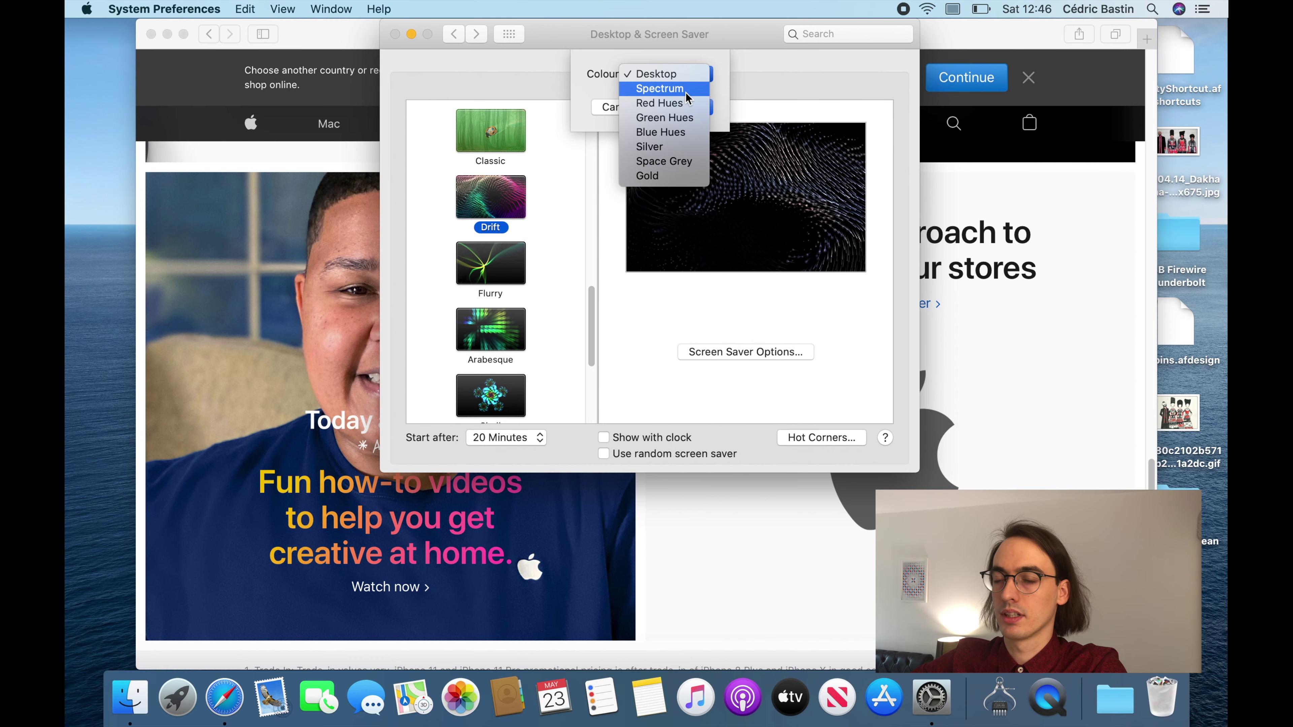
{"action": "left_click", "coordinate": [682, 89]}
{"action": "left_click", "coordinate": [680, 109]}
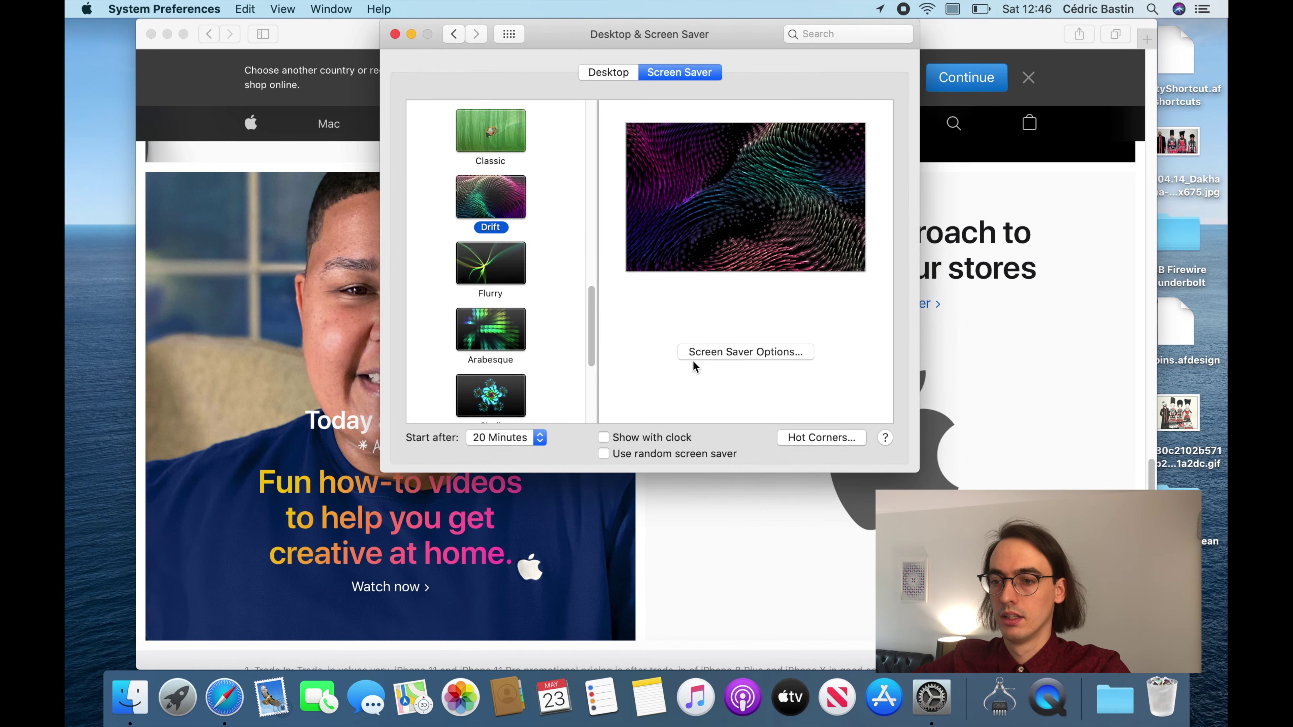
{"action": "left_click", "coordinate": [638, 440]}
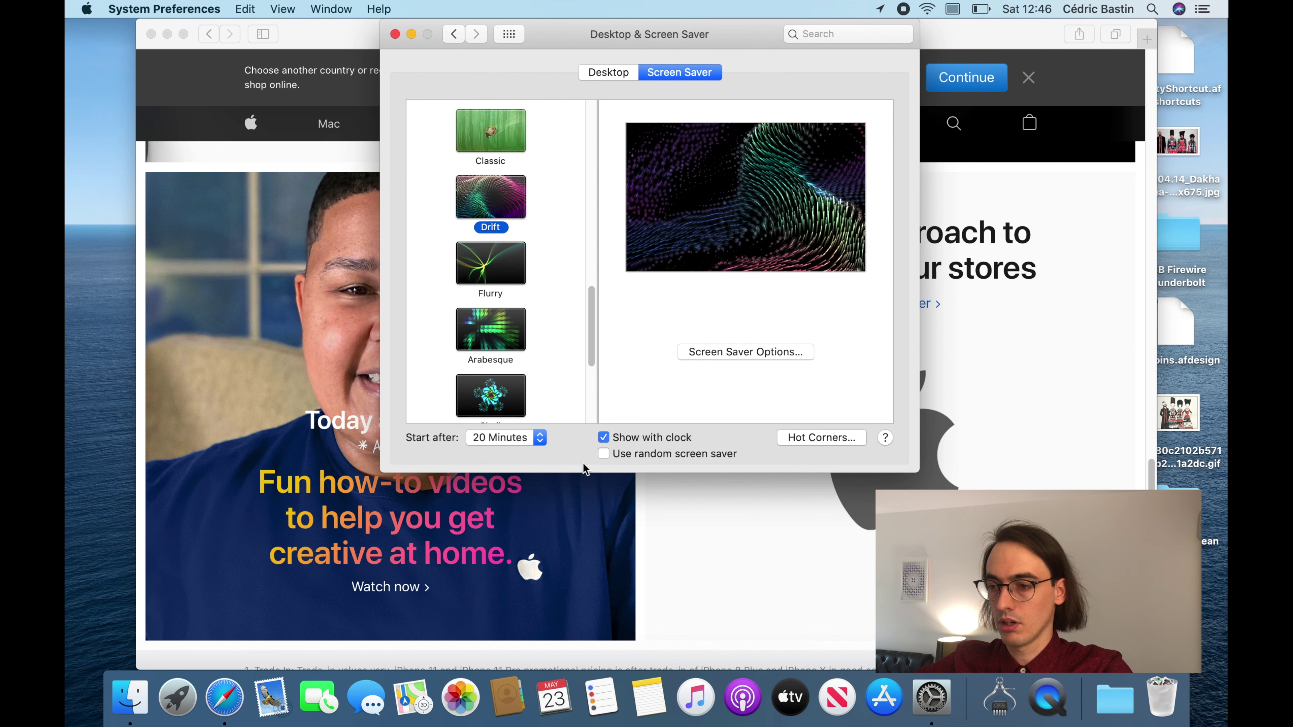
{"action": "left_click", "coordinate": [538, 442]}
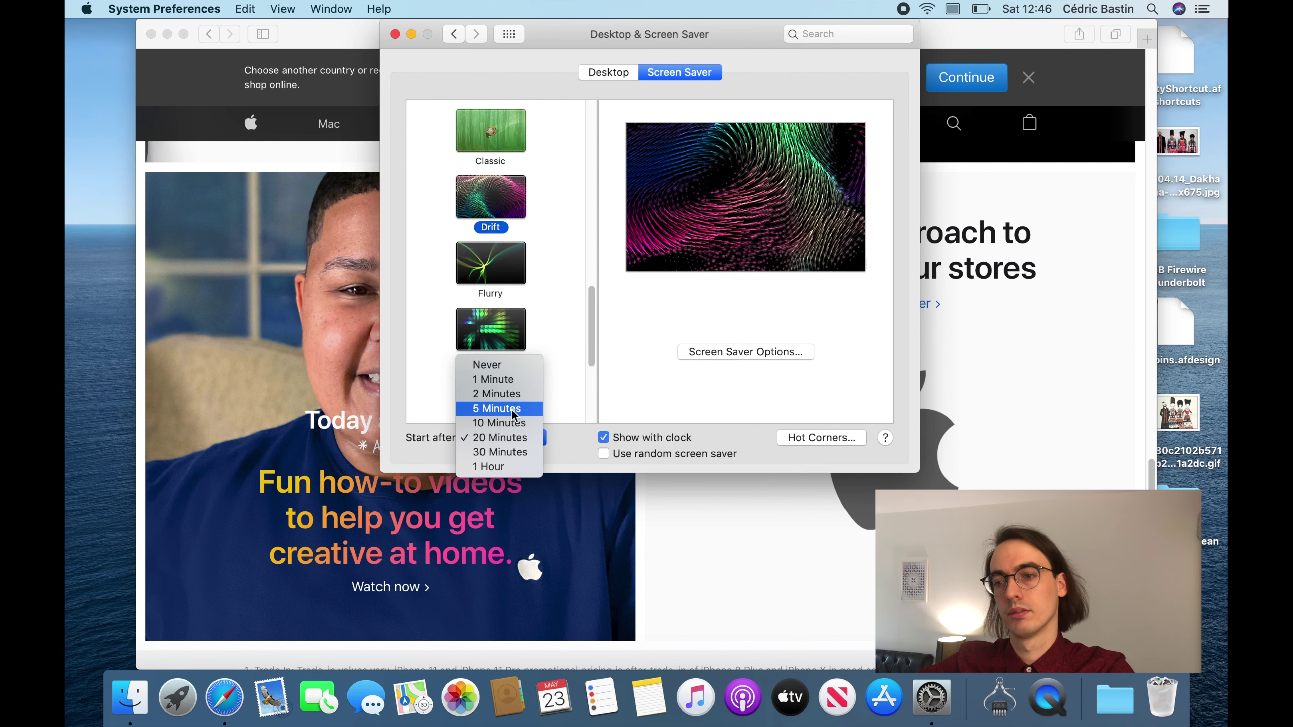
{"action": "left_click", "coordinate": [512, 410]}
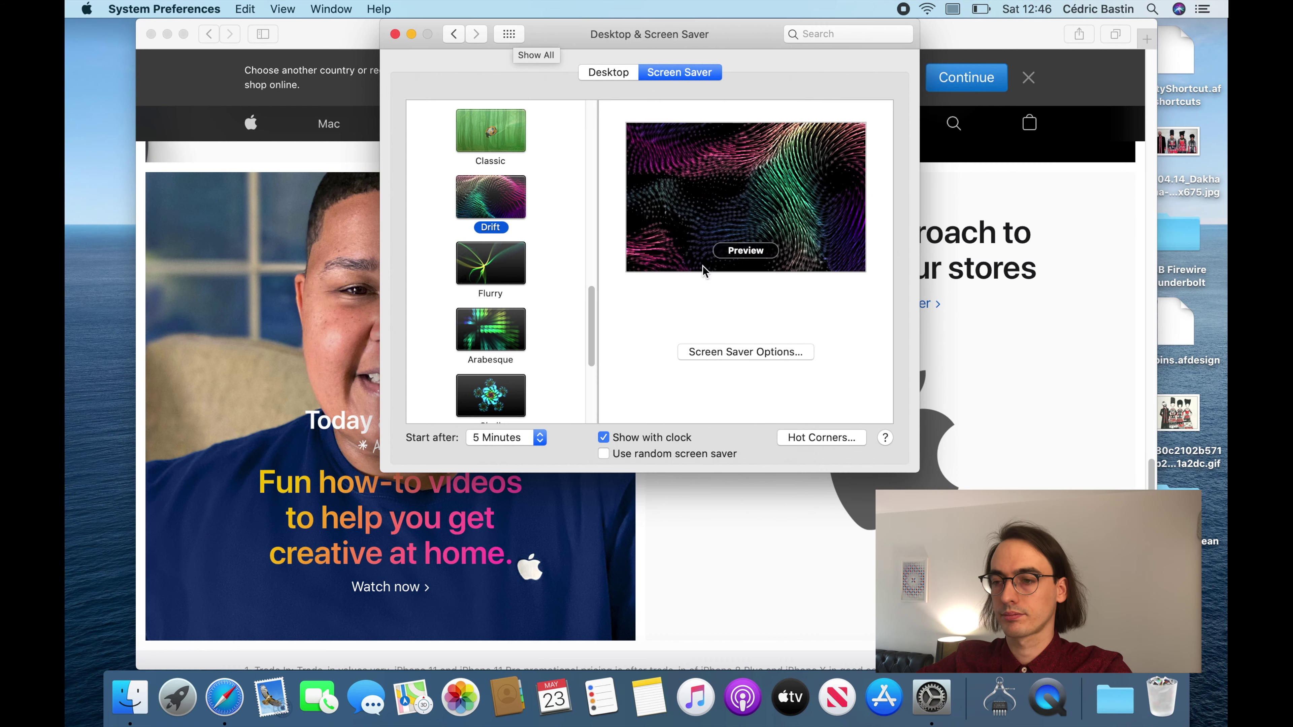
{"action": "left_click", "coordinate": [797, 437]}
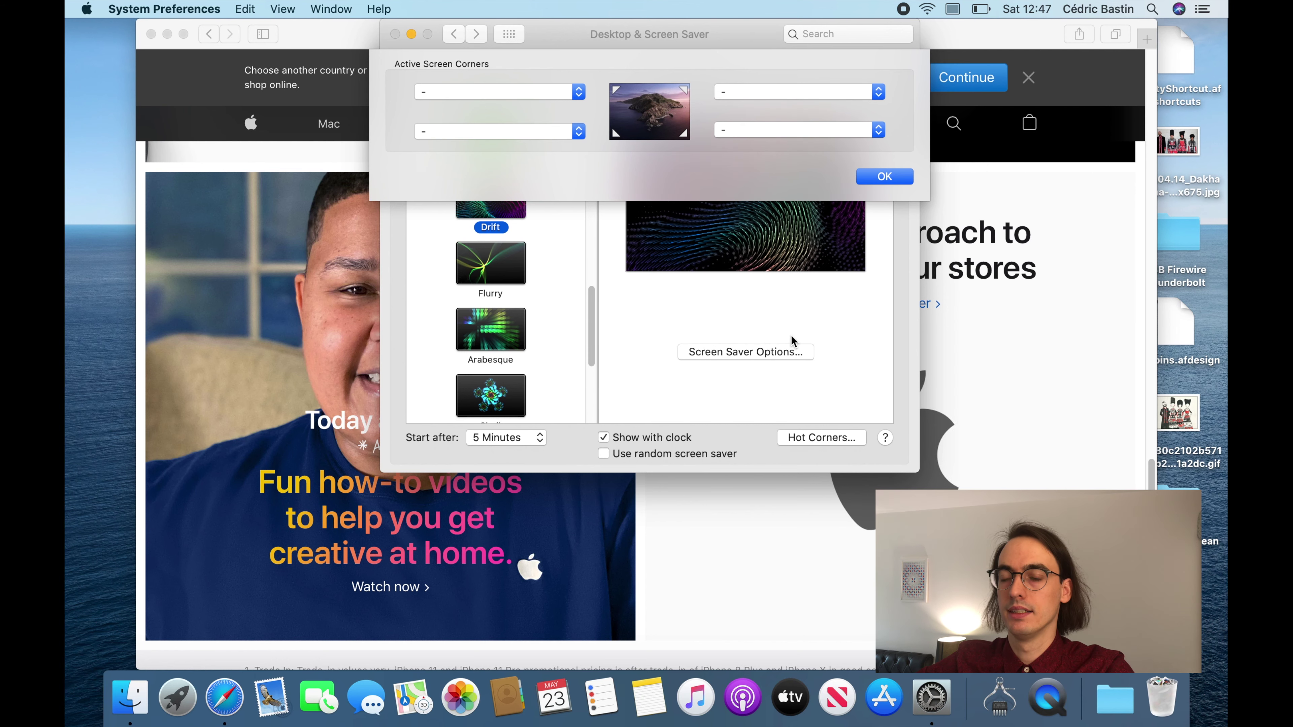
Step: Assign Notification Centre to the top-right hot corner with a modifier key held
{"action": "left_click", "coordinate": [794, 92]}
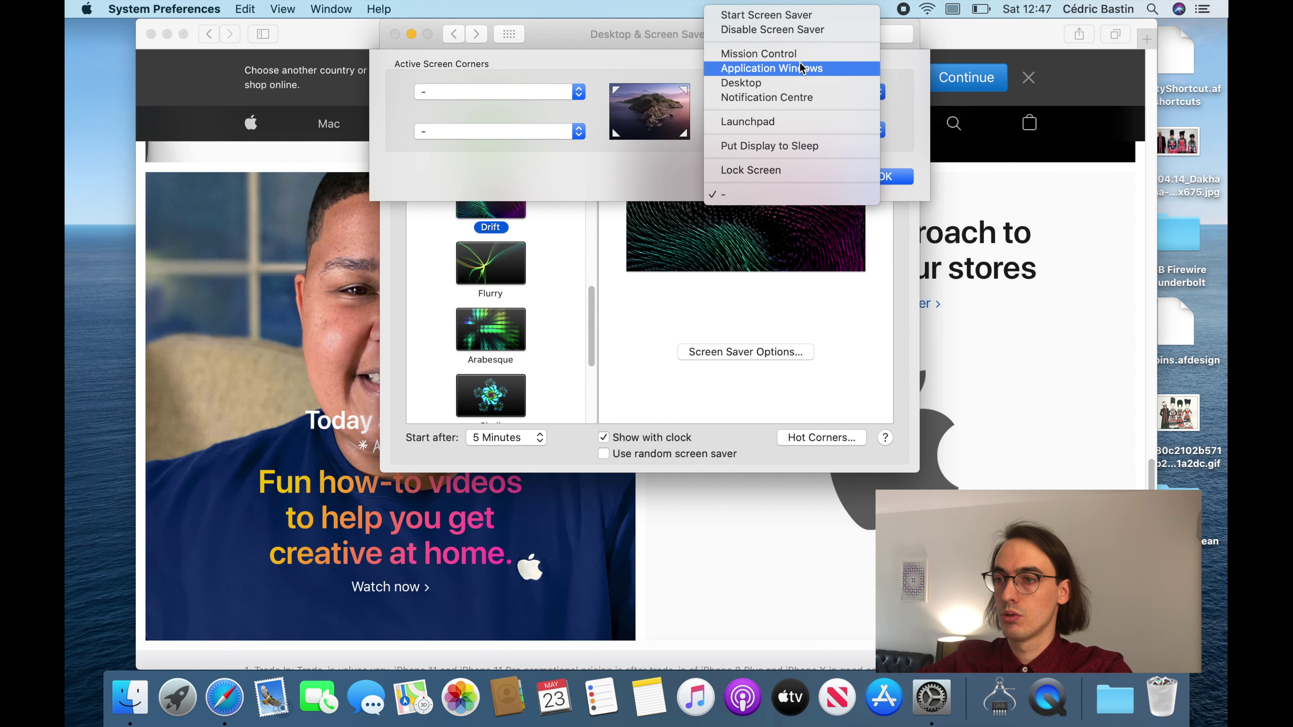
{"action": "left_click", "coordinate": [793, 98]}
{"action": "mouse_move", "coordinate": [1227, 2]}
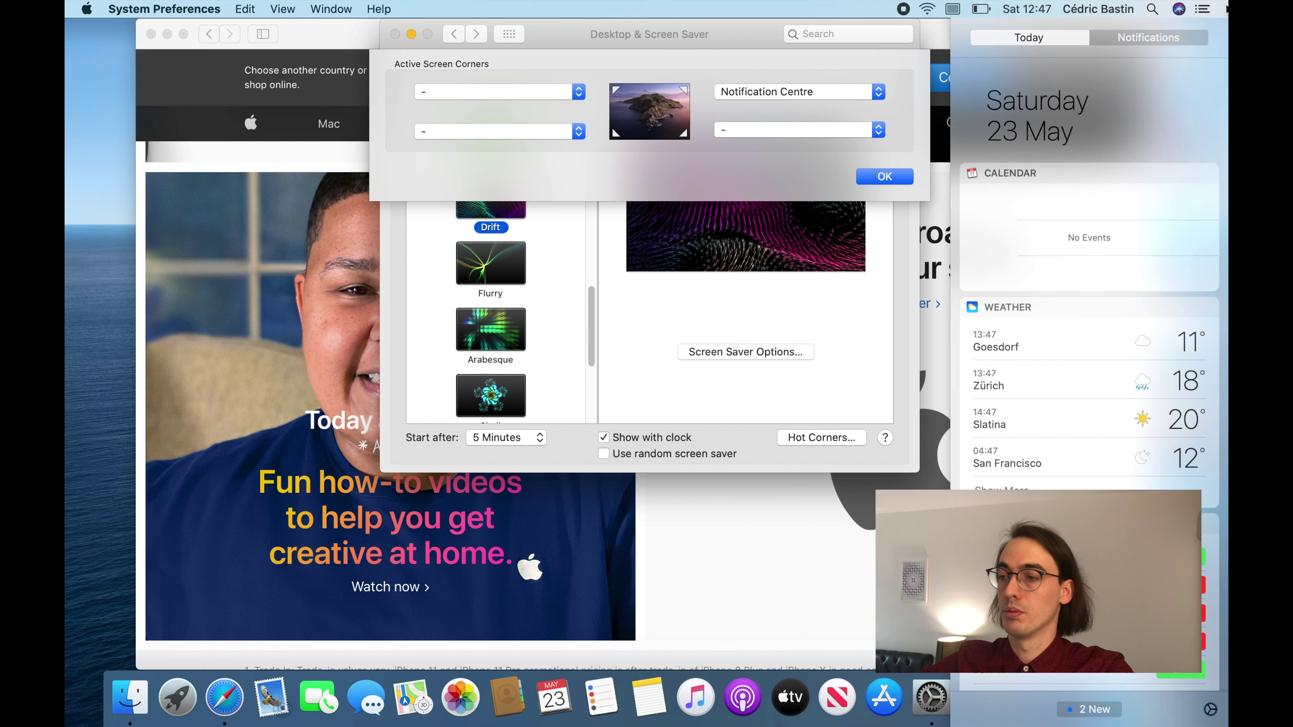
{"action": "left_click", "coordinate": [796, 93]}
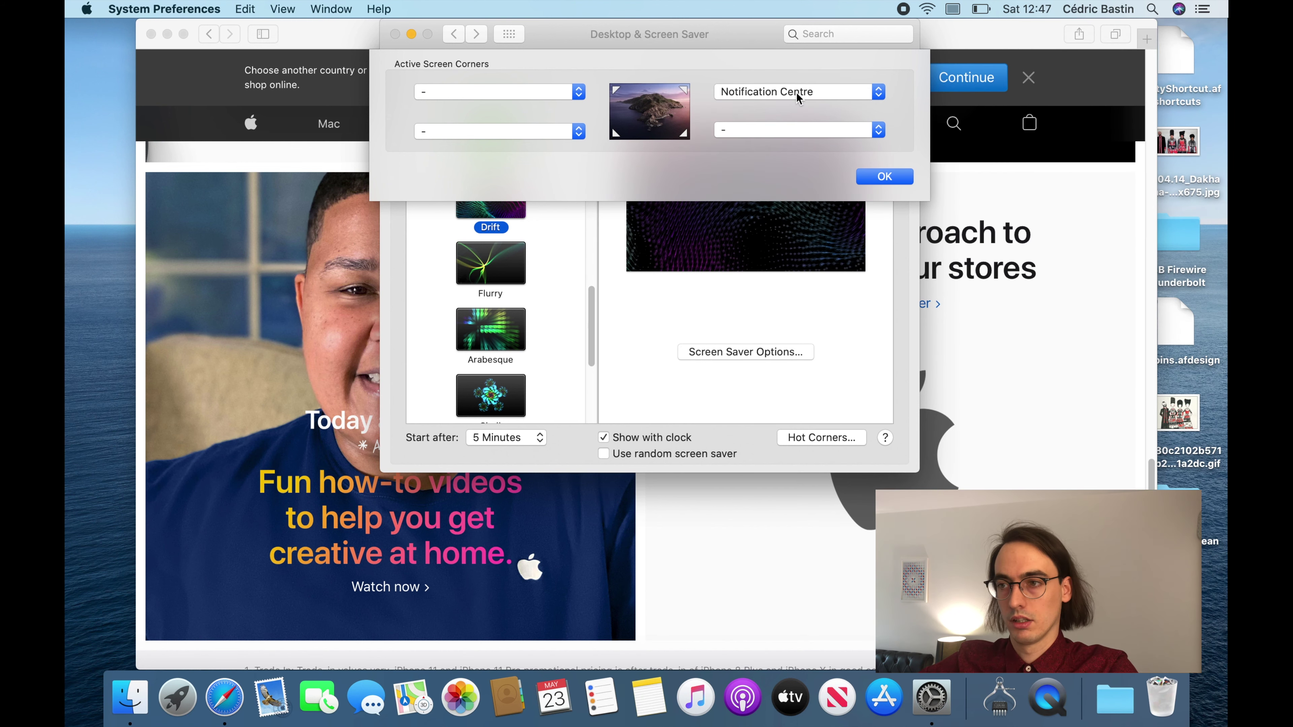
{"action": "left_click", "coordinate": [796, 92]}
{"action": "left_click", "coordinate": [796, 92]}
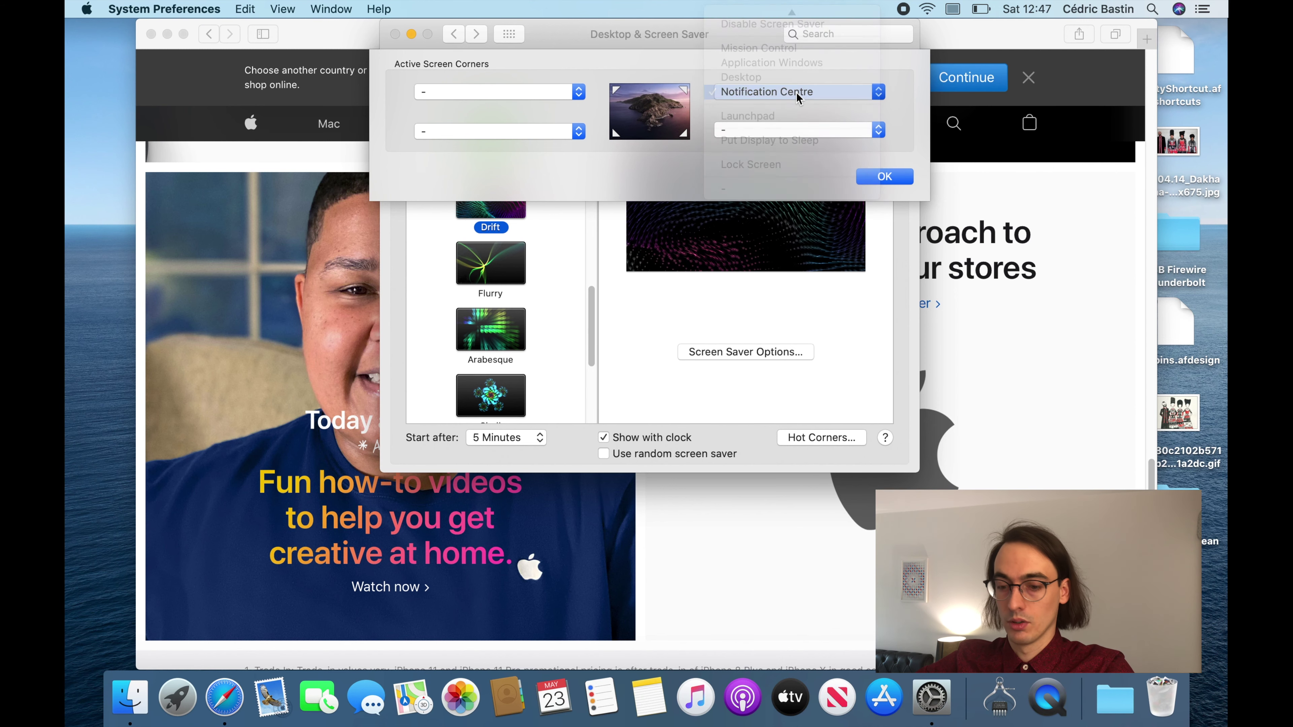
{"action": "left_click", "coordinate": [796, 93]}
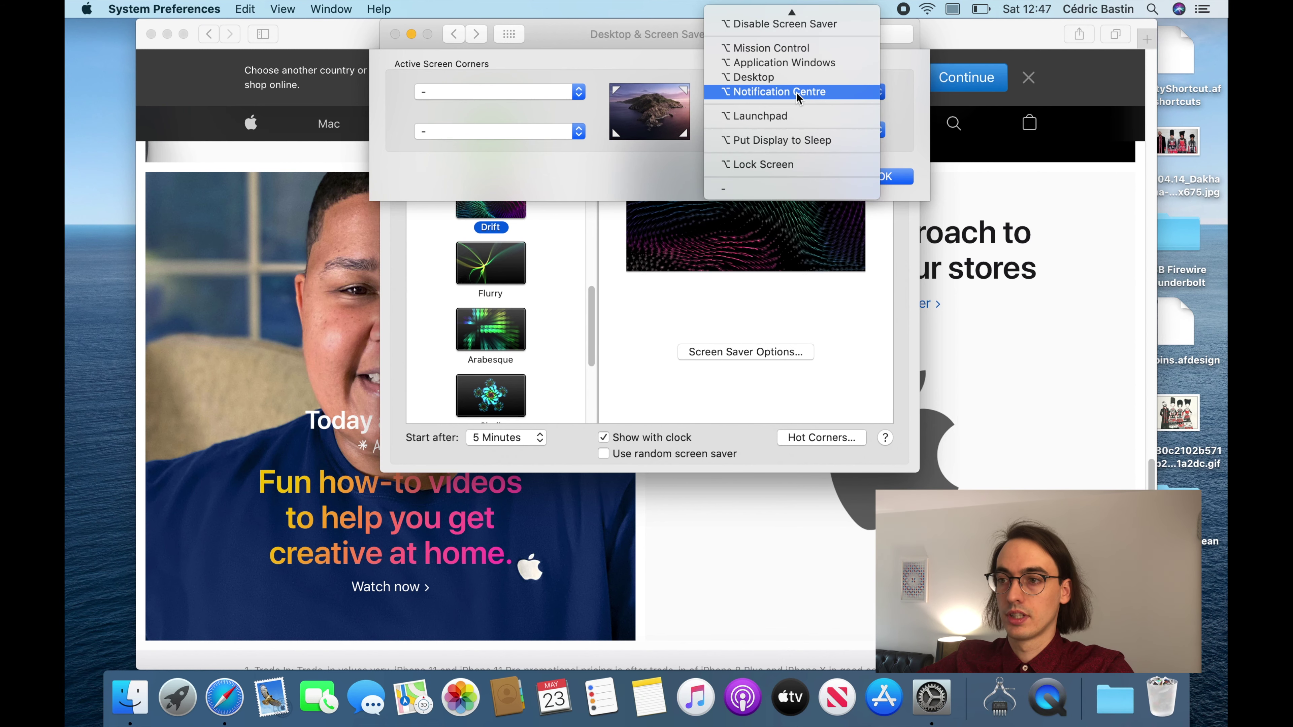
{"action": "key", "text": "ctrl"}
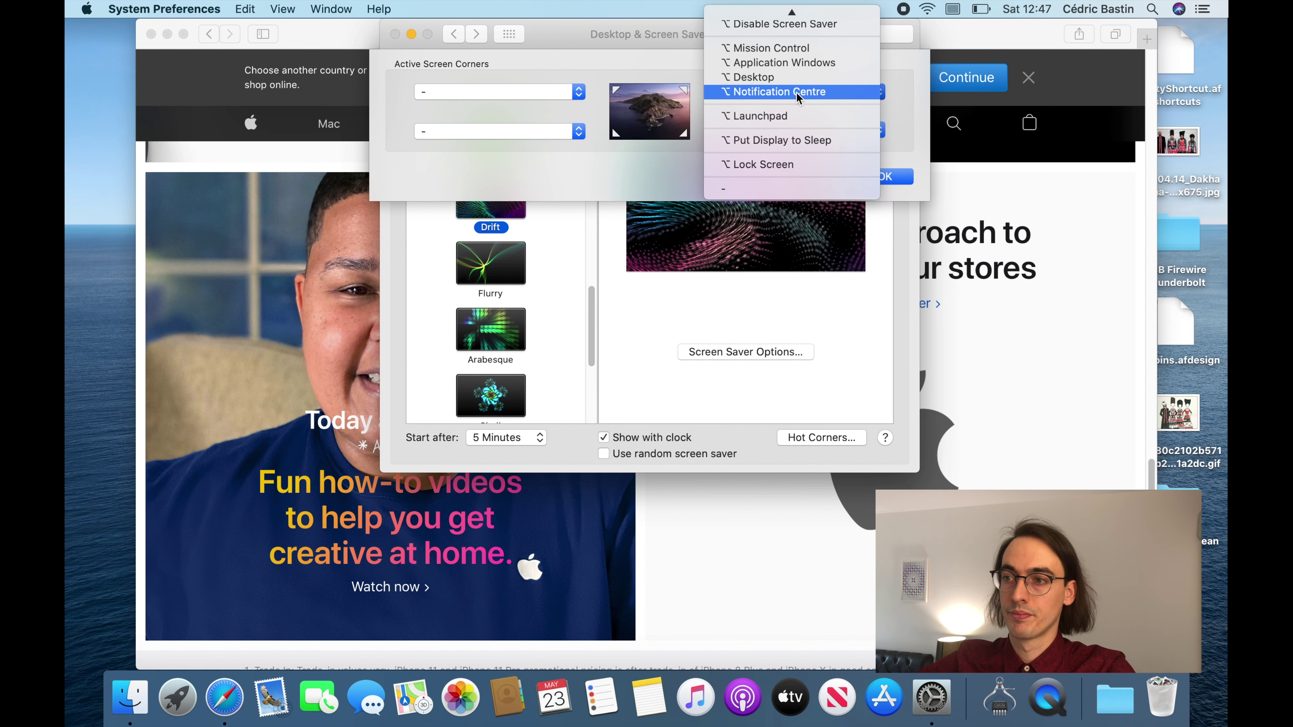
{"action": "left_click", "coordinate": [796, 92]}
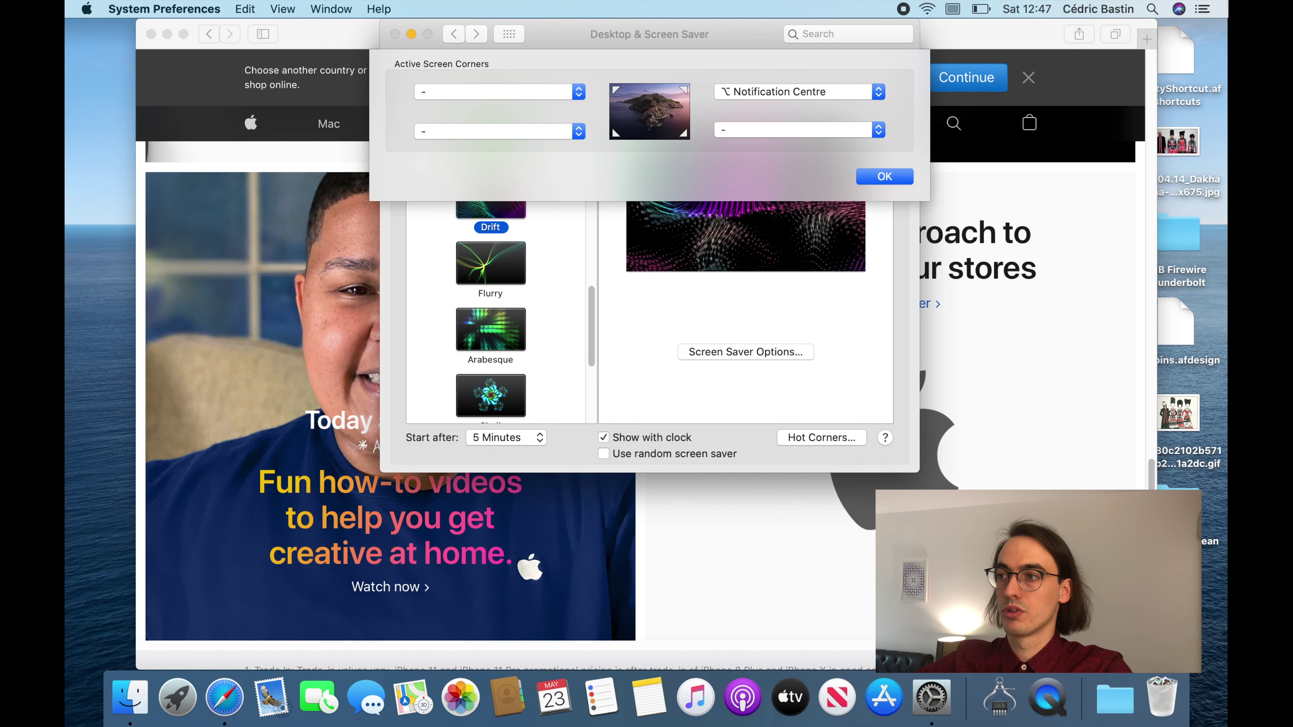
{"action": "mouse_move", "coordinate": [1226, 17]}
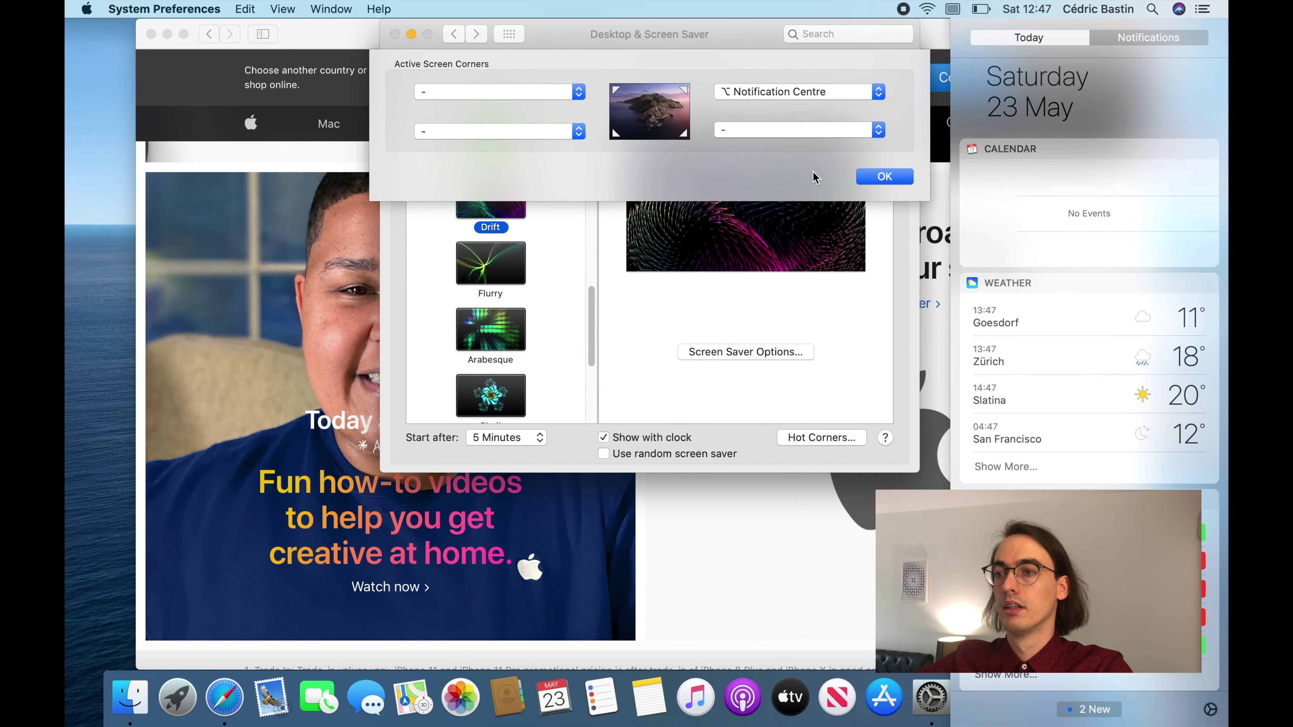
{"action": "left_click", "coordinate": [802, 160]}
Step: Set the top-left corner to Start Screen Saver and the bottom-left corner to Desktop
{"action": "left_click", "coordinate": [786, 134]}
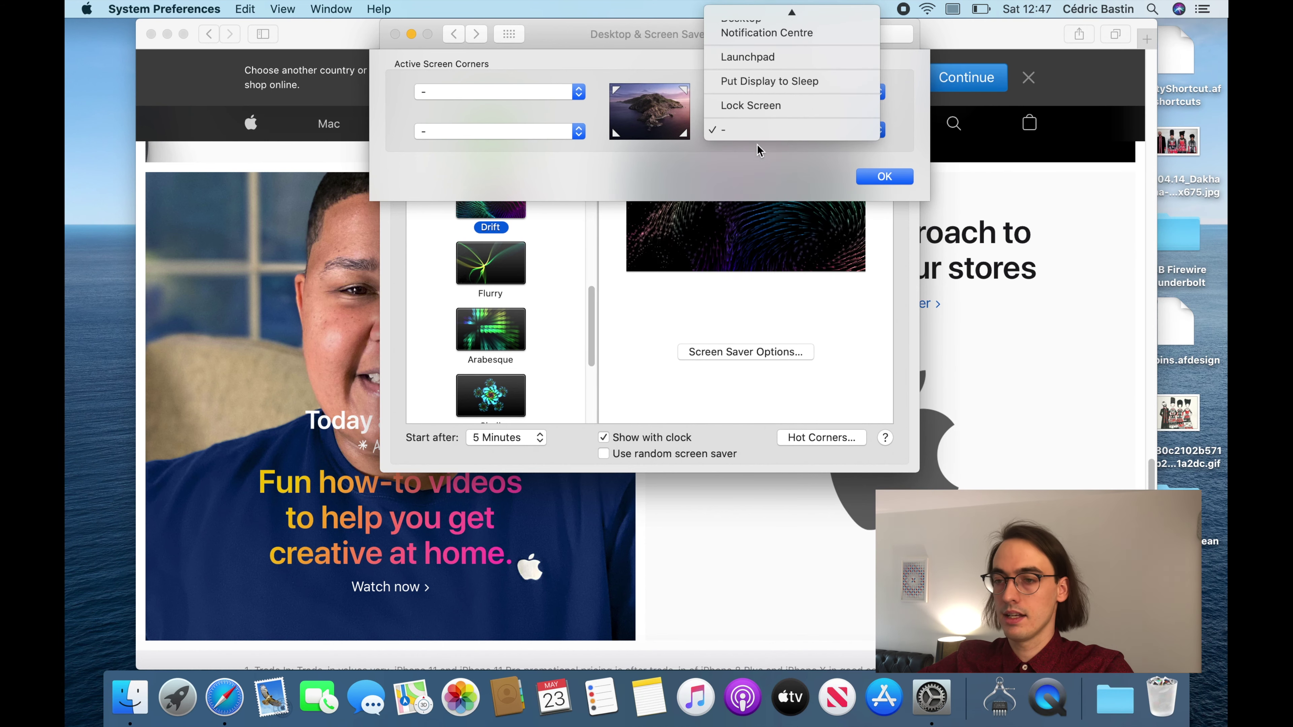
{"action": "left_click", "coordinate": [658, 149]}
{"action": "left_click", "coordinate": [506, 94]}
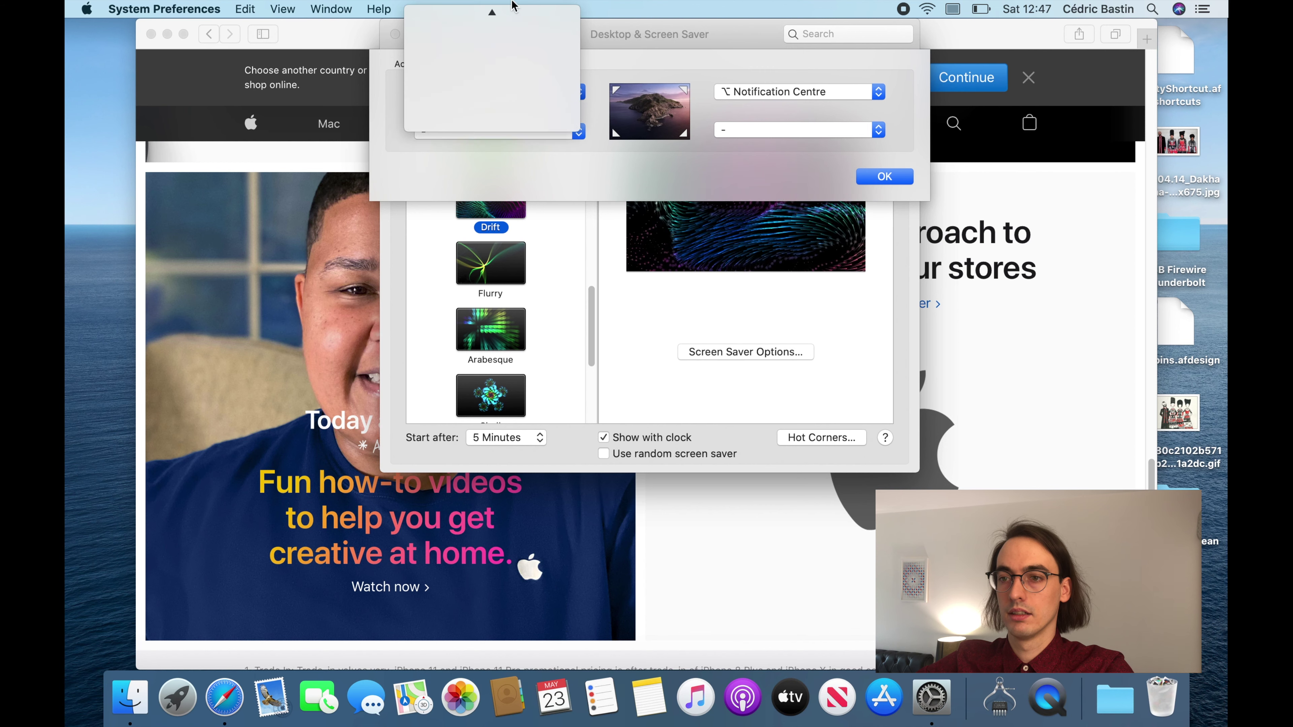
{"action": "mouse_move", "coordinate": [512, 12]}
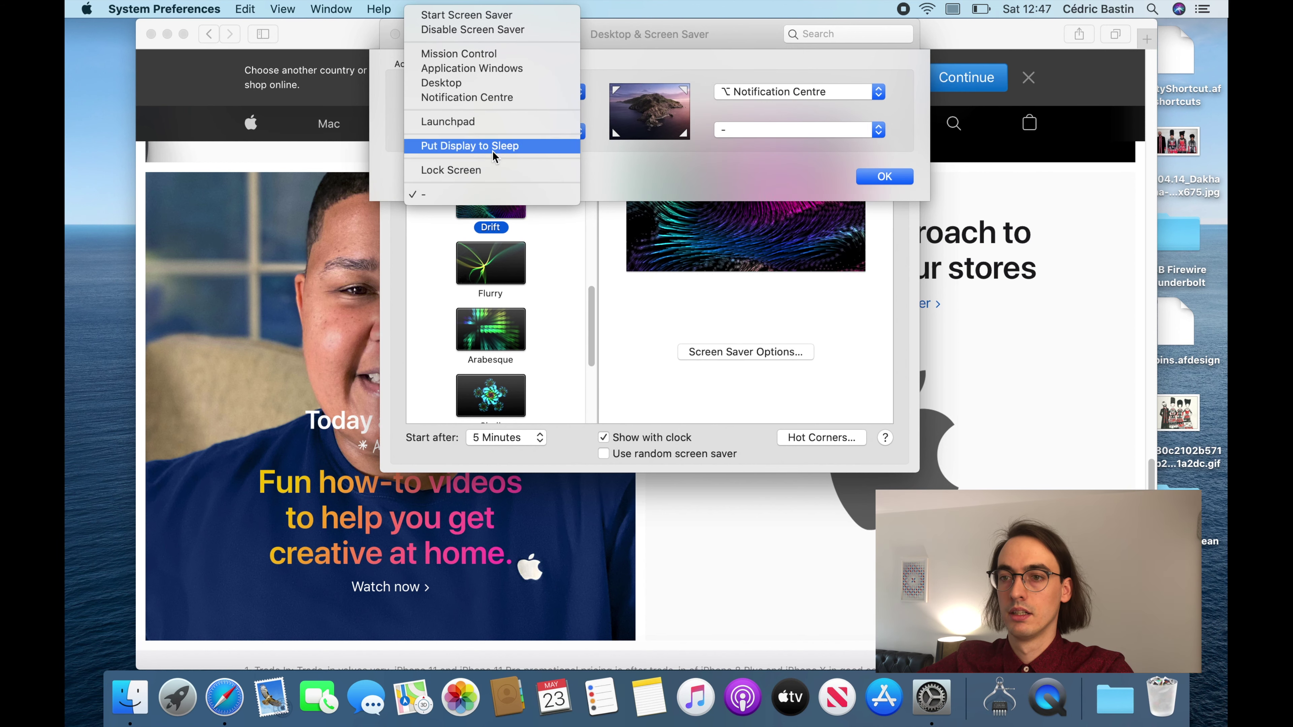
{"action": "left_click", "coordinate": [502, 15], "text": "alt"}
{"action": "left_click", "coordinate": [504, 136]}
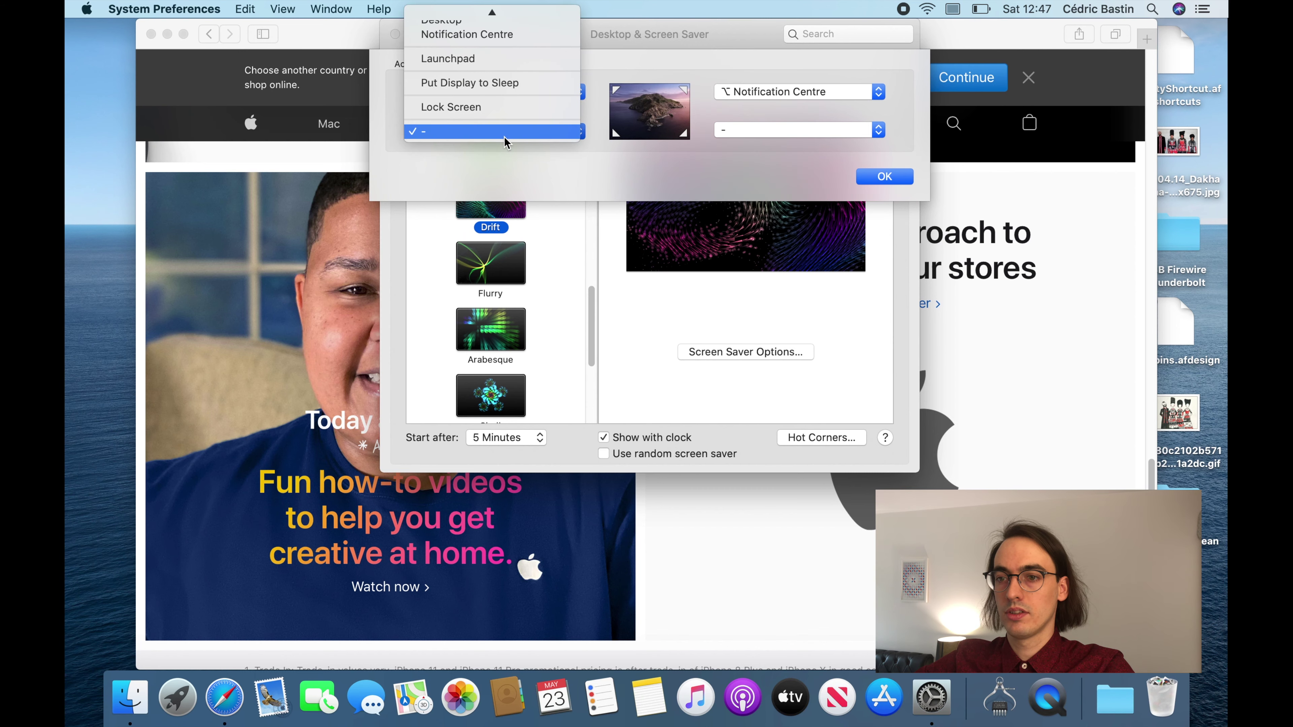
{"action": "mouse_move", "coordinate": [494, 5]}
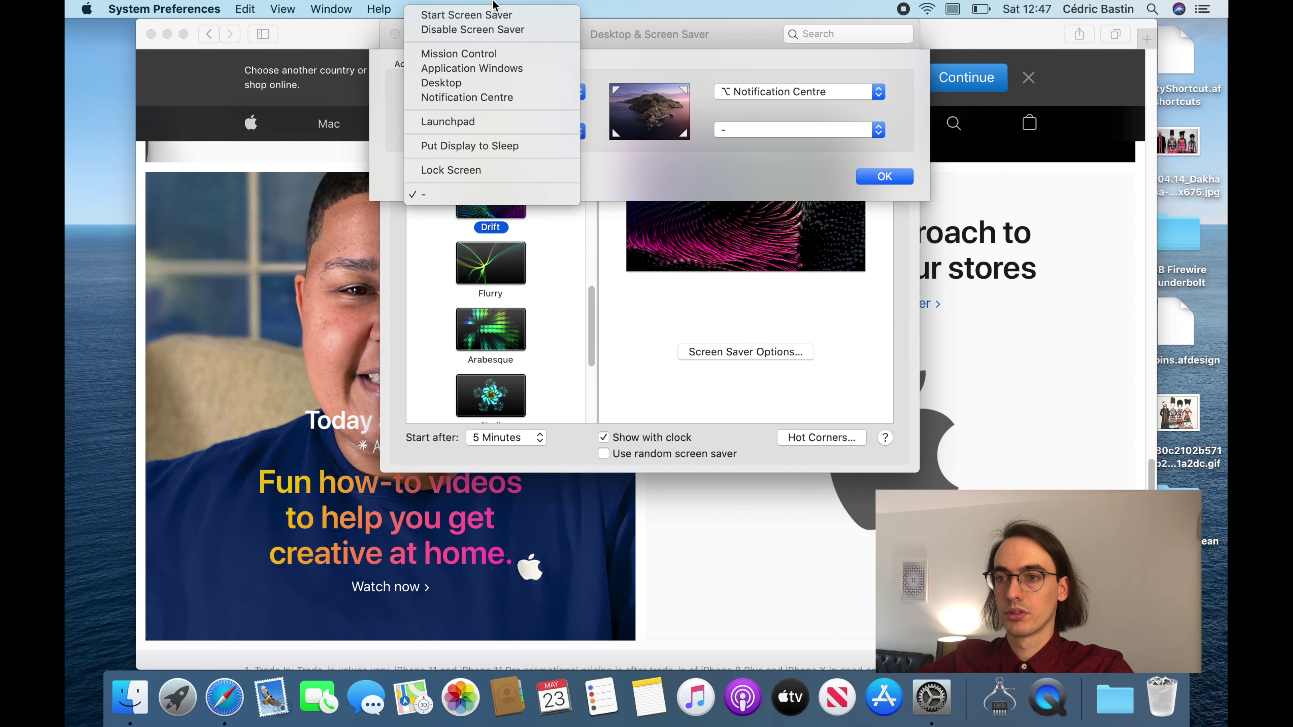
{"action": "left_click", "coordinate": [482, 84]}
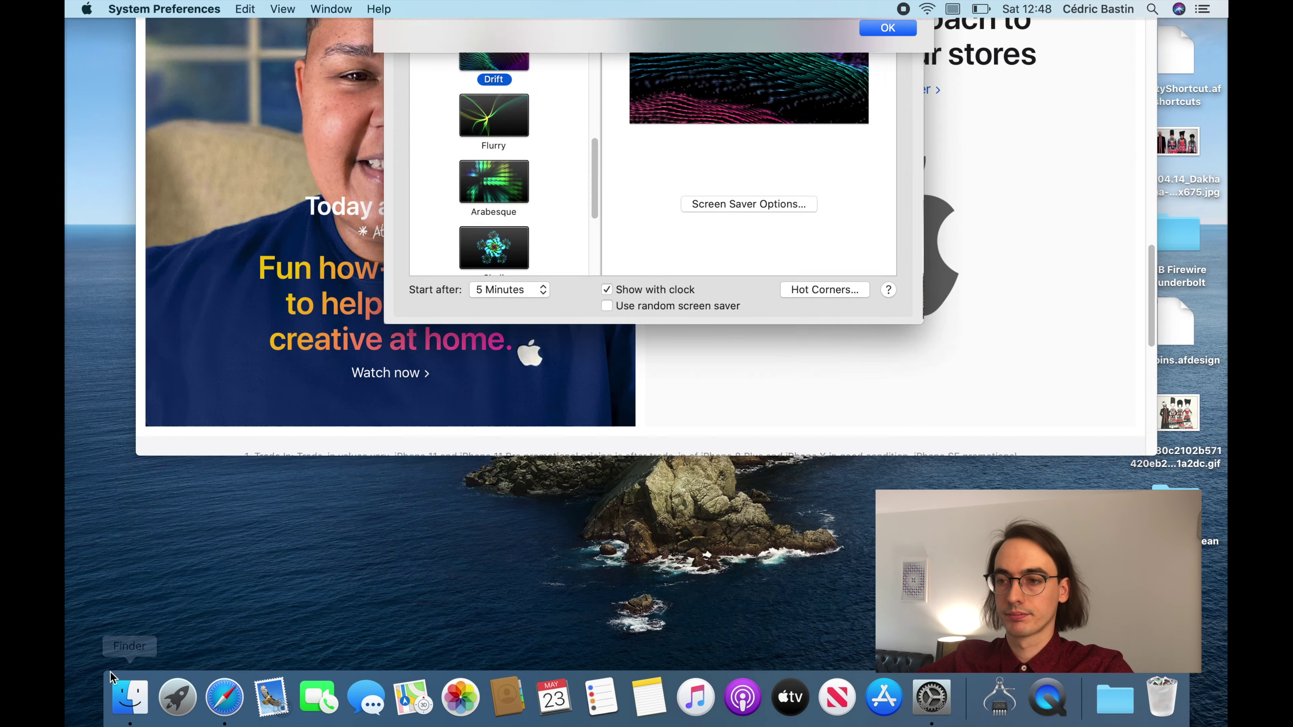
{"action": "left_click", "coordinate": [779, 88]}
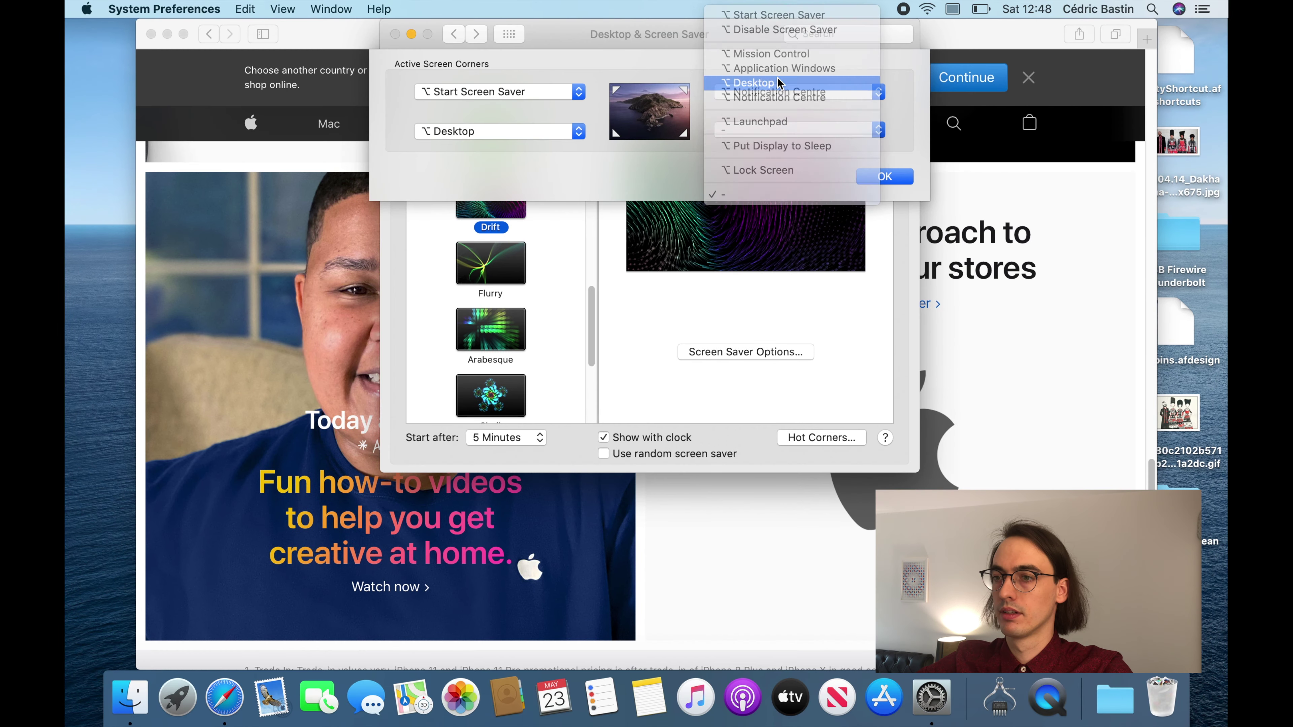
{"action": "left_click", "coordinate": [778, 82]}
Step: Confirm the hot corners, then make the Dock its largest size with magnification left off
{"action": "left_click", "coordinate": [885, 177]}
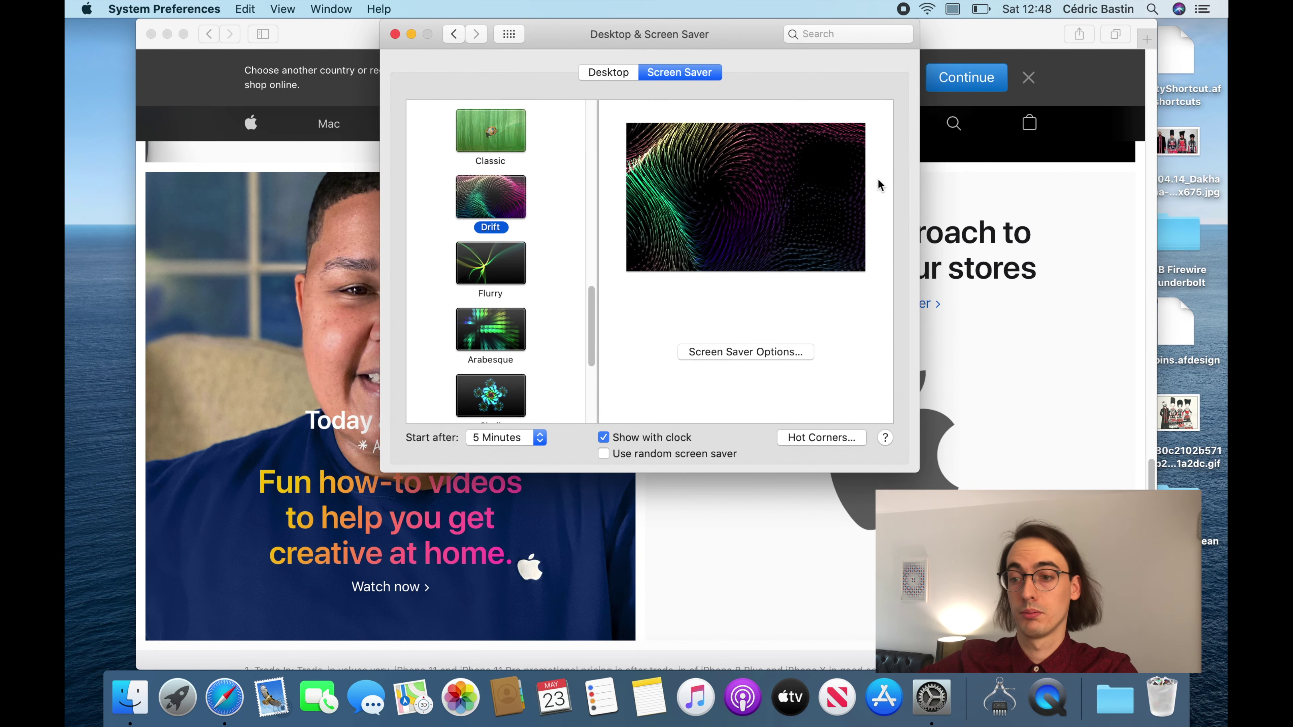
{"action": "key", "text": "super+l"}
{"action": "left_click", "coordinate": [550, 171]}
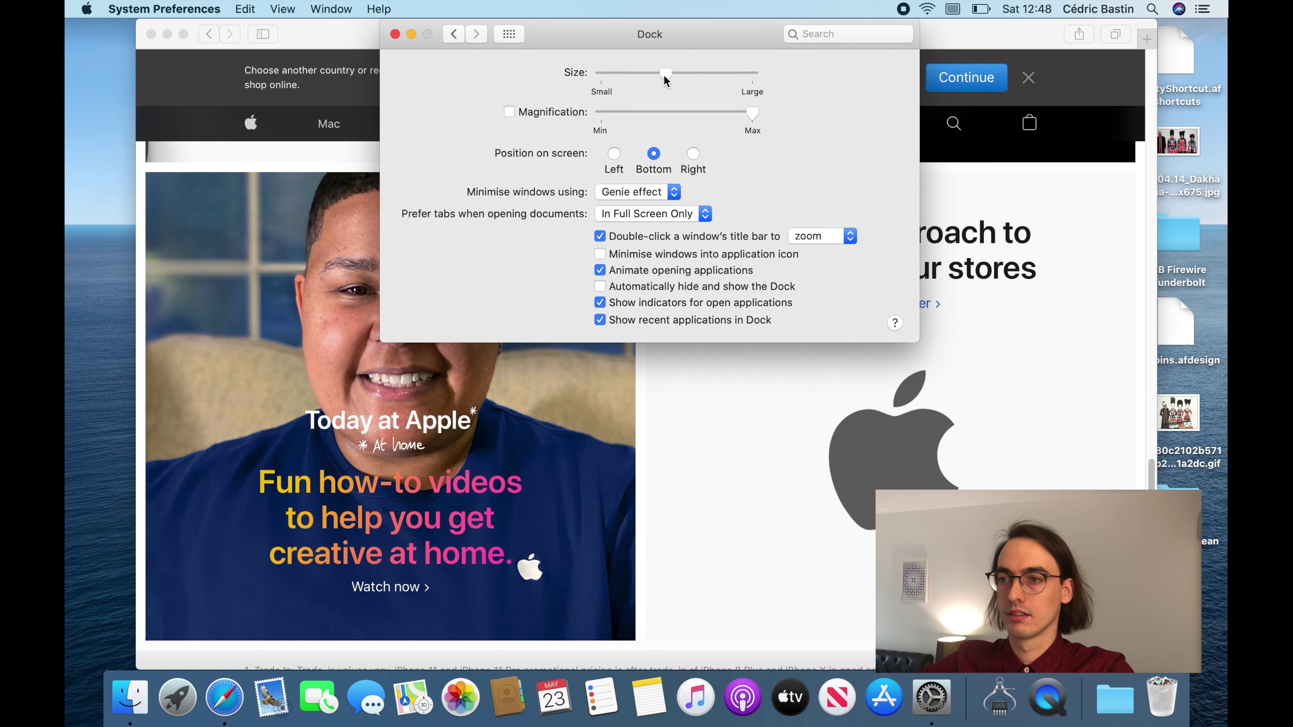
{"action": "left_click_drag", "start_coordinate": [664, 75], "coordinate": [797, 67]}
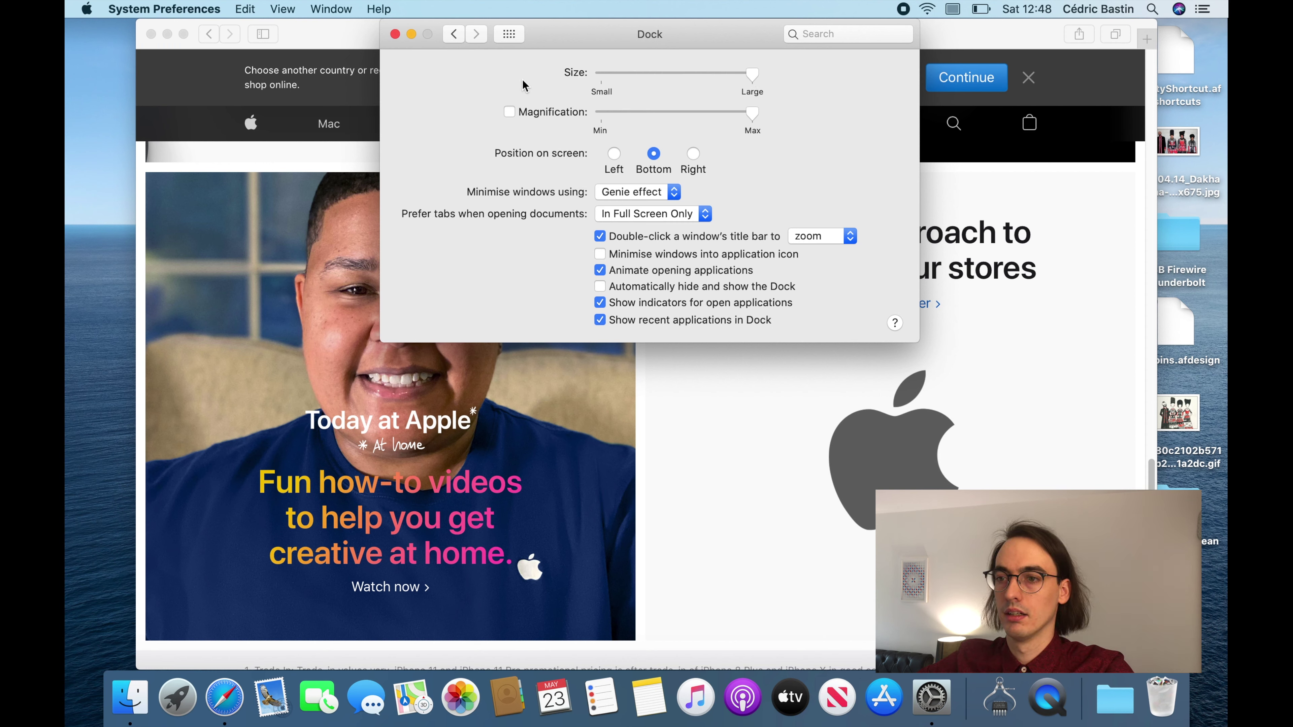
{"action": "left_click", "coordinate": [509, 112]}
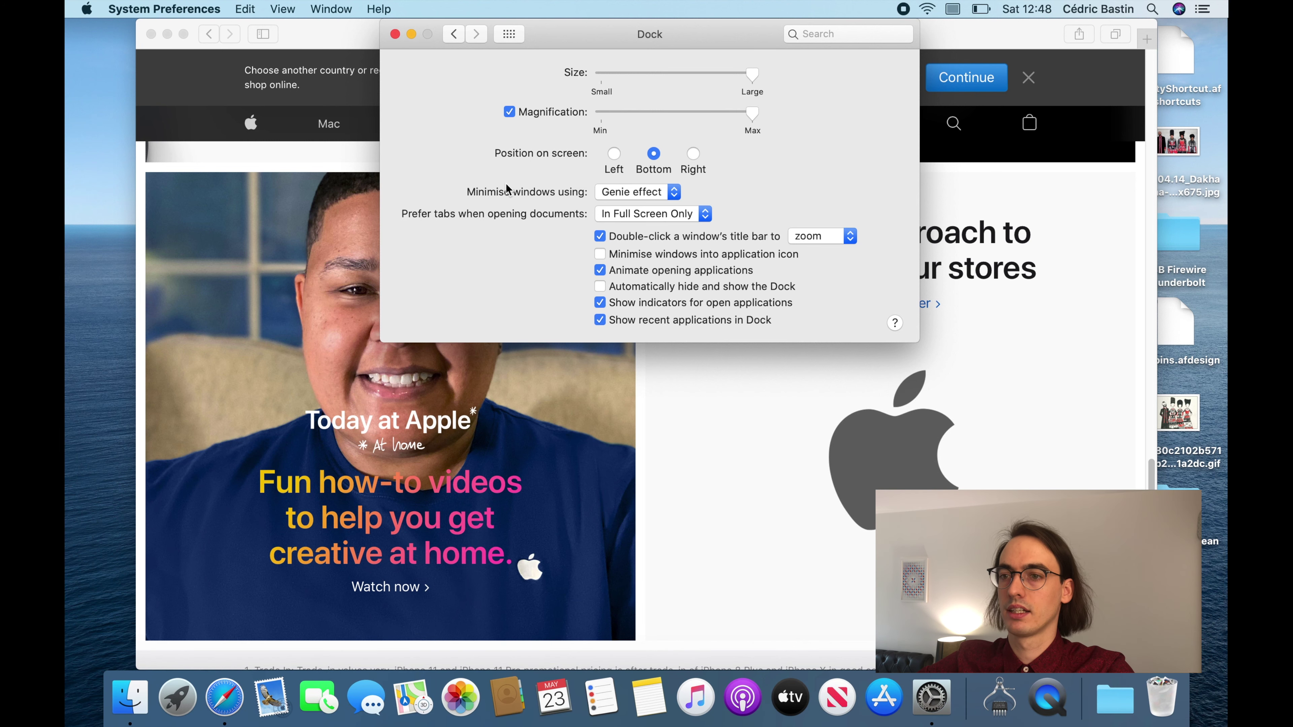
{"action": "left_click", "coordinate": [509, 112]}
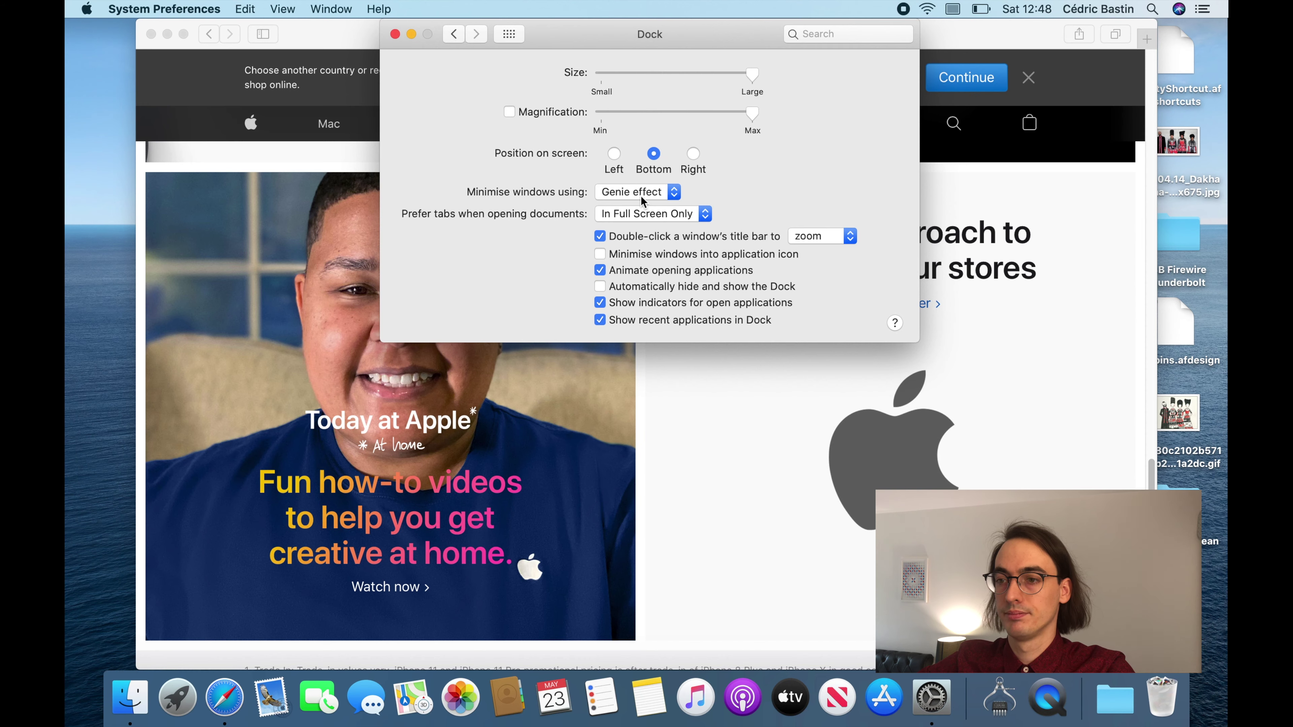
Step: Switch minimising to the Scale effect, previewing it on Safari, and always prefer tabs
{"action": "left_click", "coordinate": [664, 390]}
{"action": "left_click", "coordinate": [167, 34]}
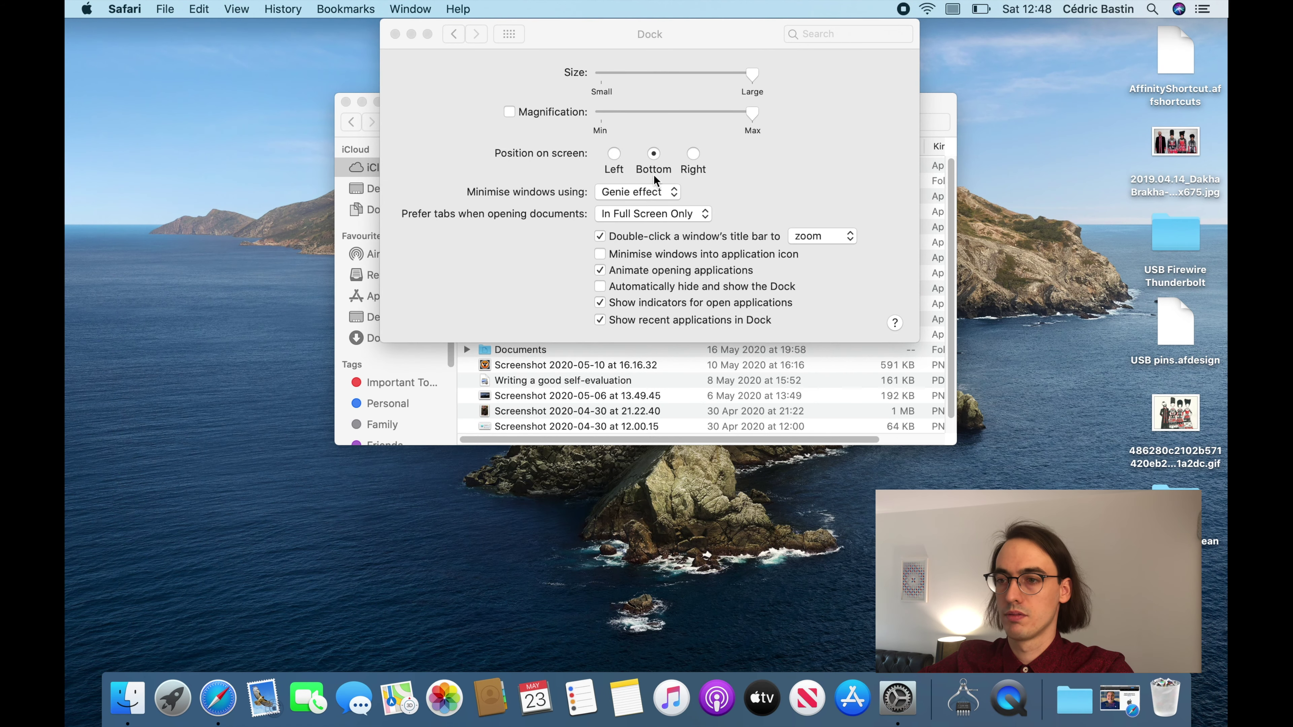
{"action": "left_click", "coordinate": [545, 260]}
{"action": "left_click", "coordinate": [629, 196]}
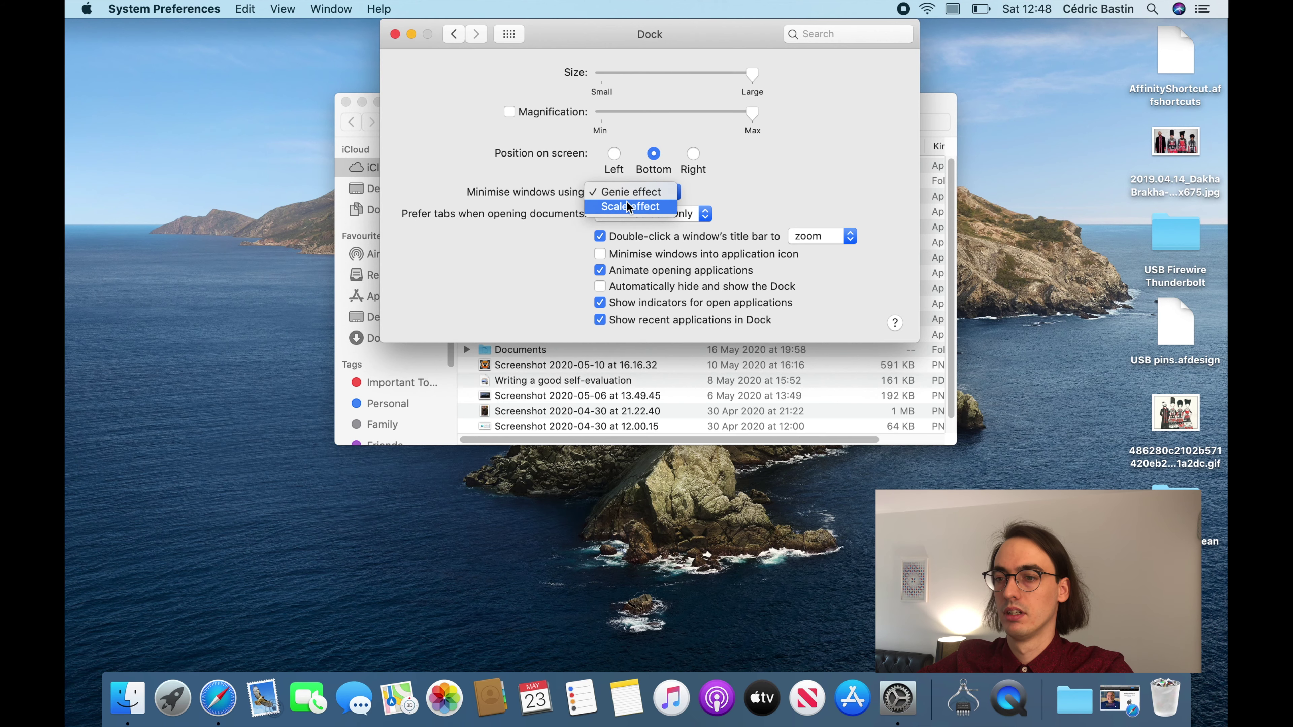
{"action": "left_click", "coordinate": [629, 209]}
{"action": "left_click", "coordinate": [1117, 691]}
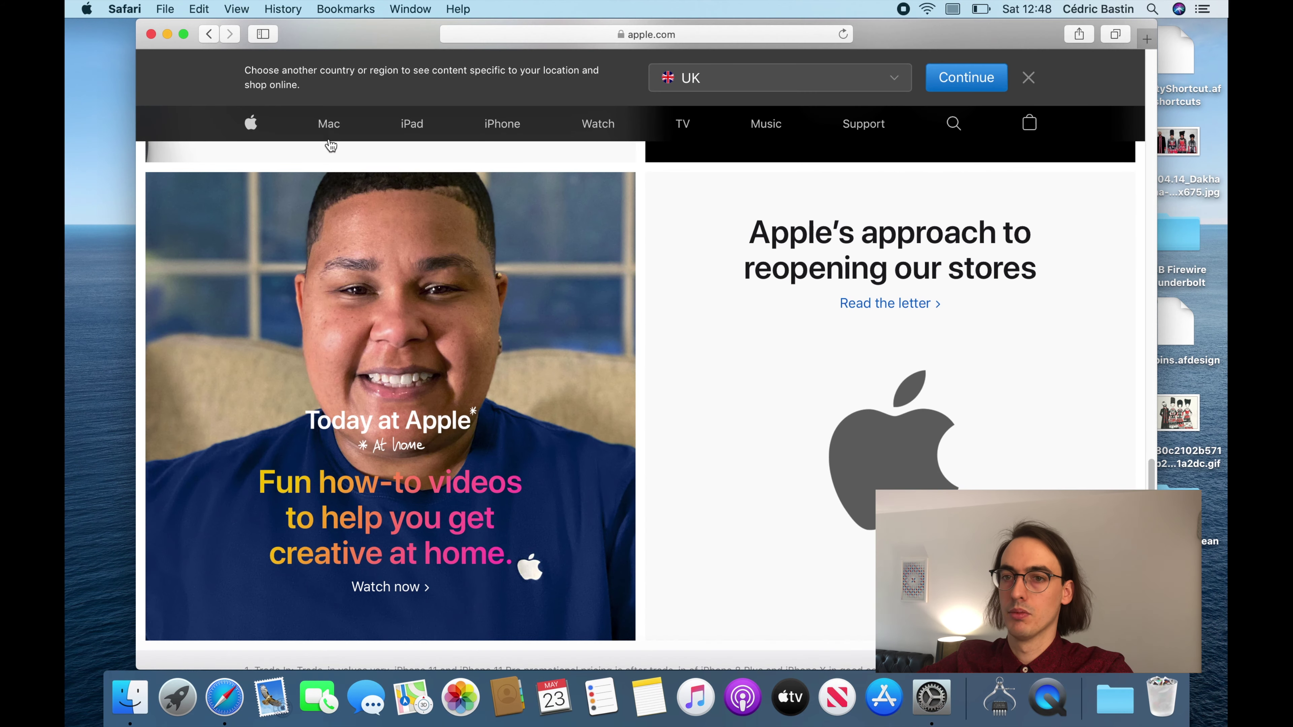
{"action": "left_click", "coordinate": [172, 37]}
{"action": "left_click", "coordinate": [624, 211]}
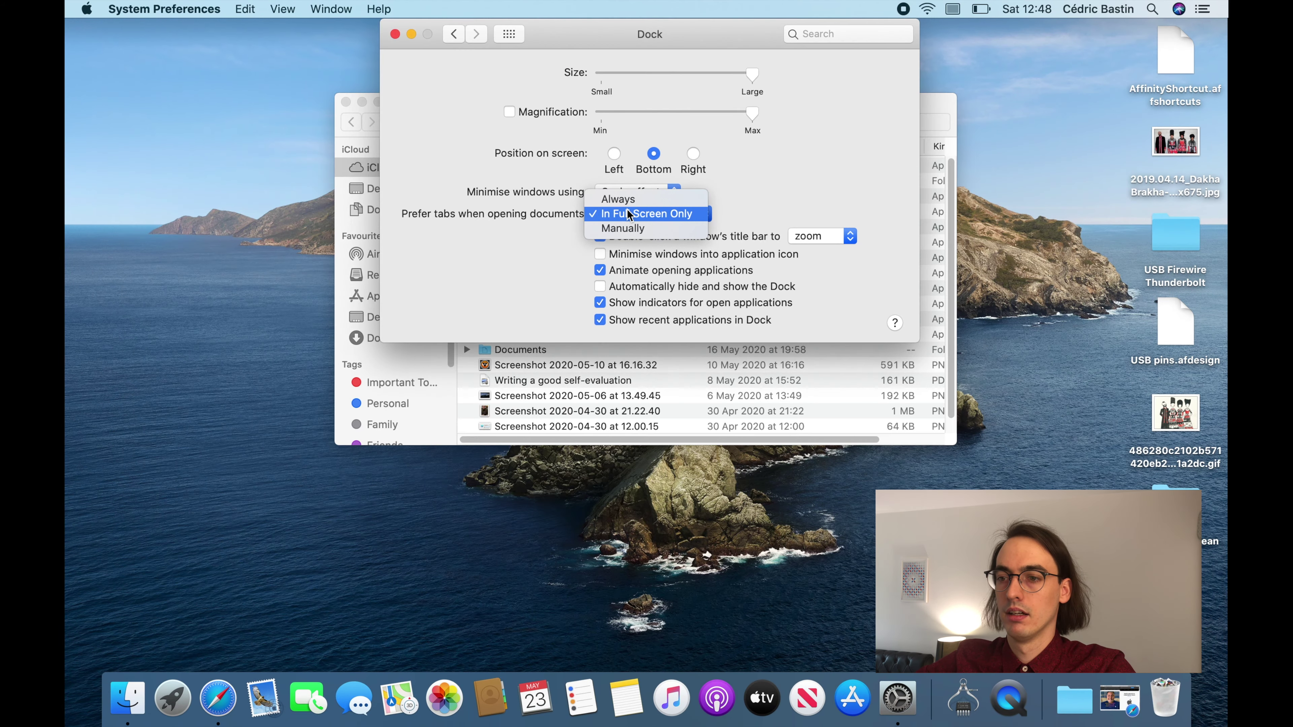
{"action": "left_click", "coordinate": [613, 200]}
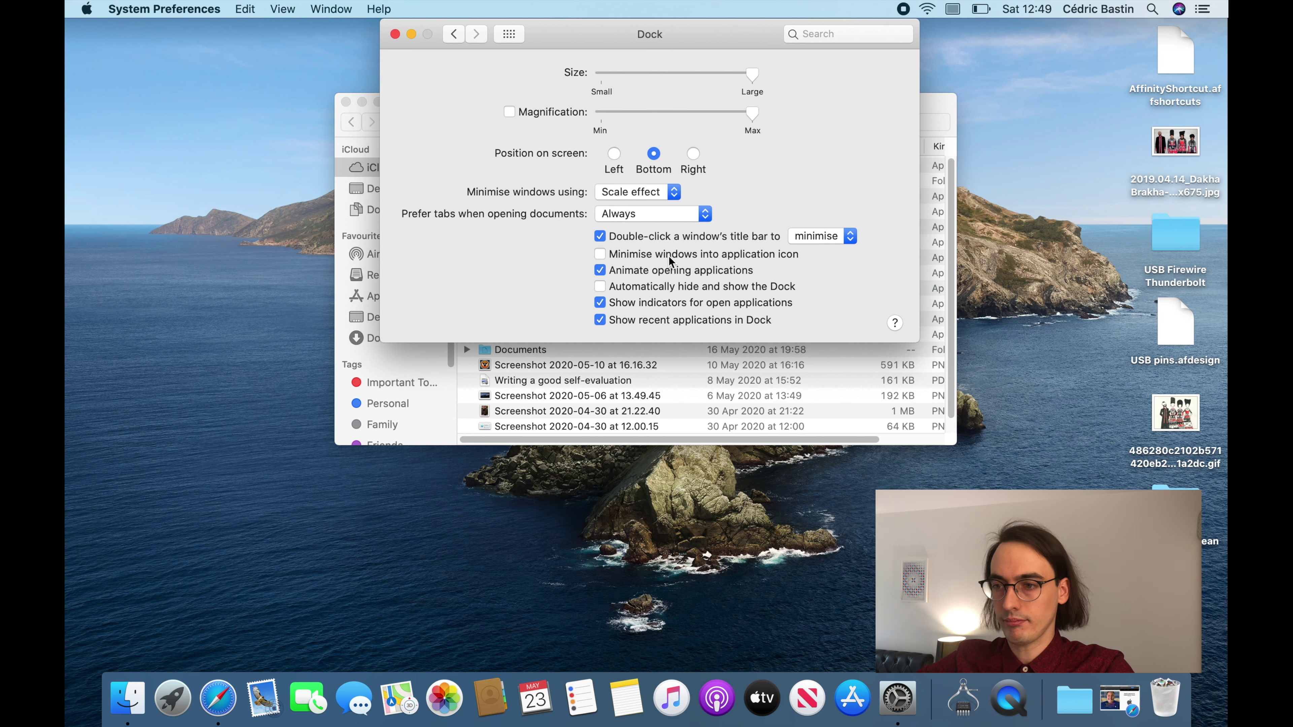
Step: Test minimising Safari into its application icon, then hide Safari
{"action": "left_click", "coordinate": [695, 256]}
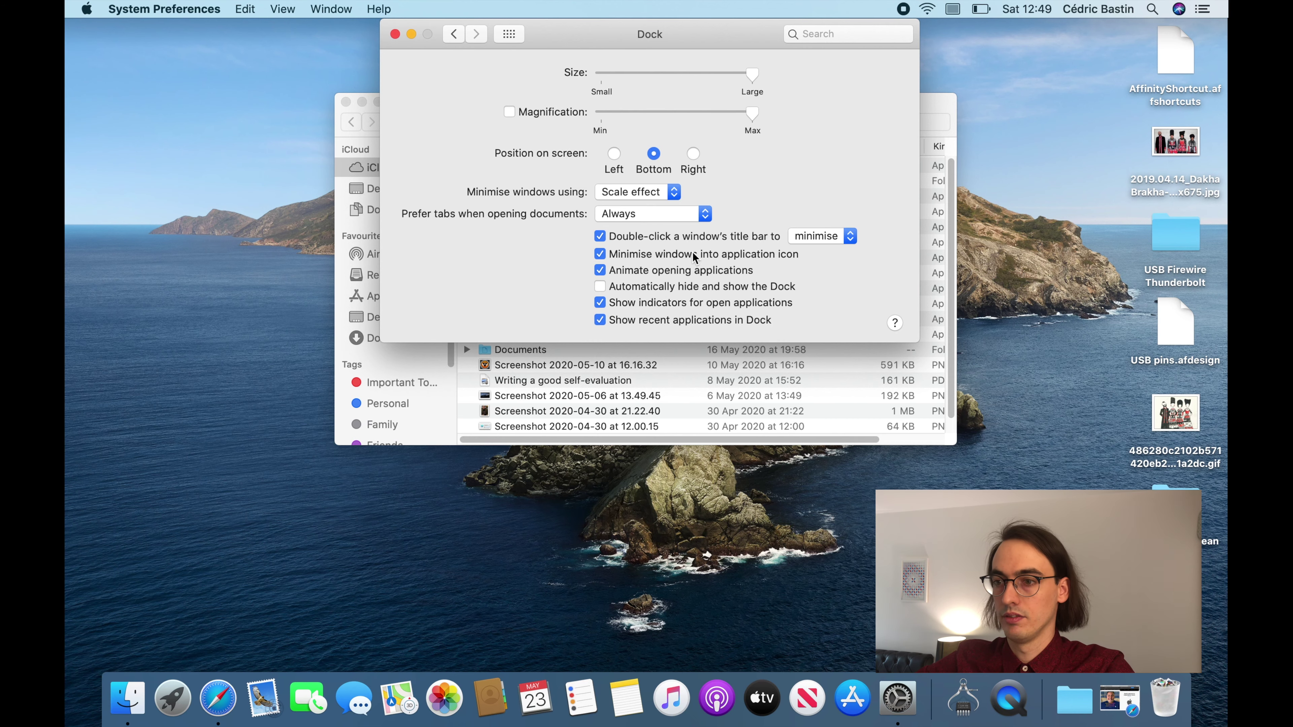
{"action": "left_click", "coordinate": [1111, 684]}
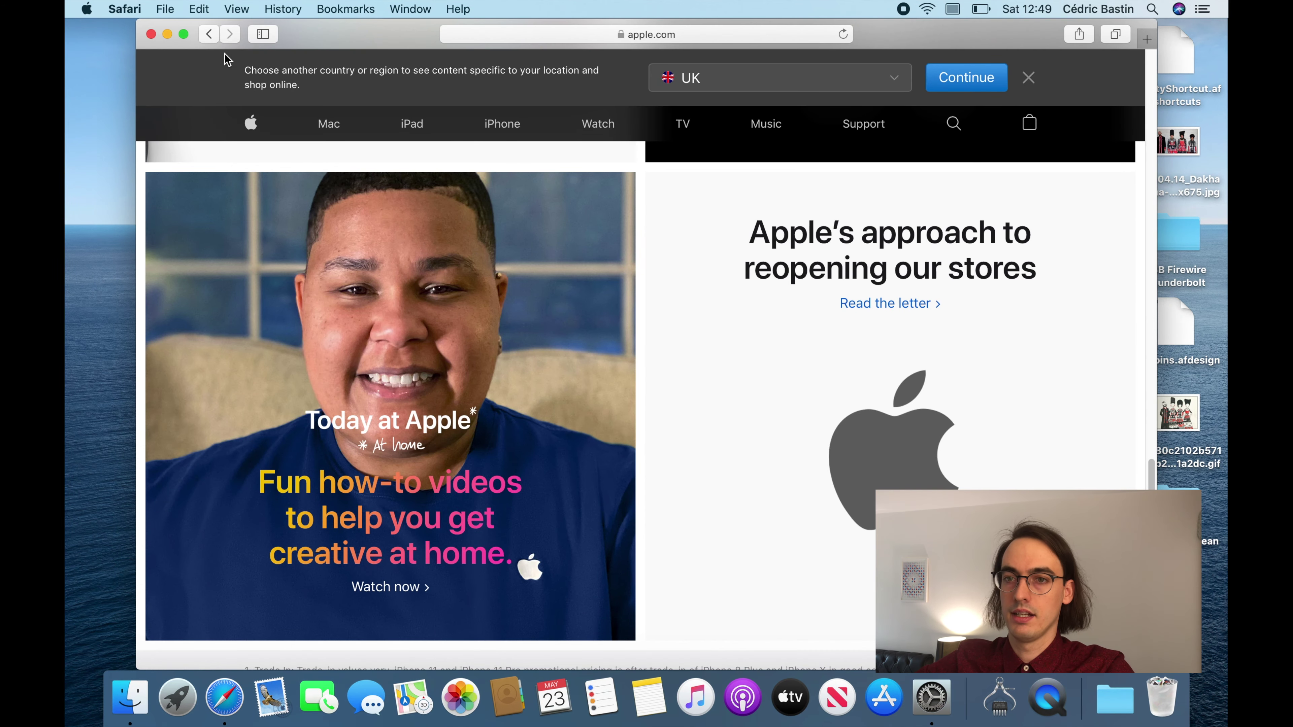
{"action": "left_click", "coordinate": [170, 37]}
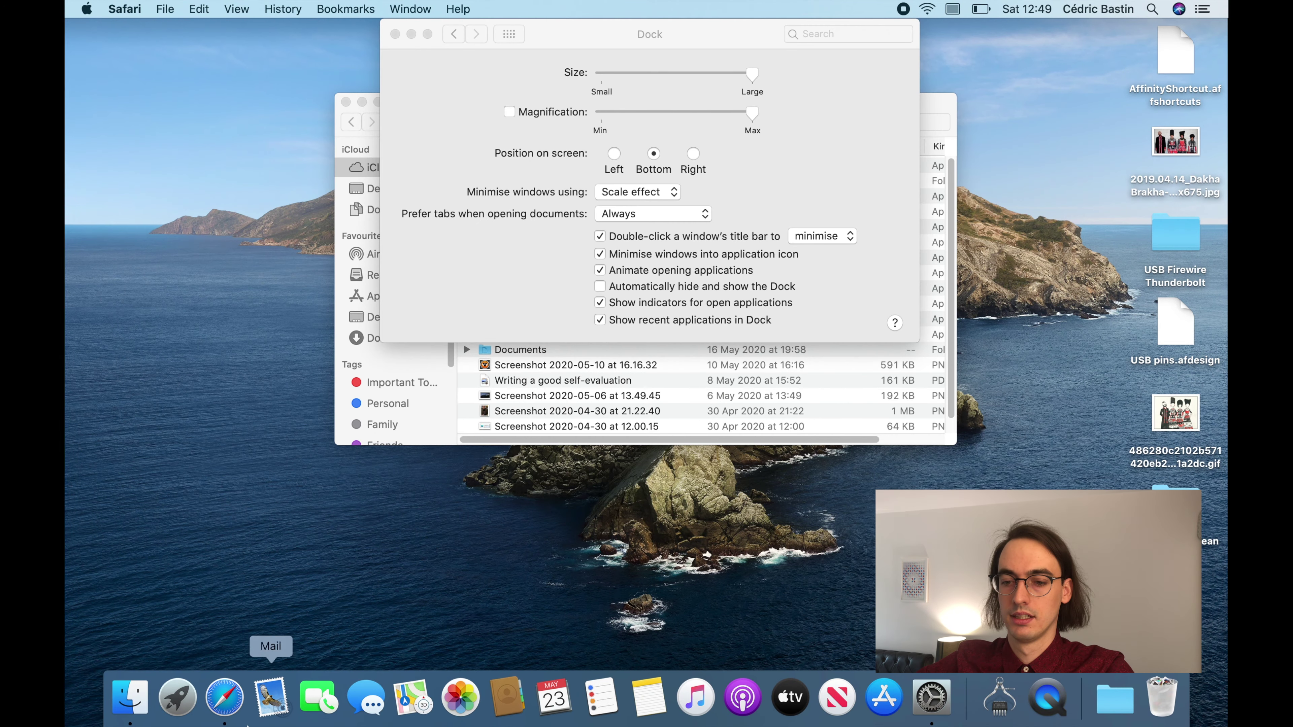
{"action": "left_click", "coordinate": [229, 716]}
{"action": "key", "text": "super+h"}
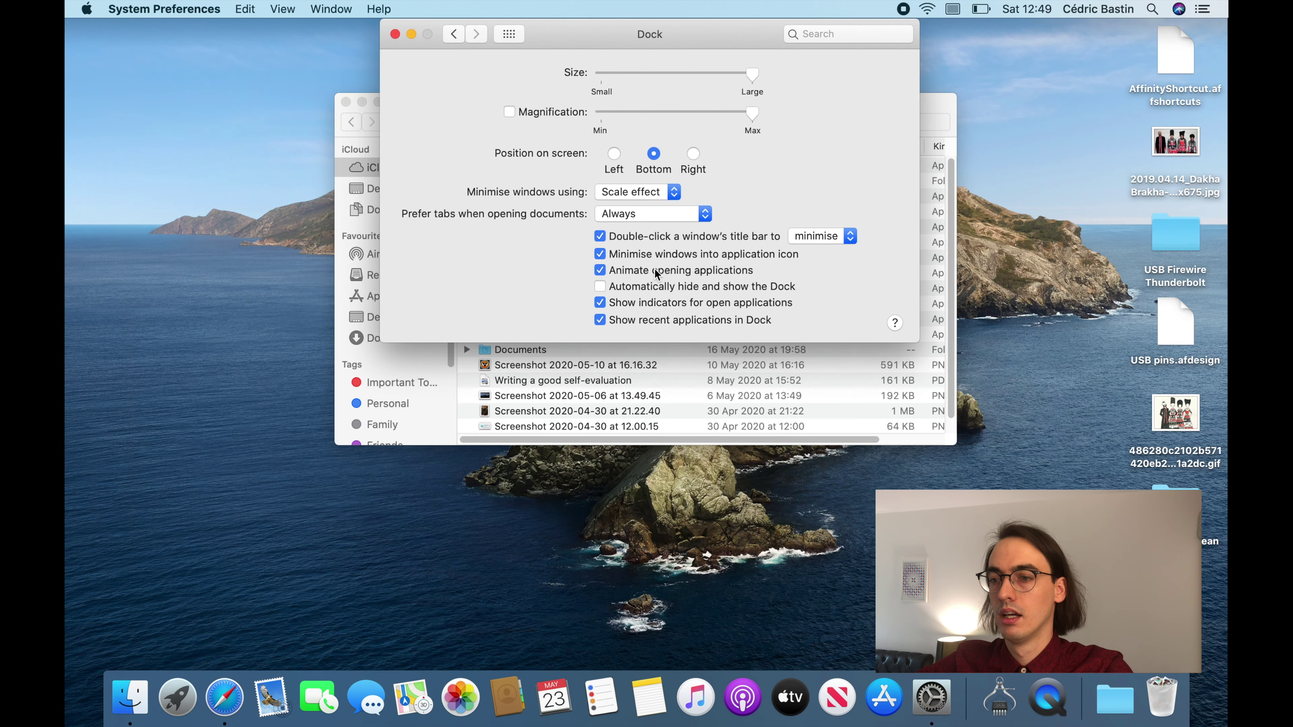
Step: Turn off minimise-into-icon and opening animation, keep auto-hide and indicators unchanged, then open Force Quit
{"action": "left_click", "coordinate": [674, 256]}
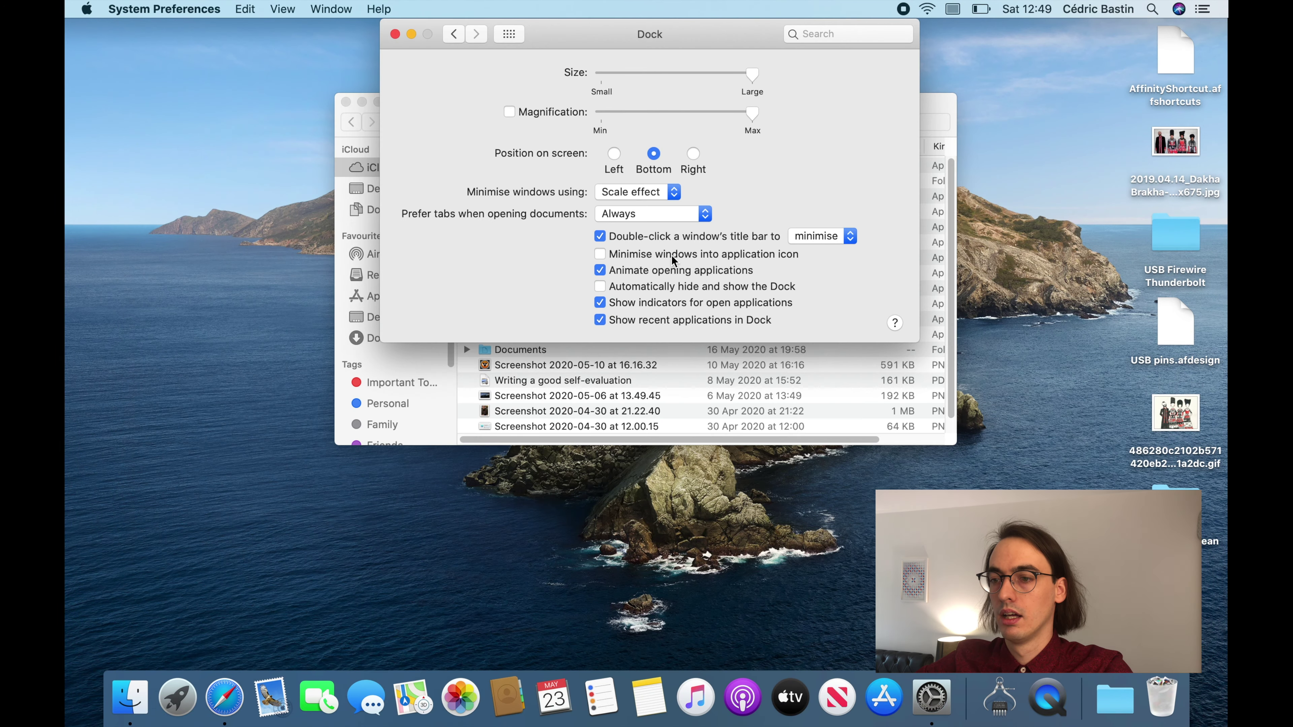
{"action": "left_click", "coordinate": [670, 274]}
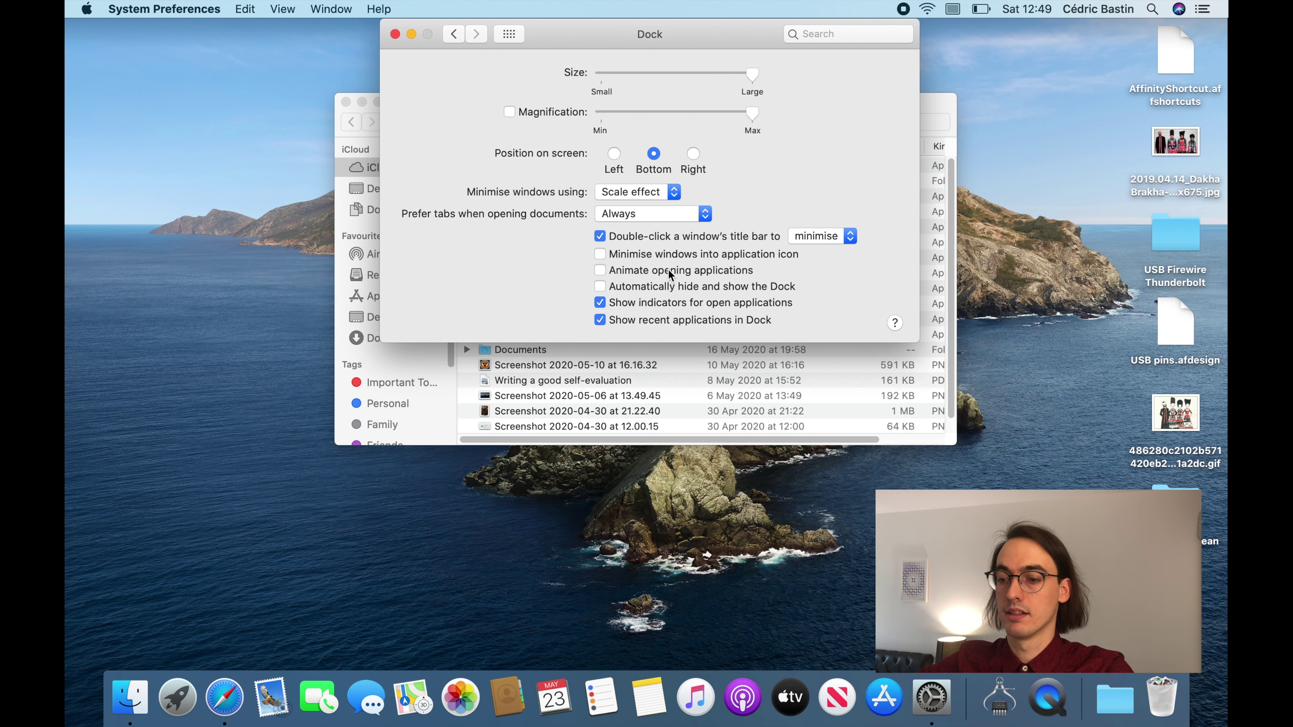
{"action": "left_click", "coordinate": [677, 288]}
{"action": "left_click", "coordinate": [677, 288]}
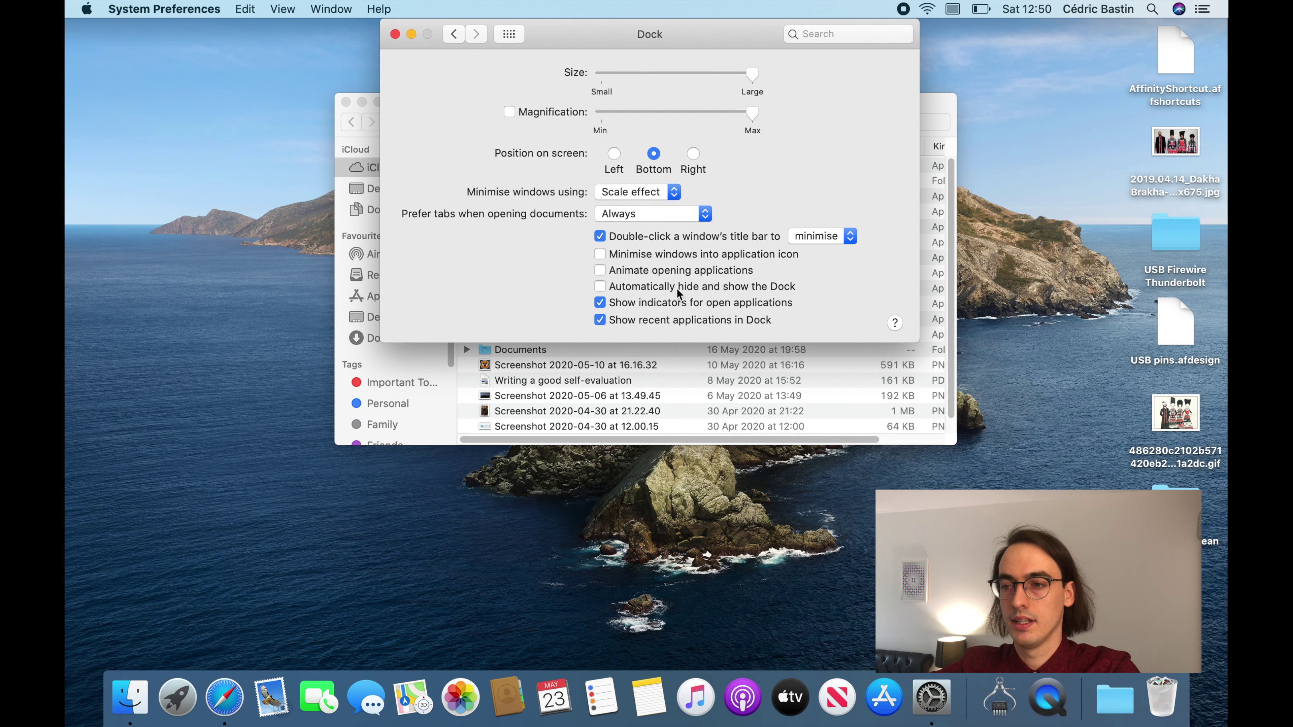
{"action": "left_click", "coordinate": [641, 304]}
{"action": "left_click", "coordinate": [641, 304]}
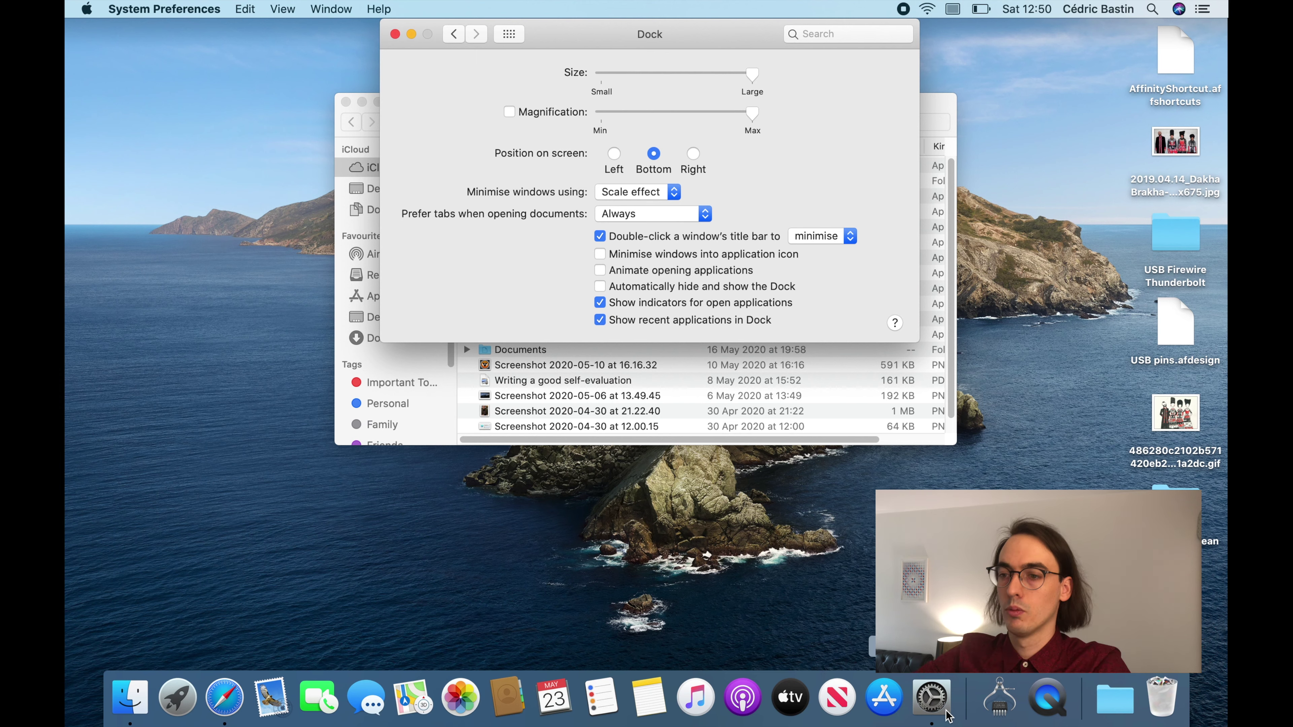
{"action": "key", "text": "super+alt+Escape"}
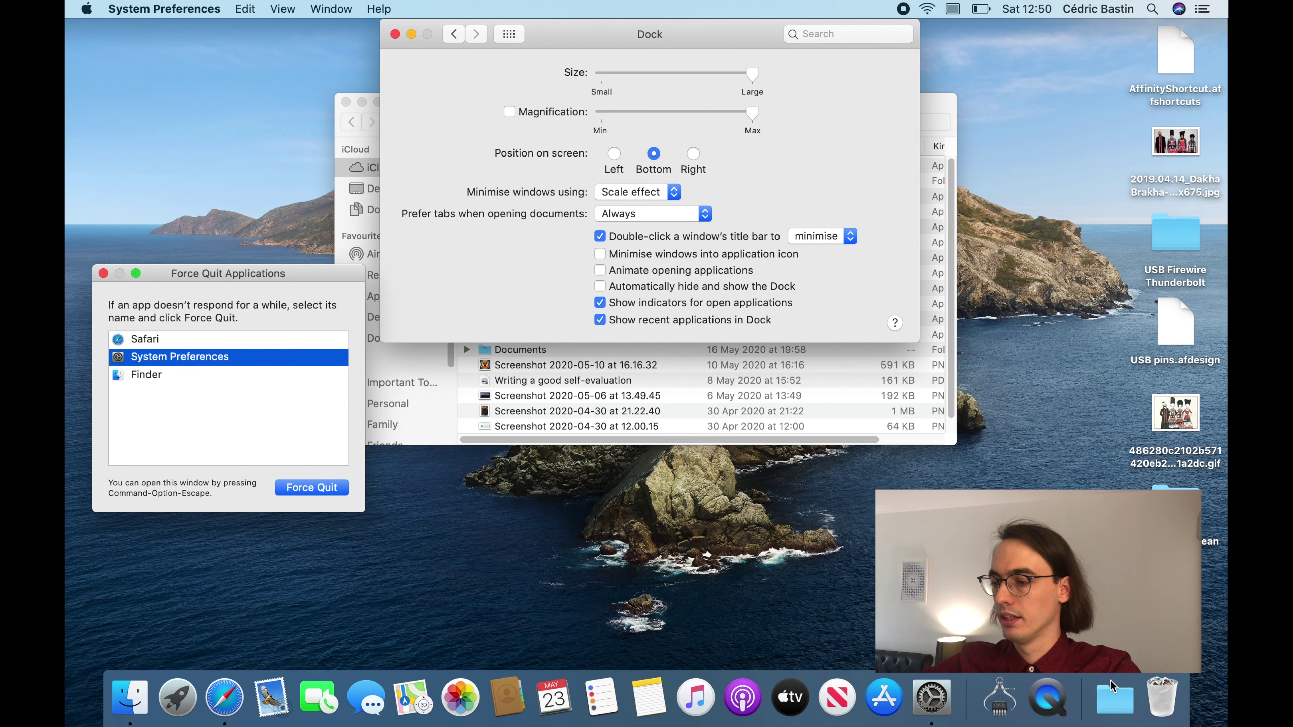
Step: Stop showing recent apps in the Dock, then open System Information via Spotlight and quit it
{"action": "left_click", "coordinate": [672, 323]}
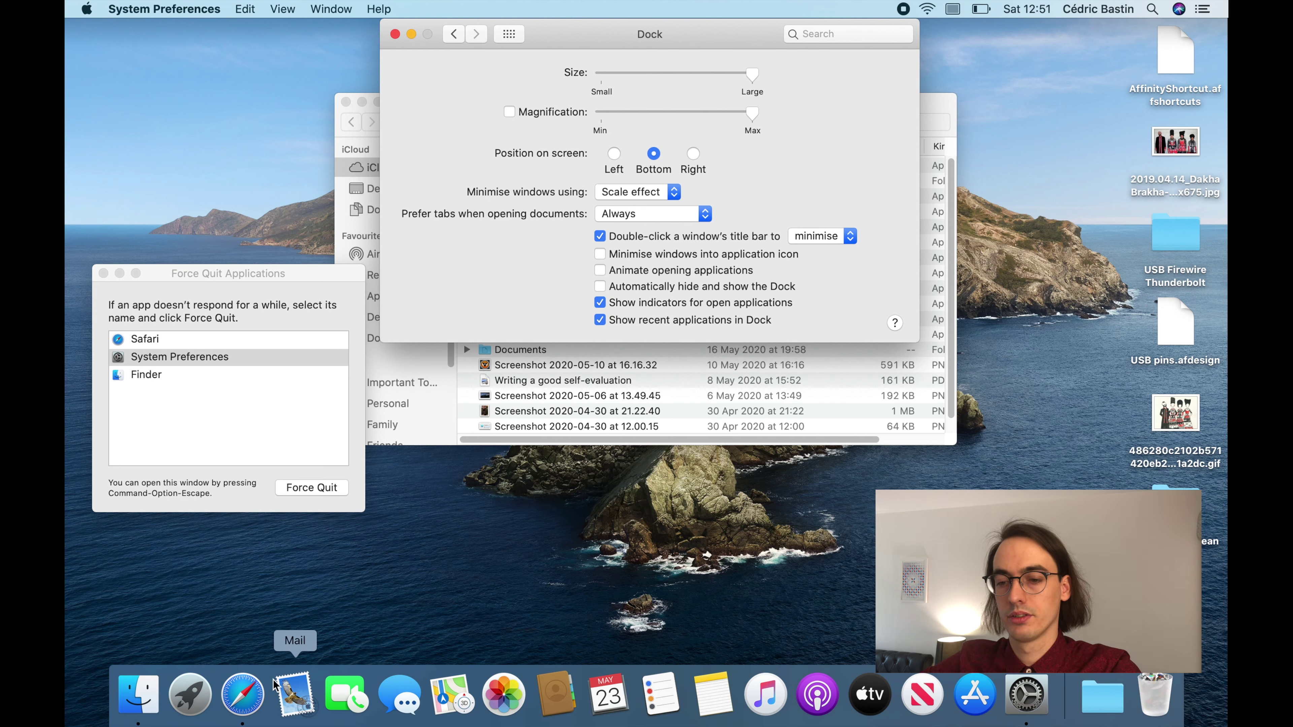
{"action": "key", "text": "super+space"}
{"action": "type", "text": "syst"}
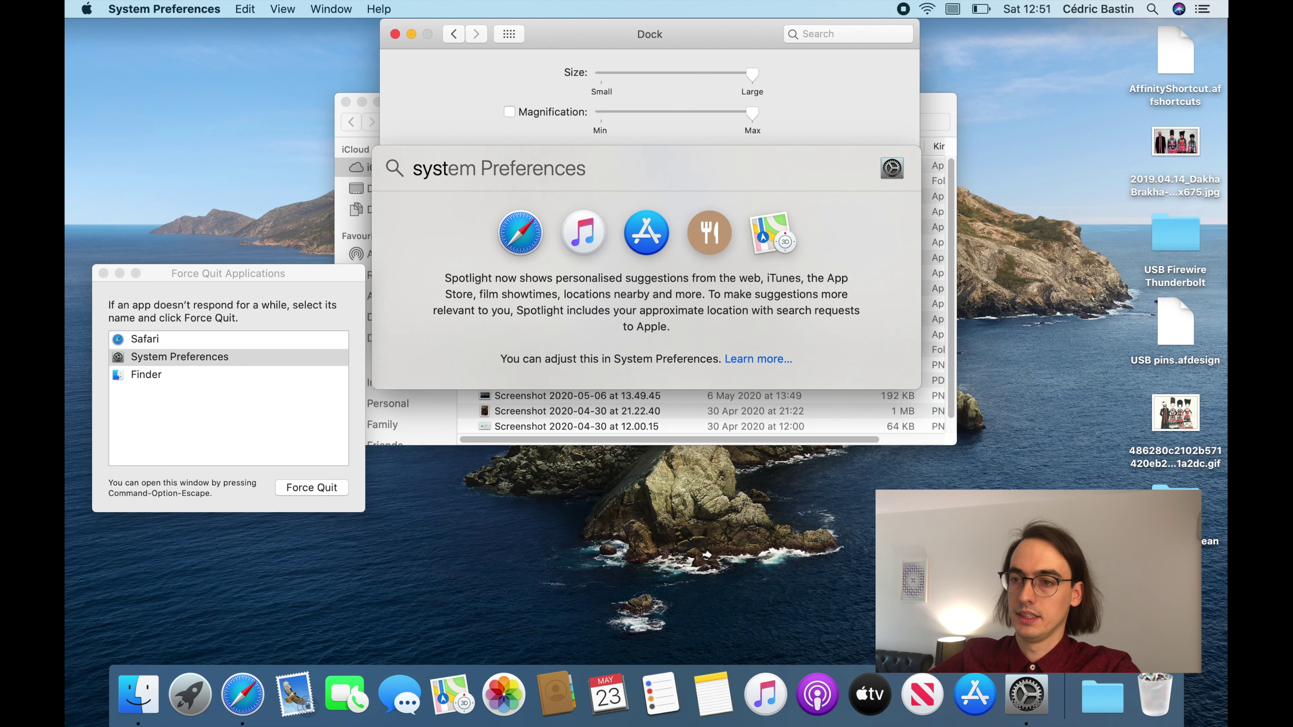
{"action": "type", "text": " in"}
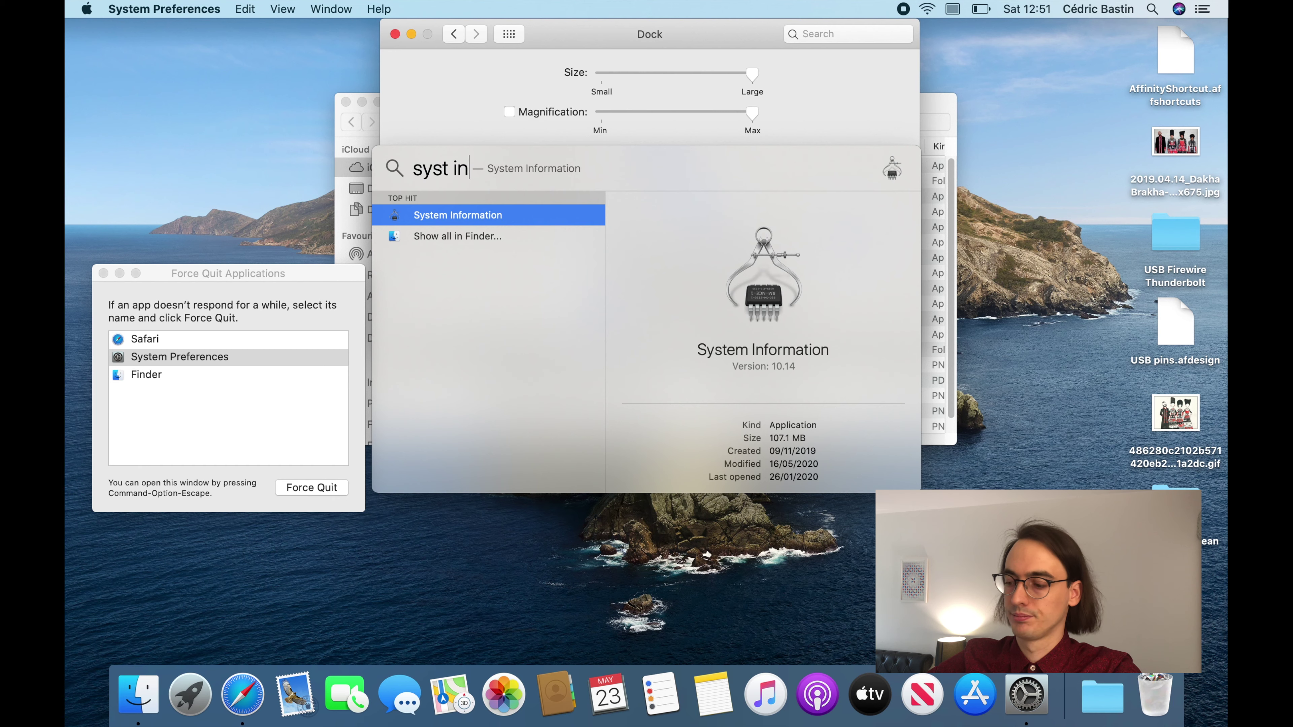
{"action": "key", "text": "Return"}
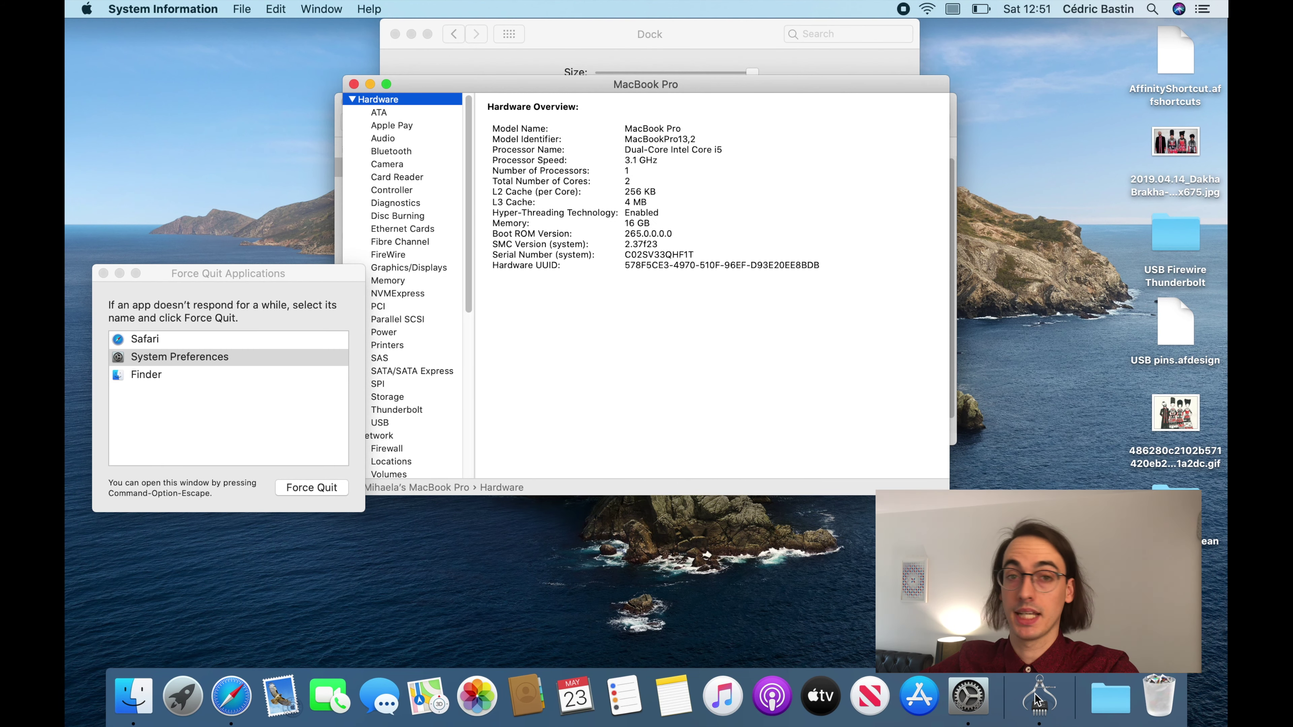
{"action": "key", "text": "super+q"}
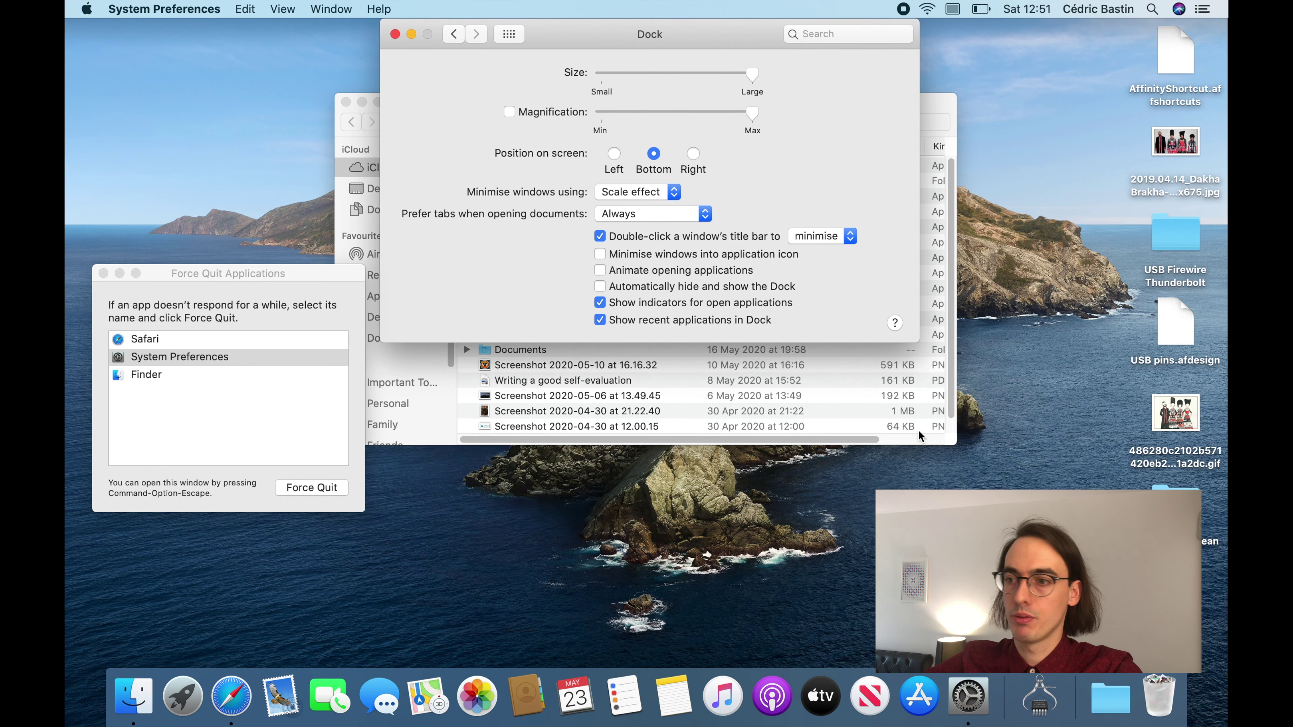
Step: Open the Mission Control pane and try the Mission Control overview with Control-Up
{"action": "key", "text": "super+l"}
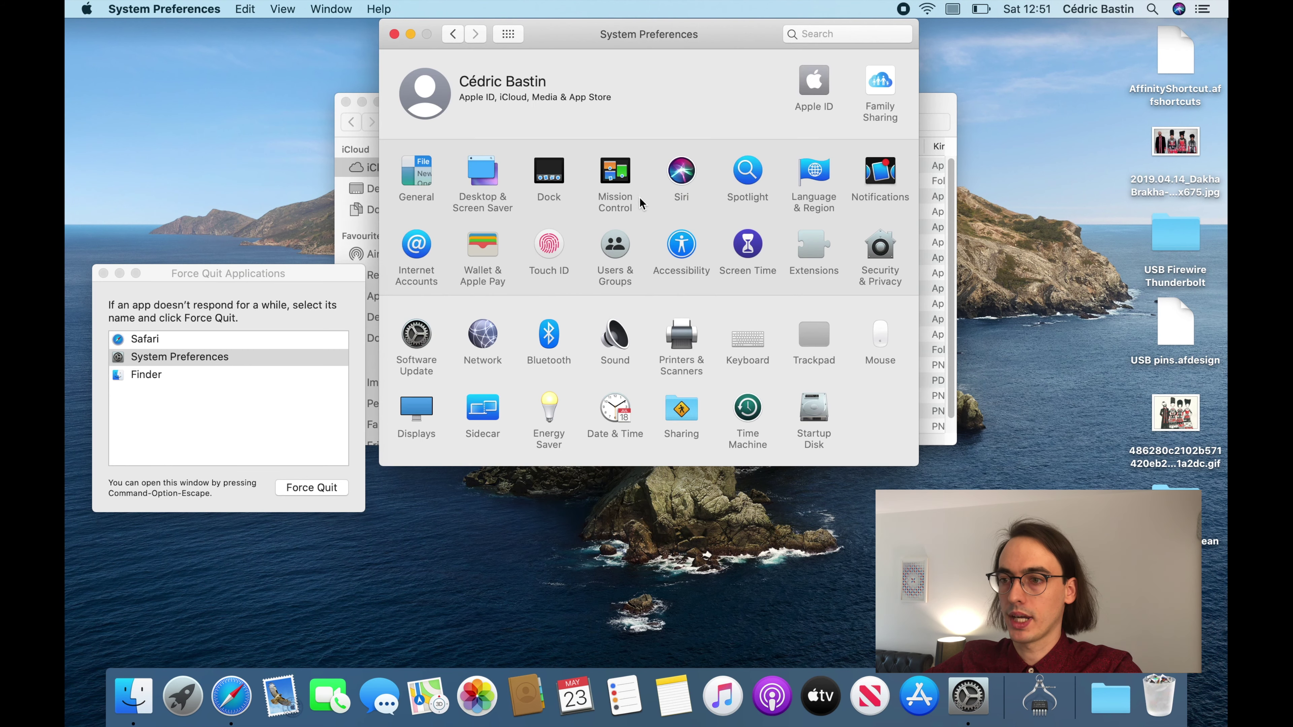
{"action": "left_click", "coordinate": [616, 178]}
{"action": "key", "text": "ctrl+Up"}
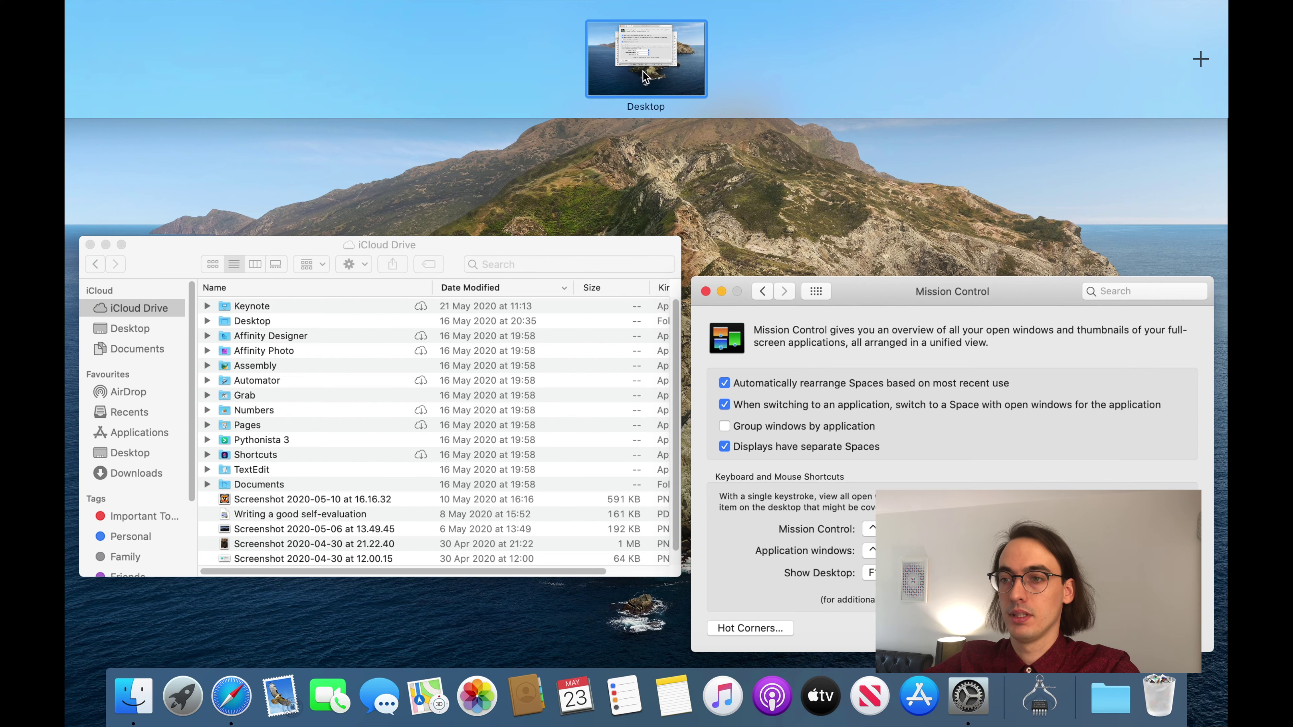
{"action": "left_click", "coordinate": [684, 60]}
{"action": "key", "text": "alt+super+Escape"}
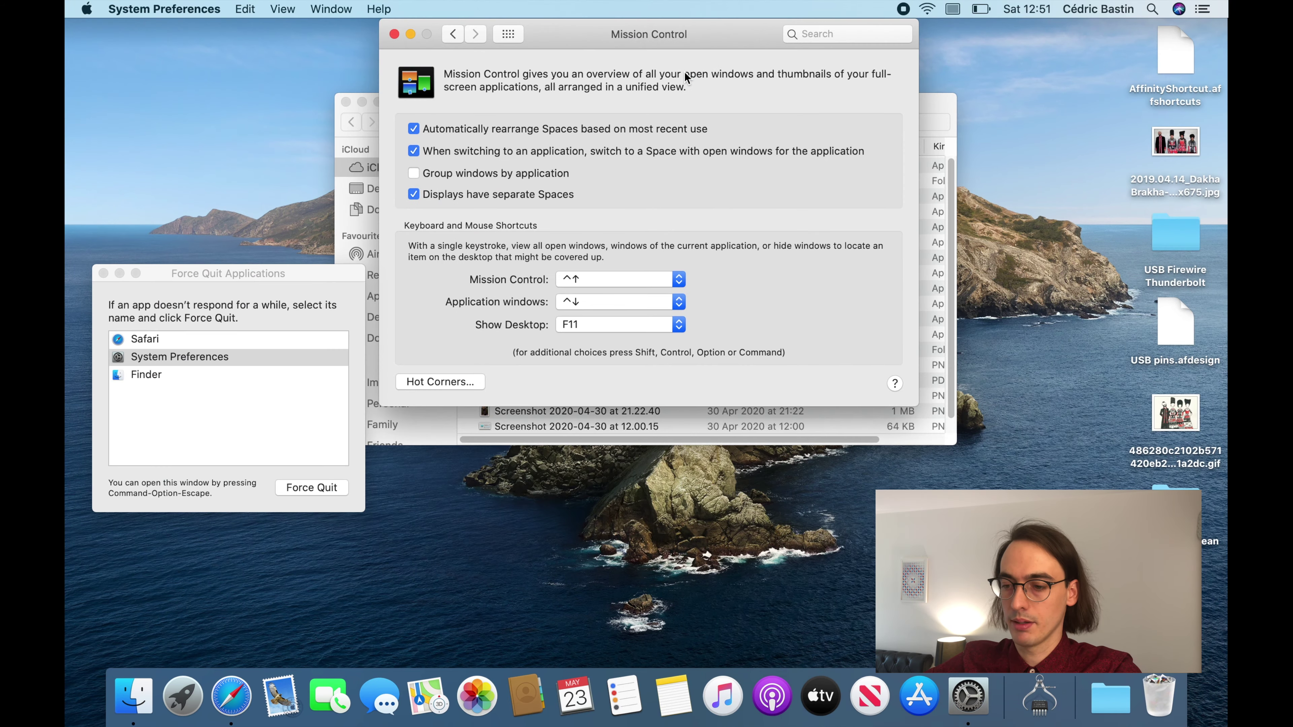
Step: Put Safari full screen in its own space, then uncheck automatic Spaces rearranging by recent use
{"action": "left_click", "coordinate": [235, 692]}
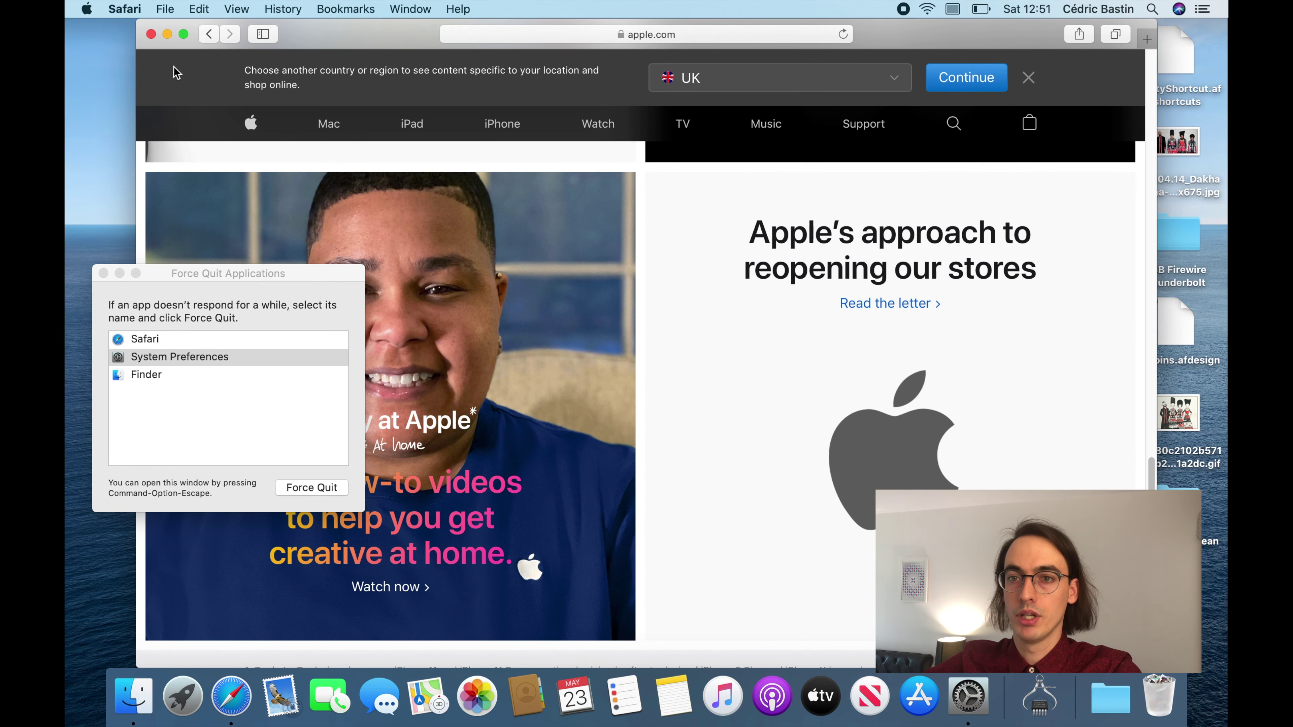
{"action": "left_click", "coordinate": [184, 34]}
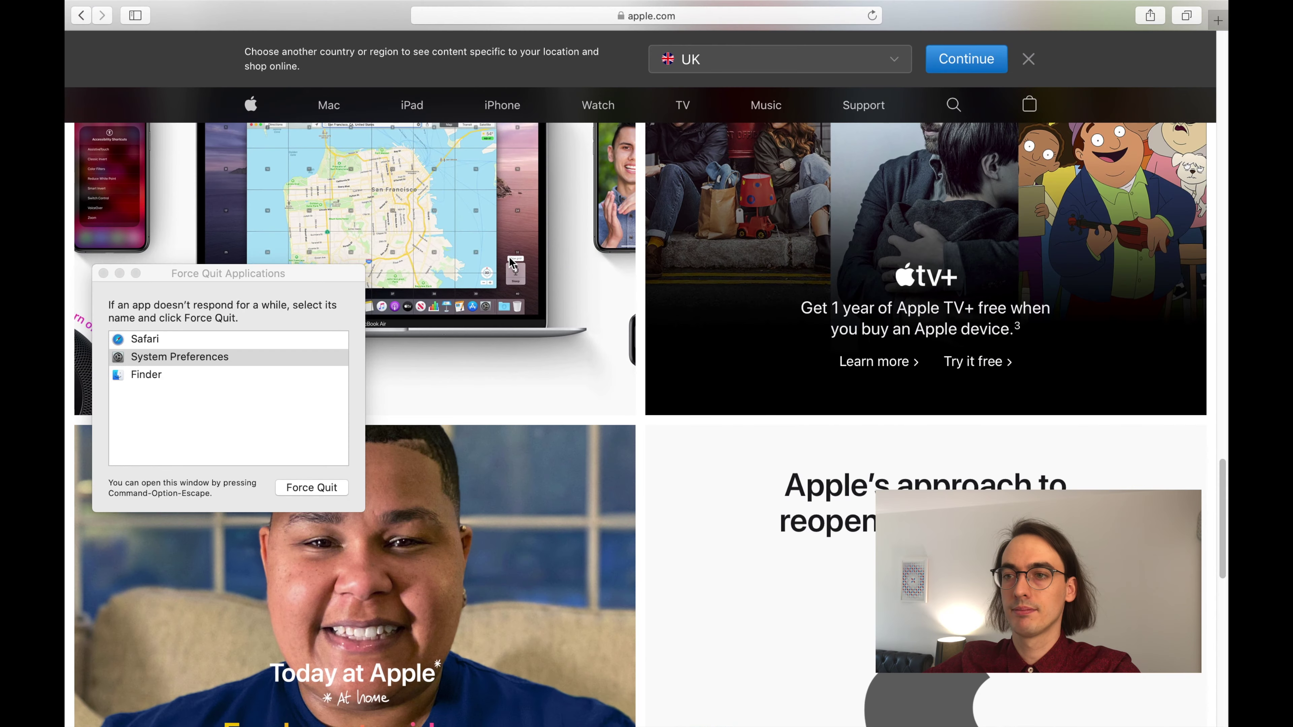
{"action": "key", "text": "ctrl+Up"}
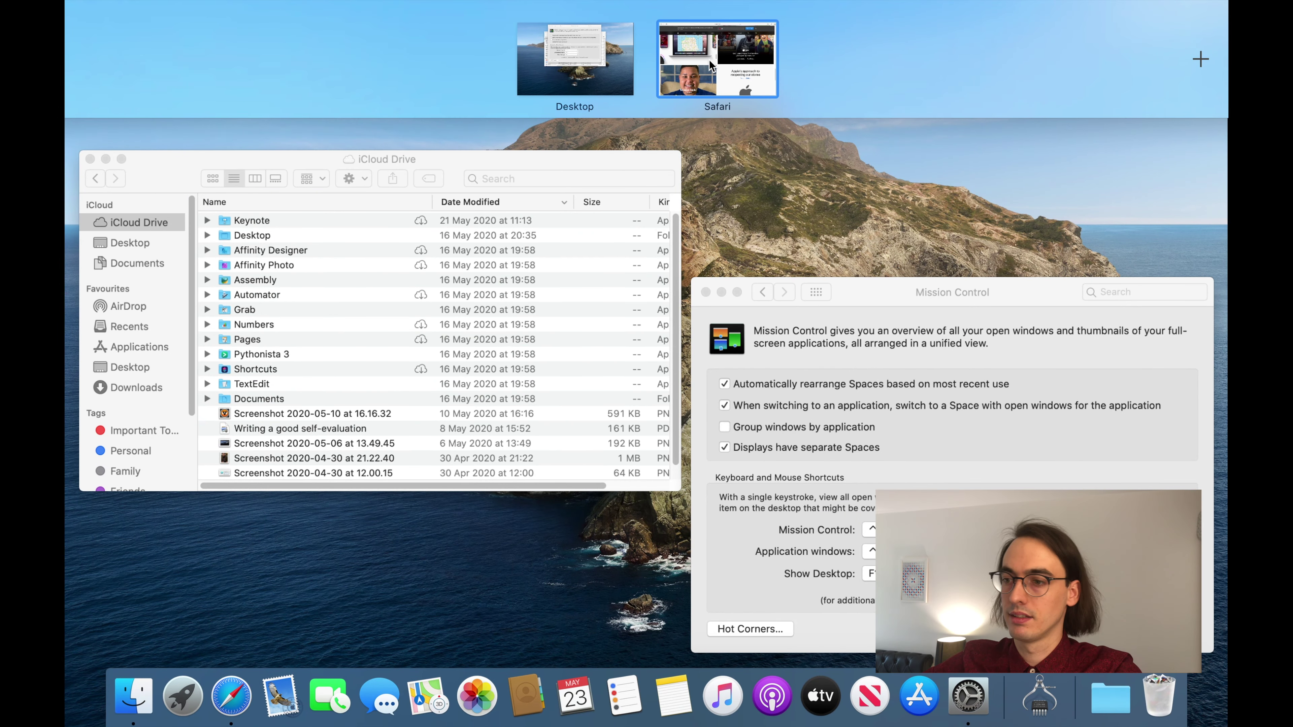
{"action": "left_click", "coordinate": [879, 288]}
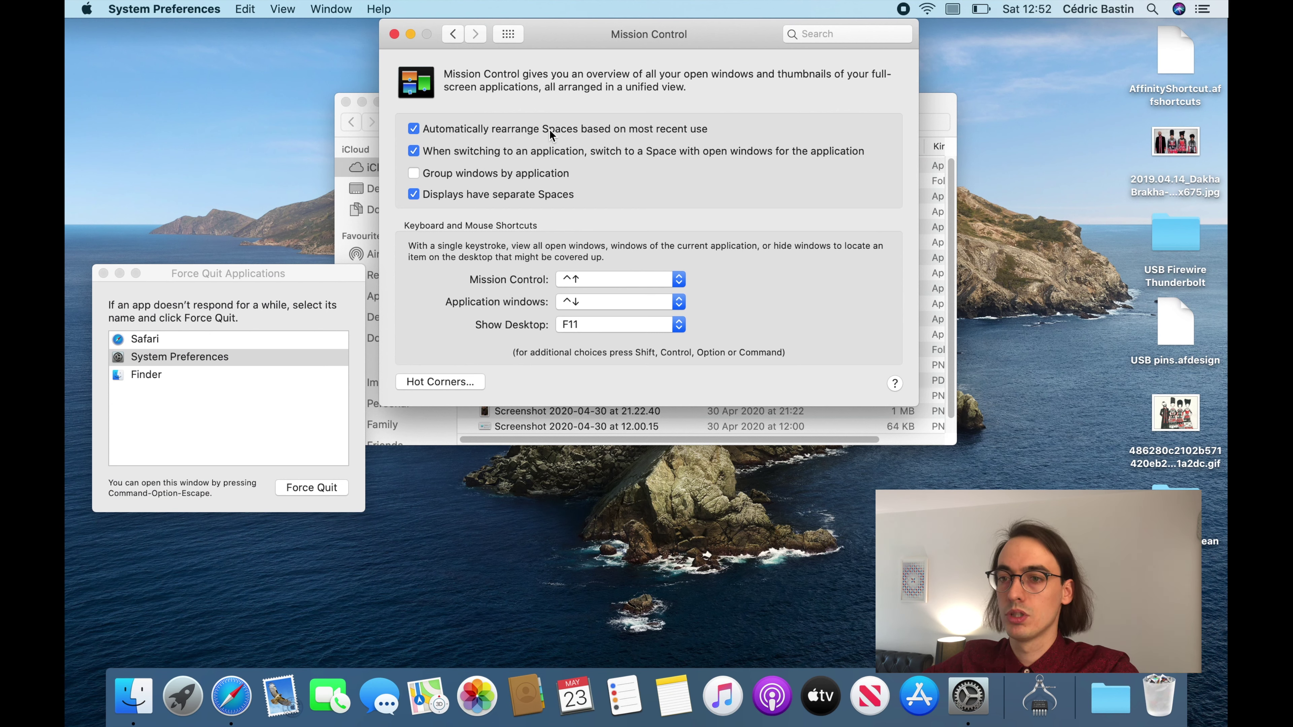
{"action": "left_click", "coordinate": [550, 129]}
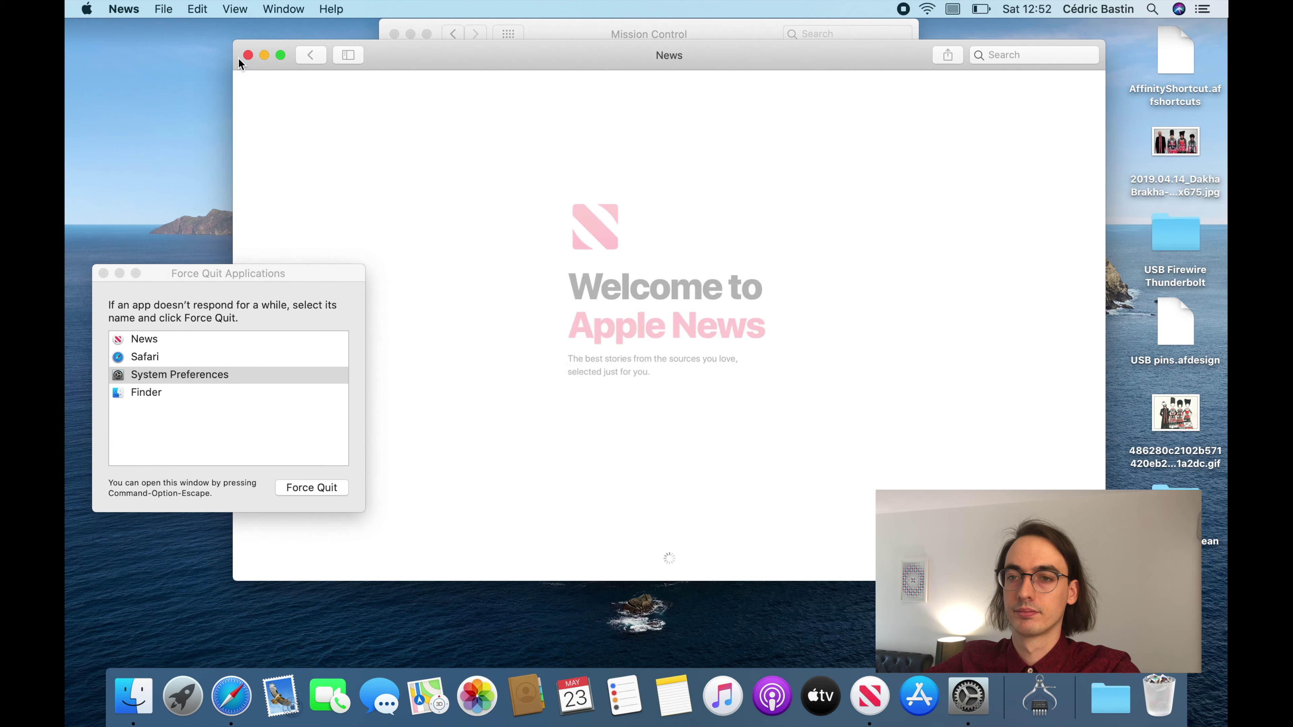
Step: Make News full screen, move its space before Safari, and switch between the two spaces
{"action": "left_click", "coordinate": [278, 53]}
{"action": "key", "text": "ctrl+Up"}
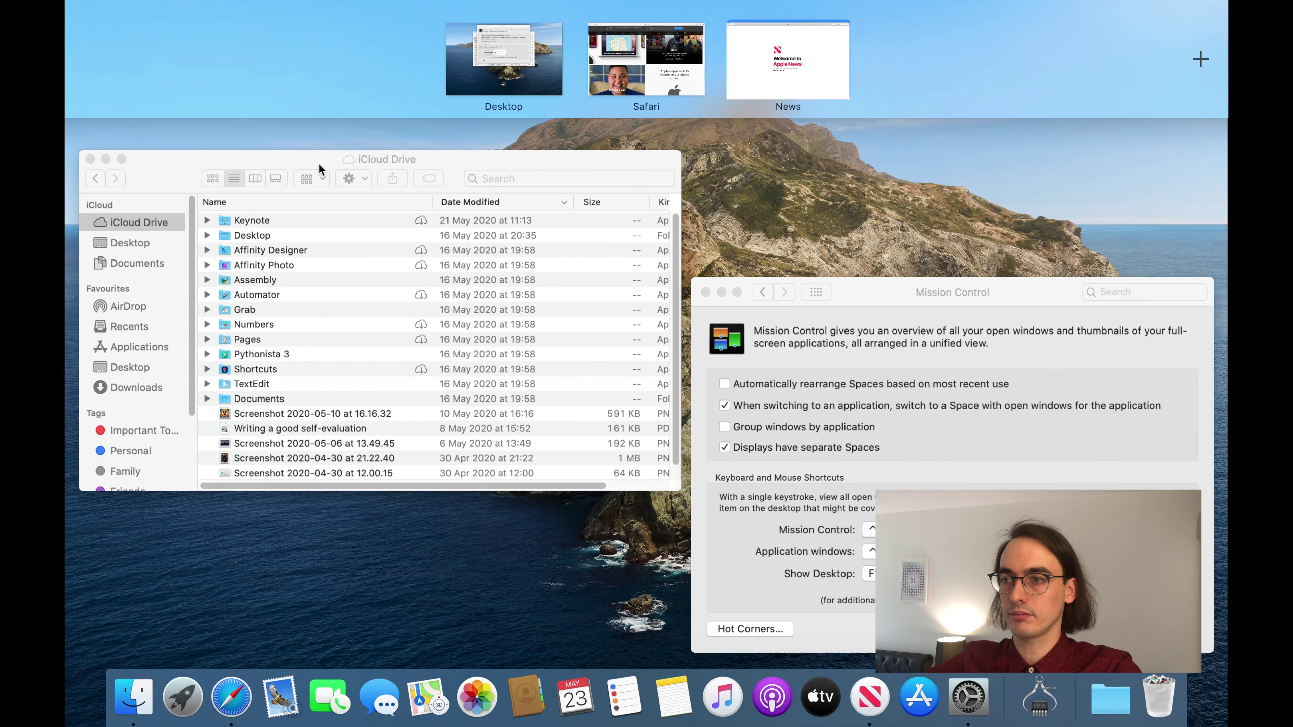
{"action": "left_click", "coordinate": [761, 53]}
{"action": "left_click_drag", "start_coordinate": [761, 53], "coordinate": [723, 74]}
{"action": "left_click", "coordinate": [804, 67]}
{"action": "key", "text": "ctrl+Left"}
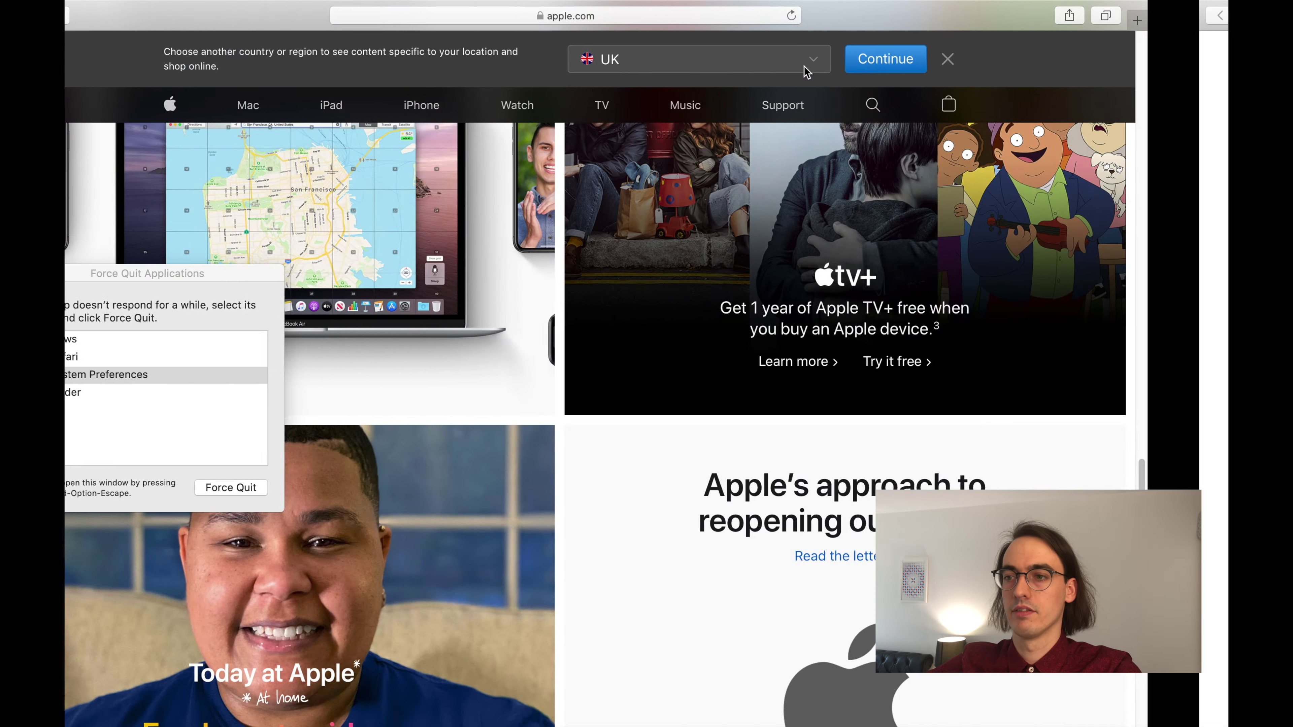
{"action": "key", "text": "ctrl+Right"}
{"action": "key", "text": "ctrl+Left"}
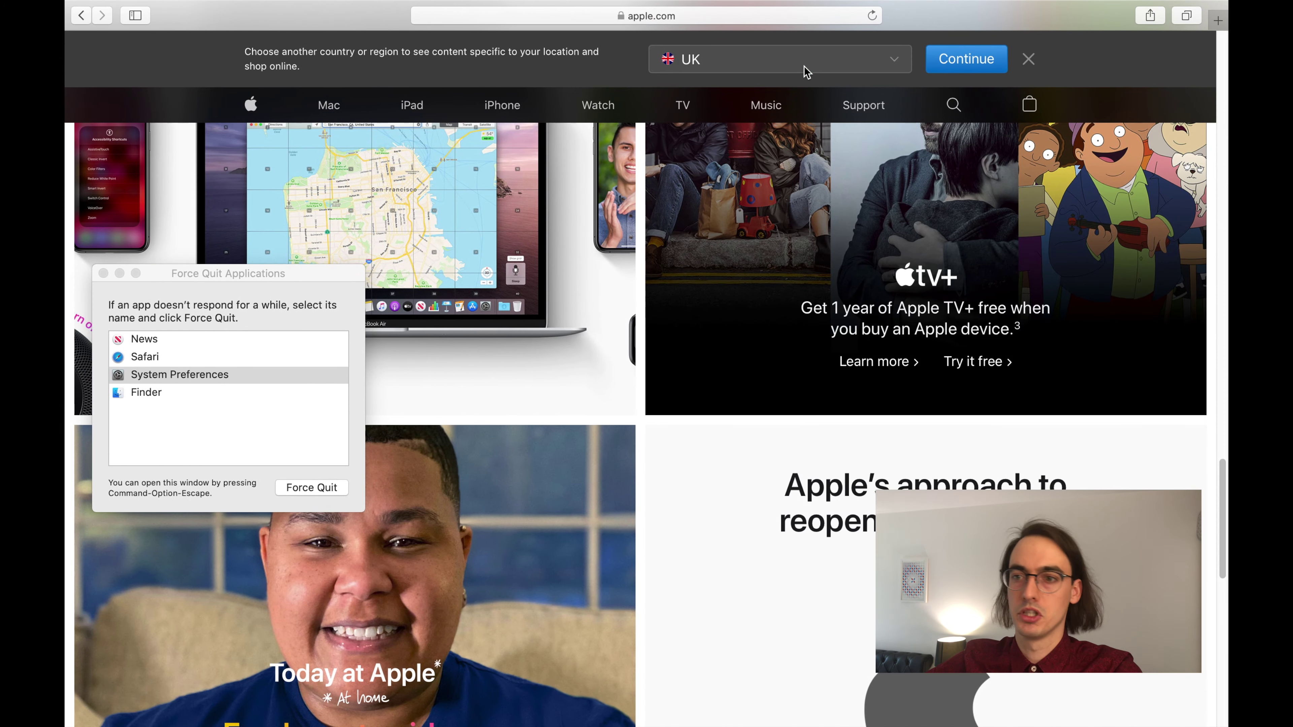
{"action": "key", "text": "ctrl+Right"}
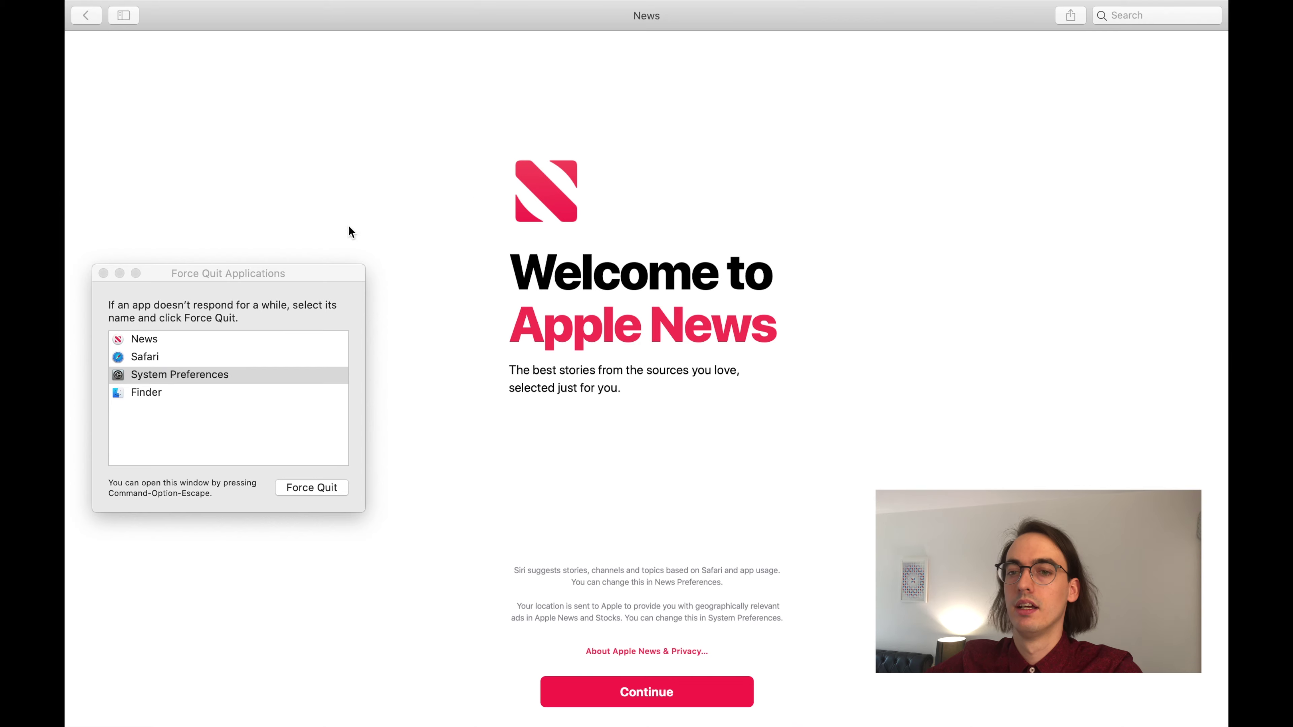
Step: Close Force Quit, return to System Preferences, and keep Group windows by application checked
{"action": "left_click", "coordinate": [104, 273]}
{"action": "key", "text": "super+Tab"}
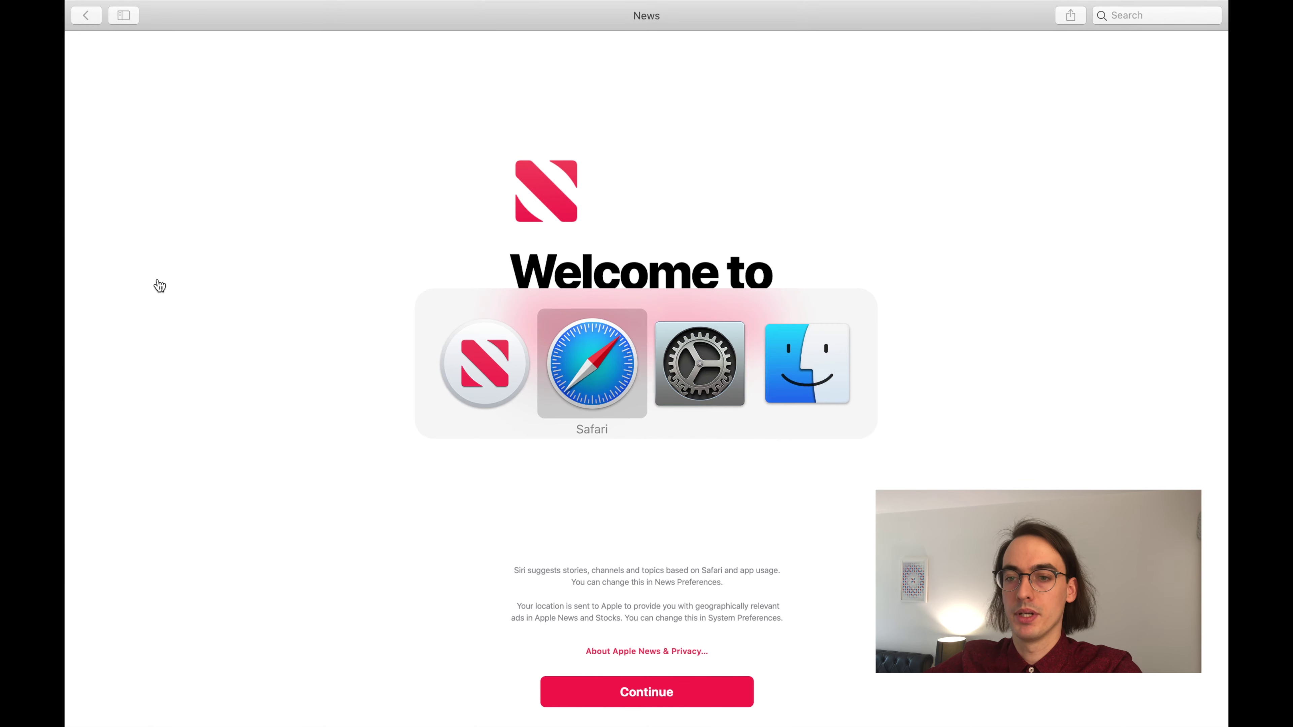
{"action": "key", "text": "super+Tab"}
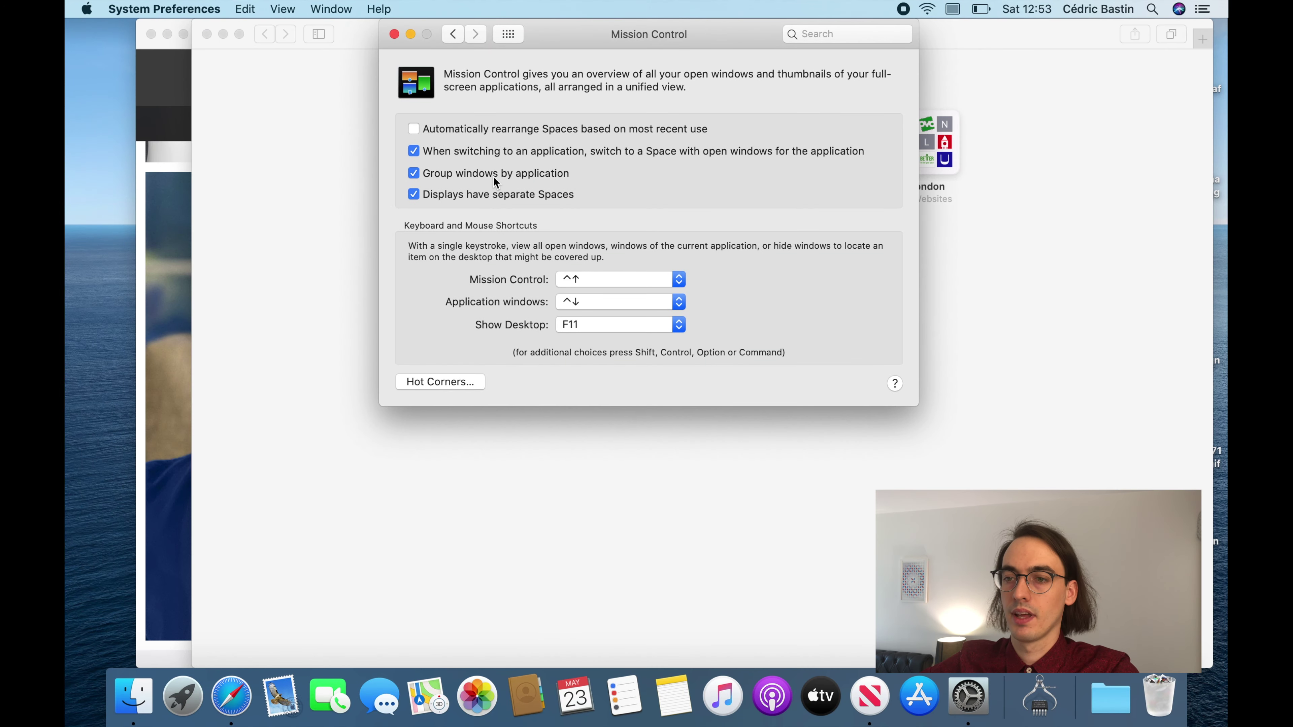
{"action": "left_click", "coordinate": [496, 179]}
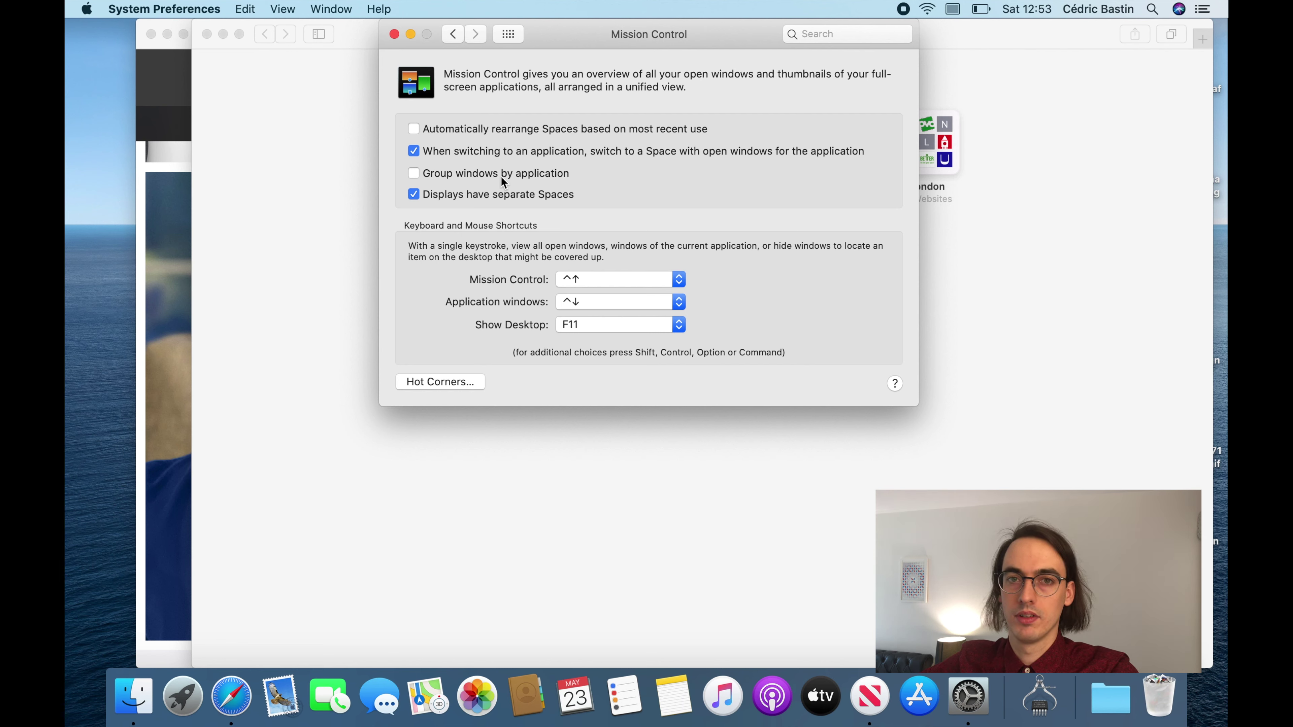
{"action": "left_click", "coordinate": [501, 176]}
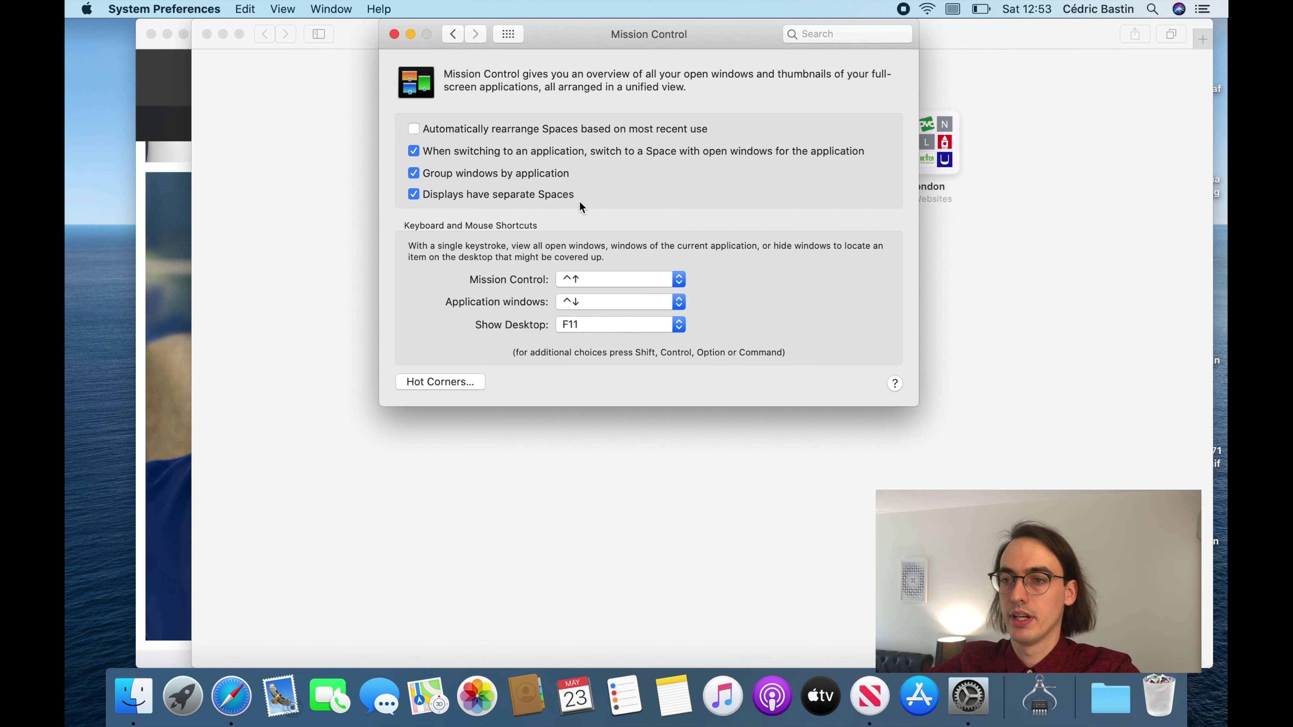
Step: Try the Mission Control (Control-Up) and Application windows (Control-Down) shortcuts
{"action": "left_click", "coordinate": [569, 279]}
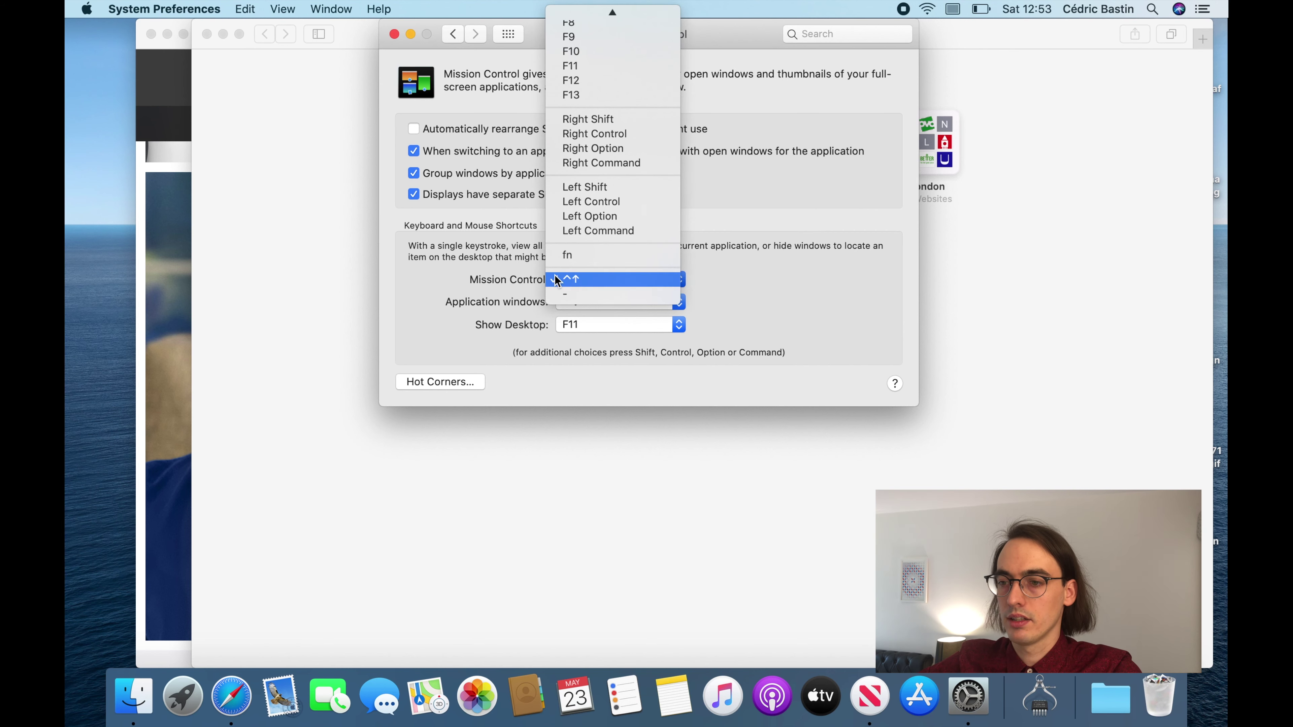
{"action": "left_click", "coordinate": [453, 288]}
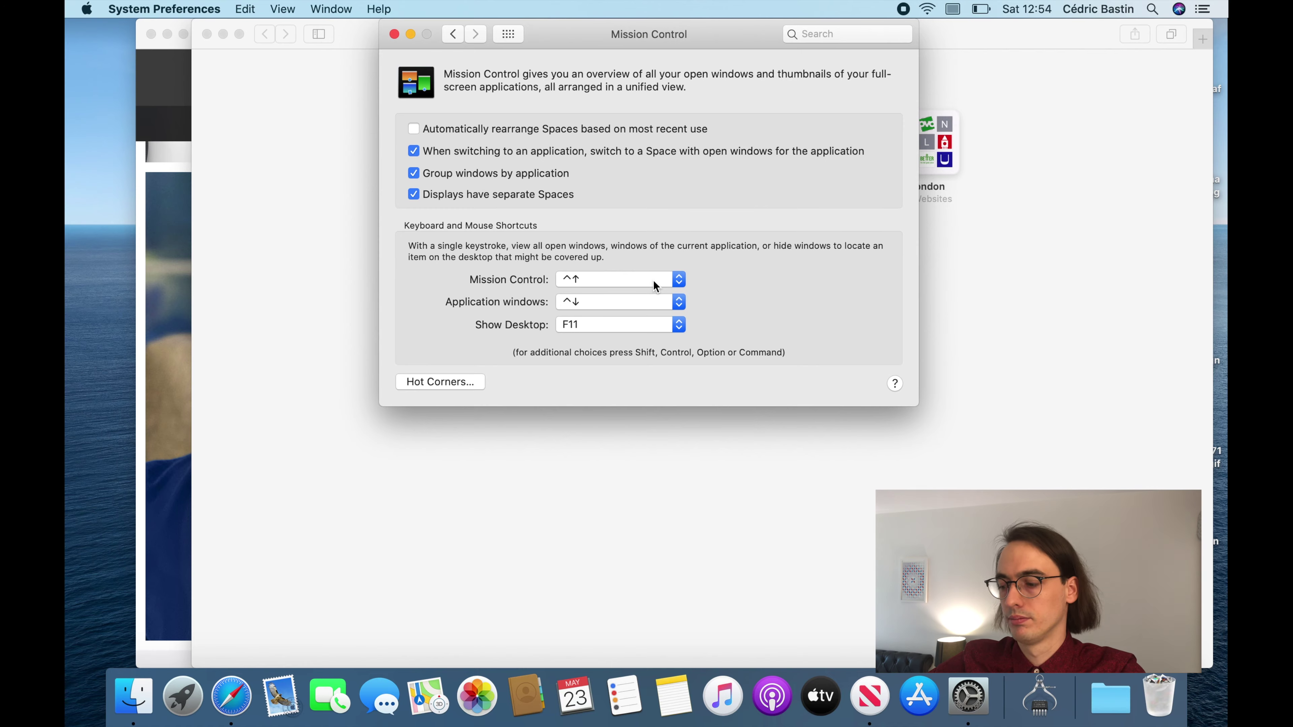
{"action": "key", "text": "ctrl+Up"}
{"action": "key", "text": "ctrl+Up"}
{"action": "key", "text": "ctrl+Down"}
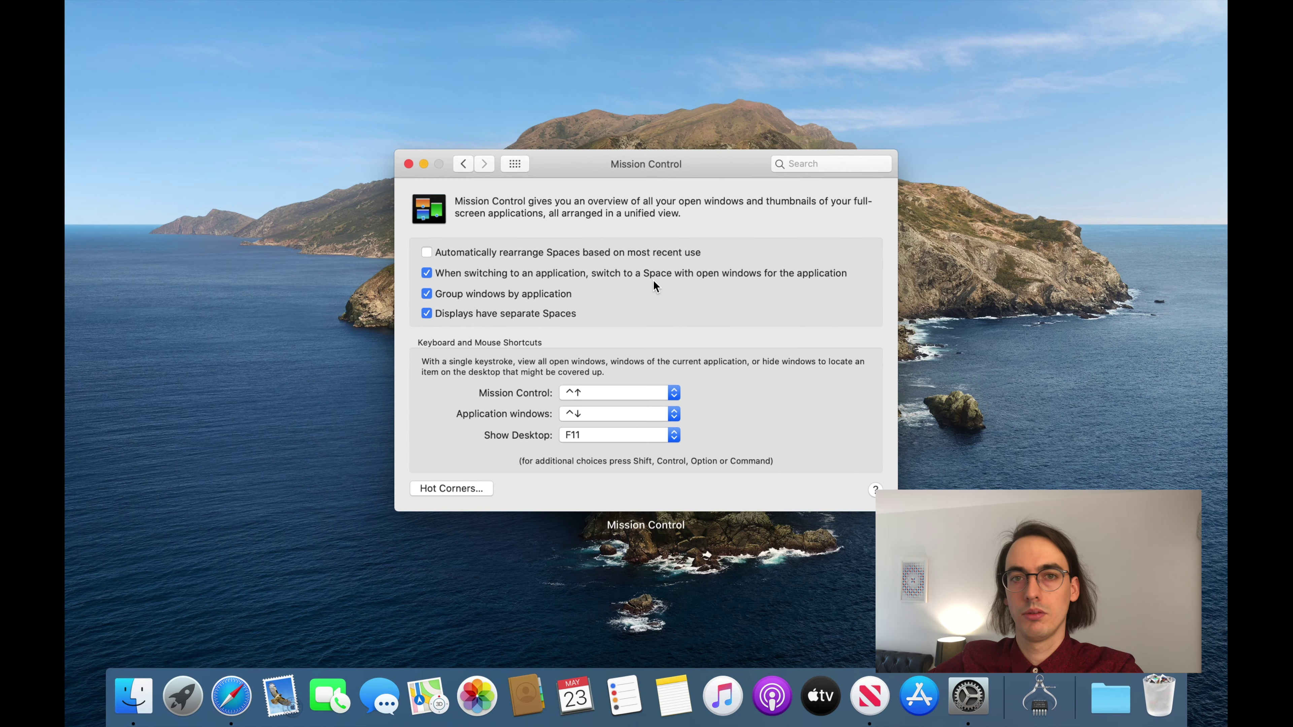
{"action": "key", "text": "ctrl+Down"}
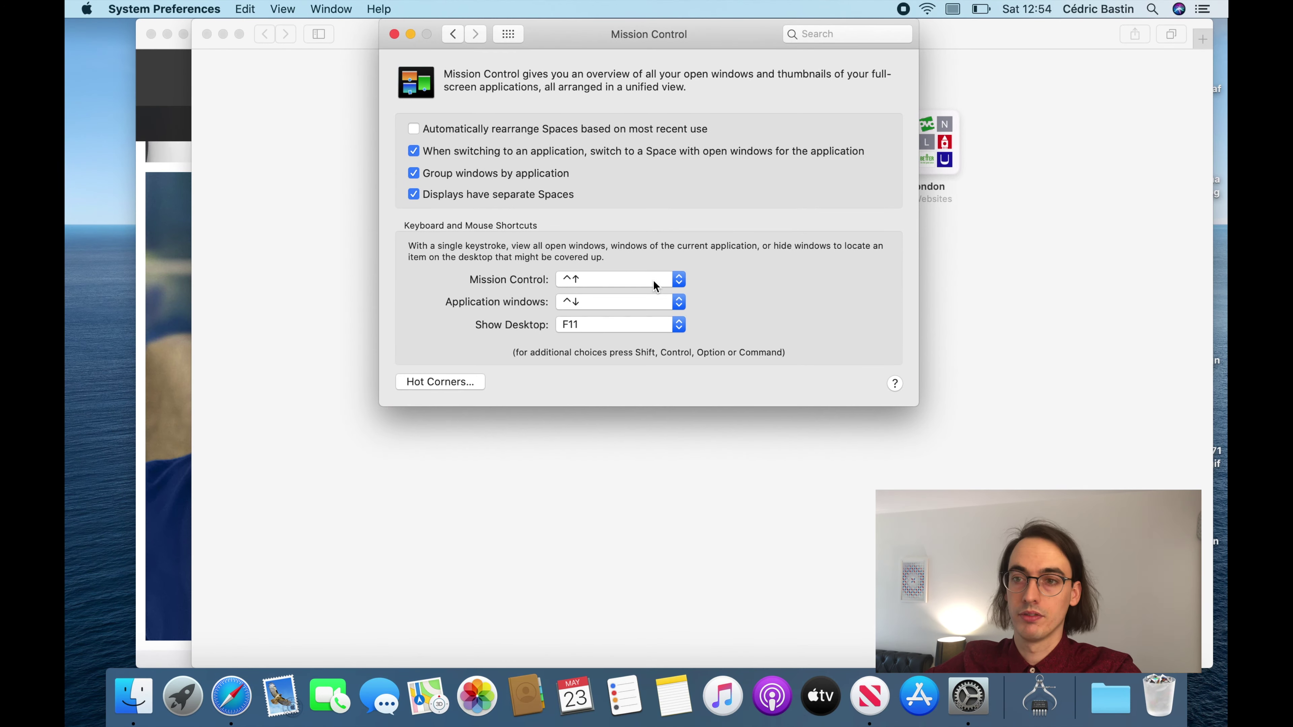
Step: Set the Mission Control, Application windows and Show Desktop shortcuts to '-'
{"action": "left_click", "coordinate": [657, 280]}
{"action": "left_click", "coordinate": [622, 299]}
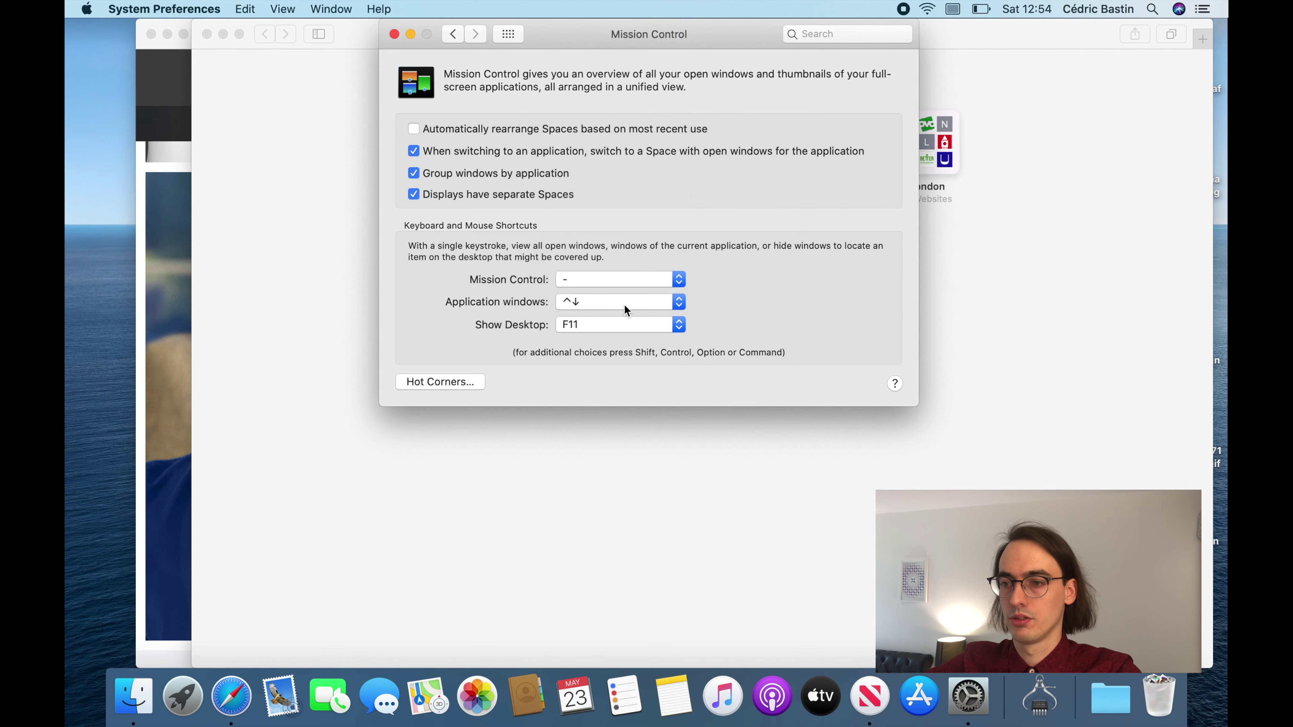
{"action": "left_click", "coordinate": [624, 304]}
{"action": "left_click", "coordinate": [622, 317]}
{"action": "left_click", "coordinate": [618, 326]}
{"action": "left_click", "coordinate": [618, 346]}
Step: Uncheck Show Siri in menu bar in the Siri pane
{"action": "left_click", "coordinate": [509, 34]}
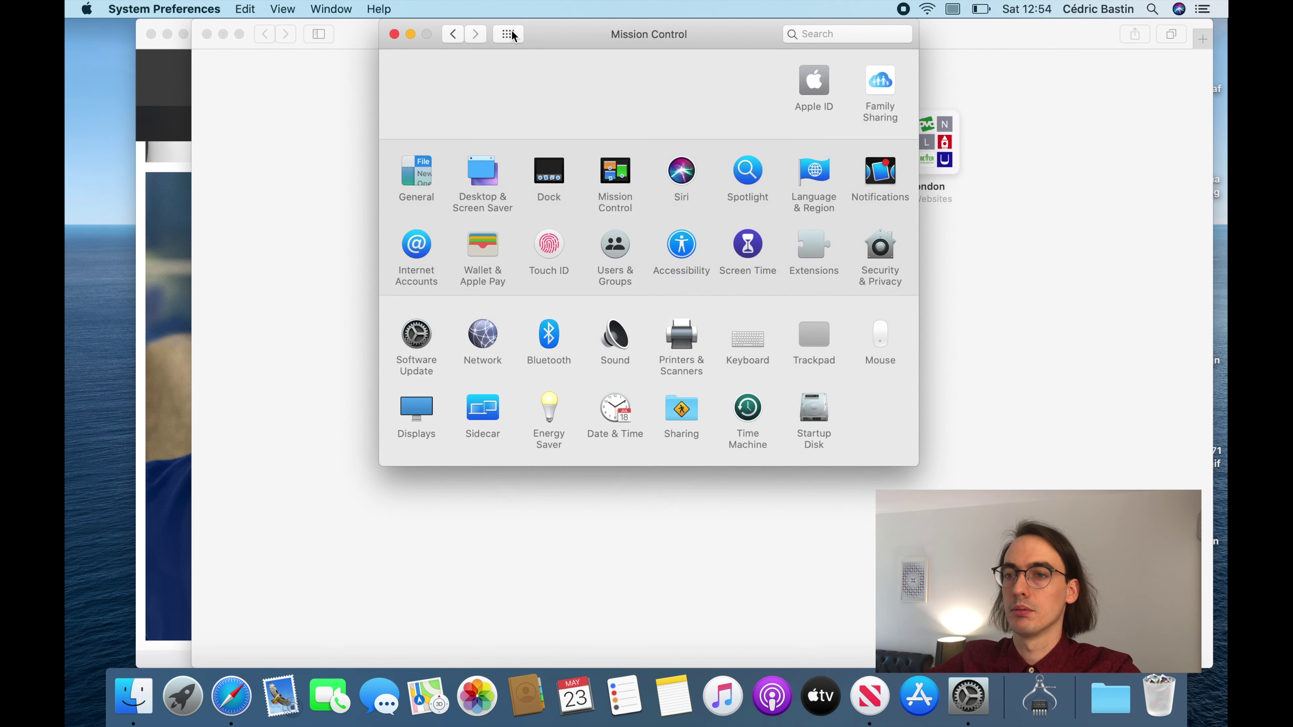
{"action": "left_click", "coordinate": [685, 167]}
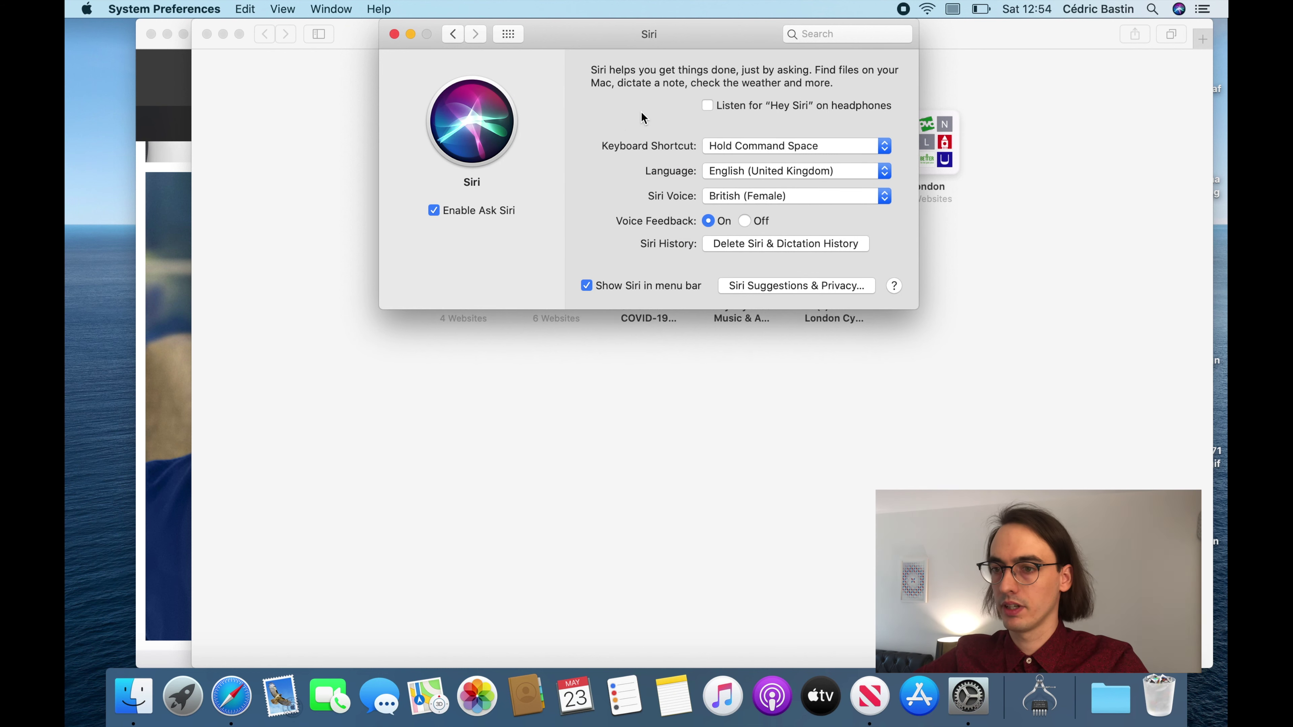
{"action": "left_click", "coordinate": [587, 285]}
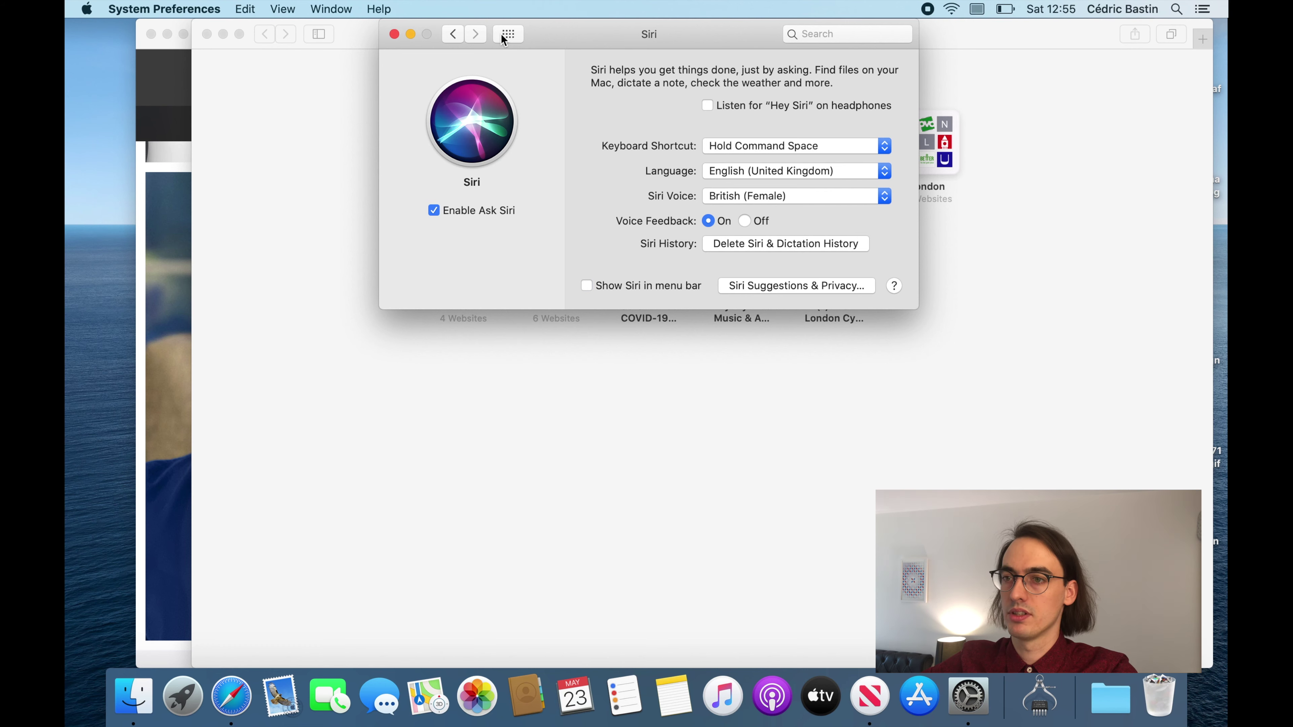
Step: Review Spotlight's categories and try its Cmd-Space and Option-Cmd-Space search shortcuts
{"action": "left_click", "coordinate": [515, 36]}
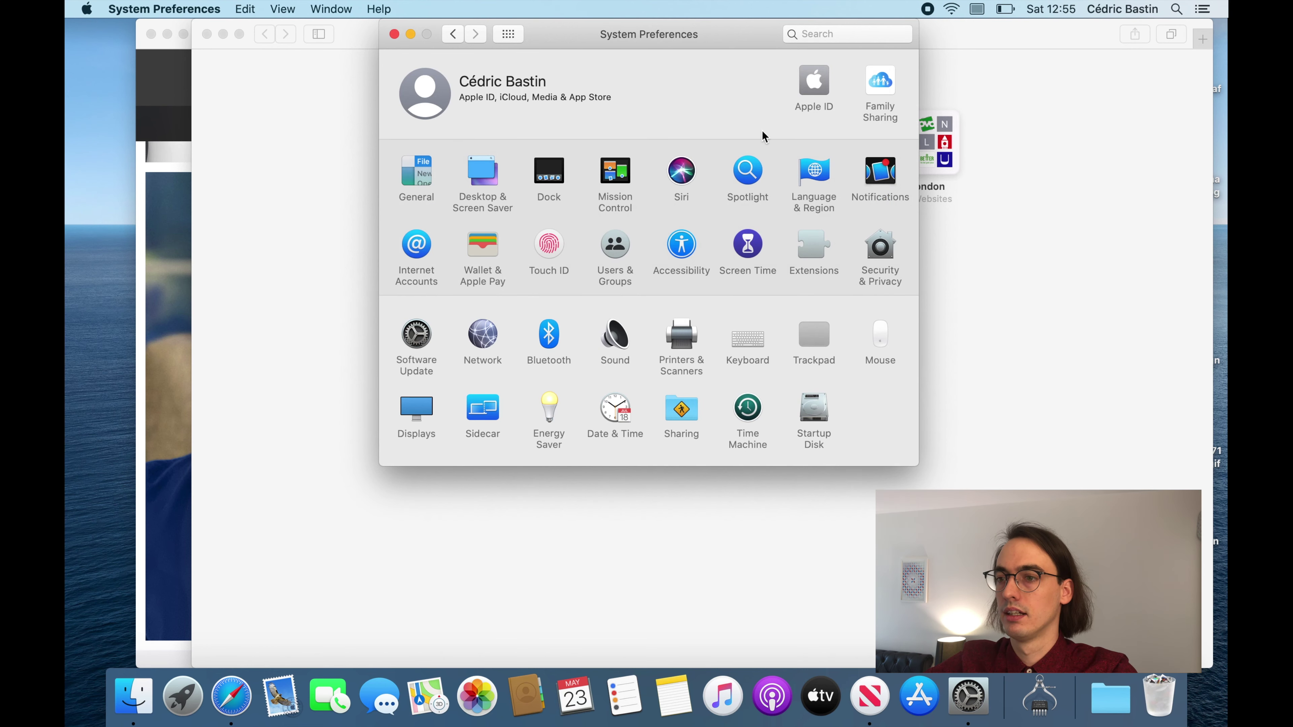
{"action": "left_click", "coordinate": [758, 176]}
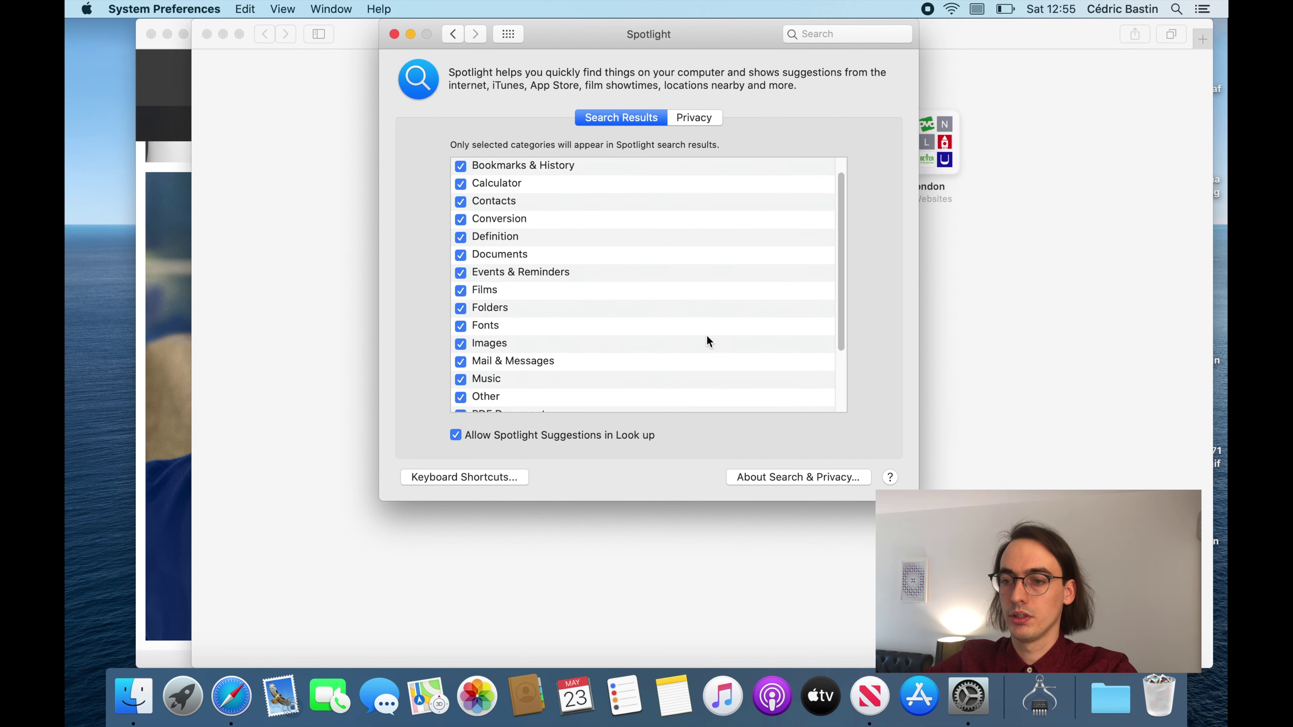
{"action": "scroll", "coordinate": [706, 341], "scroll_direction": "down", "scroll_amount": 3}
{"action": "scroll", "coordinate": [706, 341], "scroll_direction": "up", "scroll_amount": 4}
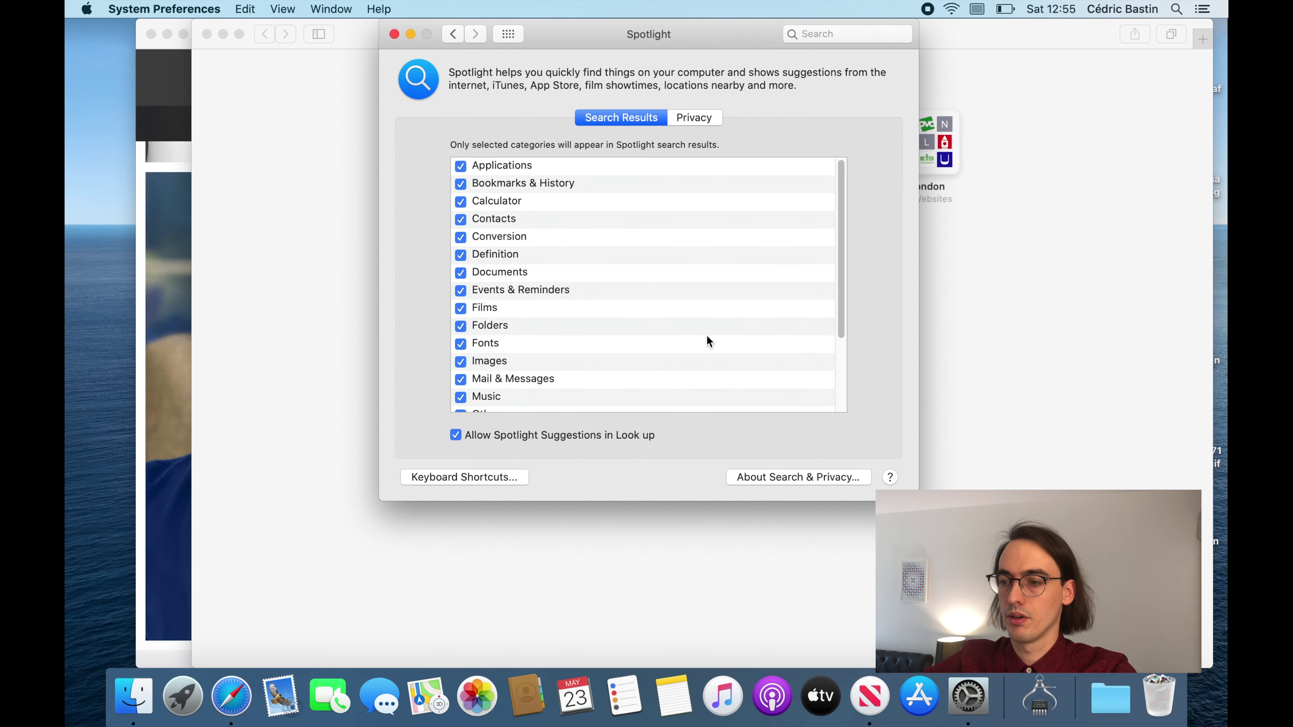
{"action": "left_click", "coordinate": [511, 479]}
{"action": "key", "text": "super+space"}
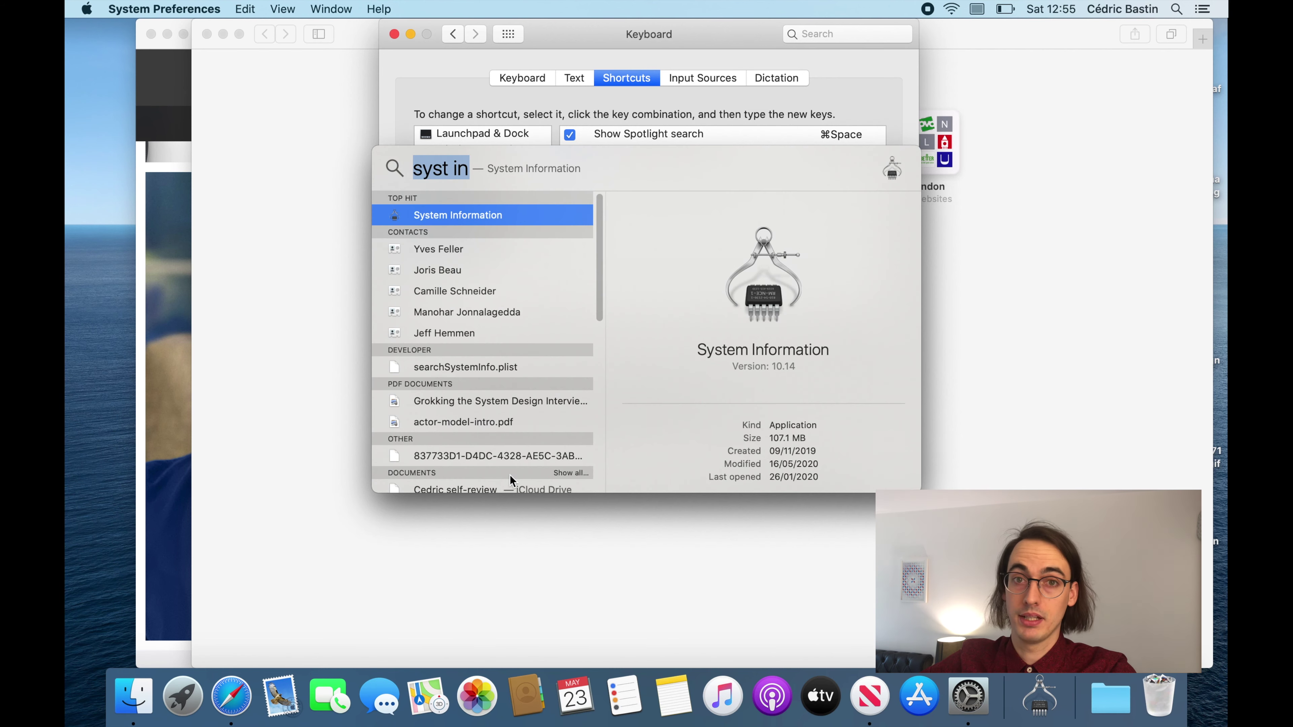
{"action": "key", "text": "Escape"}
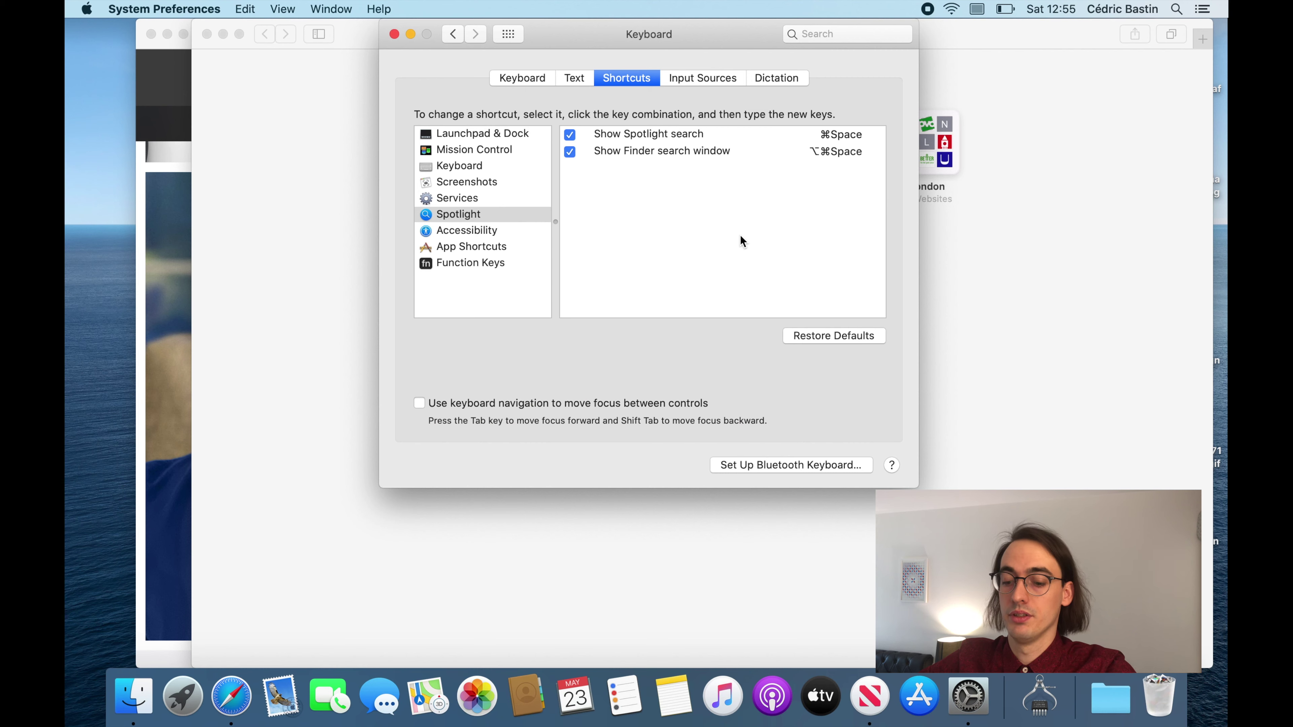
{"action": "key", "text": "alt+super+space"}
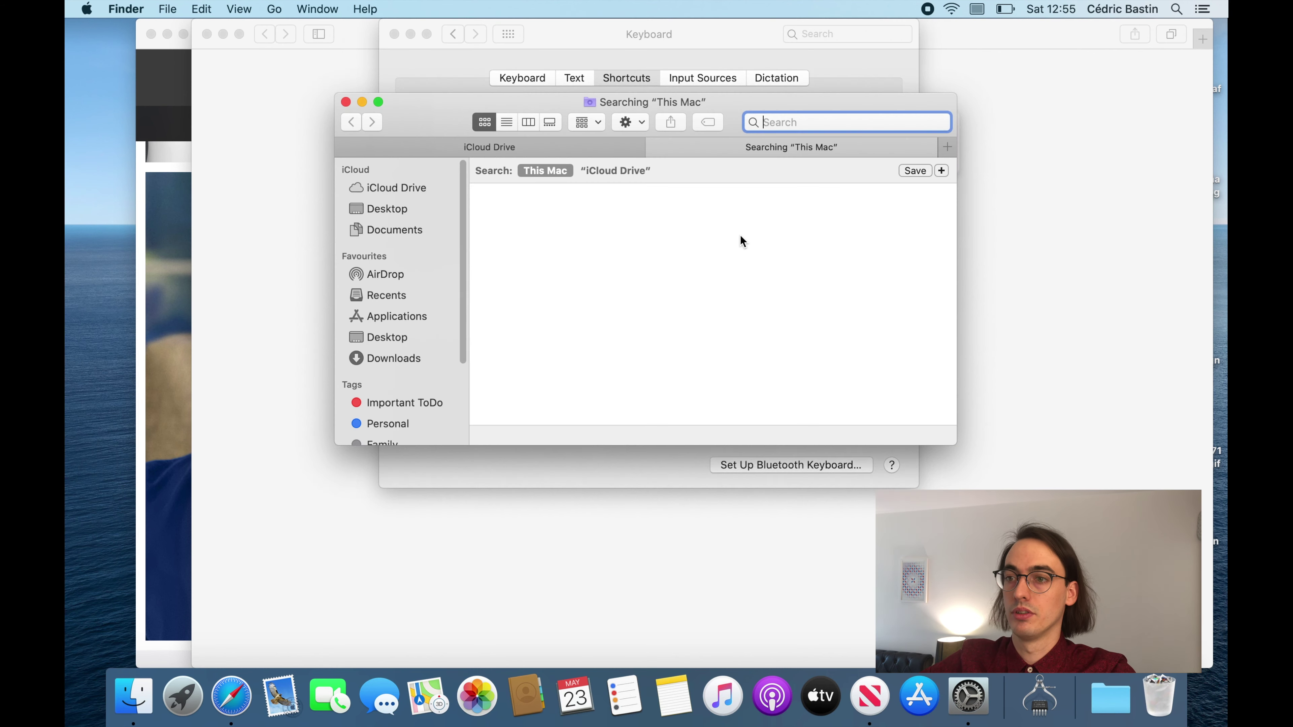
{"action": "key", "text": "super+w"}
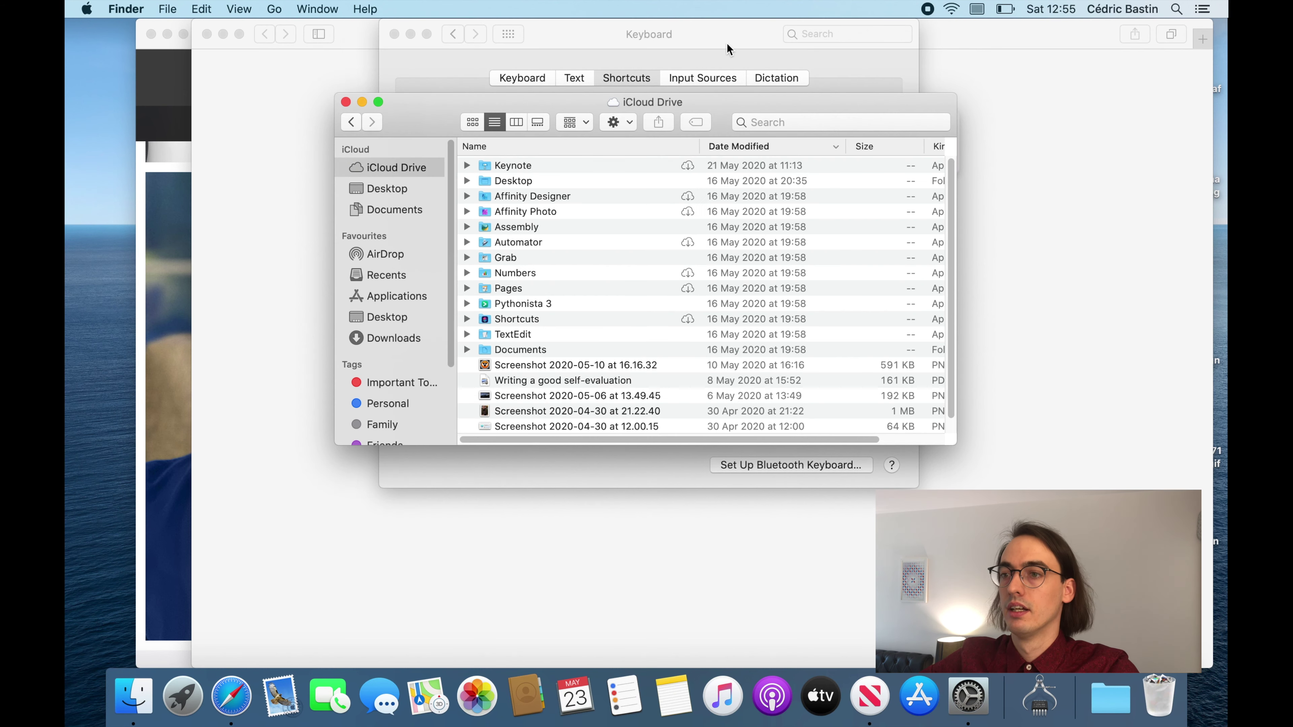
{"action": "left_click", "coordinate": [727, 44]}
{"action": "left_click", "coordinate": [510, 33]}
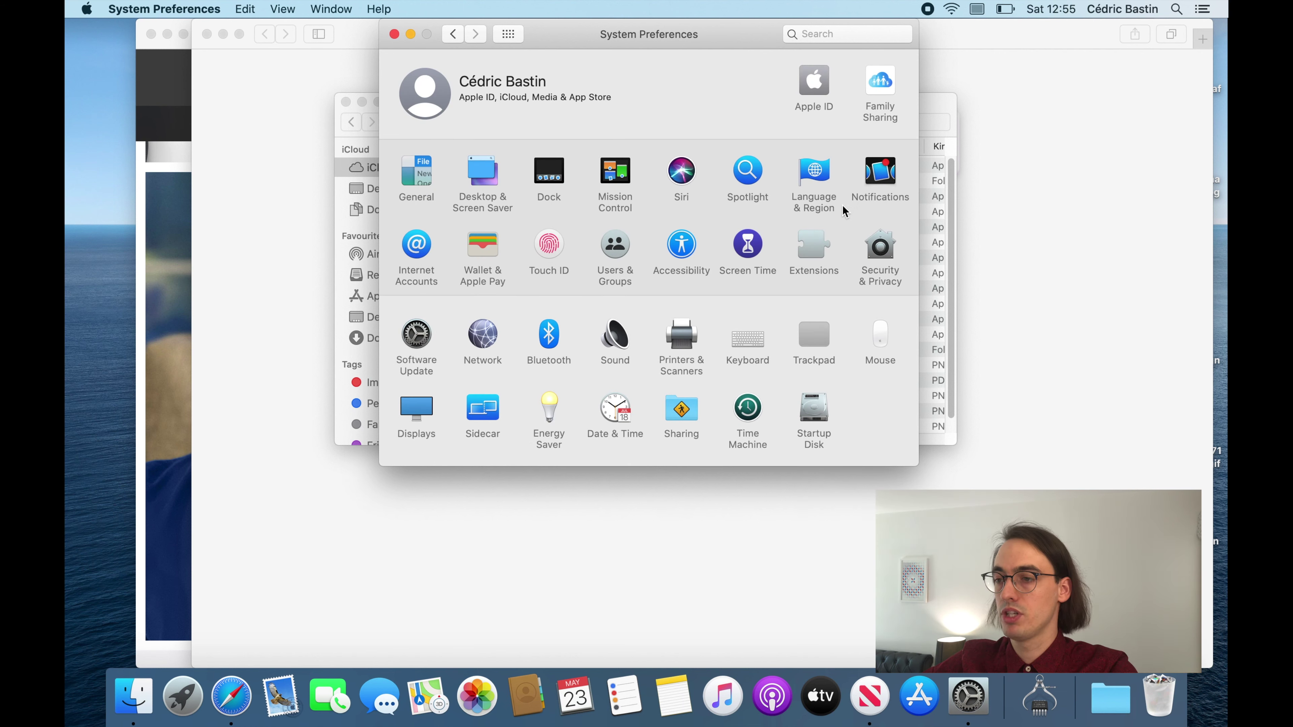
Step: Schedule Do Not Disturb from 00:00 to 08:00 in Notifications
{"action": "left_click", "coordinate": [879, 174]}
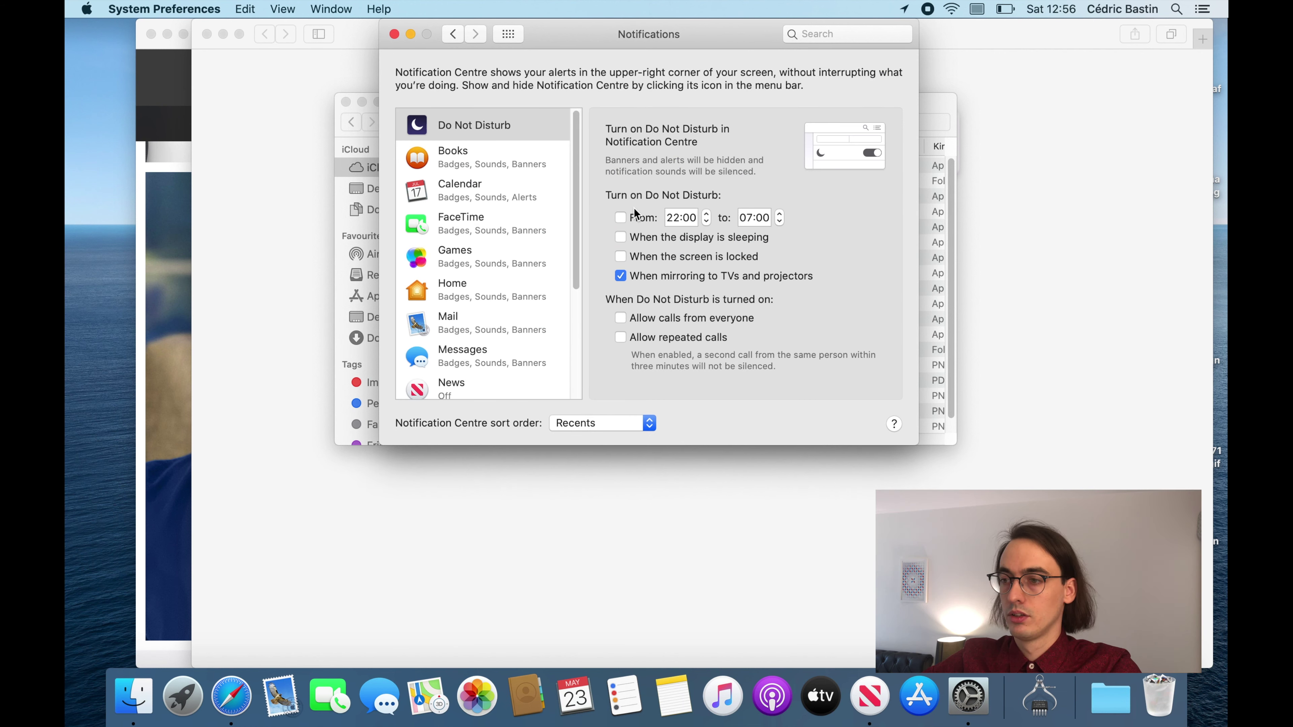
{"action": "left_click", "coordinate": [692, 219]}
{"action": "left_click", "coordinate": [688, 220]}
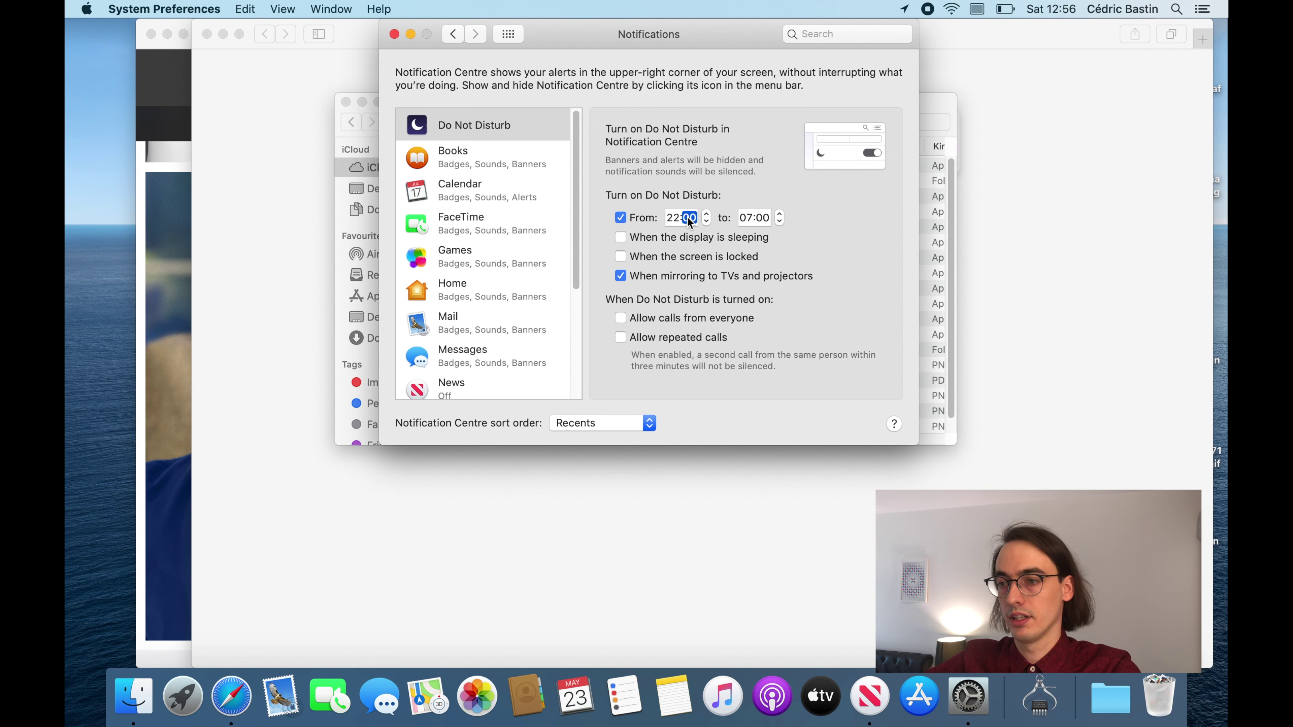
{"action": "key", "text": "Left"}
{"action": "type", "text": "00"}
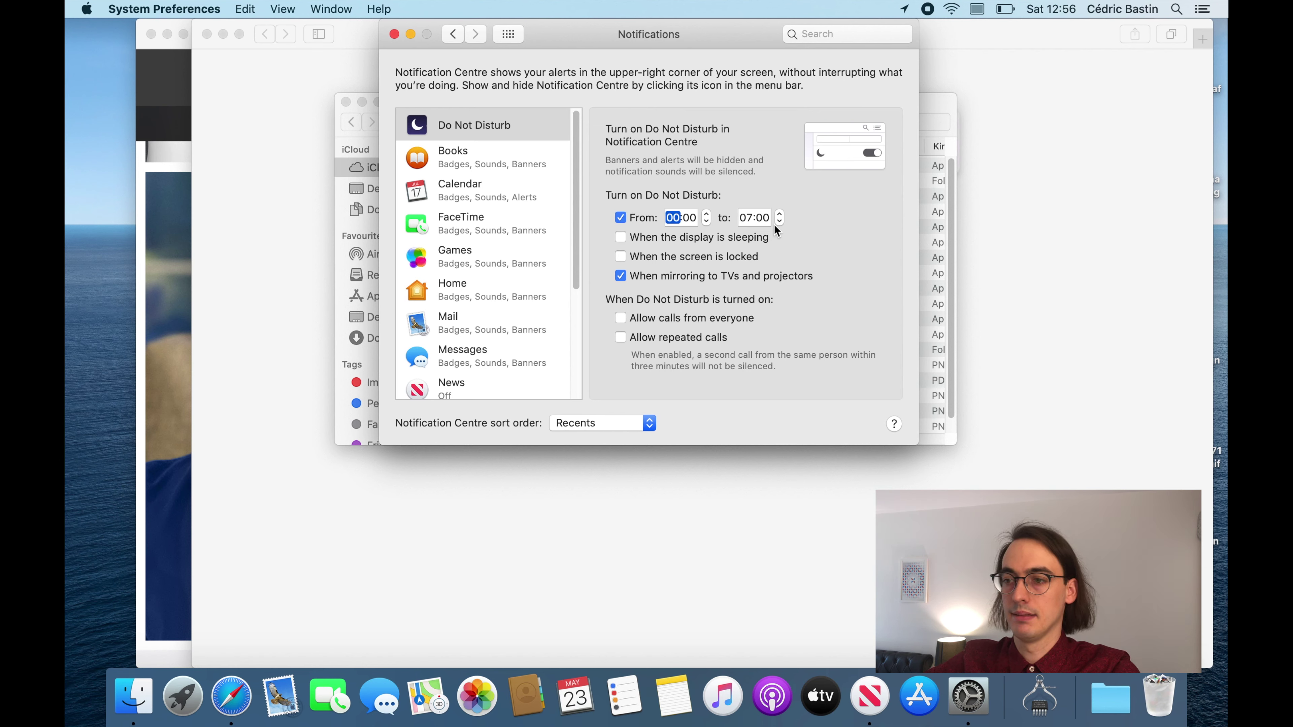
{"action": "left_click", "coordinate": [779, 213]}
Step: Enable Do Not Disturb while the display sleeps and allow calls from everyone
{"action": "left_click", "coordinate": [696, 239]}
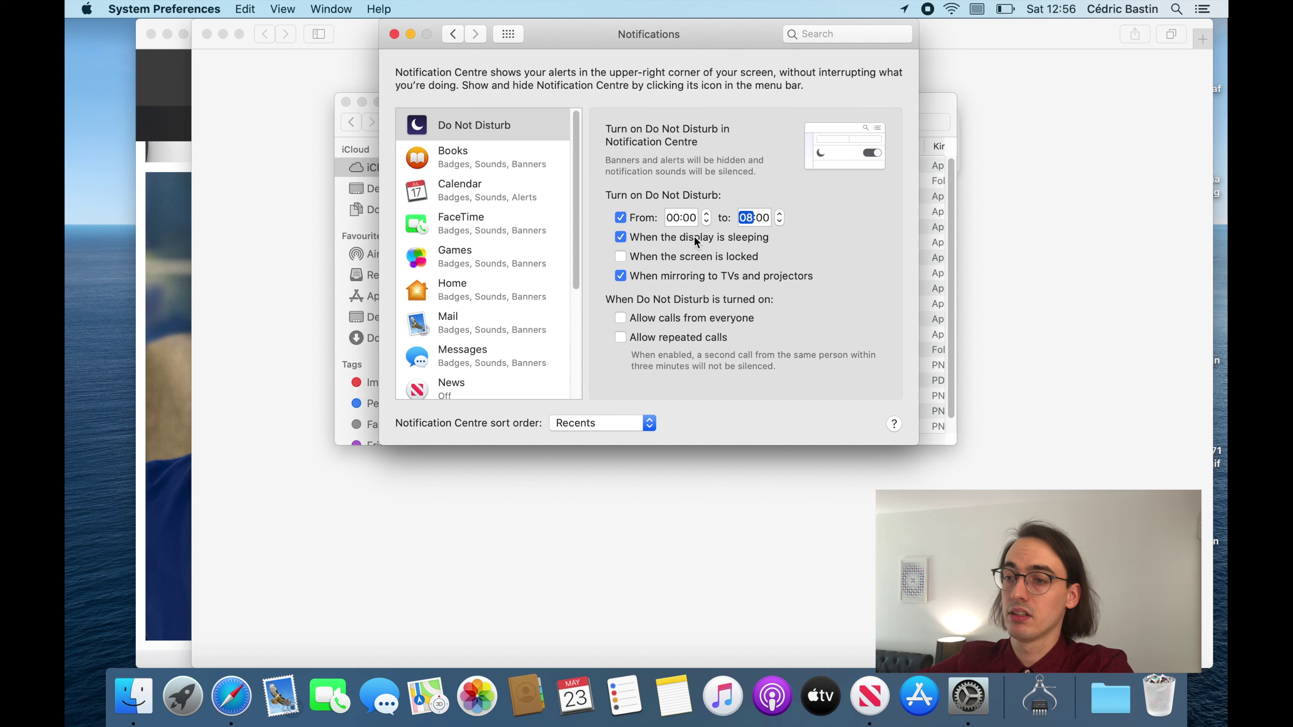
{"action": "left_click", "coordinate": [697, 258]}
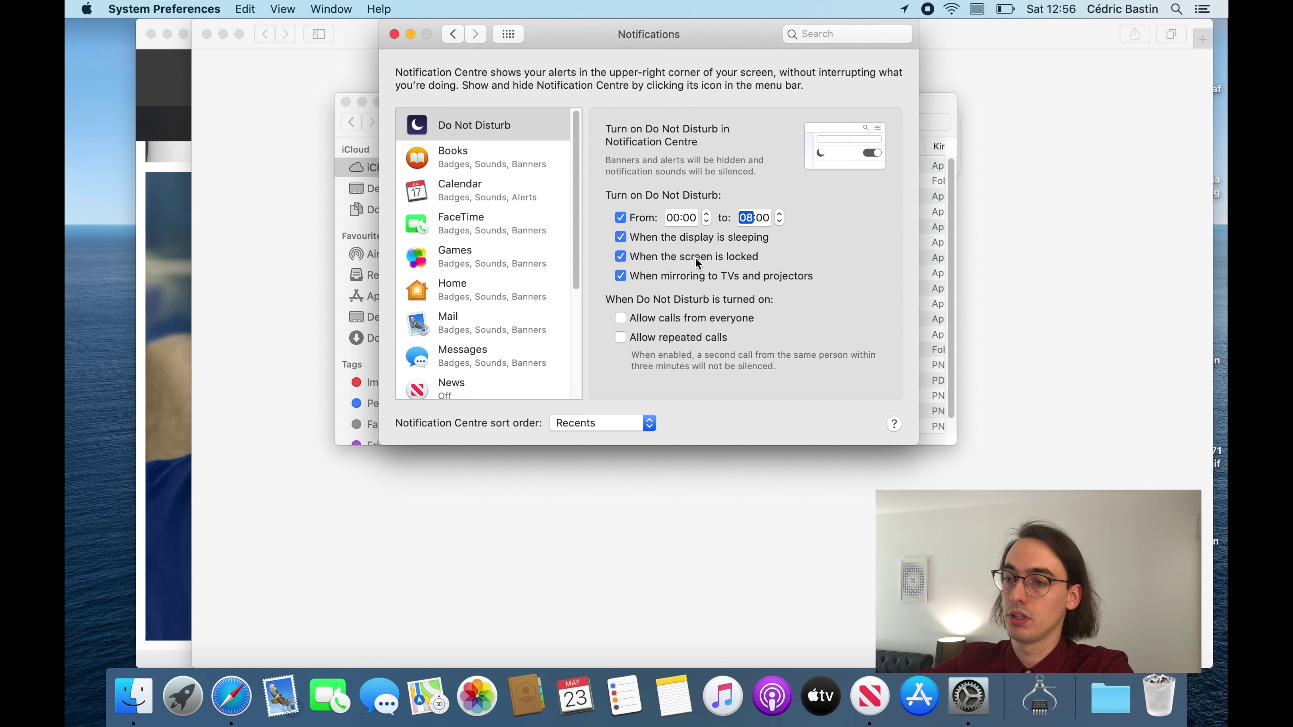
{"action": "left_click", "coordinate": [727, 260]}
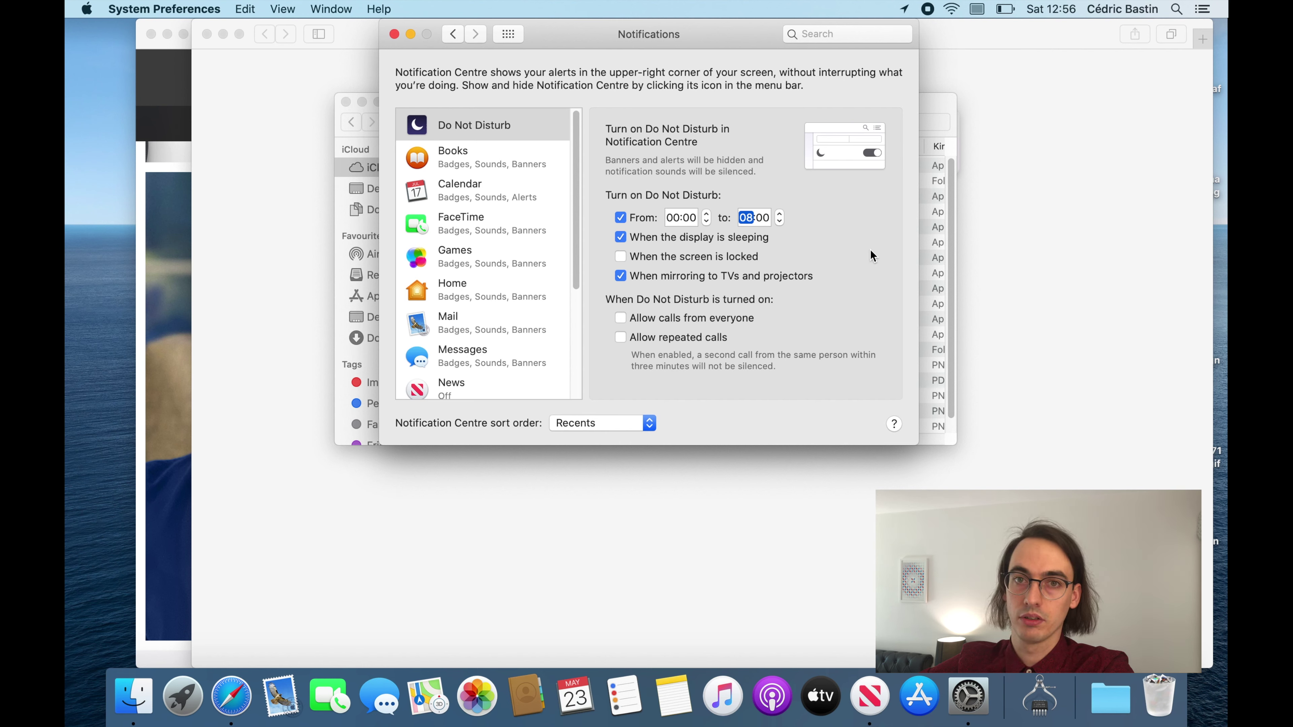
{"action": "left_click", "coordinate": [693, 318]}
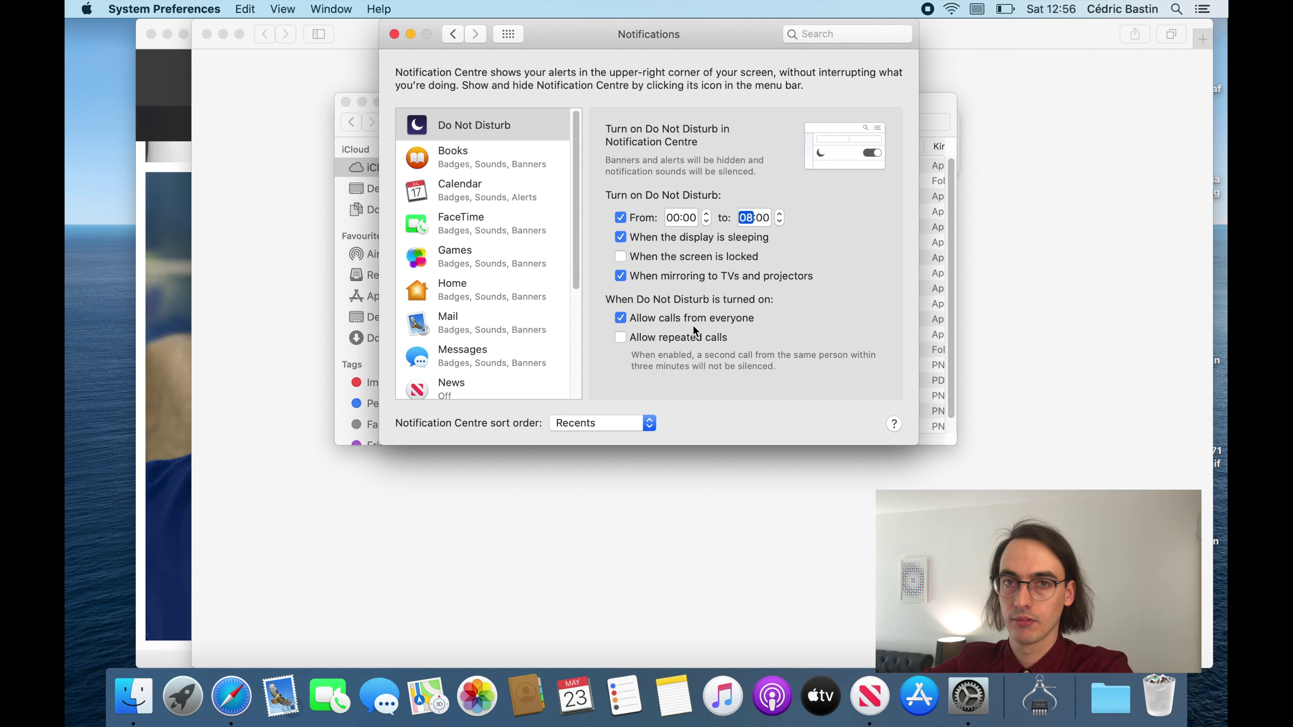
Step: Sort Notification Centre by Recents by App and return to all panes
{"action": "left_click", "coordinate": [628, 425]}
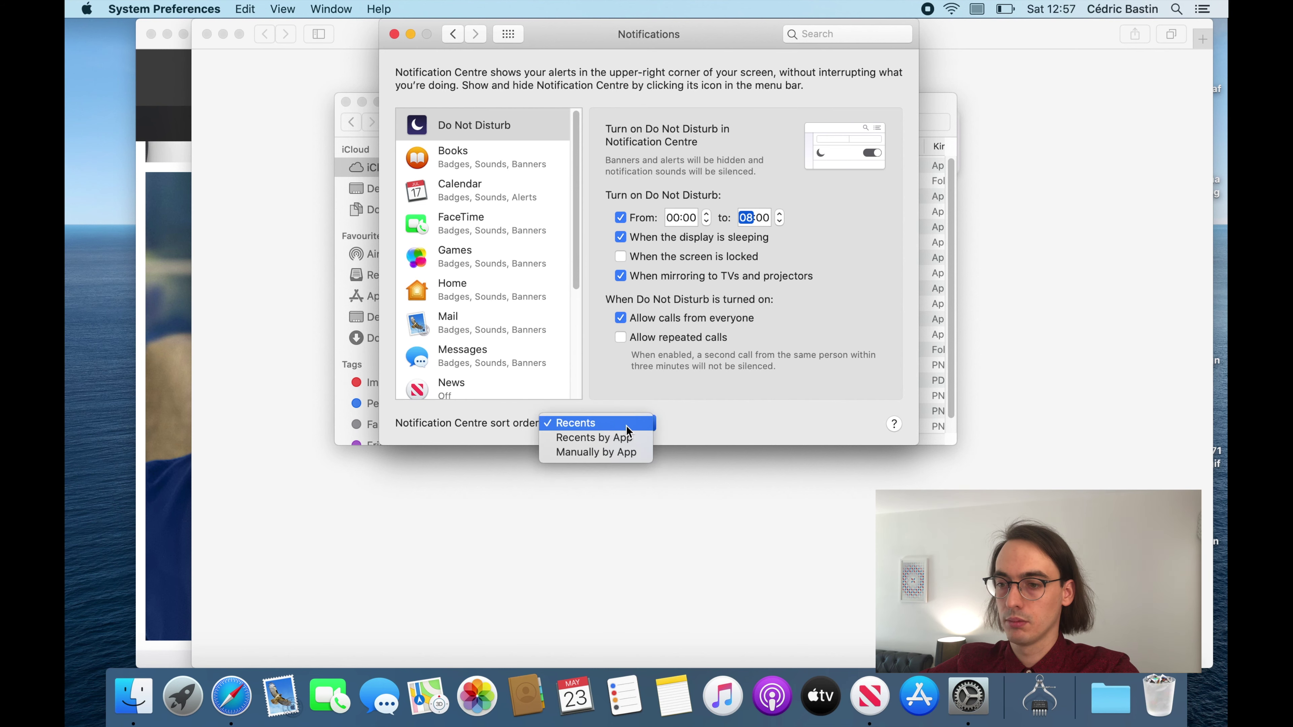
{"action": "left_click", "coordinate": [625, 438]}
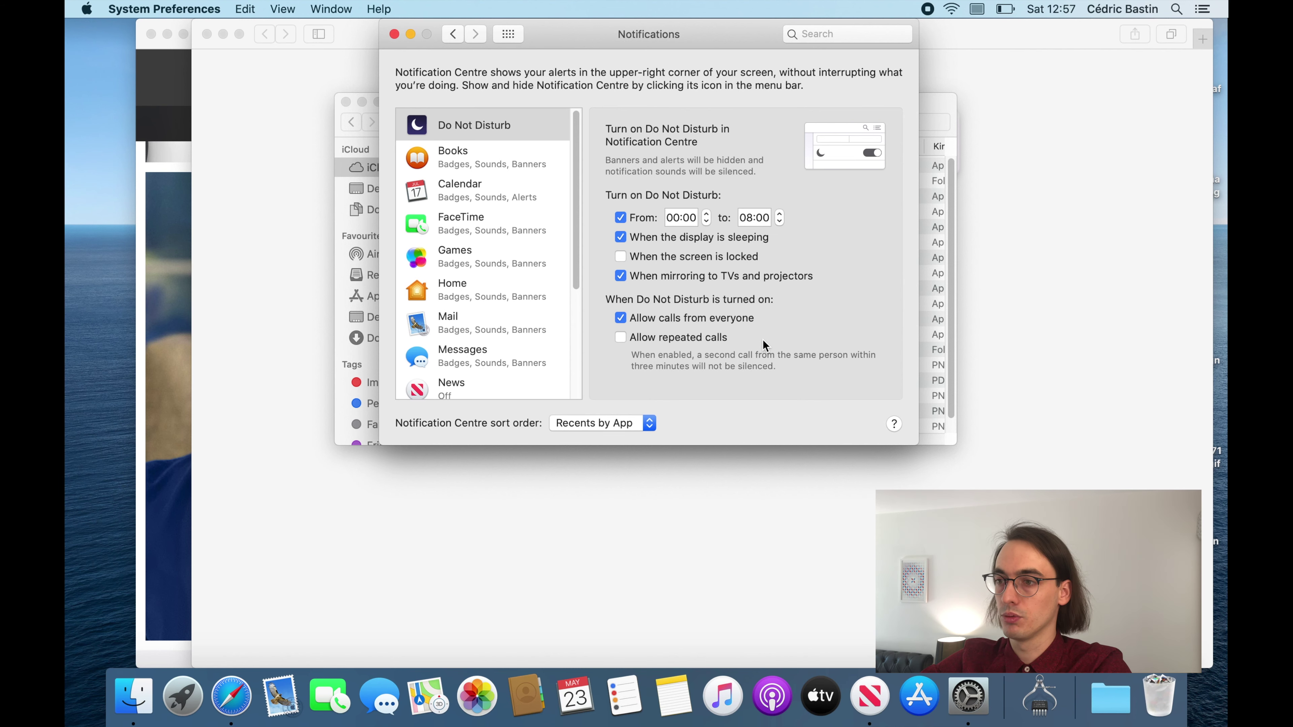
{"action": "scroll", "coordinate": [505, 230], "scroll_direction": "down", "scroll_amount": 5}
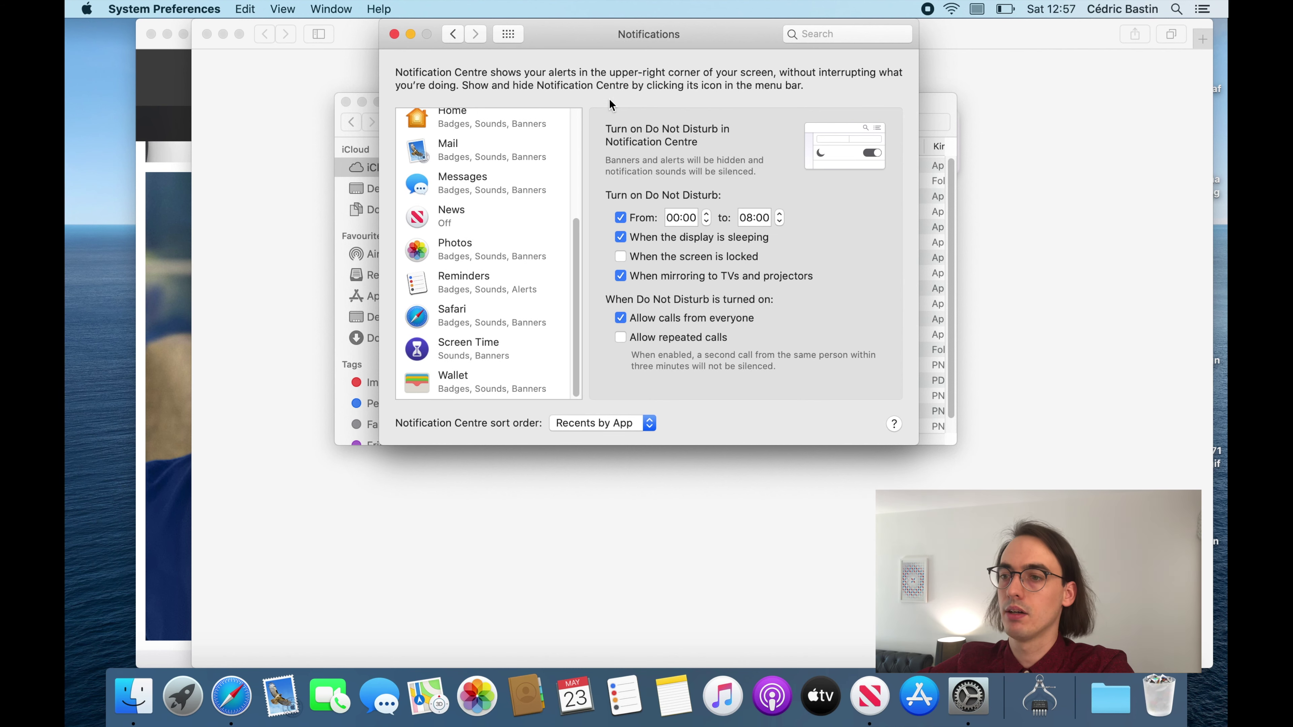
{"action": "scroll", "coordinate": [496, 159], "scroll_direction": "up", "scroll_amount": 5}
{"action": "left_click", "coordinate": [509, 34]}
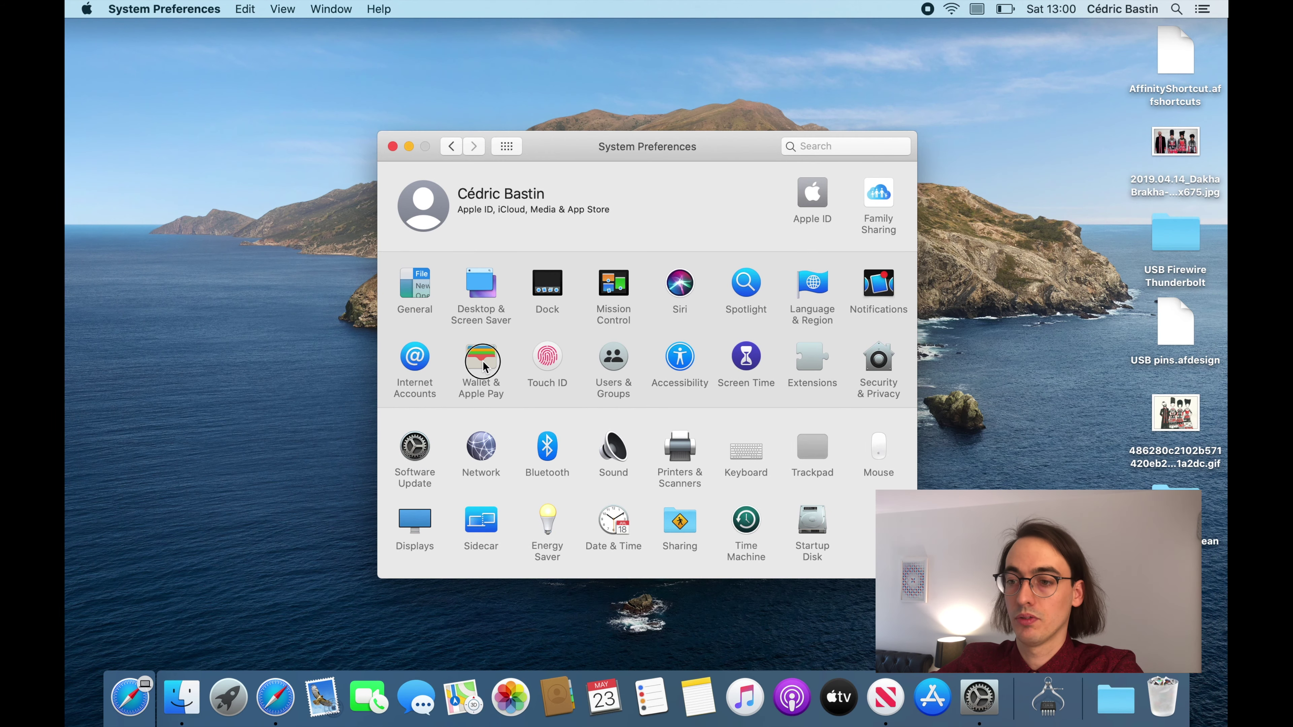
{"action": "left_click", "coordinate": [549, 363]}
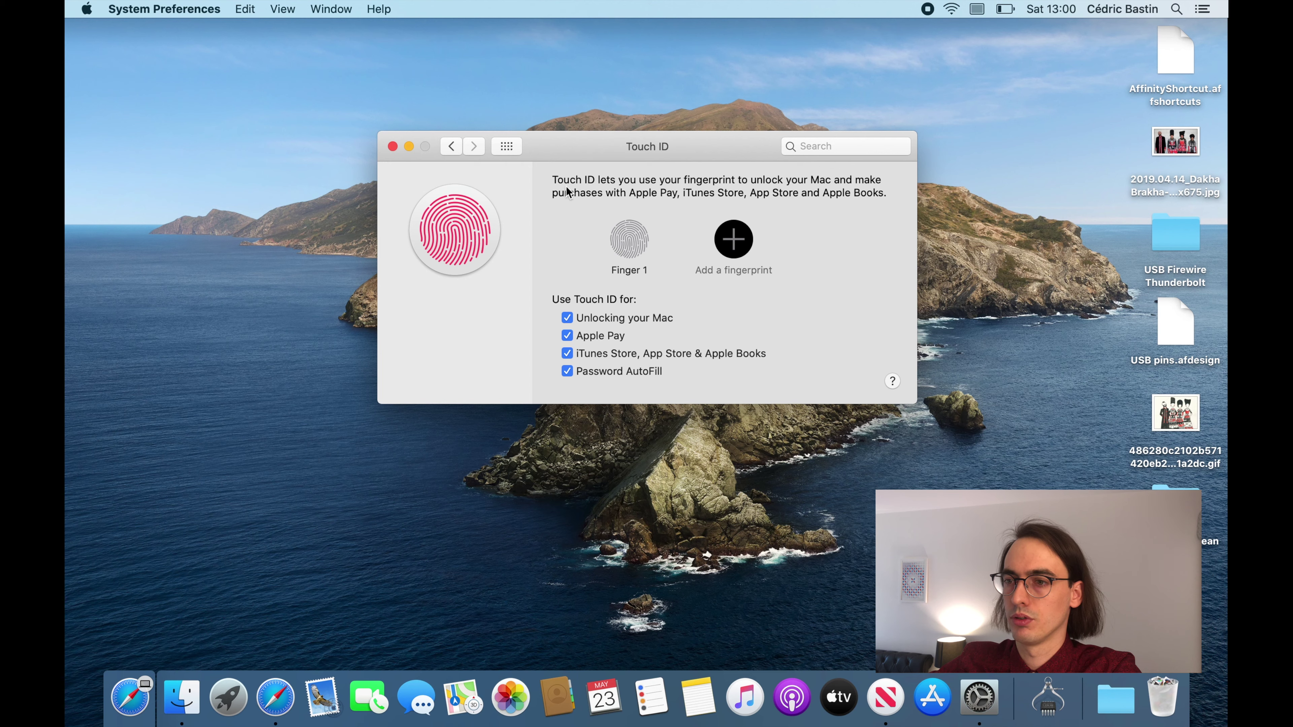
{"action": "left_click", "coordinate": [516, 148]}
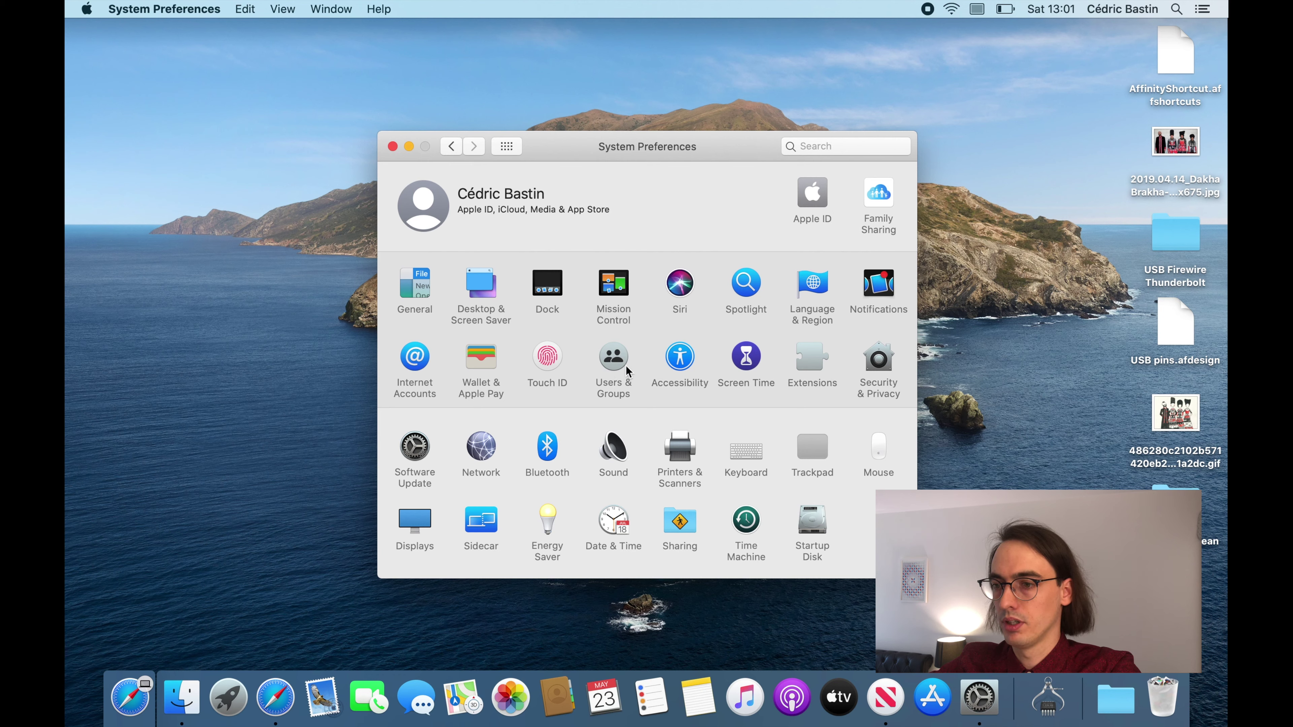
Step: Enable dragging with three finger drag in Accessibility's Pointer Control Trackpad Options
{"action": "left_click", "coordinate": [685, 360]}
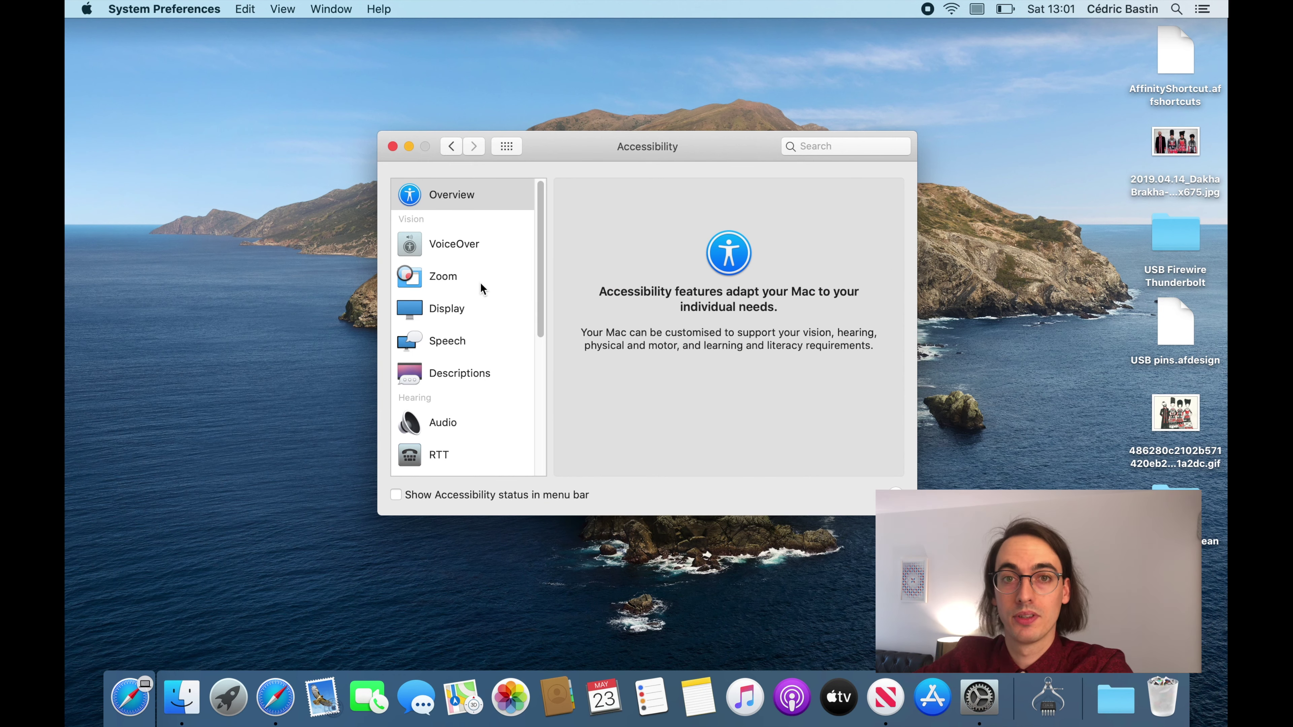
{"action": "scroll", "coordinate": [473, 268], "scroll_direction": "down", "scroll_amount": 8}
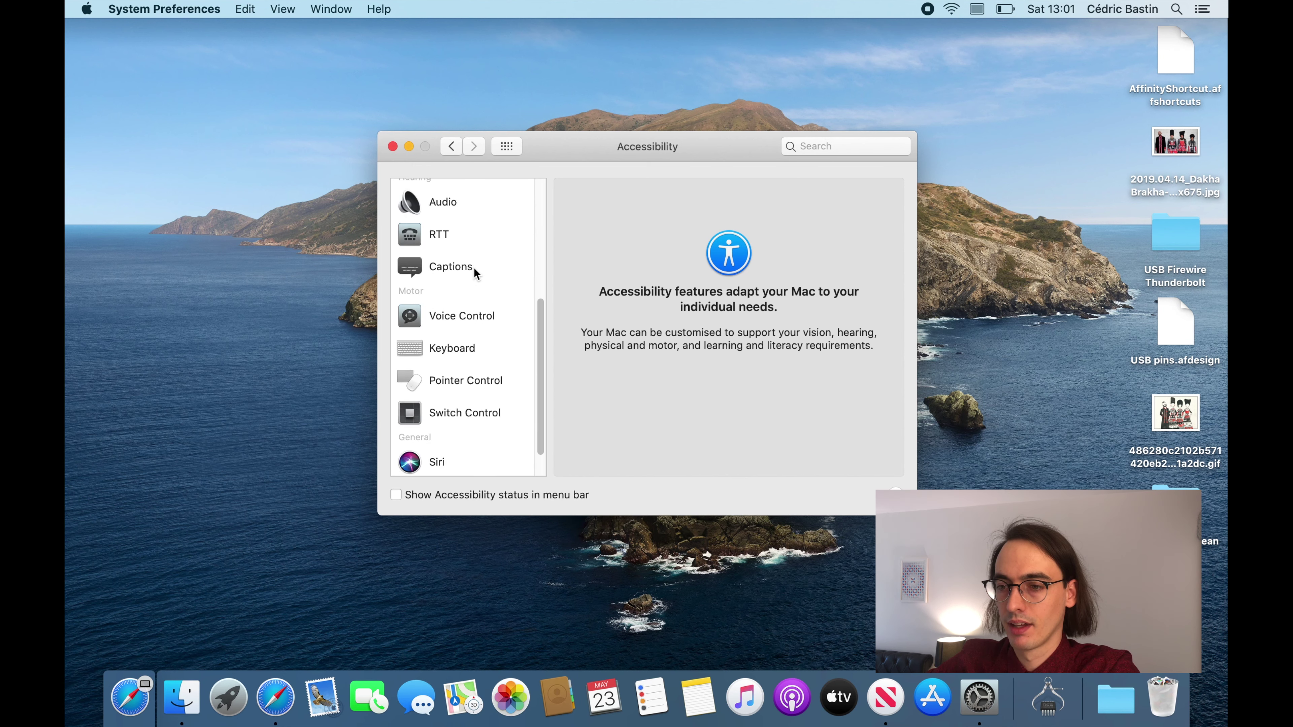
{"action": "left_click", "coordinate": [447, 349]}
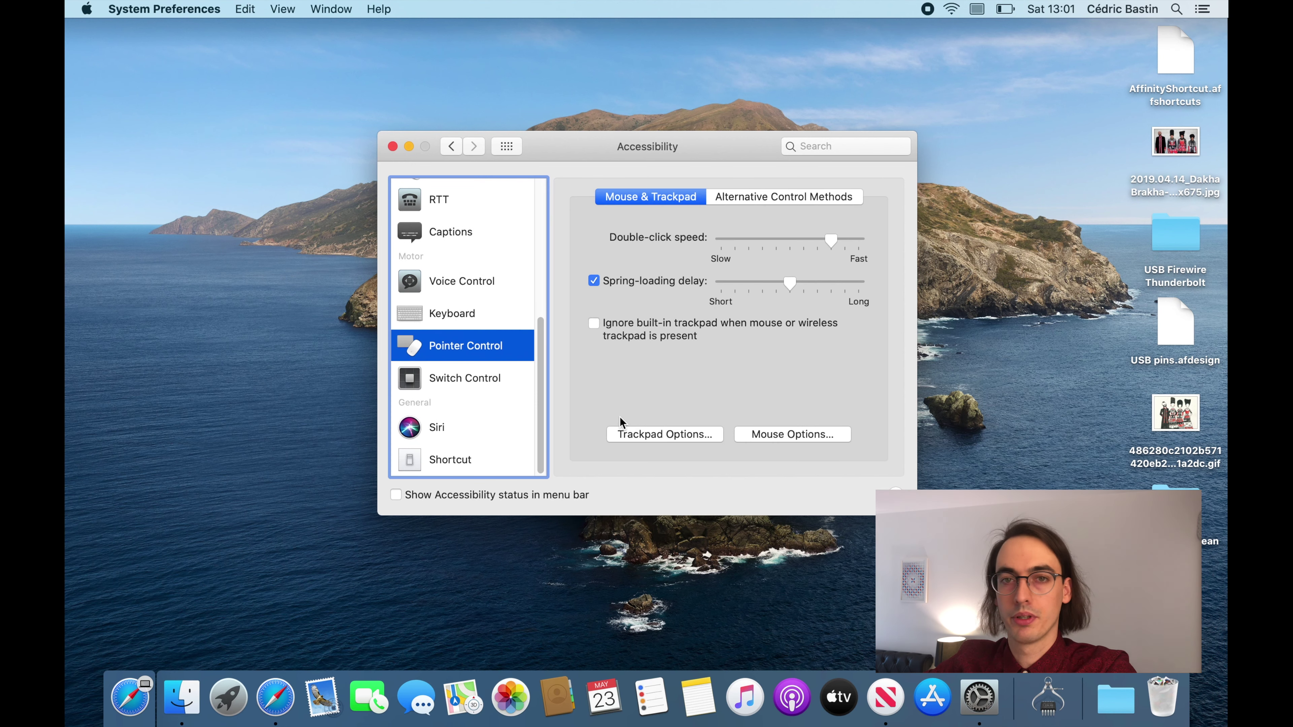
{"action": "left_click", "coordinate": [626, 433]}
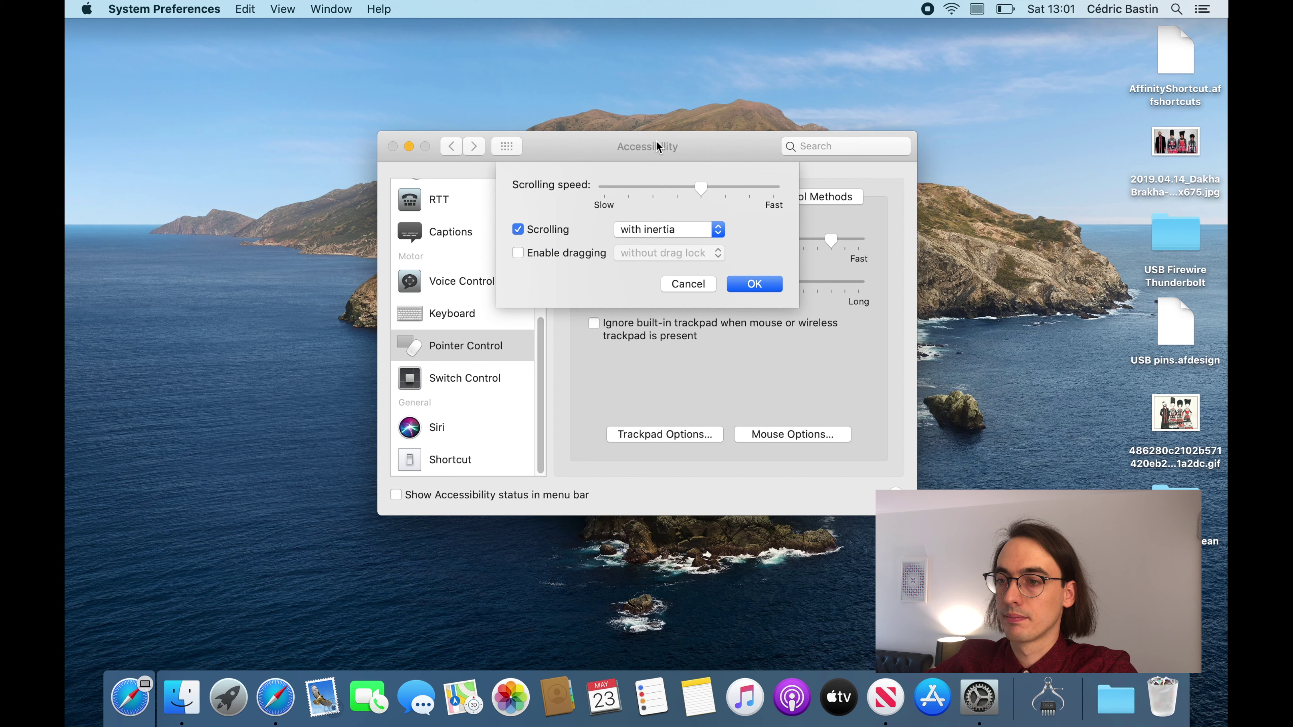
{"action": "left_click", "coordinate": [577, 253]}
{"action": "left_click", "coordinate": [648, 254]}
{"action": "left_click", "coordinate": [643, 279]}
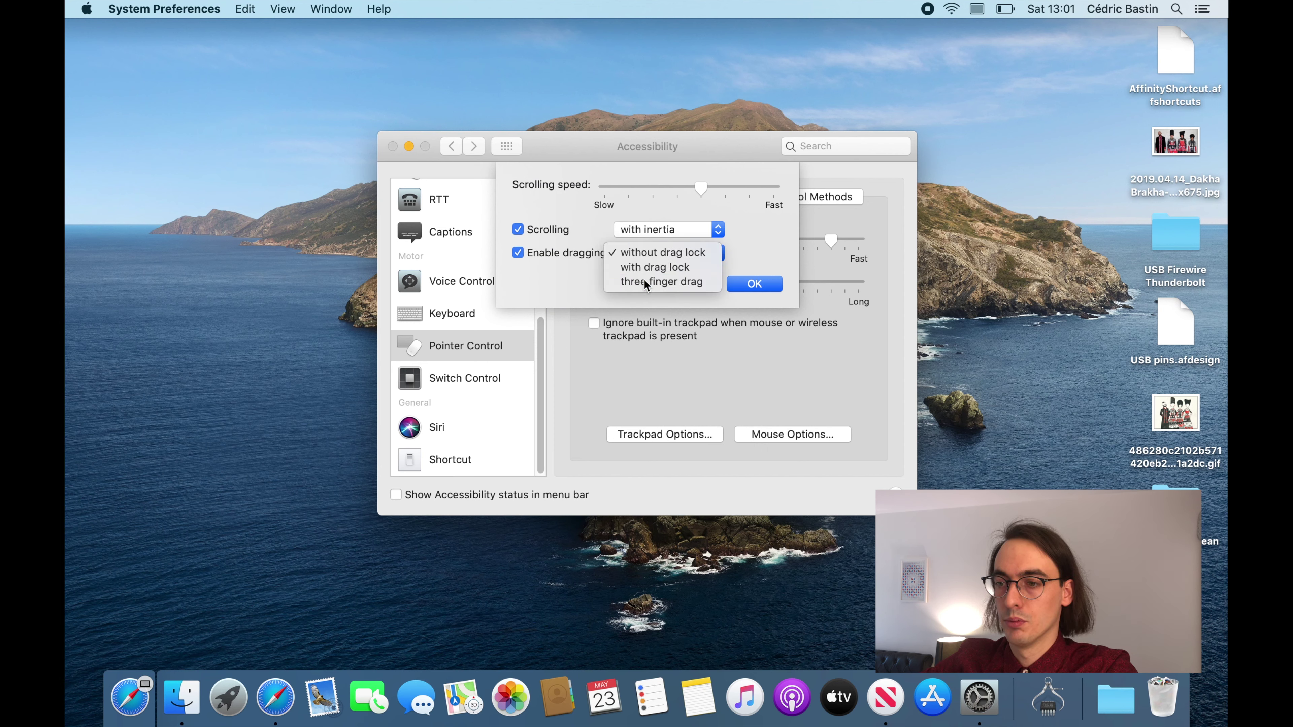
{"action": "left_click", "coordinate": [752, 284]}
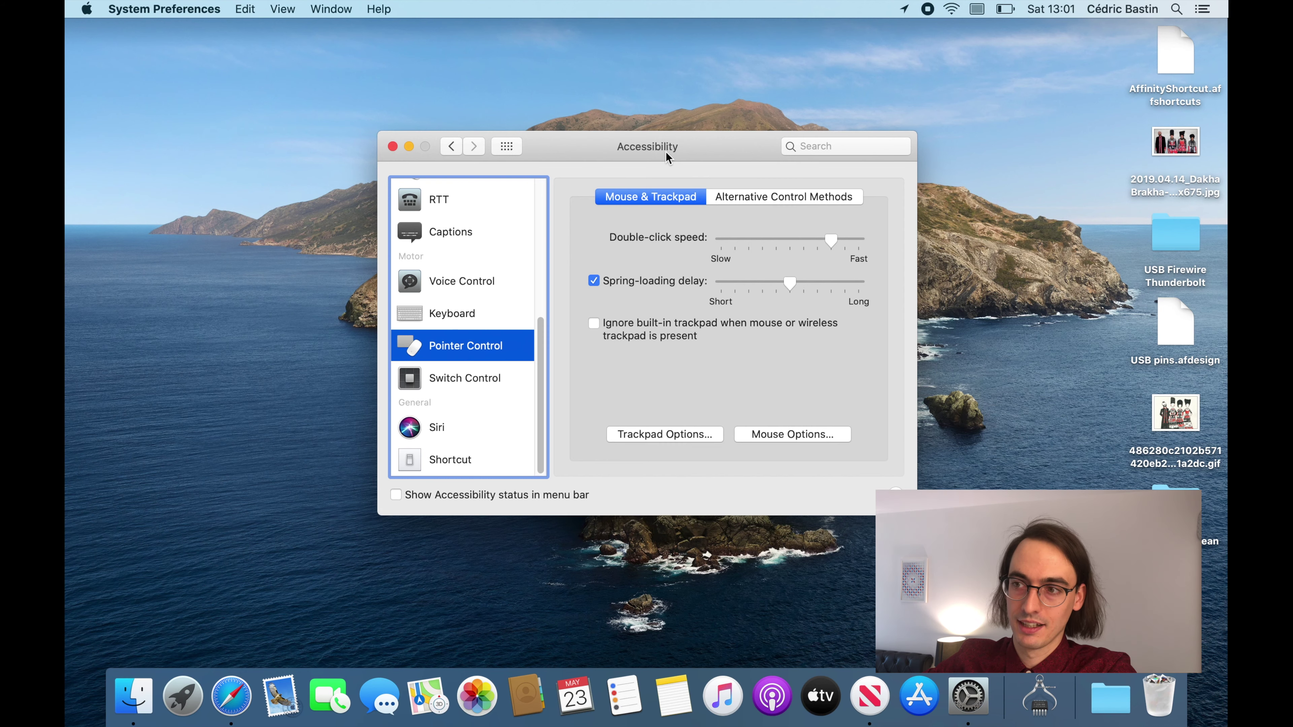
{"action": "left_click_drag", "start_coordinate": [665, 152], "coordinate": [577, 188]}
{"action": "left_click", "coordinate": [242, 693]}
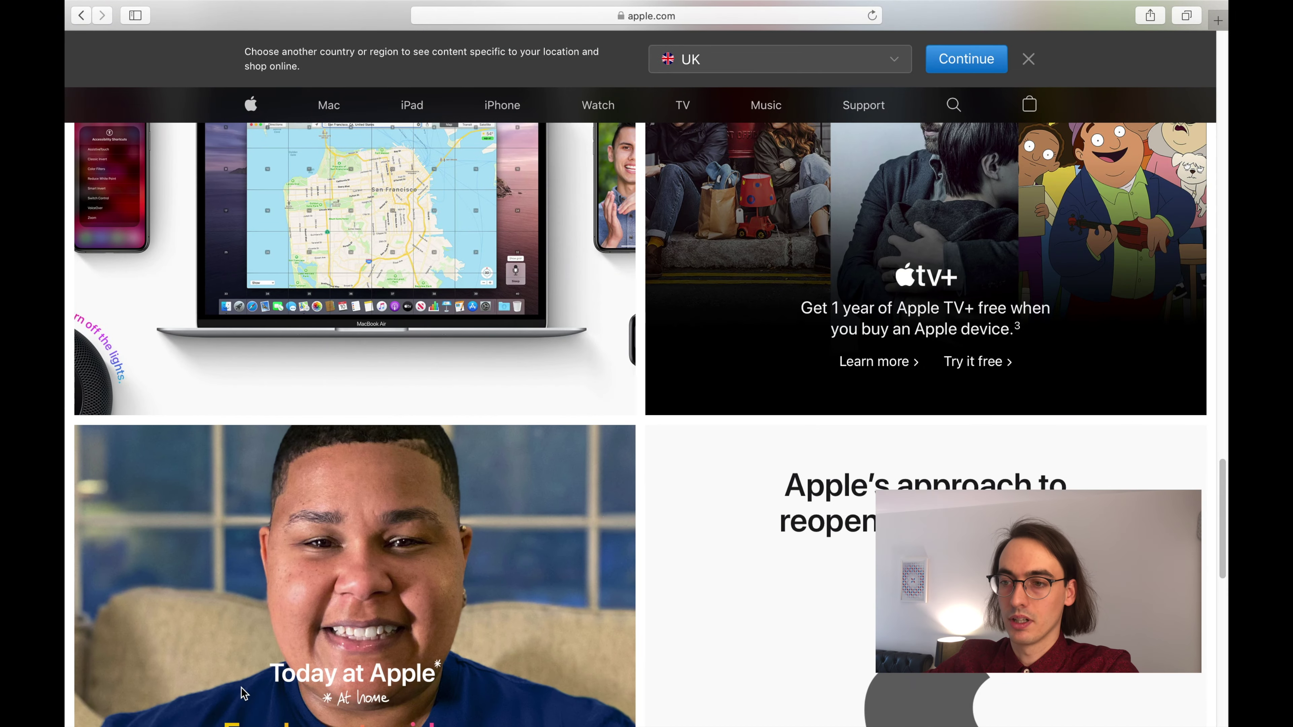
{"action": "scroll", "coordinate": [685, 334], "scroll_direction": "up", "scroll_amount": 1}
{"action": "scroll", "coordinate": [685, 334], "scroll_direction": "up", "scroll_amount": 10}
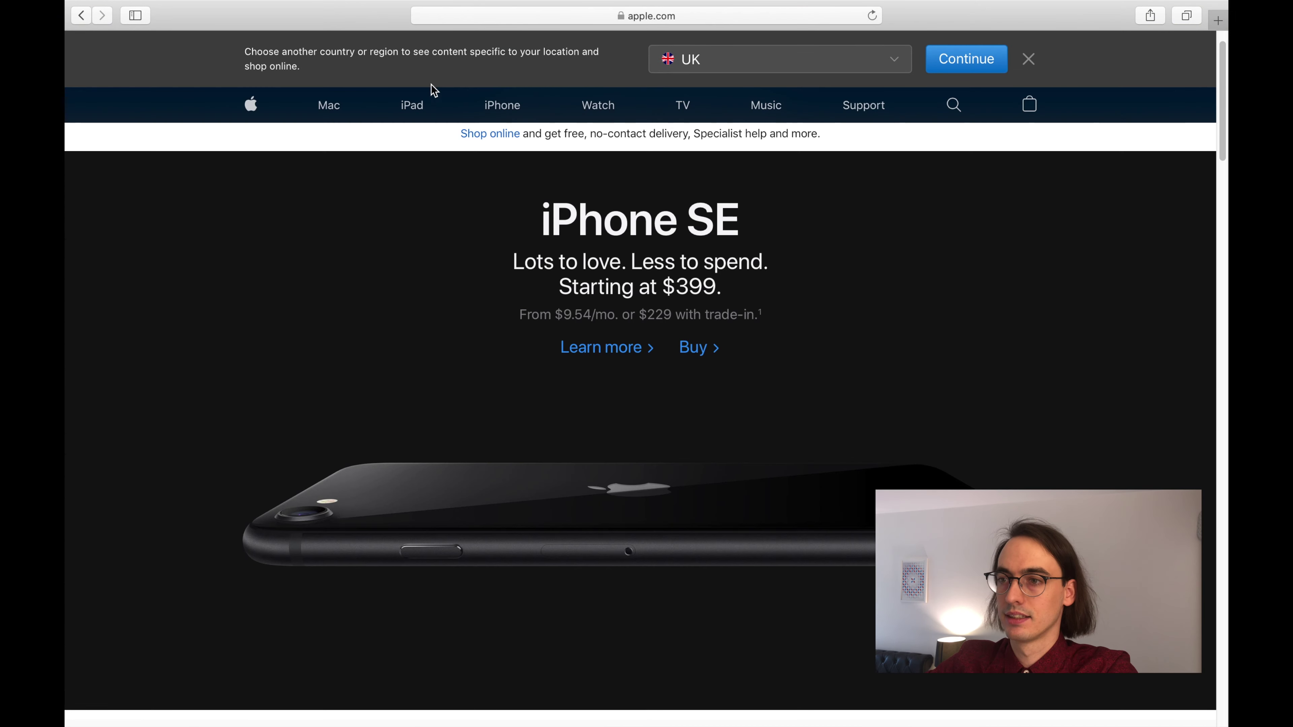
{"action": "left_click_drag", "start_coordinate": [283, 52], "coordinate": [817, 175]}
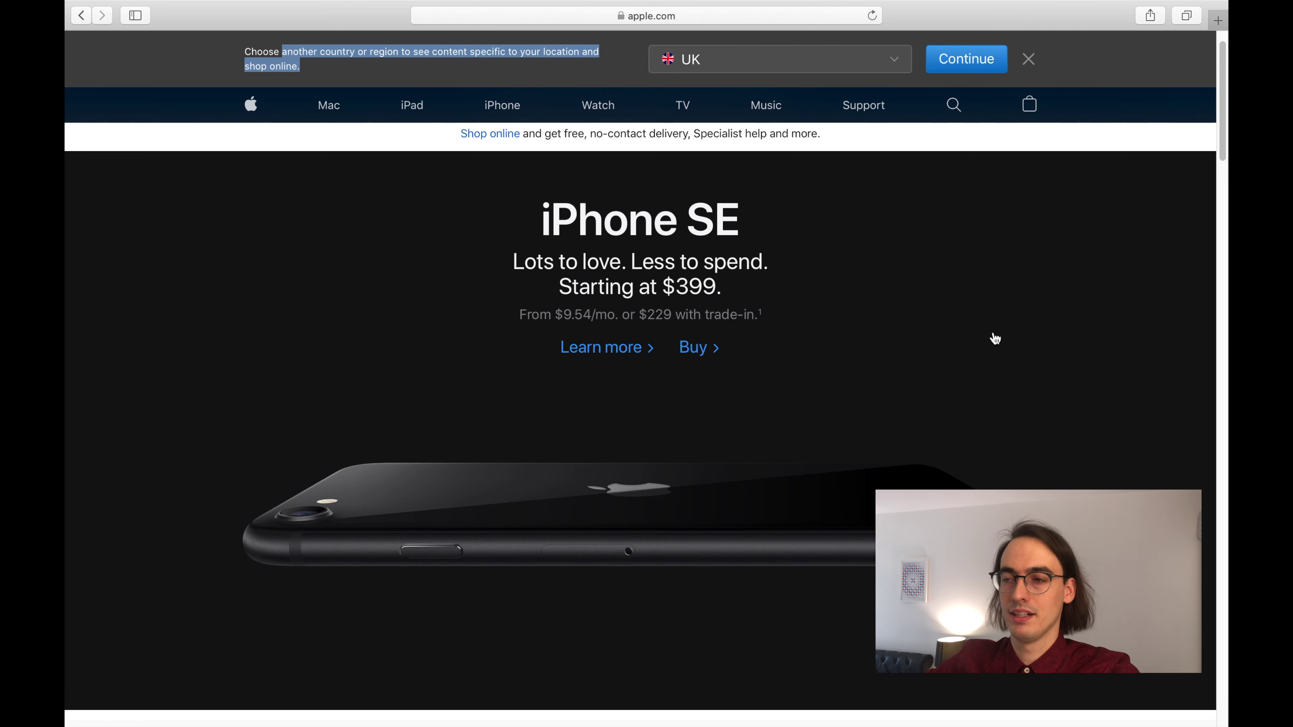
{"action": "key", "text": "super+Tab"}
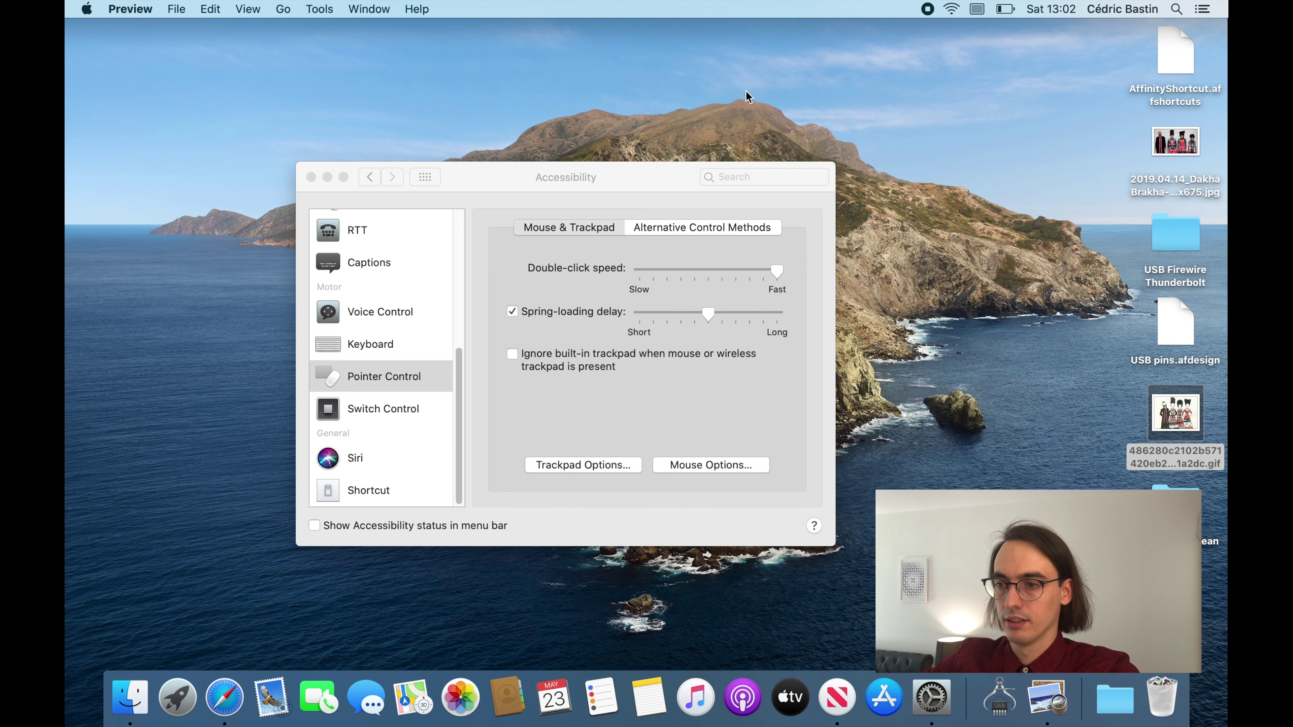
Step: Deselect the desktop GIF and bring System Preferences back to all panes
{"action": "left_click", "coordinate": [1173, 415]}
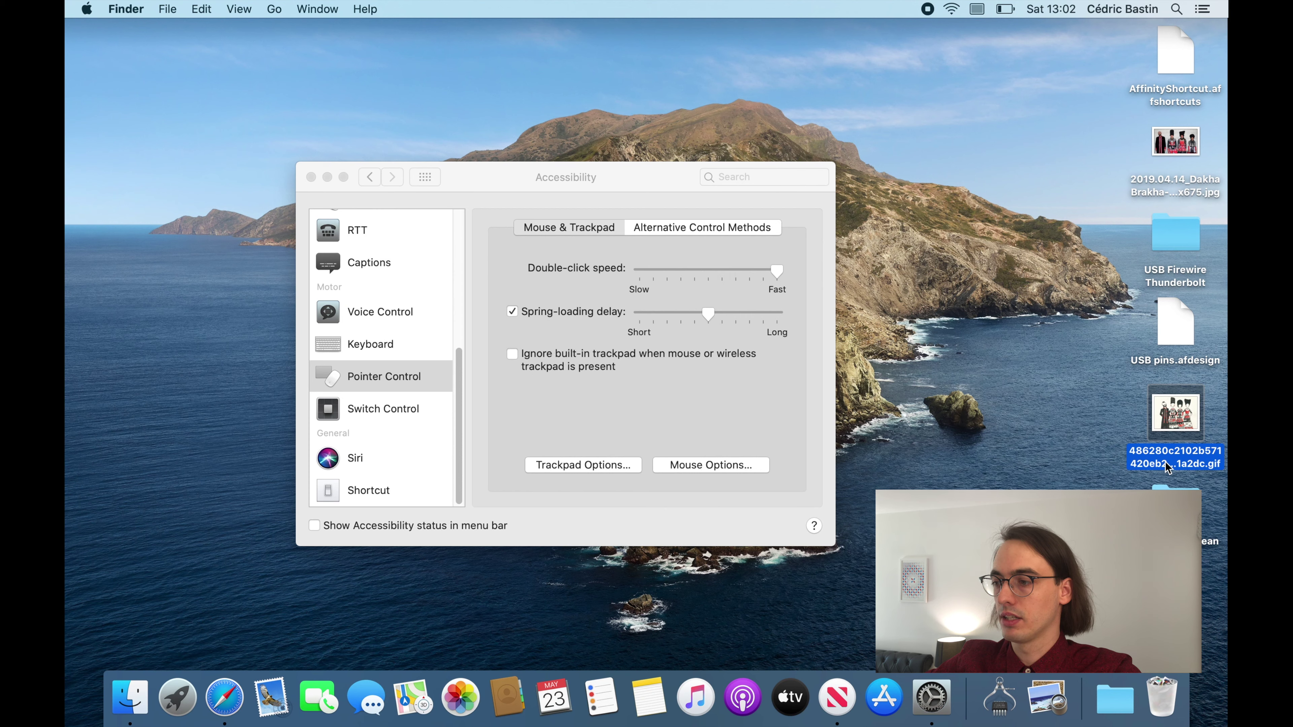
{"action": "left_click", "coordinate": [1088, 387]}
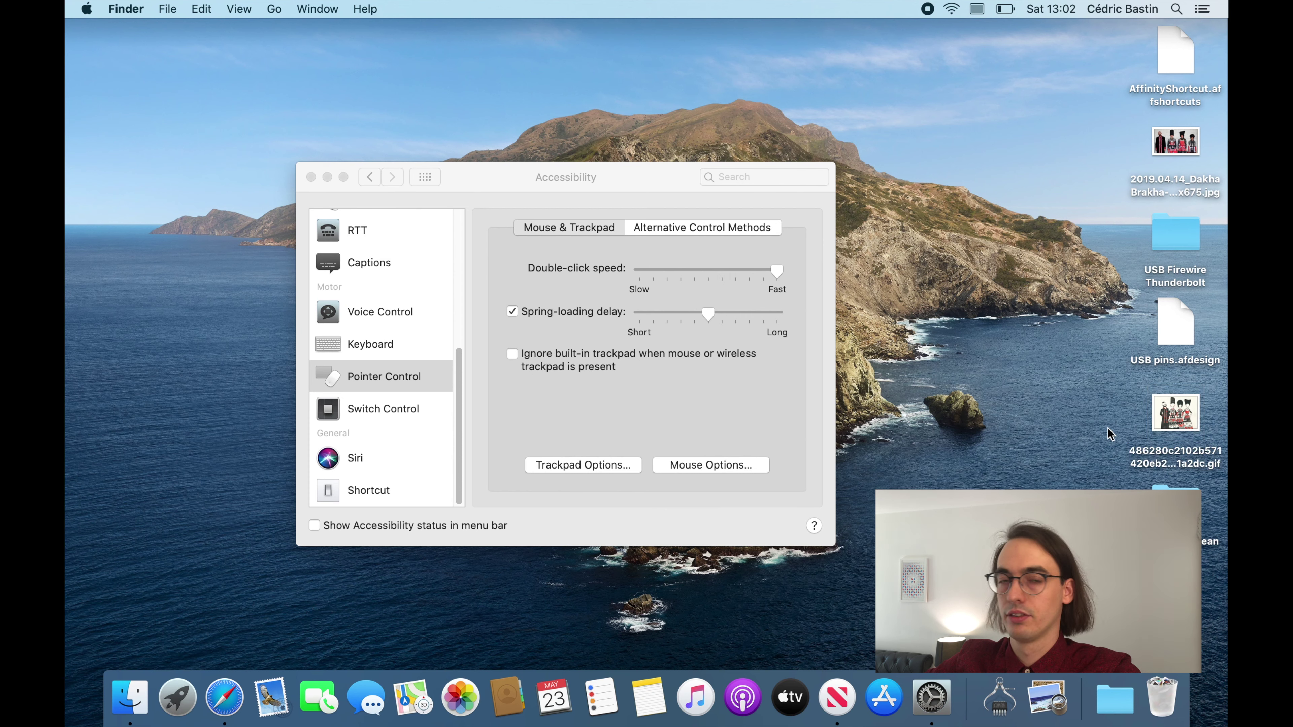
{"action": "left_click", "coordinate": [643, 413]}
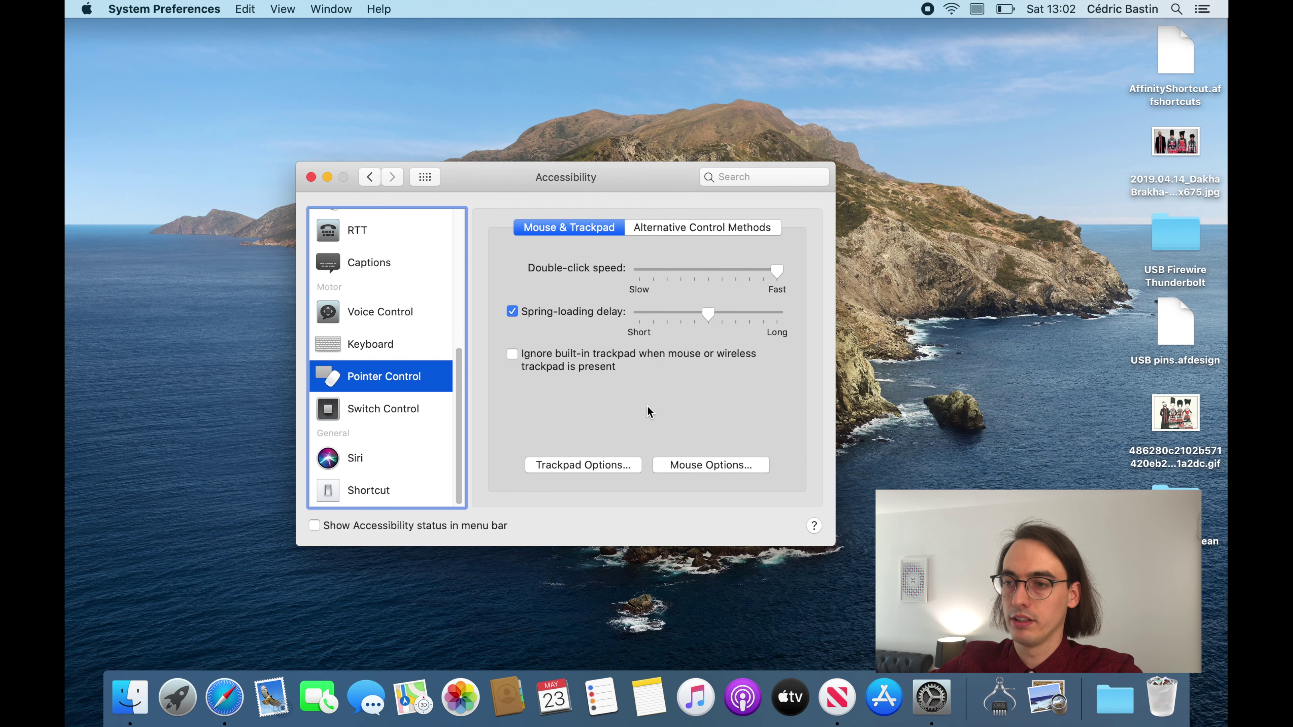
{"action": "key", "text": "super+l"}
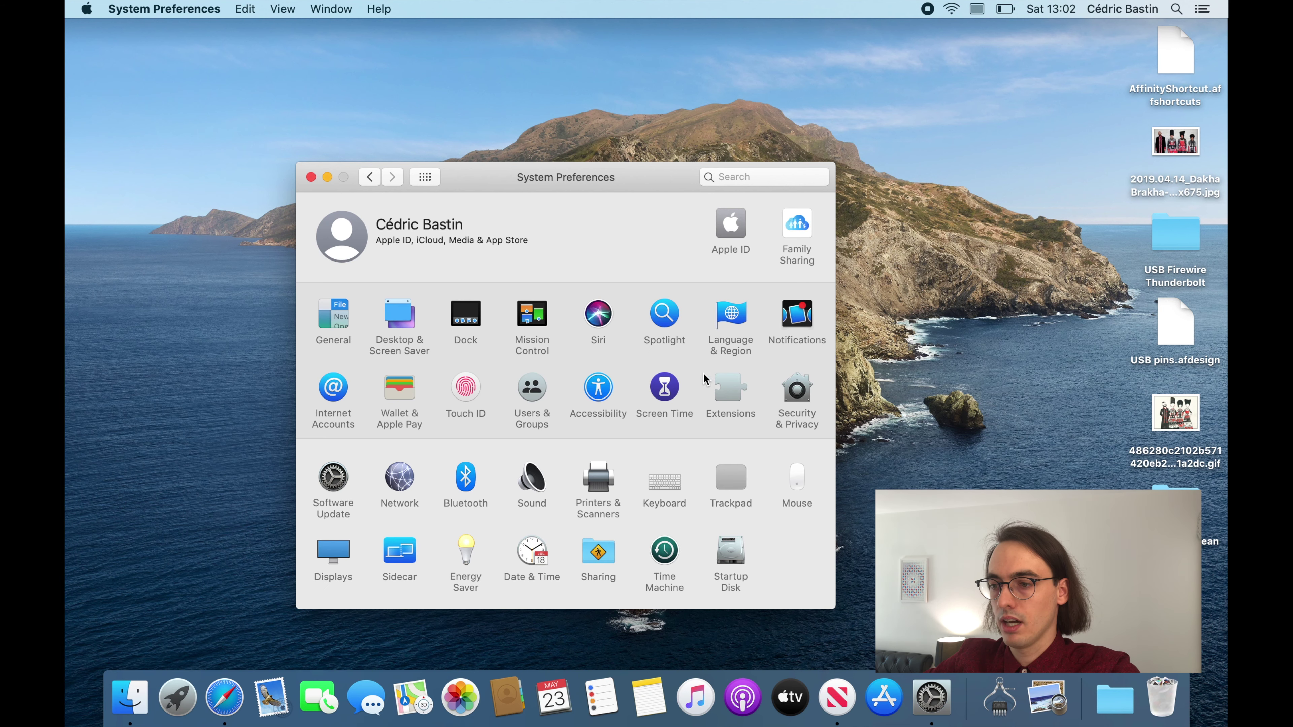
Step: Set Require password to 5 seconds after sleep, then confirm FileVault is off
{"action": "left_click", "coordinate": [794, 386]}
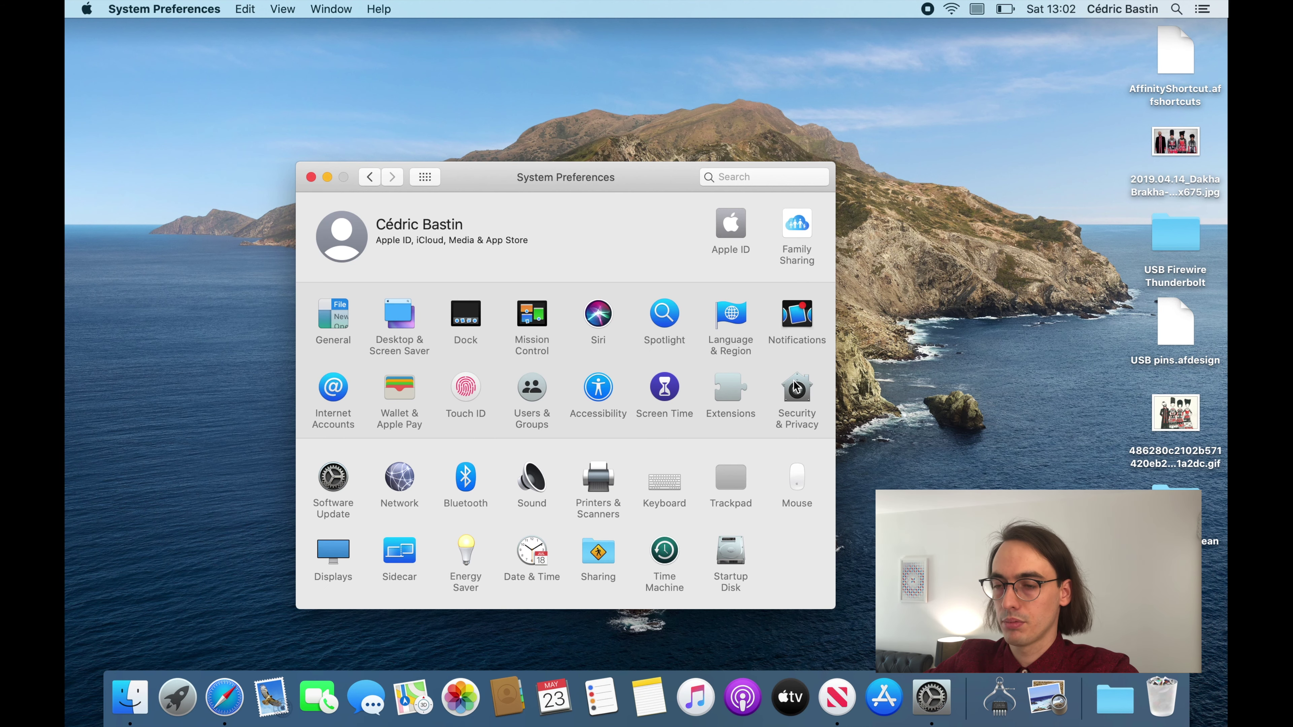
{"action": "left_click", "coordinate": [529, 285]}
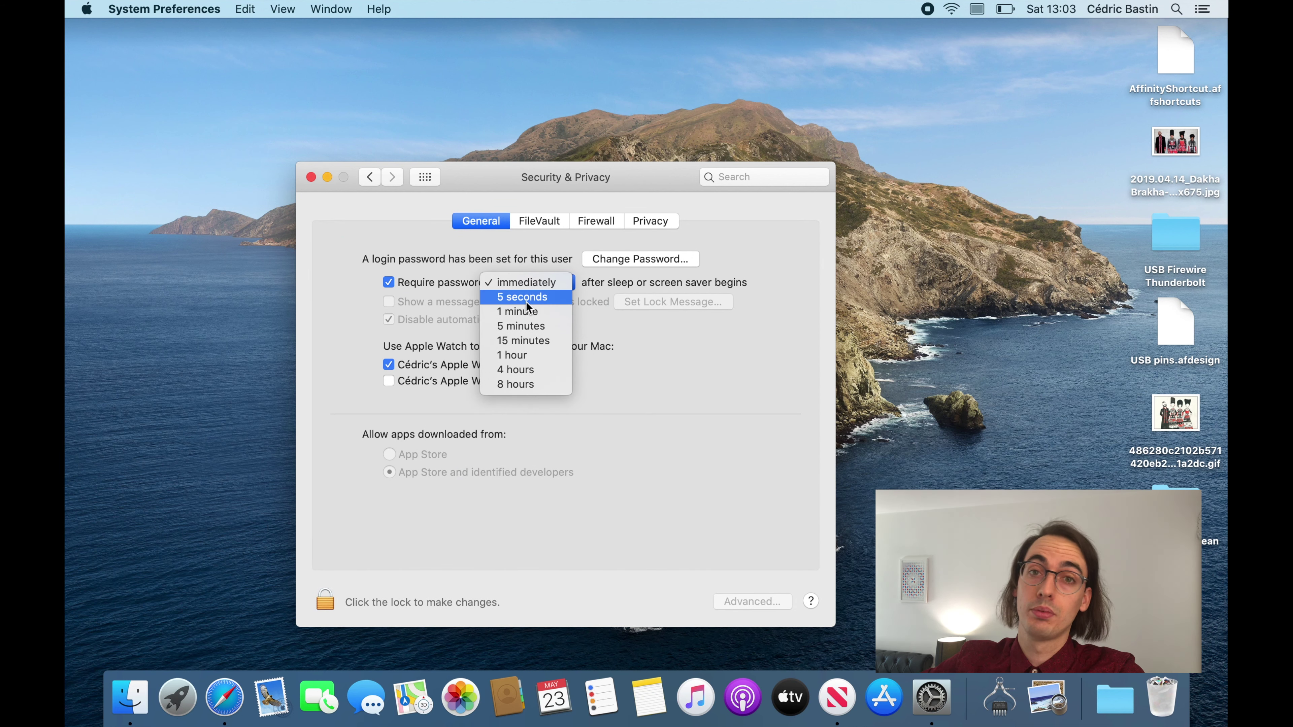
{"action": "left_click", "coordinate": [526, 301]}
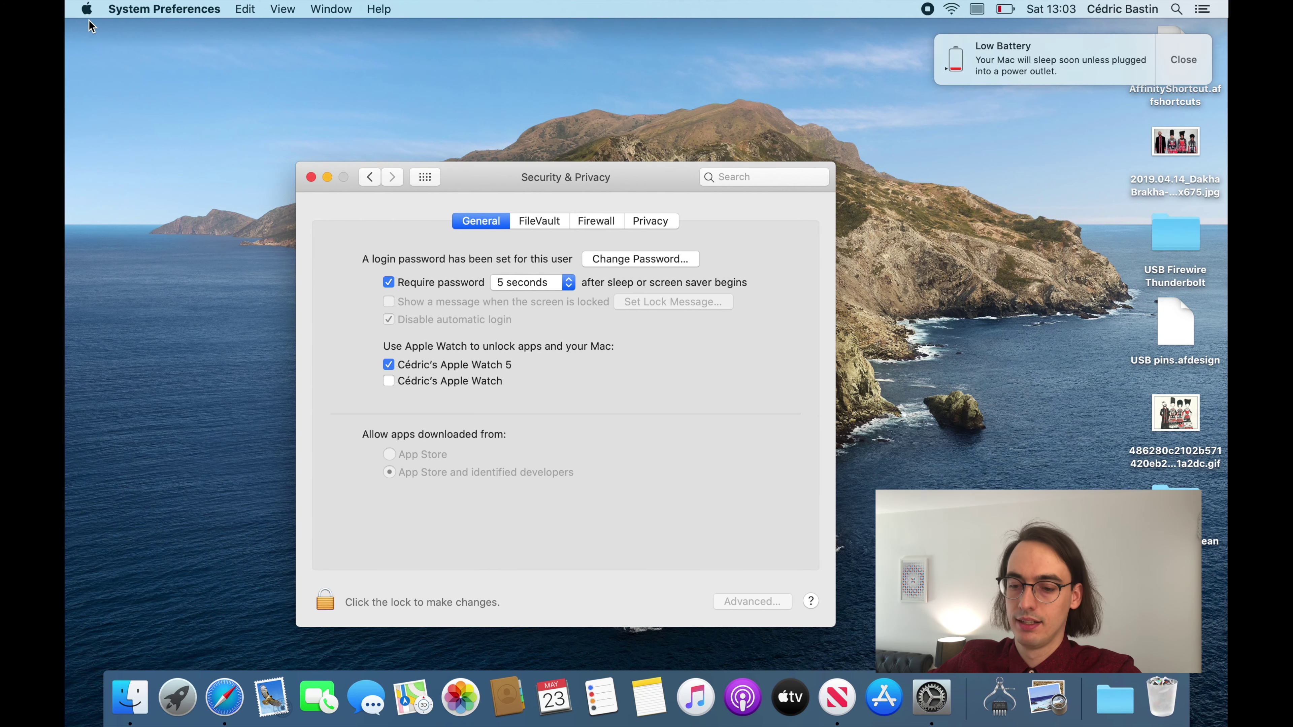
{"action": "mouse_move", "coordinate": [68, 5]}
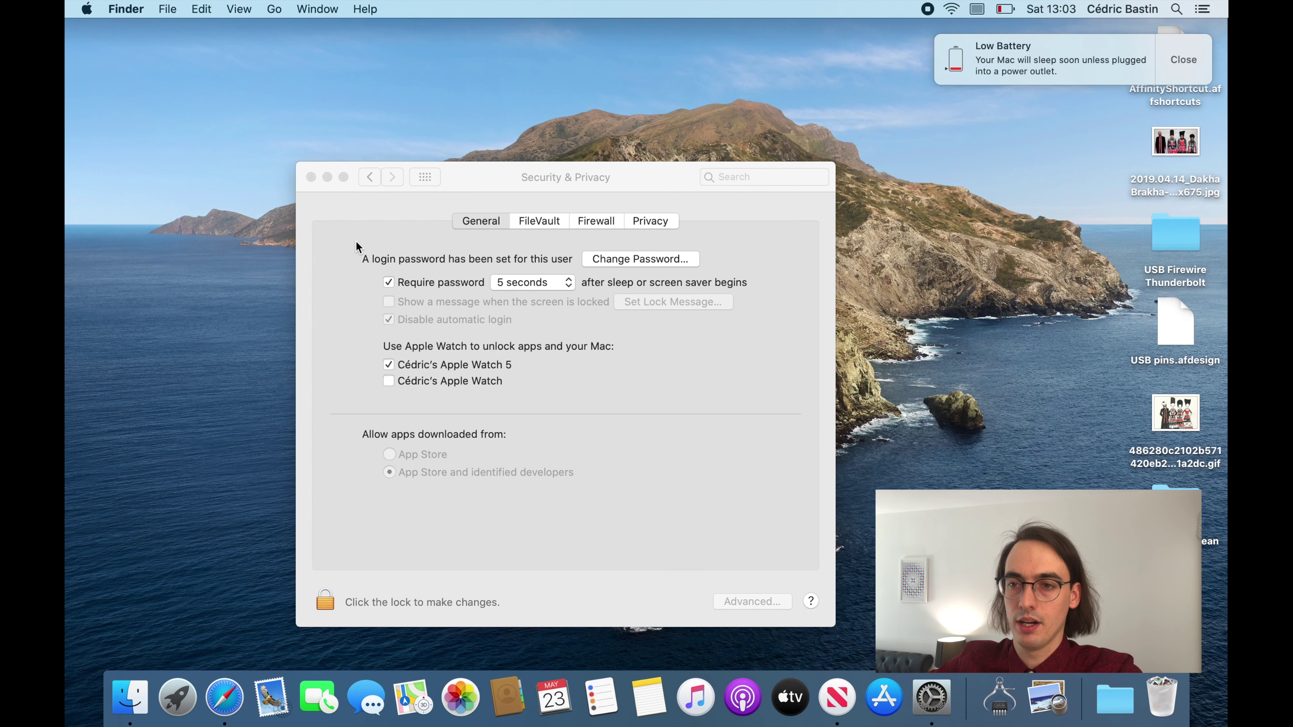
{"action": "left_click", "coordinate": [372, 217]}
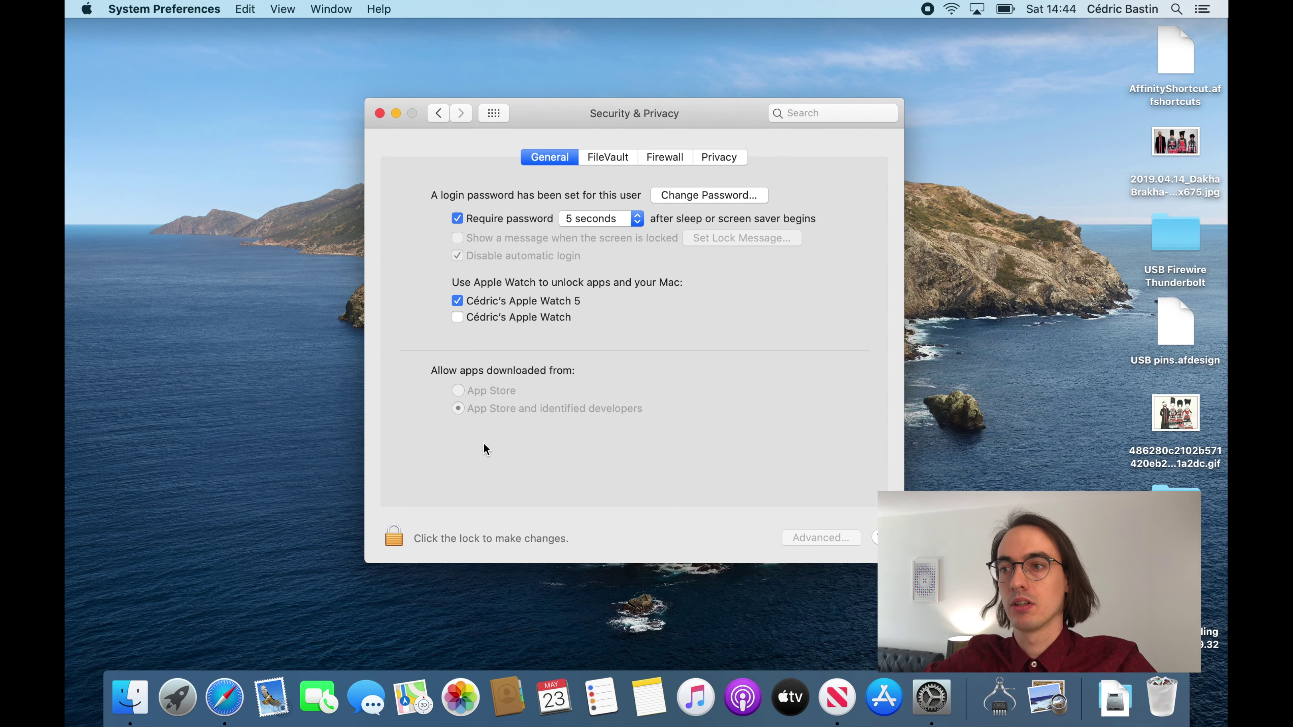
{"action": "left_click", "coordinate": [616, 157]}
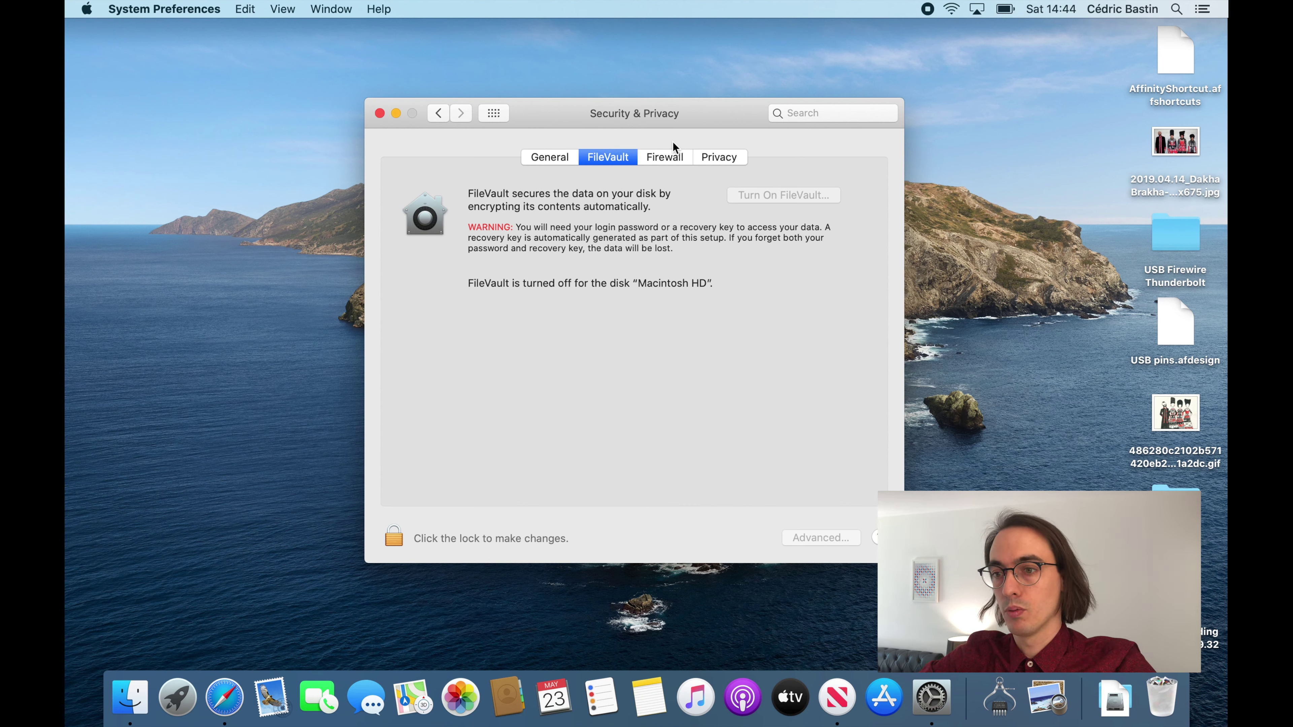
Step: Browse Firewall and Privacy's Contacts, Calendars, Reminders, Photos and Location Services lists
{"action": "left_click", "coordinate": [673, 157]}
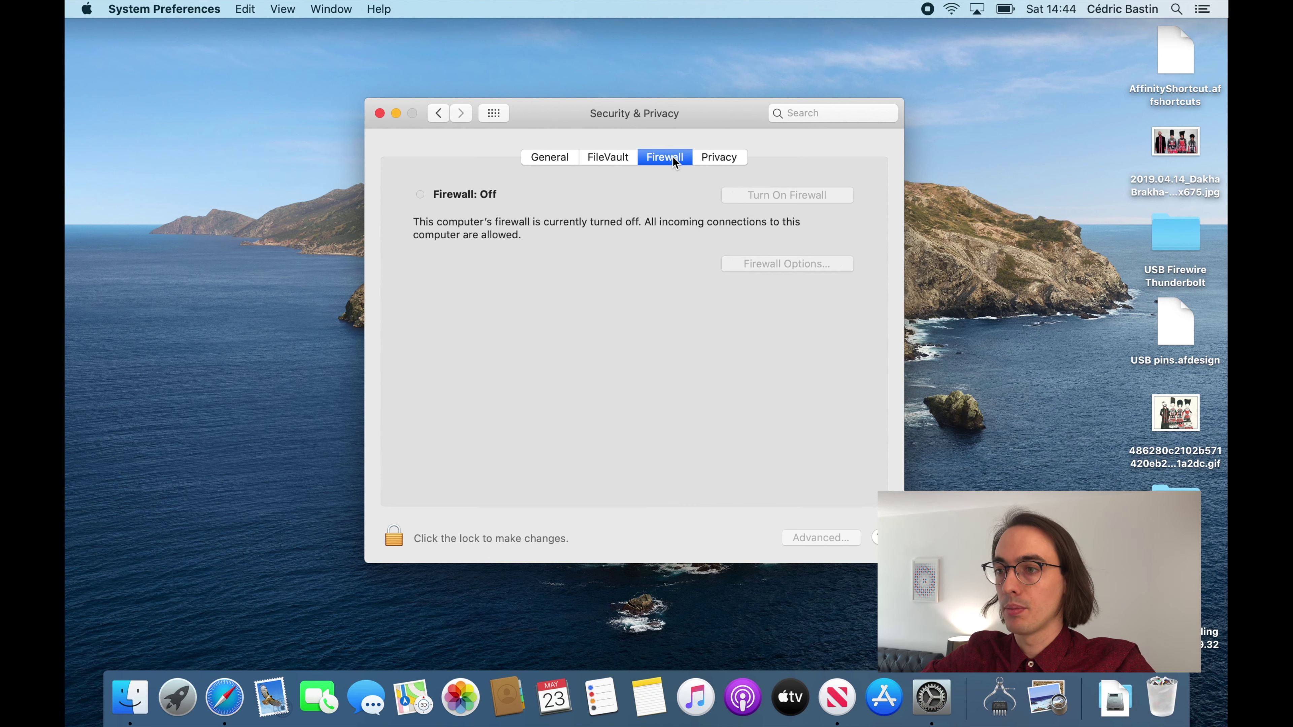
{"action": "left_click", "coordinate": [723, 159]}
{"action": "scroll", "coordinate": [459, 399], "scroll_direction": "down", "scroll_amount": 5}
{"action": "scroll", "coordinate": [458, 397], "scroll_direction": "up", "scroll_amount": 5}
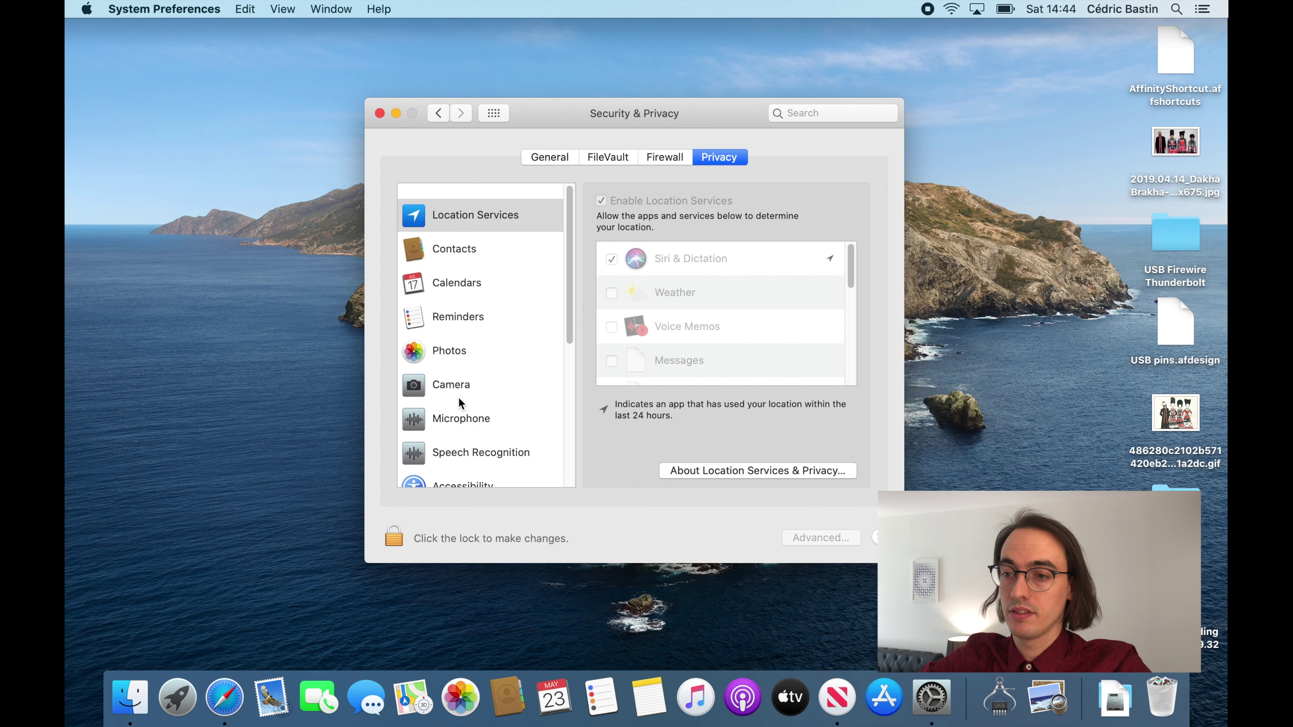
{"action": "left_click", "coordinate": [458, 234]}
{"action": "left_click", "coordinate": [472, 269]}
{"action": "left_click", "coordinate": [471, 304]}
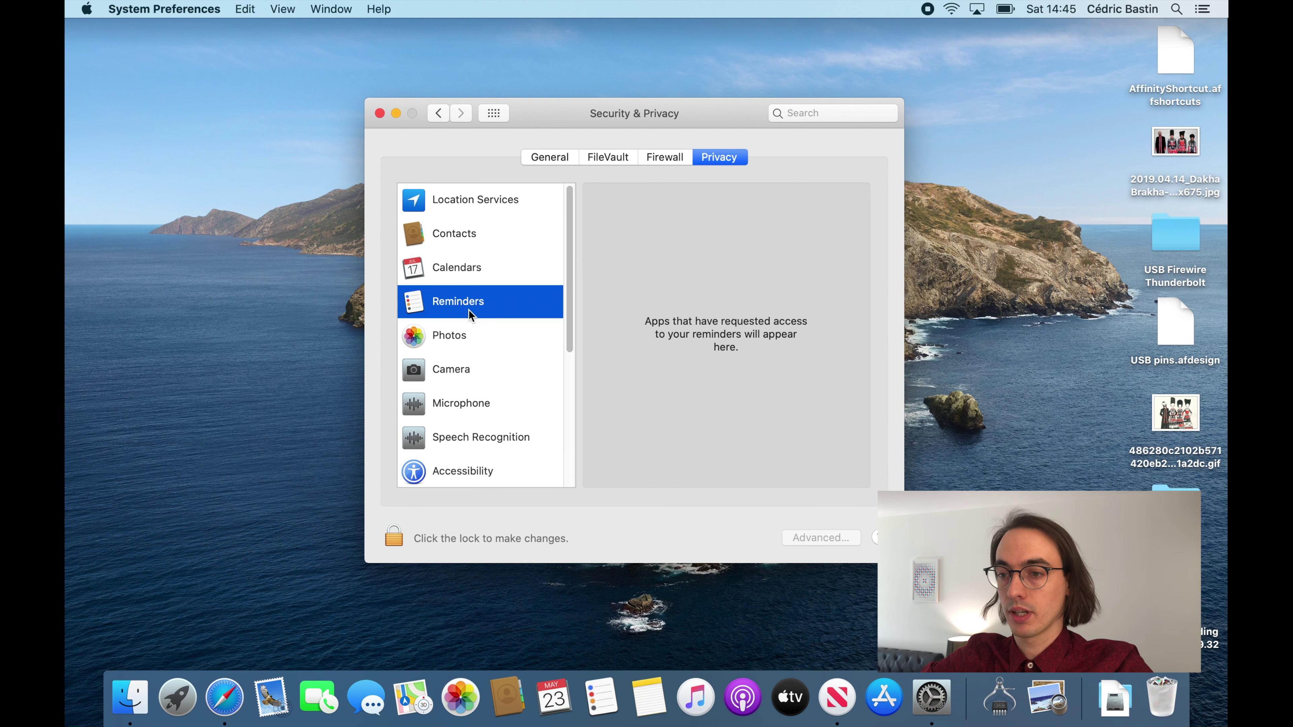
{"action": "left_click", "coordinate": [464, 337]}
{"action": "left_click", "coordinate": [535, 201]}
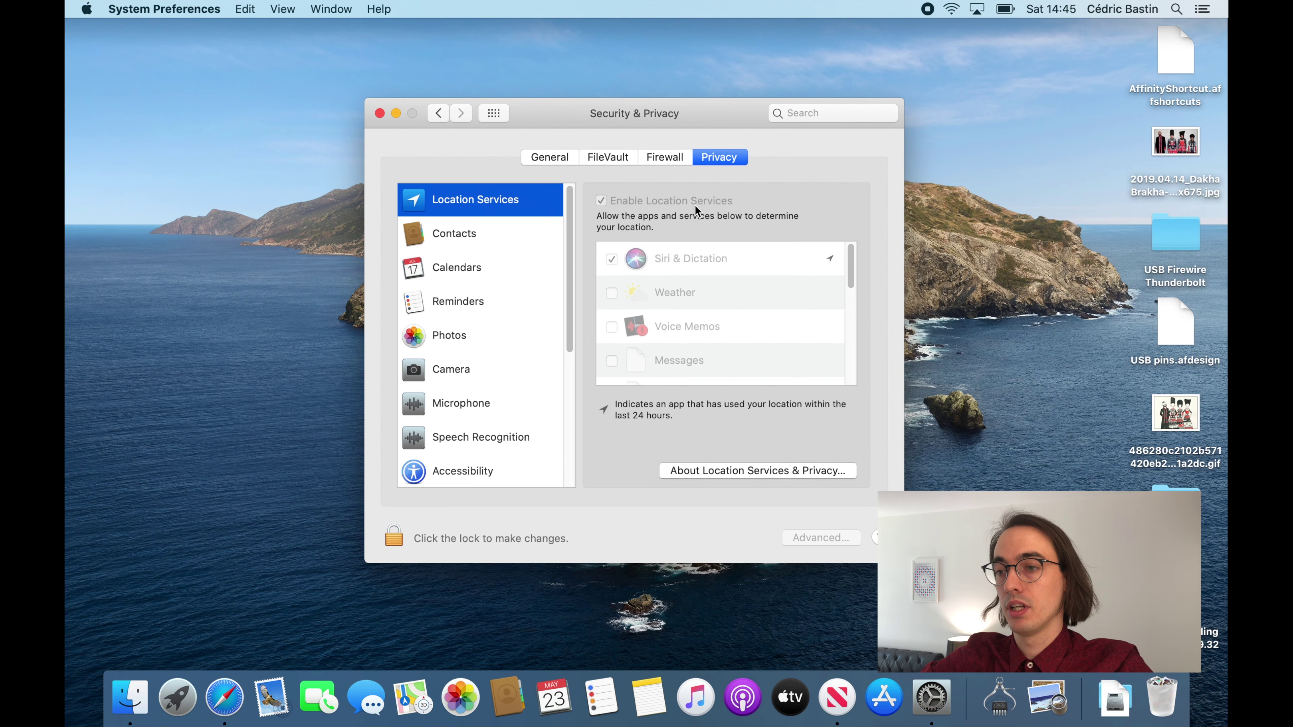
{"action": "scroll", "coordinate": [720, 283], "scroll_direction": "down", "scroll_amount": 3}
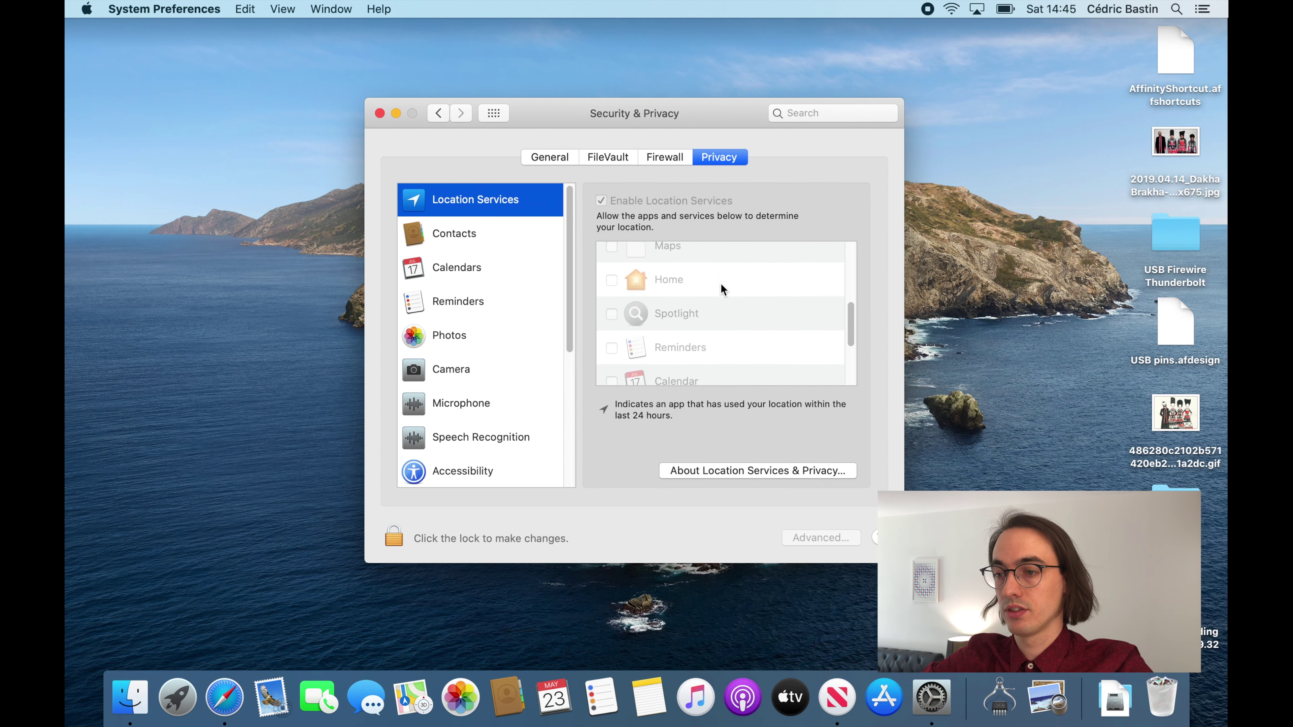
{"action": "scroll", "coordinate": [713, 306], "scroll_direction": "down", "scroll_amount": 5}
{"action": "scroll", "coordinate": [704, 376], "scroll_direction": "up", "scroll_amount": 5}
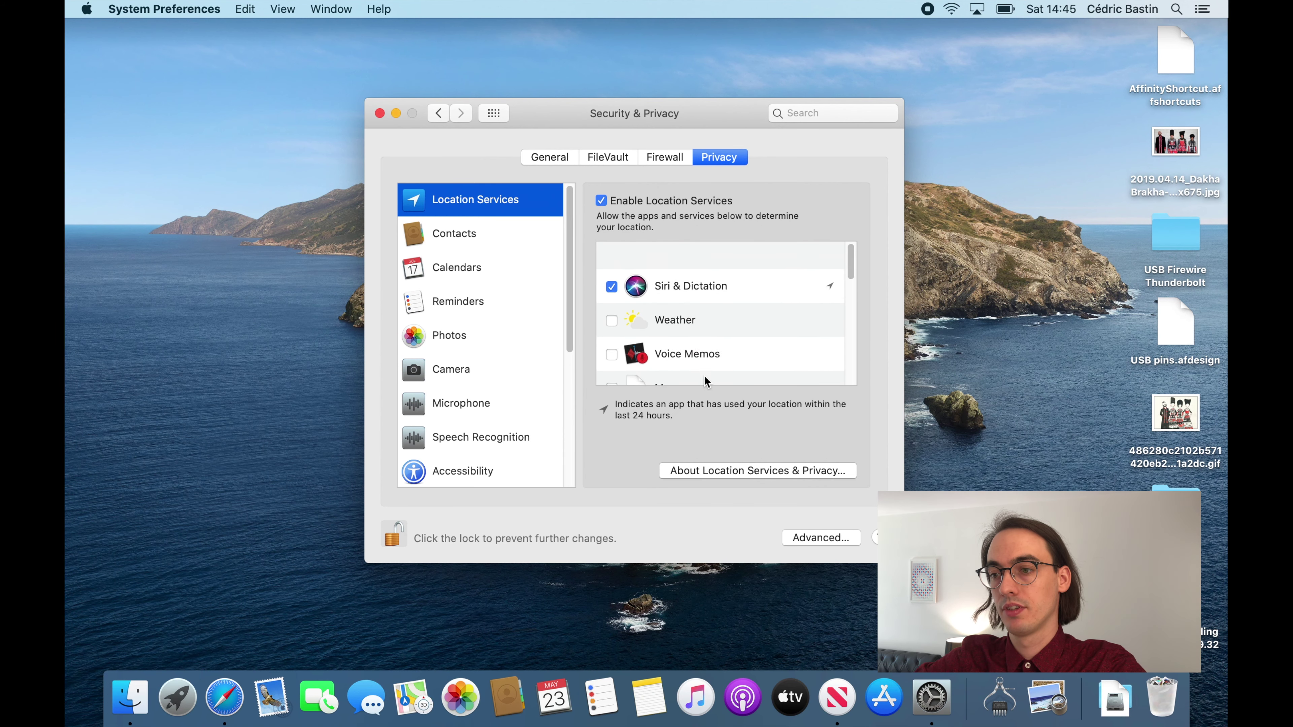
Step: Check Weather in Notification Center, then open the System Services location Details
{"action": "left_click", "coordinate": [1194, 6]}
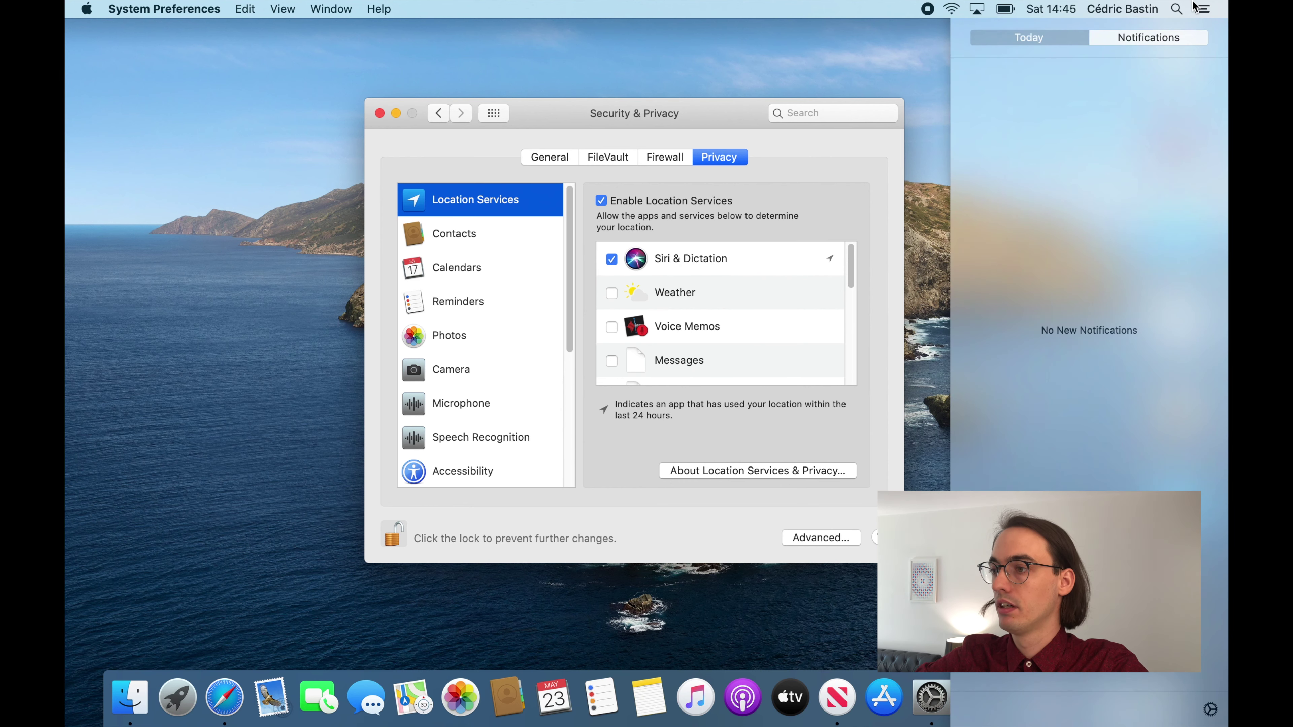
{"action": "left_click", "coordinate": [612, 293]}
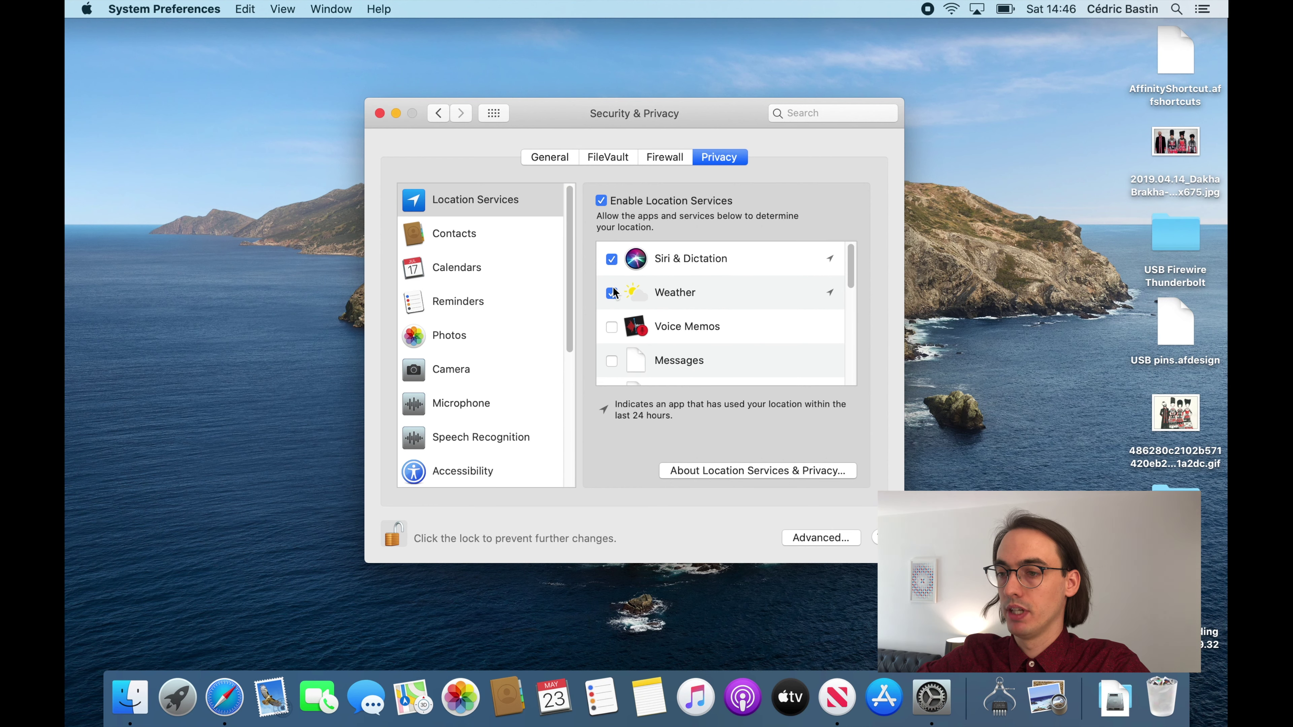
{"action": "left_click", "coordinate": [1193, 6]}
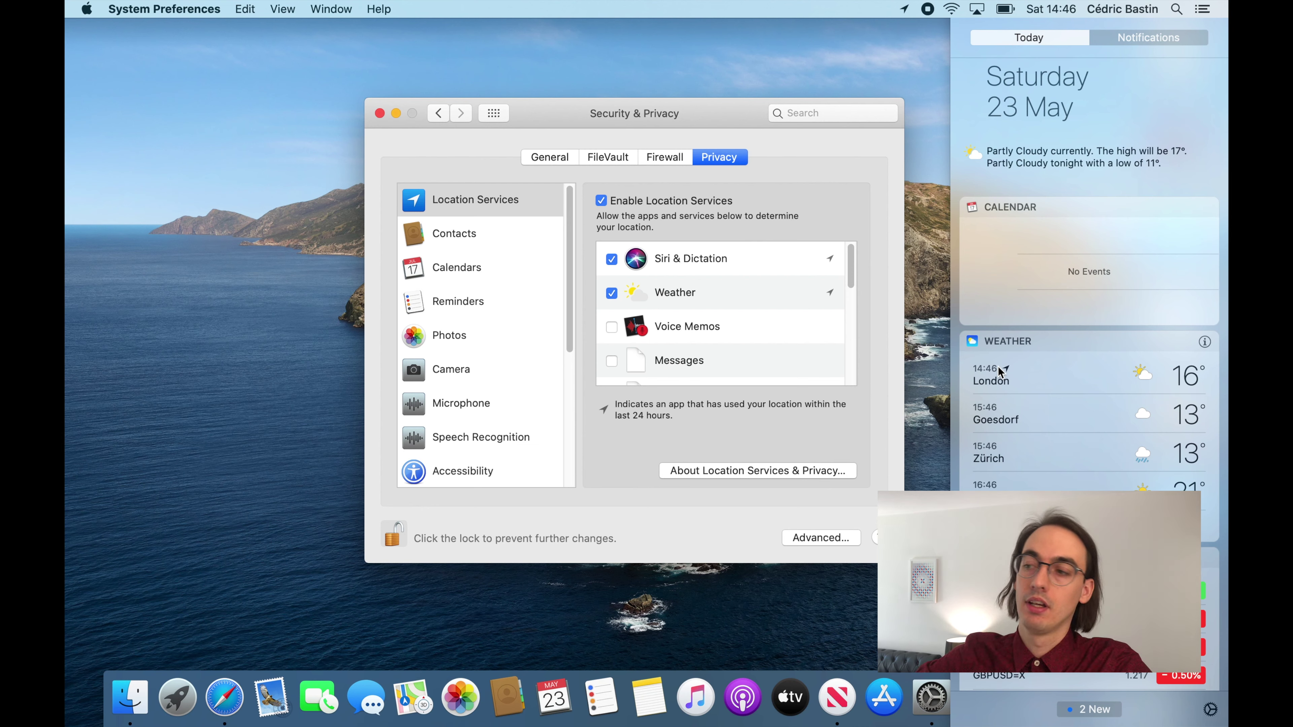
{"action": "left_click", "coordinate": [885, 316]}
{"action": "scroll", "coordinate": [692, 331], "scroll_direction": "down", "scroll_amount": 5}
{"action": "scroll", "coordinate": [692, 331], "scroll_direction": "up", "scroll_amount": 5}
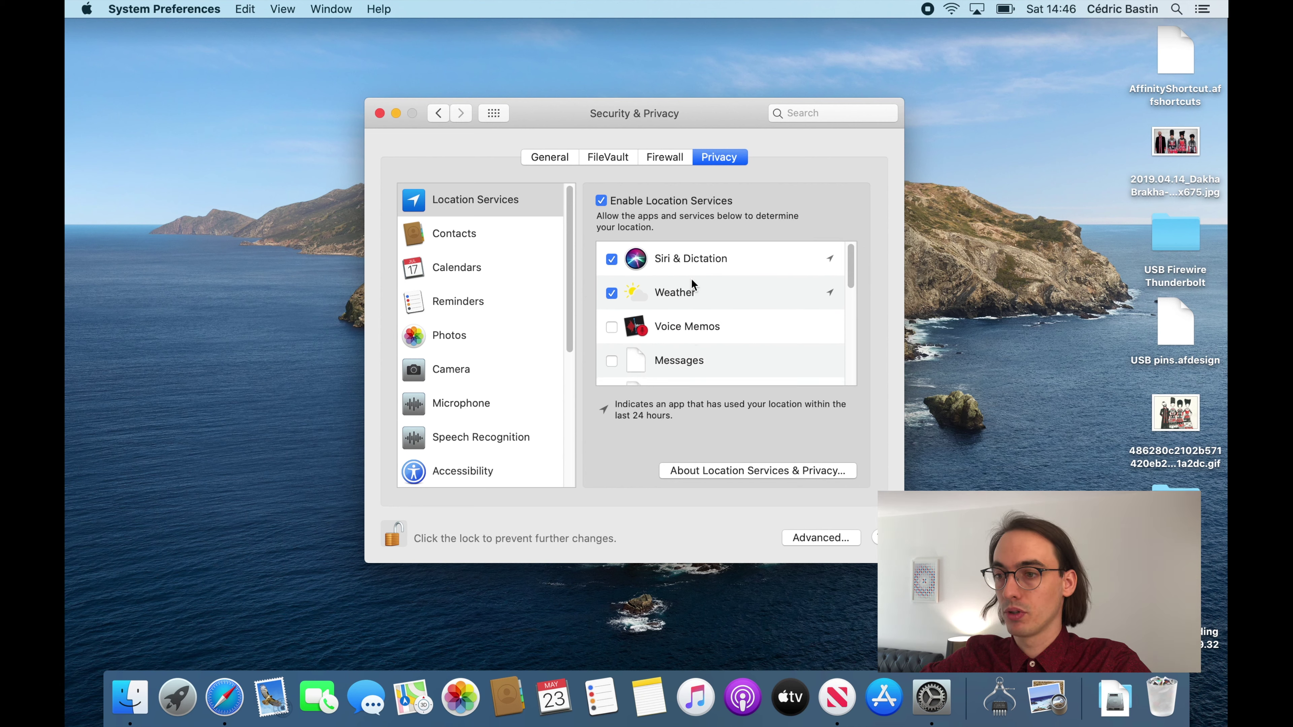
{"action": "scroll", "coordinate": [694, 296], "scroll_direction": "down", "scroll_amount": 10}
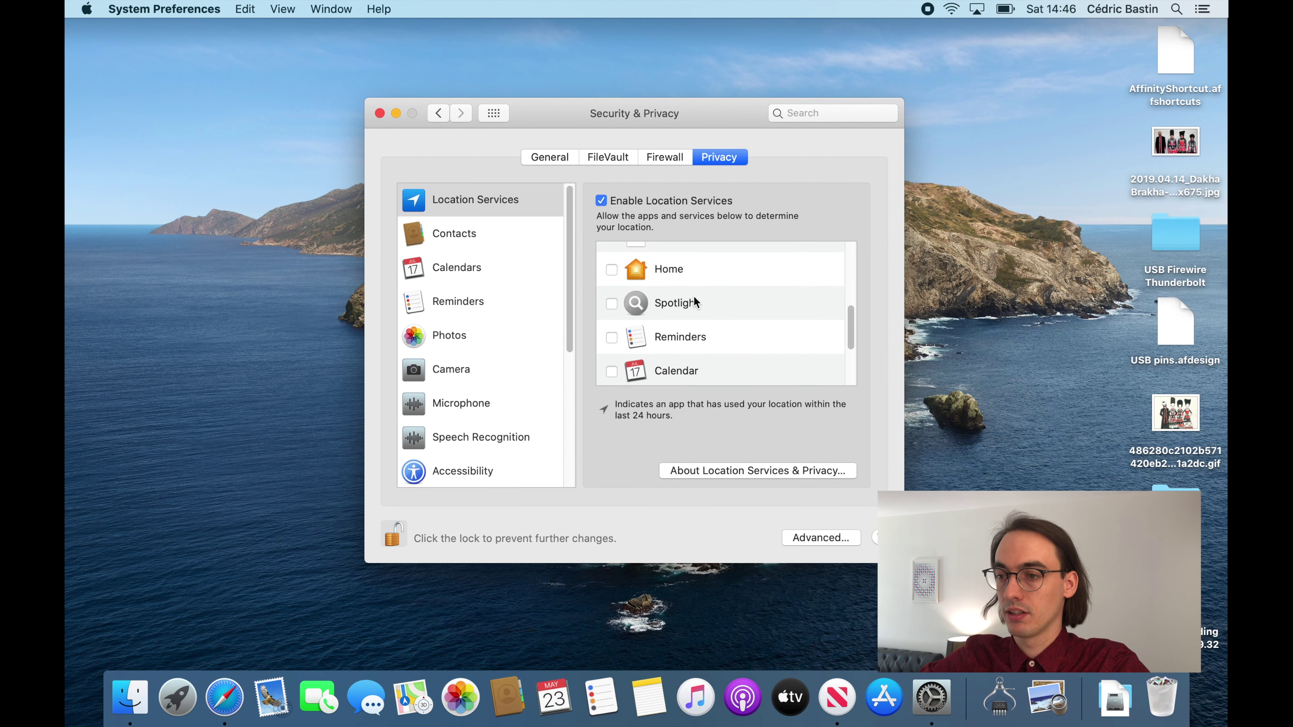
{"action": "left_click", "coordinate": [765, 366]}
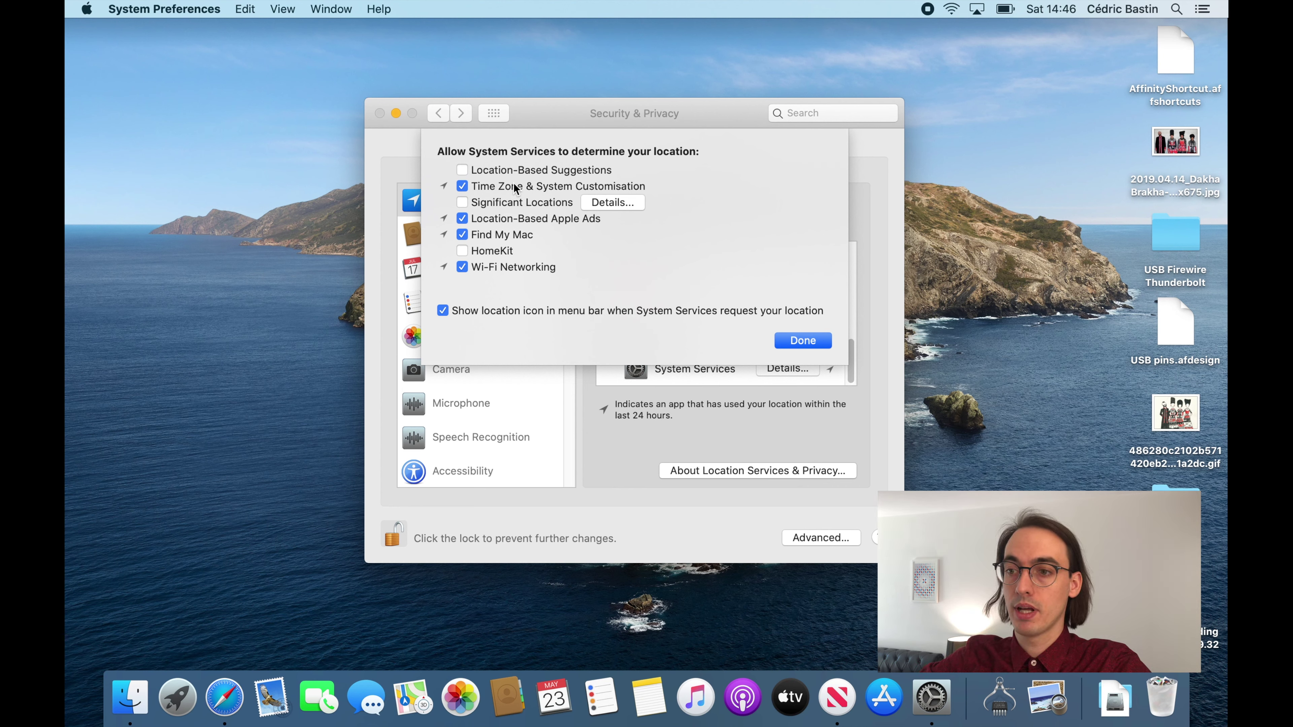
Step: Enable Location-Based Suggestions and the menu-bar location icon; disable Location-Based Apple Ads and Find My Mac
{"action": "left_click", "coordinate": [492, 171]}
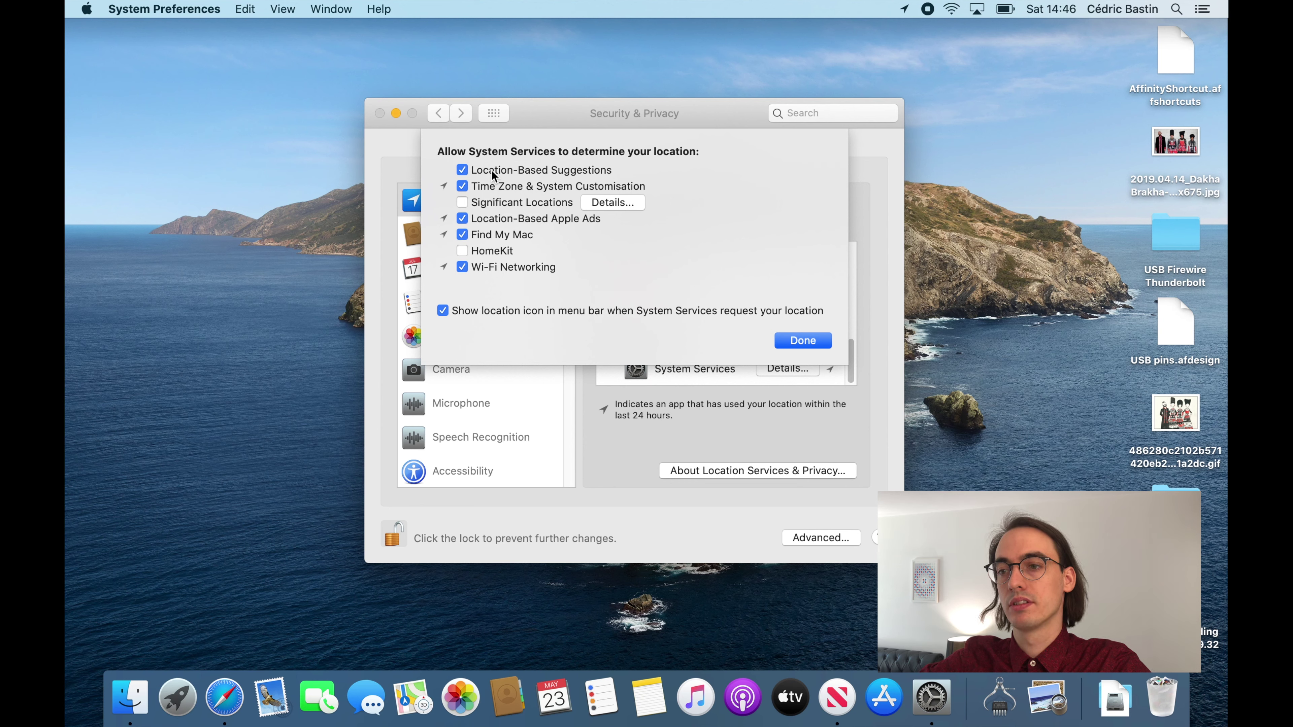
{"action": "left_click", "coordinate": [553, 218]}
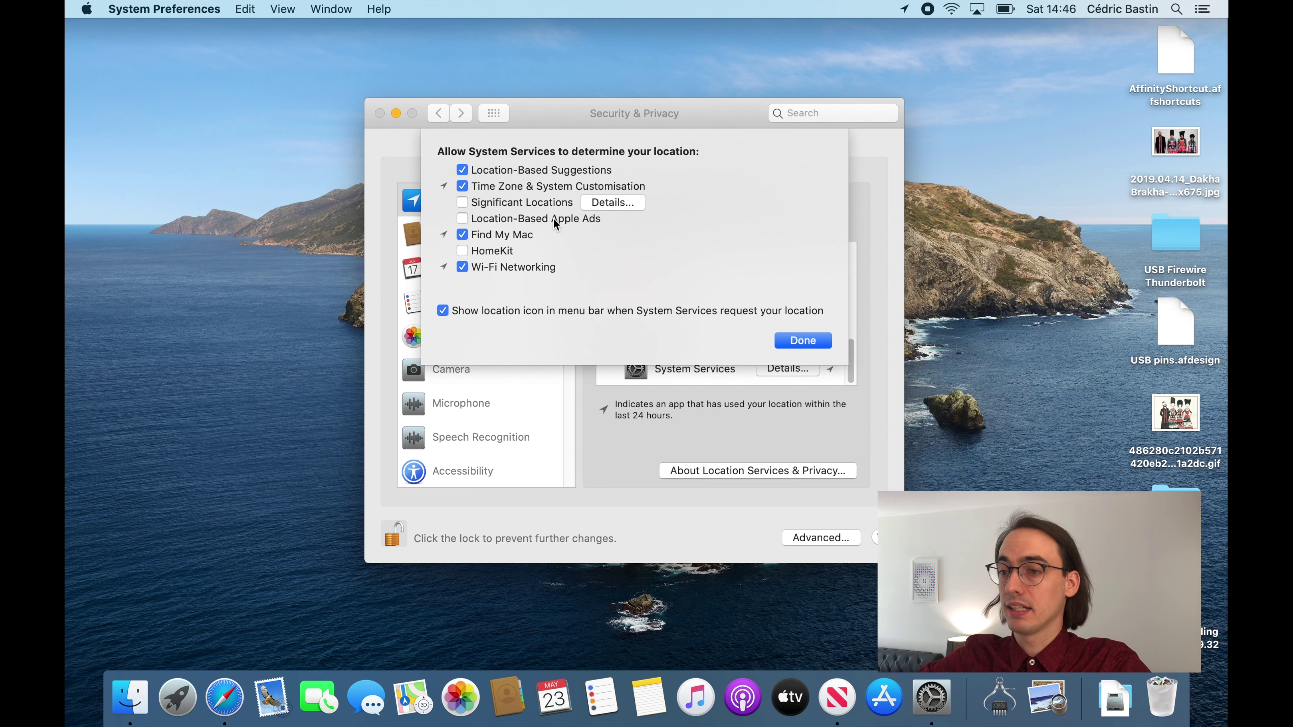
{"action": "left_click", "coordinate": [503, 237]}
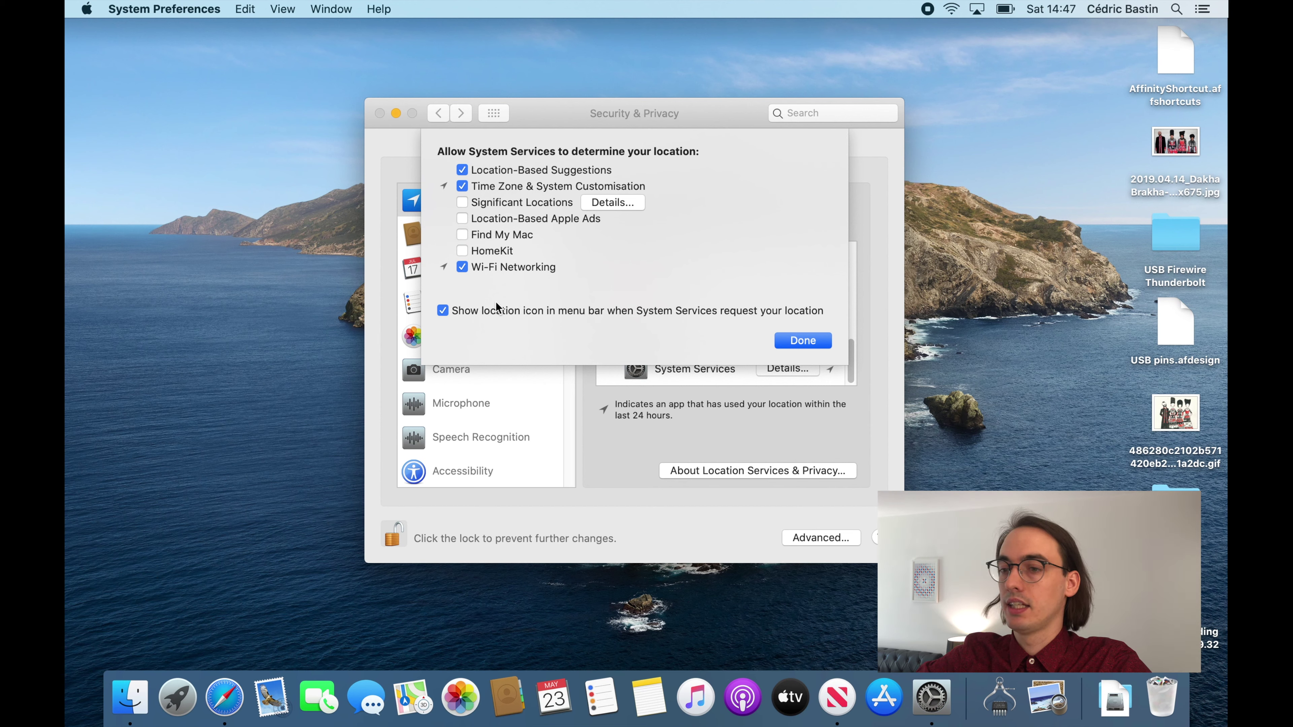
{"action": "left_click", "coordinate": [471, 312]}
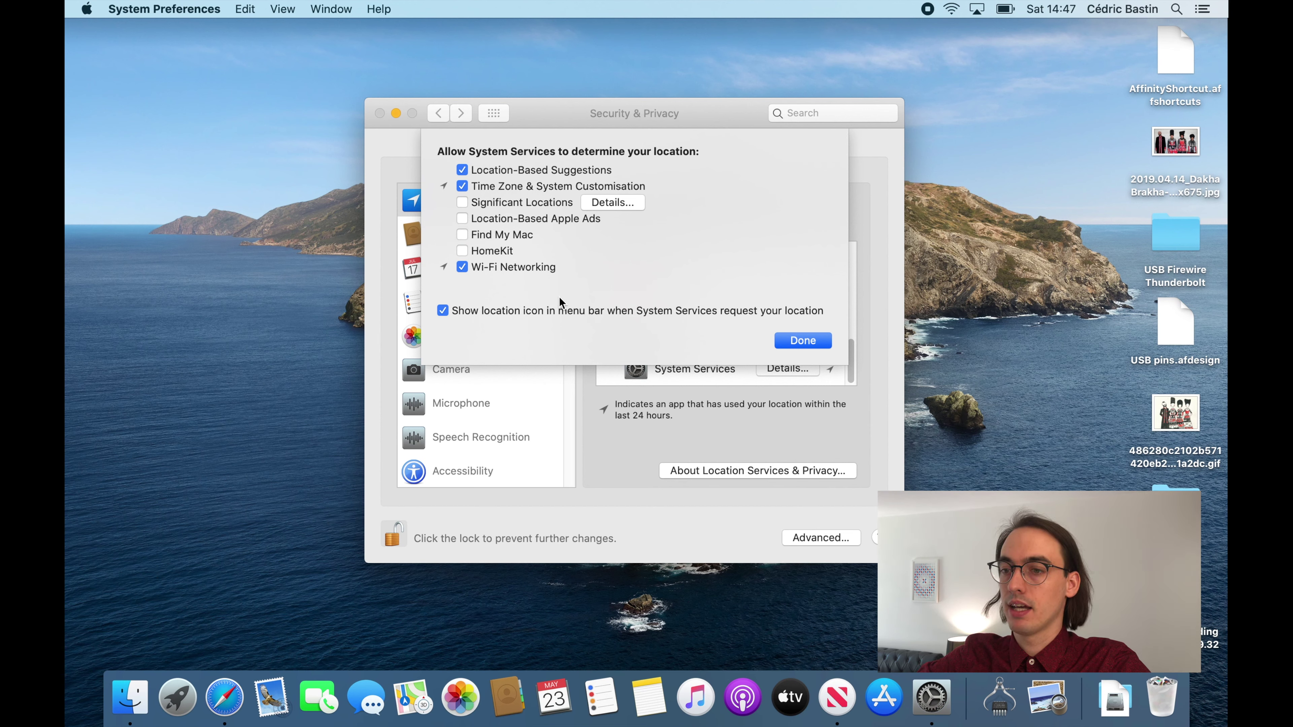
{"action": "left_click", "coordinate": [803, 340]}
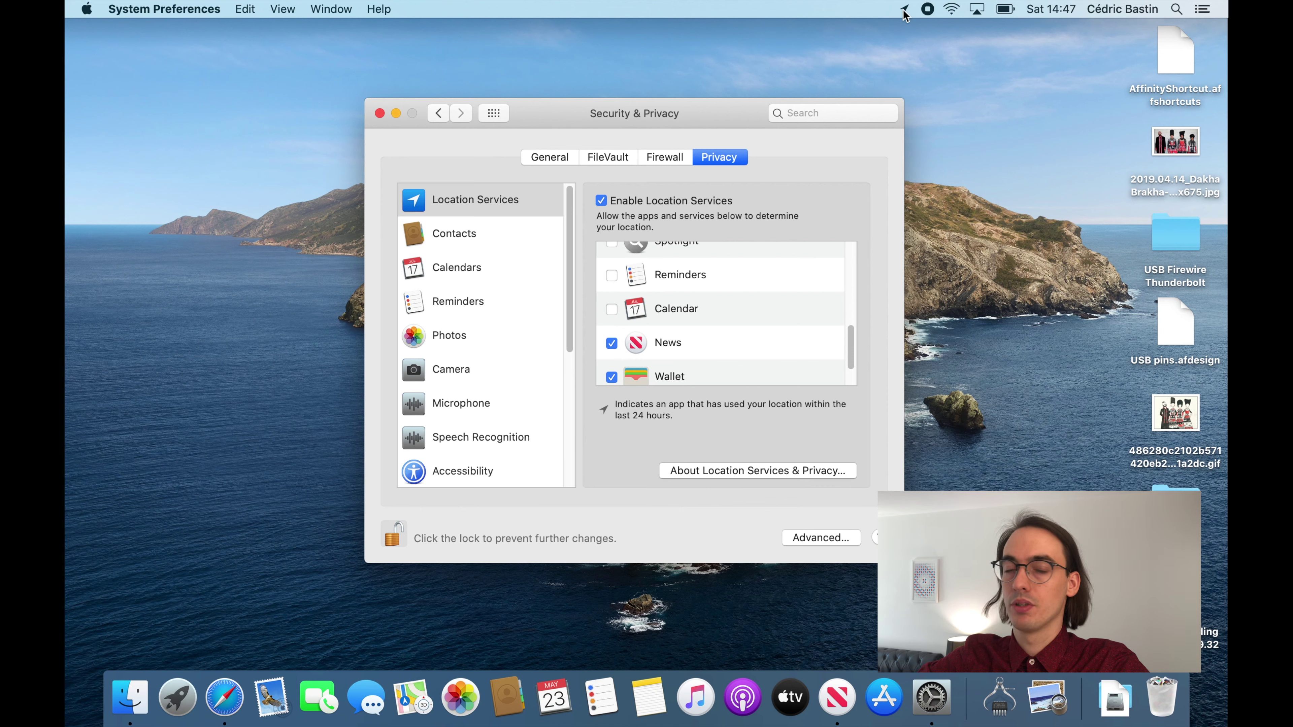
Step: Check which apps use location from the menu bar, then open Software Update
{"action": "left_click", "coordinate": [904, 10]}
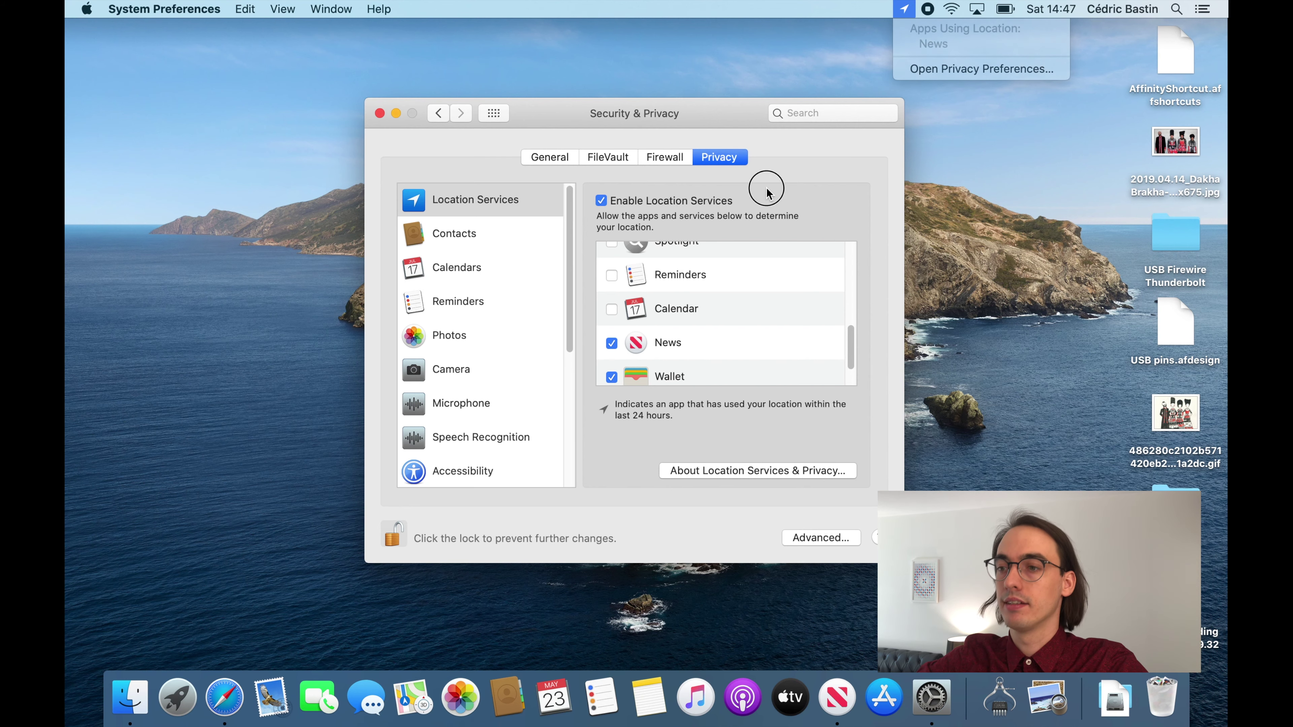
{"action": "key", "text": "super+l"}
{"action": "left_click", "coordinate": [401, 412]}
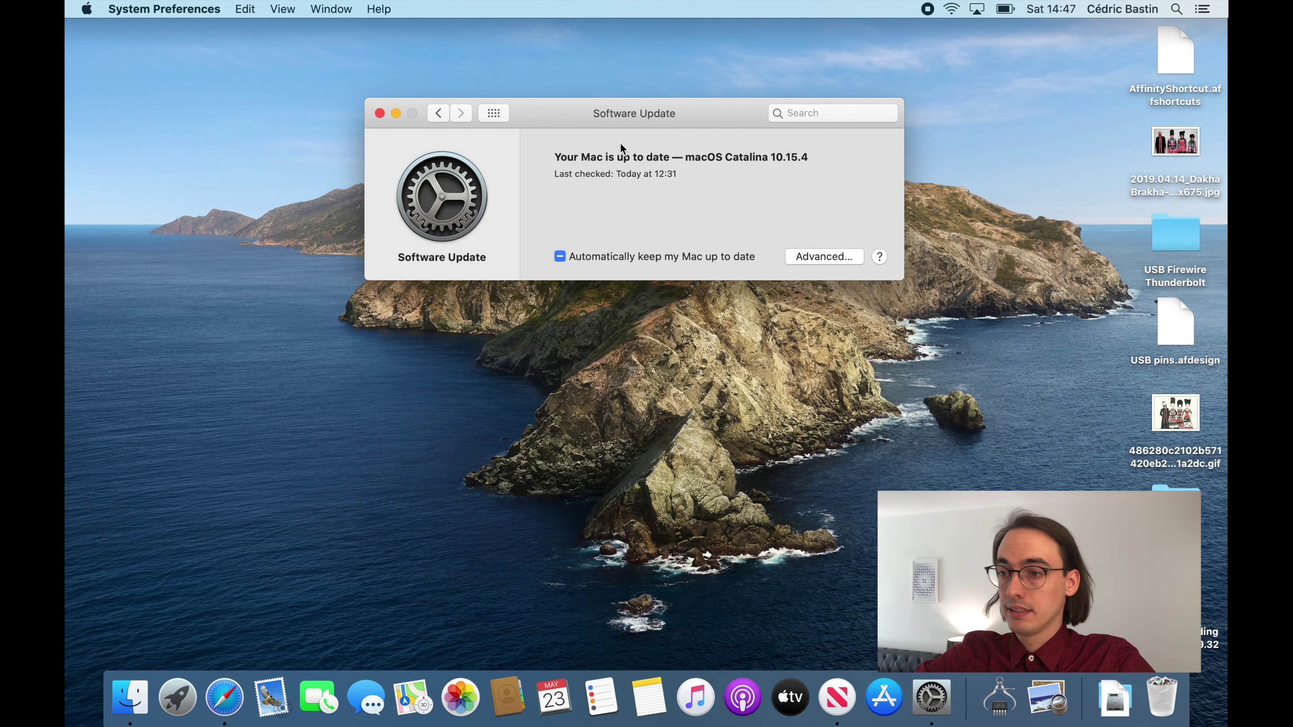
Step: Check Install macOS updates under Advanced…, authenticate, and move to the Bluetooth pane
{"action": "left_click", "coordinate": [815, 255]}
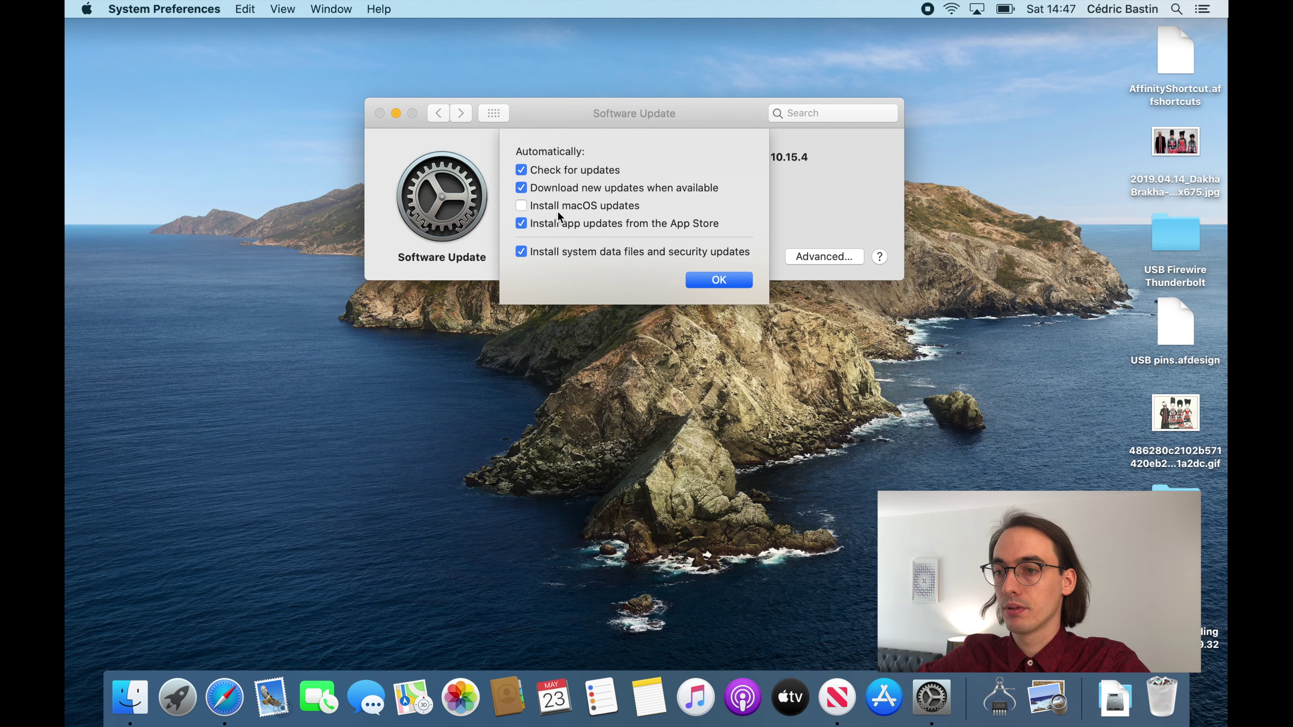
{"action": "left_click", "coordinate": [719, 279]}
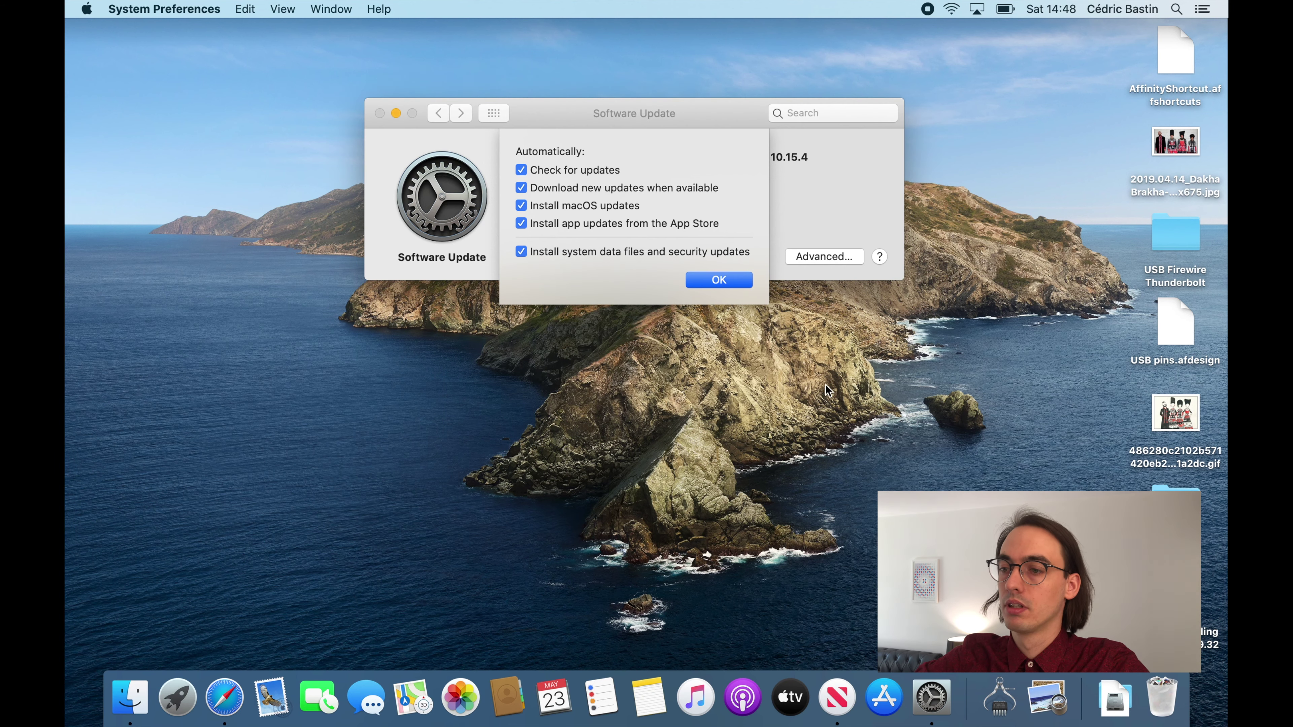
{"action": "left_click", "coordinate": [719, 280]}
{"action": "left_click", "coordinate": [541, 406]}
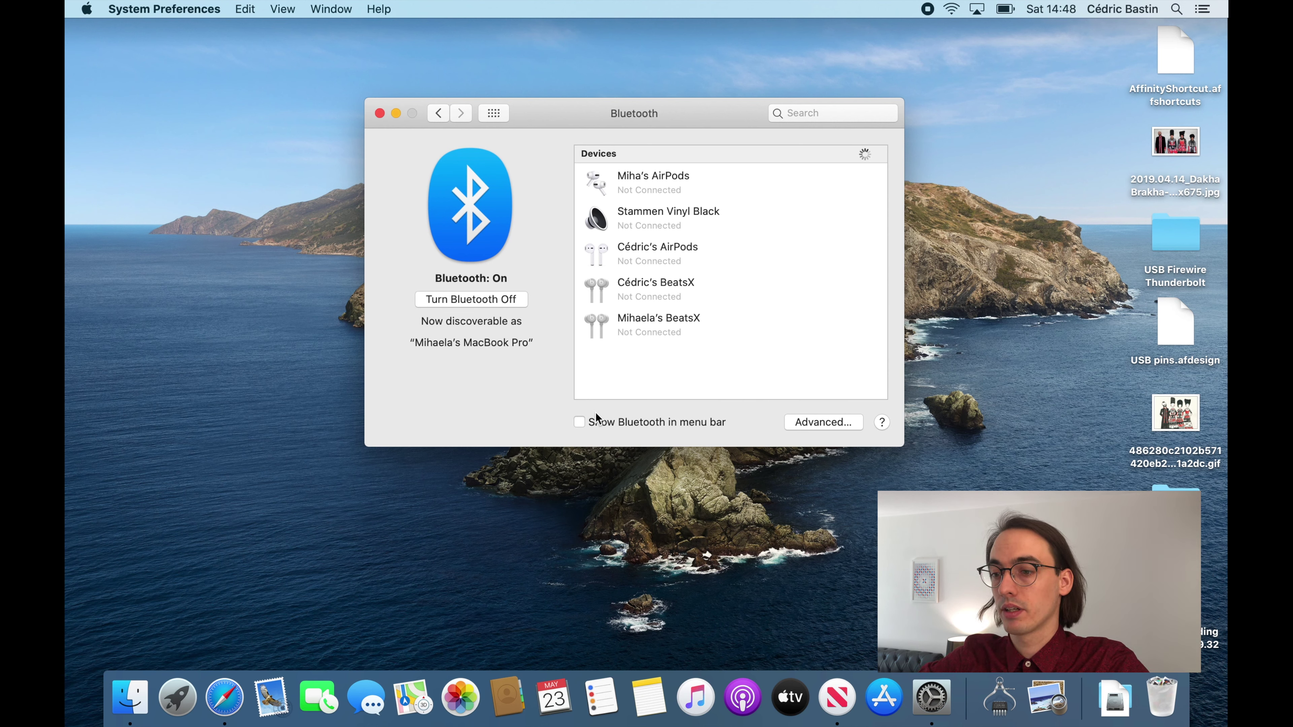
Step: Show Bluetooth in the menu bar and check its new menu-bar menu
{"action": "left_click", "coordinate": [578, 422]}
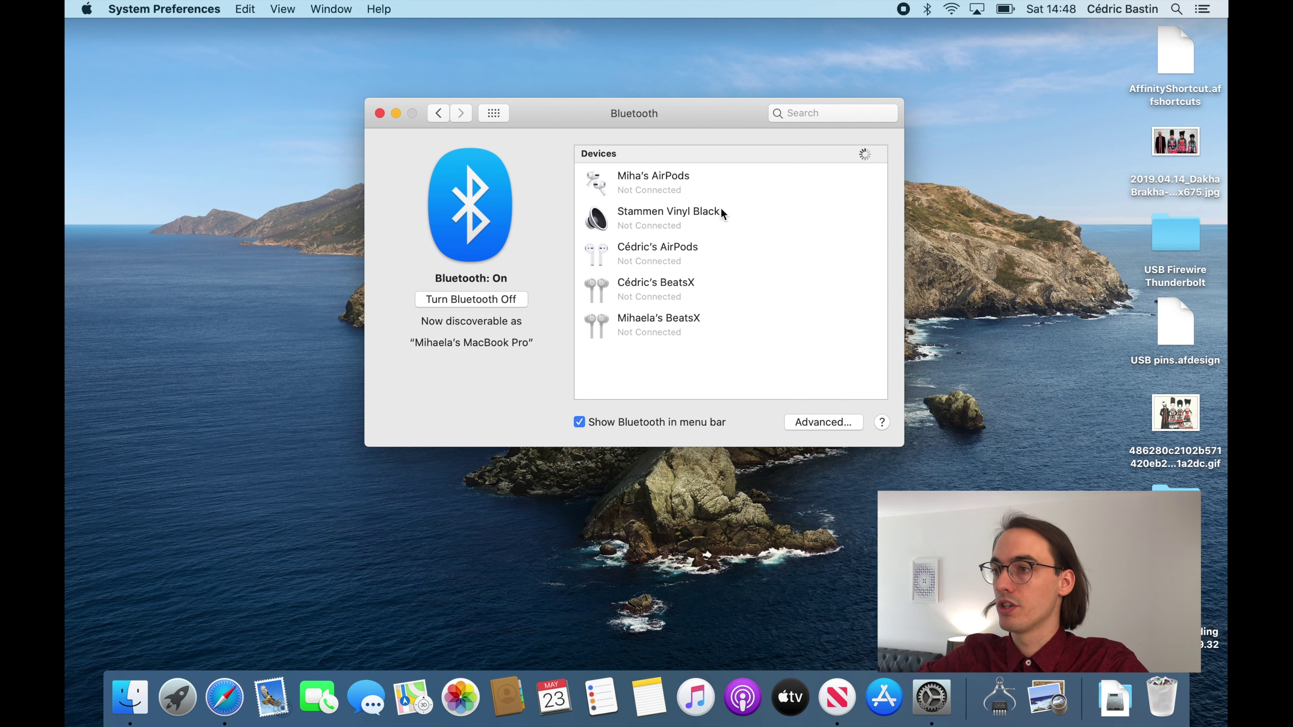
{"action": "left_click", "coordinate": [925, 9]}
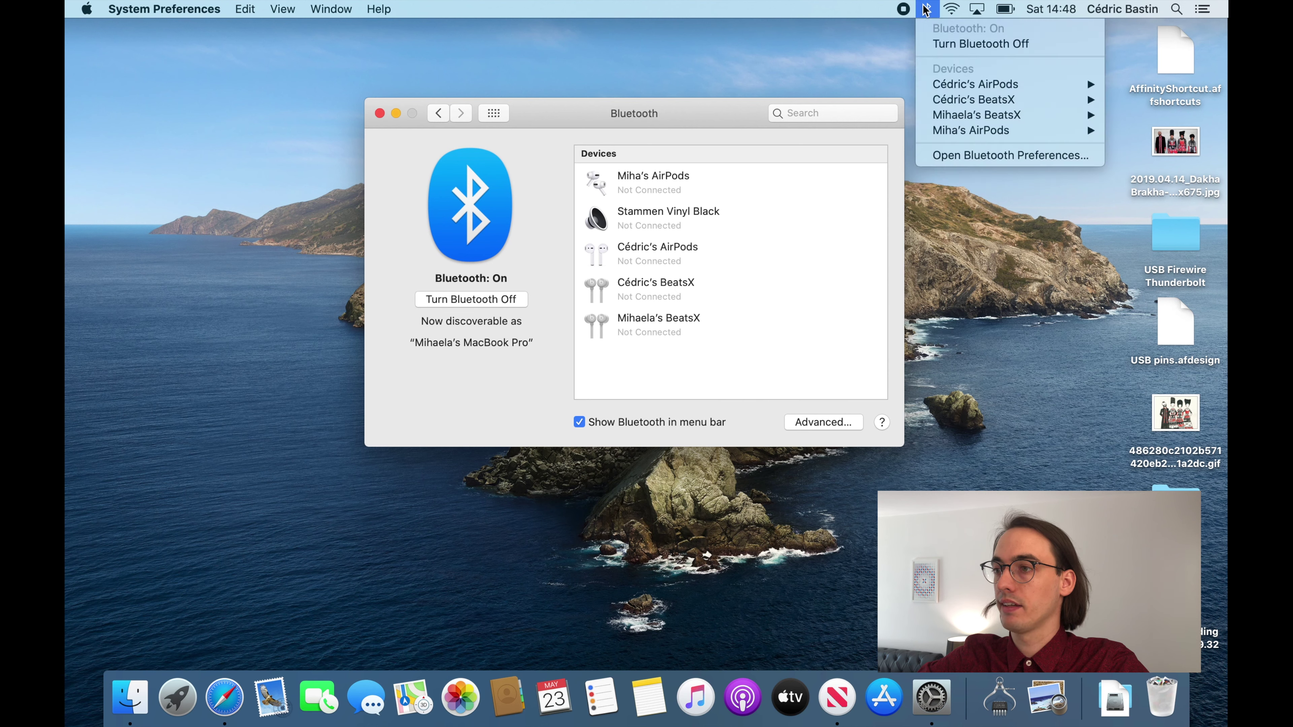
{"action": "left_click", "coordinate": [926, 9]}
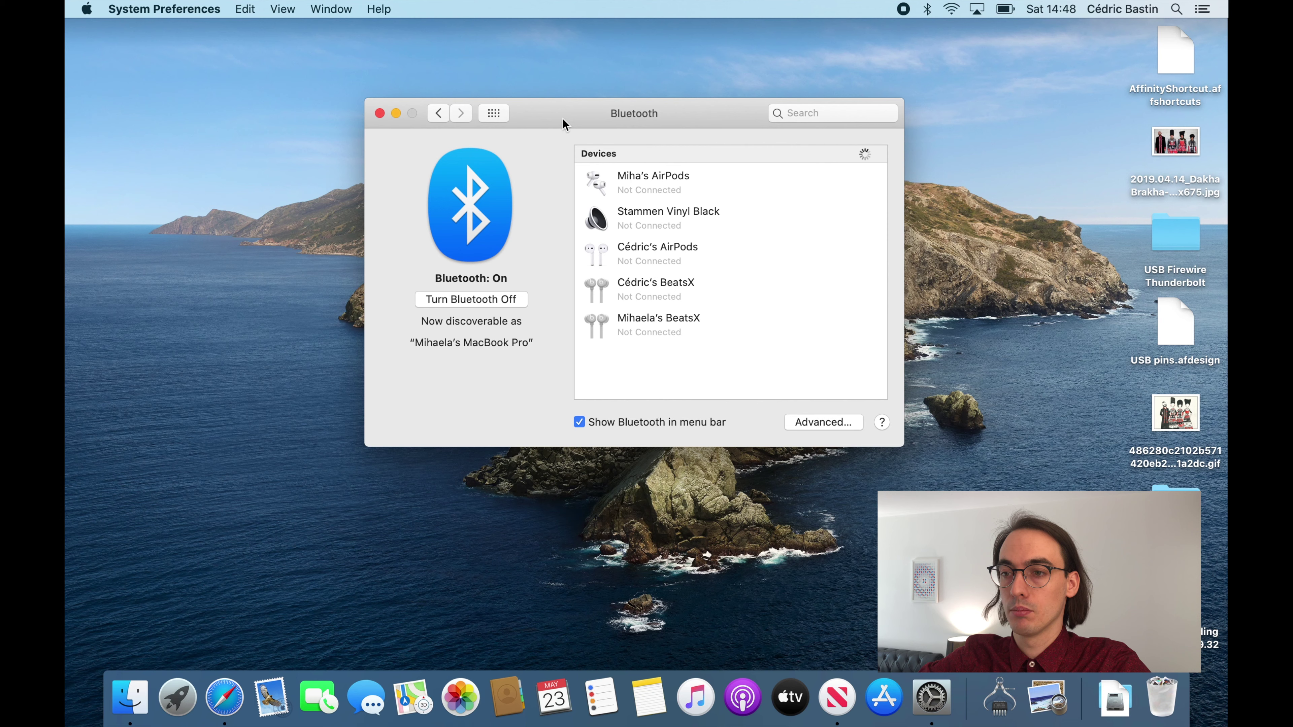
Step: In Sound, show volume in the menu bar and check its output and input device menu
{"action": "left_click", "coordinate": [494, 113]}
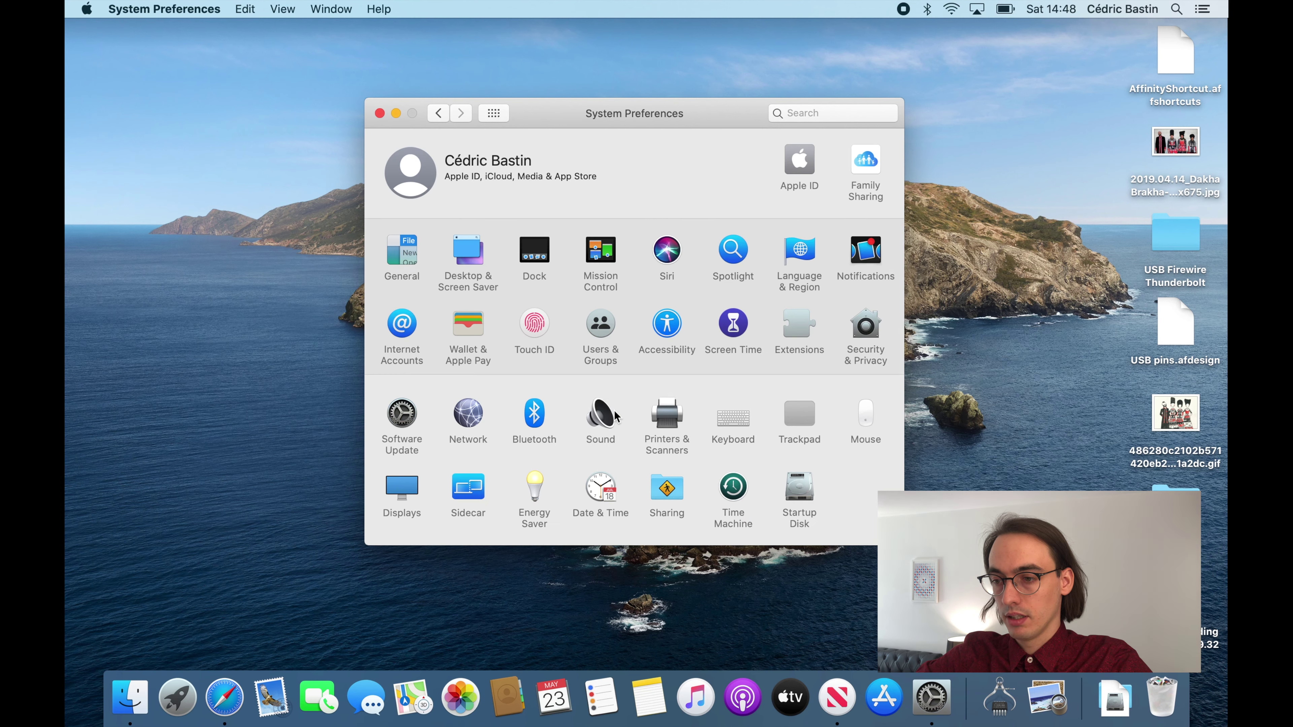
{"action": "left_click", "coordinate": [601, 427]}
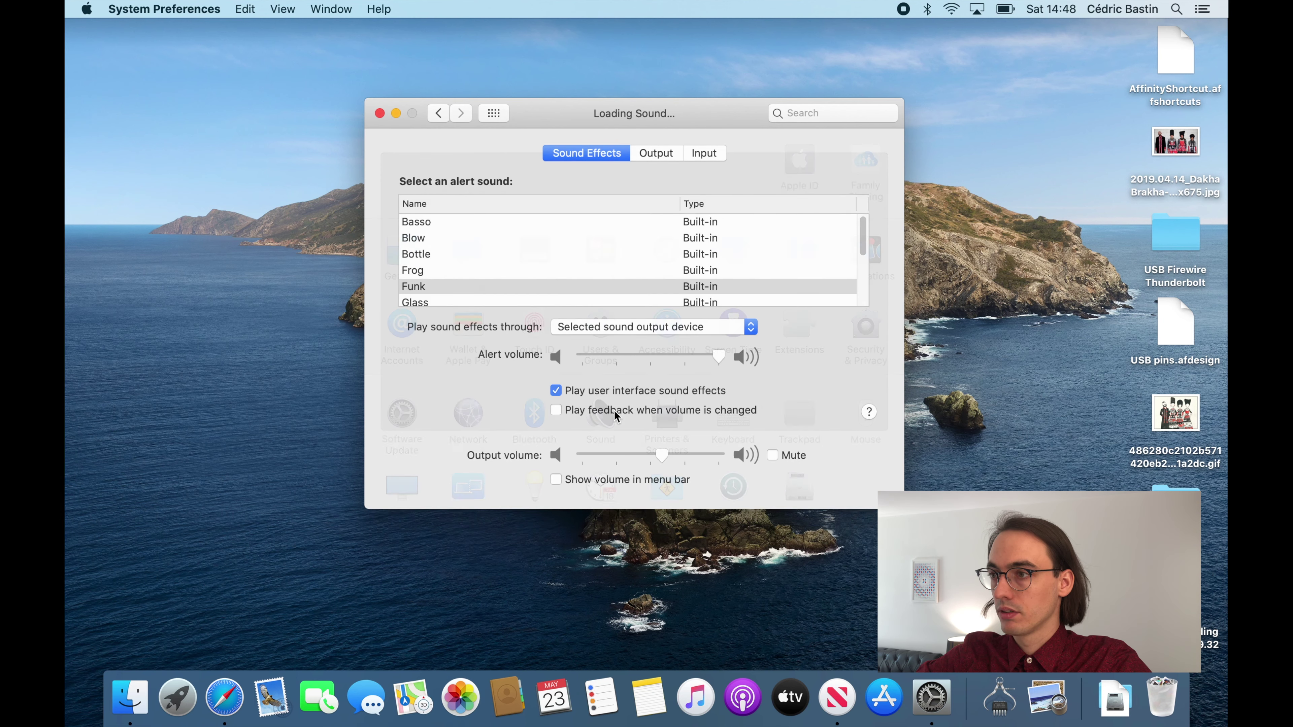
{"action": "left_click", "coordinate": [597, 481]}
{"action": "left_click", "coordinate": [950, 10]}
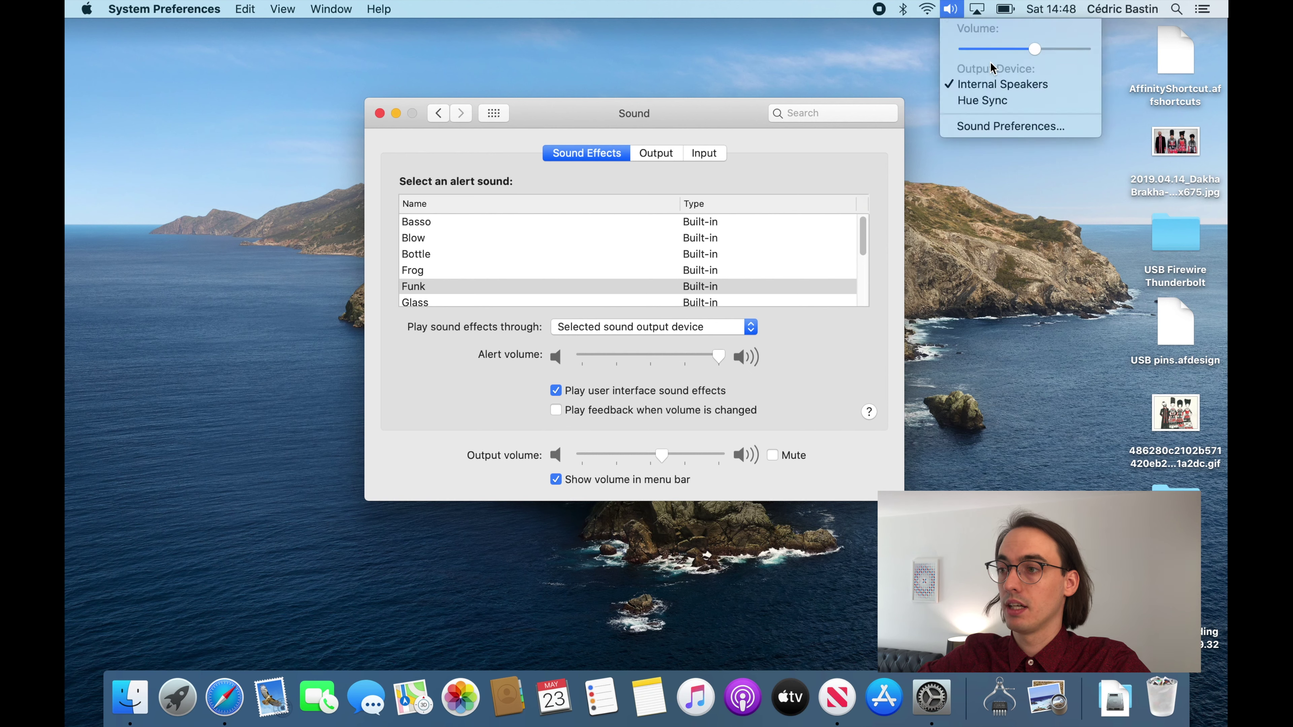
{"action": "left_click", "coordinate": [950, 10]}
{"action": "left_click", "coordinate": [951, 10], "text": "alt"}
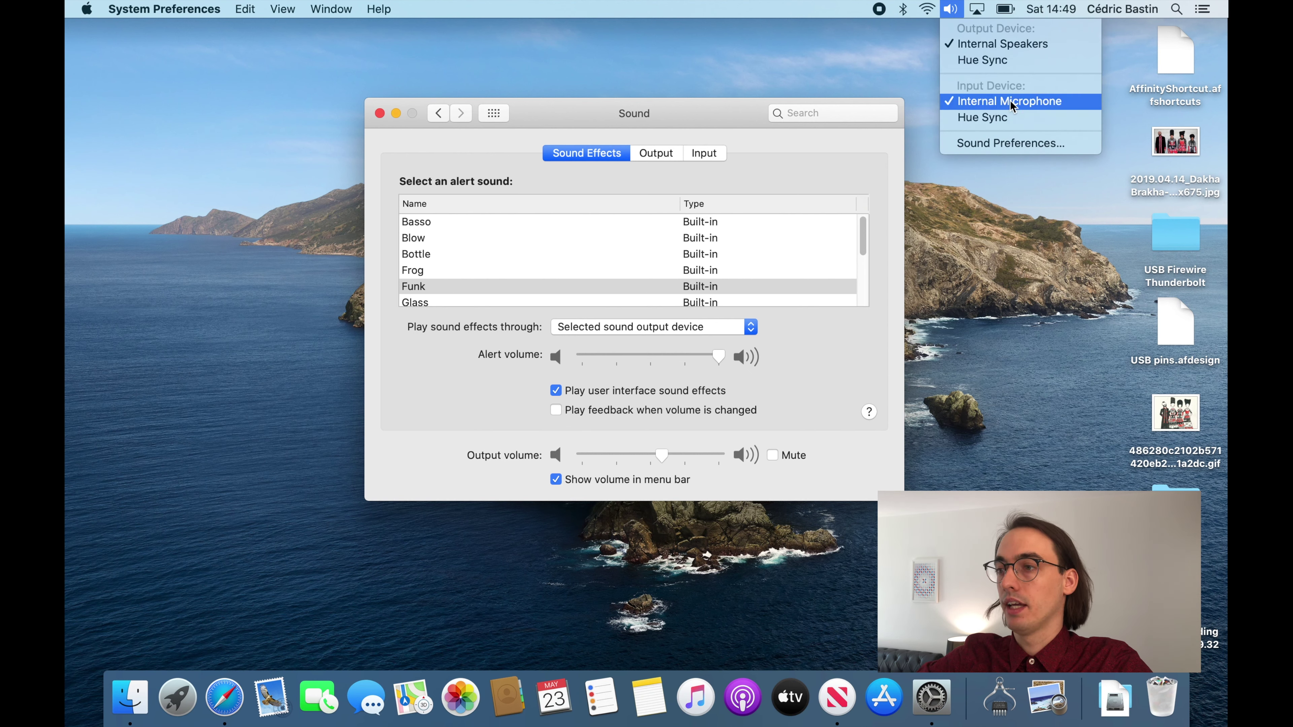
{"action": "left_click", "coordinate": [951, 11]}
Step: Turn off user interface sound effects and review the Output and Input device settings
{"action": "left_click", "coordinate": [617, 394]}
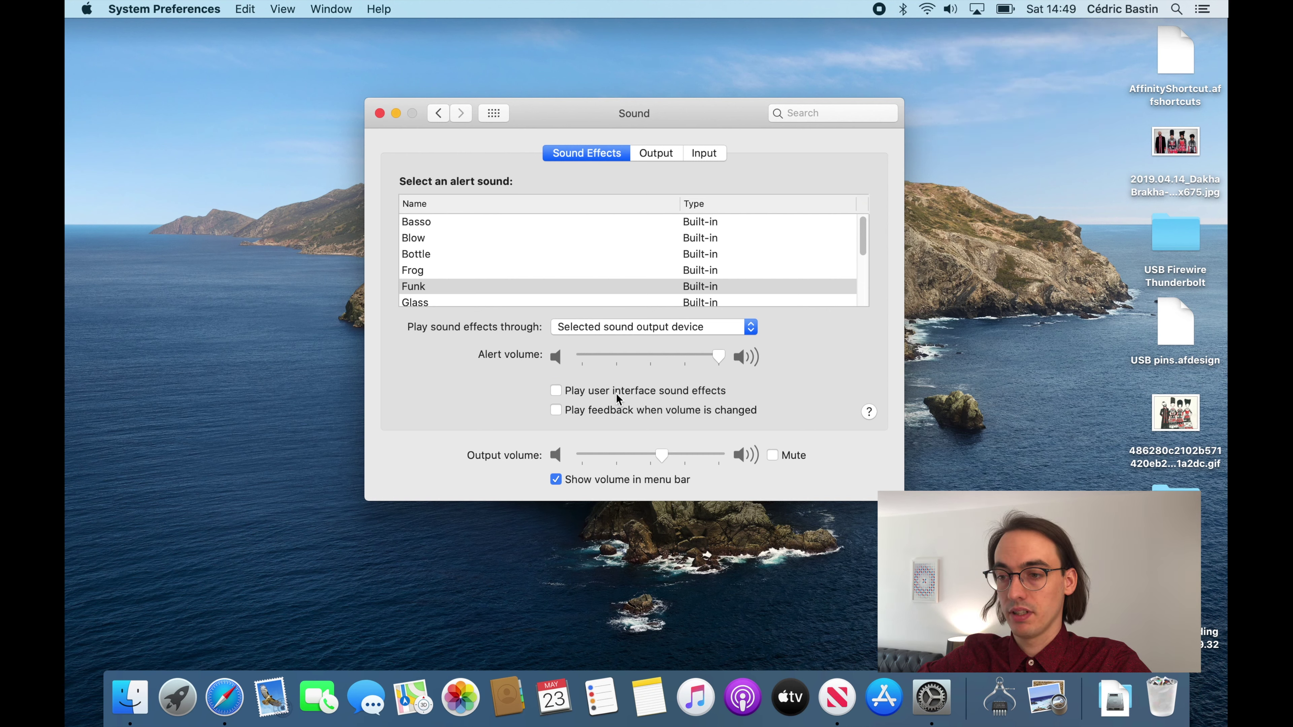
{"action": "left_click", "coordinate": [656, 153]}
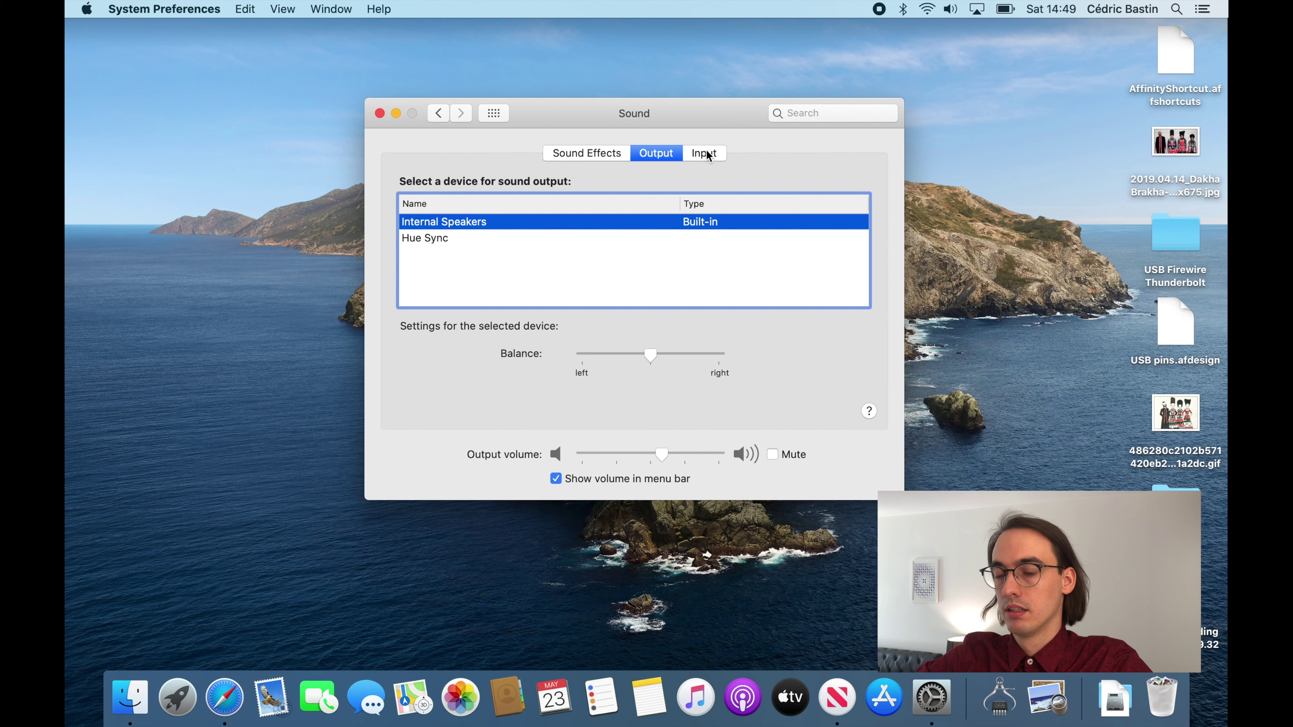
{"action": "left_click", "coordinate": [704, 153]}
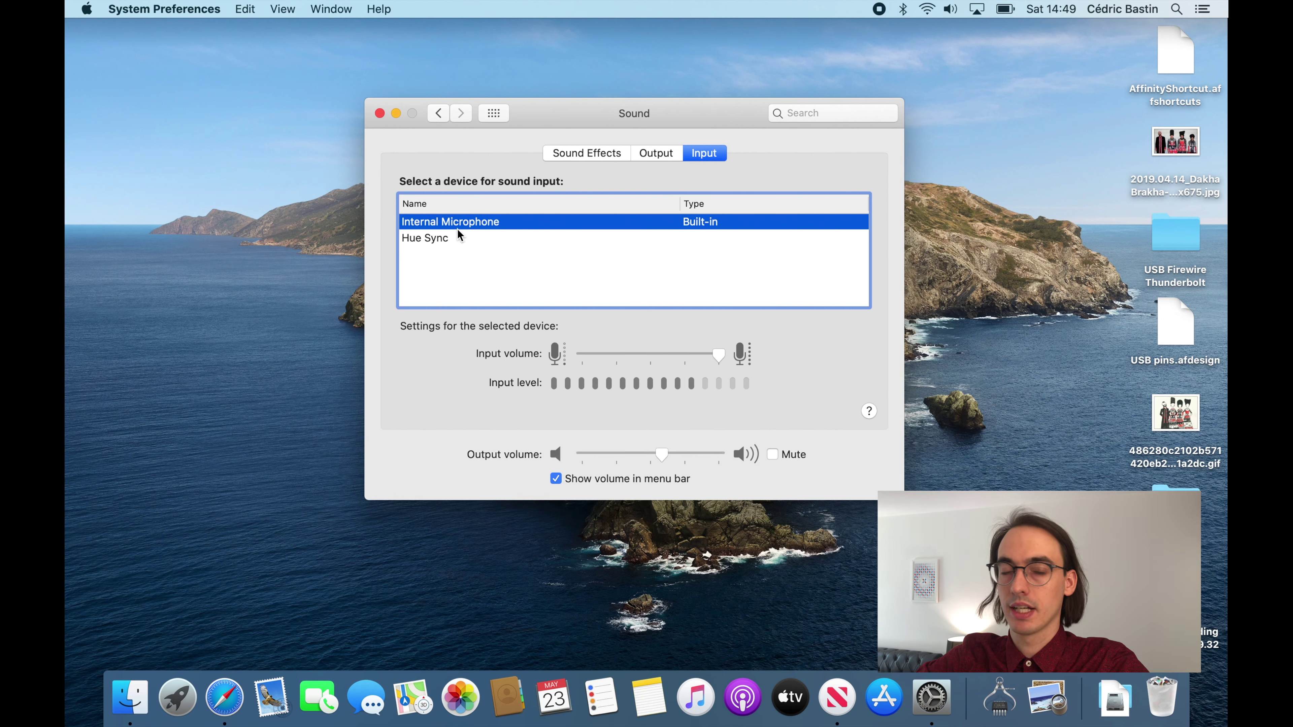
{"action": "left_click", "coordinate": [493, 114]}
{"action": "left_click", "coordinate": [718, 415]}
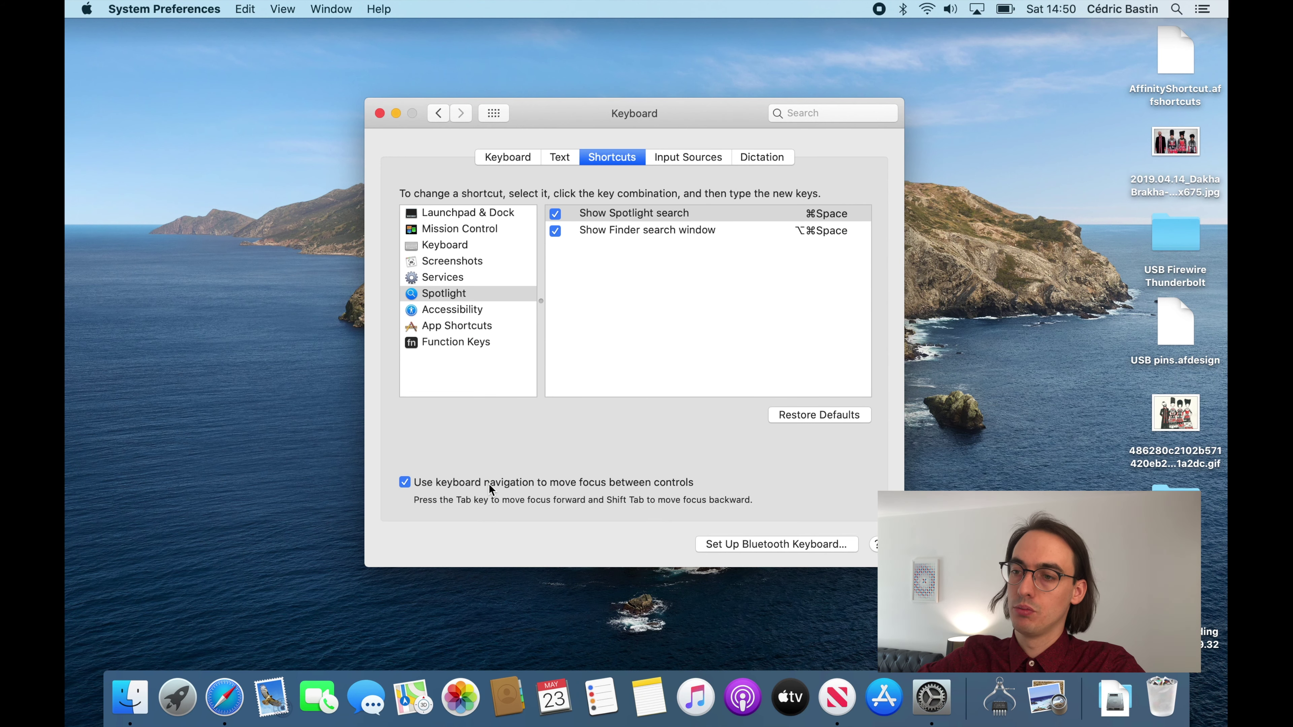
Step: Enable 'Show Input menu in menu bar' in Keyboard's Input Sources settings
{"action": "key", "text": "super+alt+Escape"}
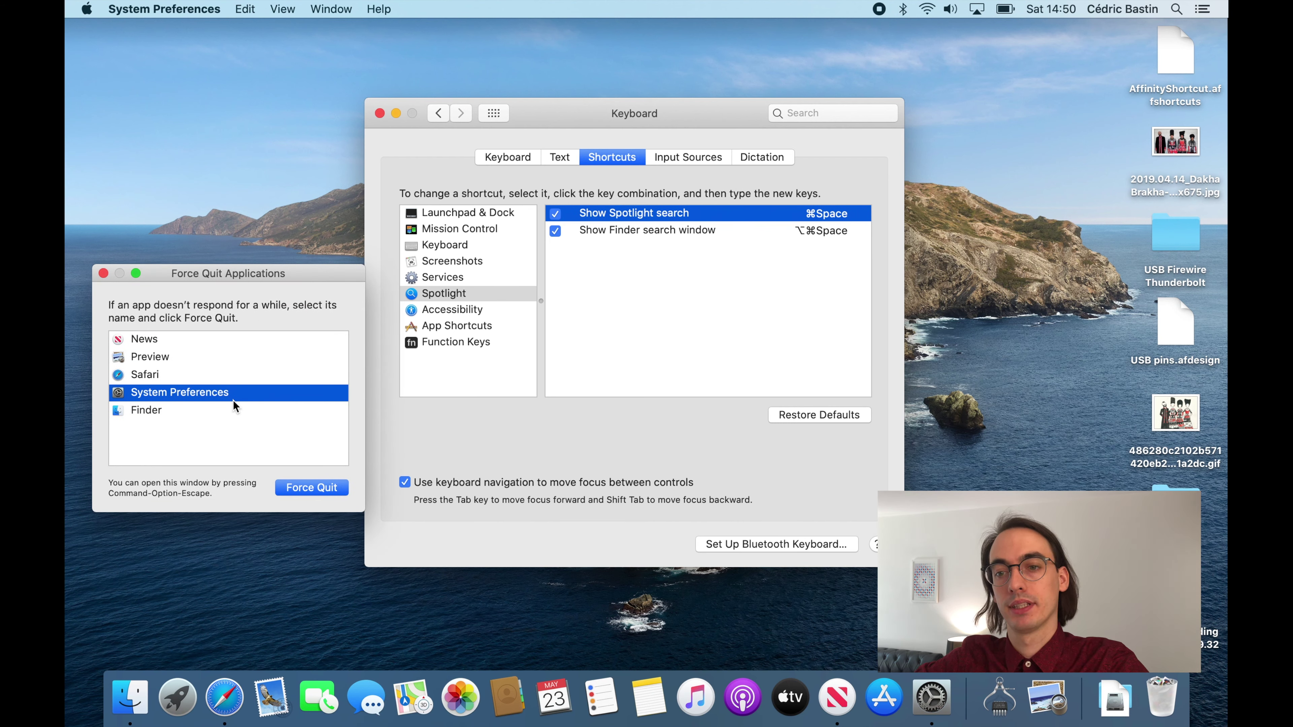
{"action": "left_click", "coordinate": [402, 421]}
{"action": "key", "text": "ctrl+Tab"}
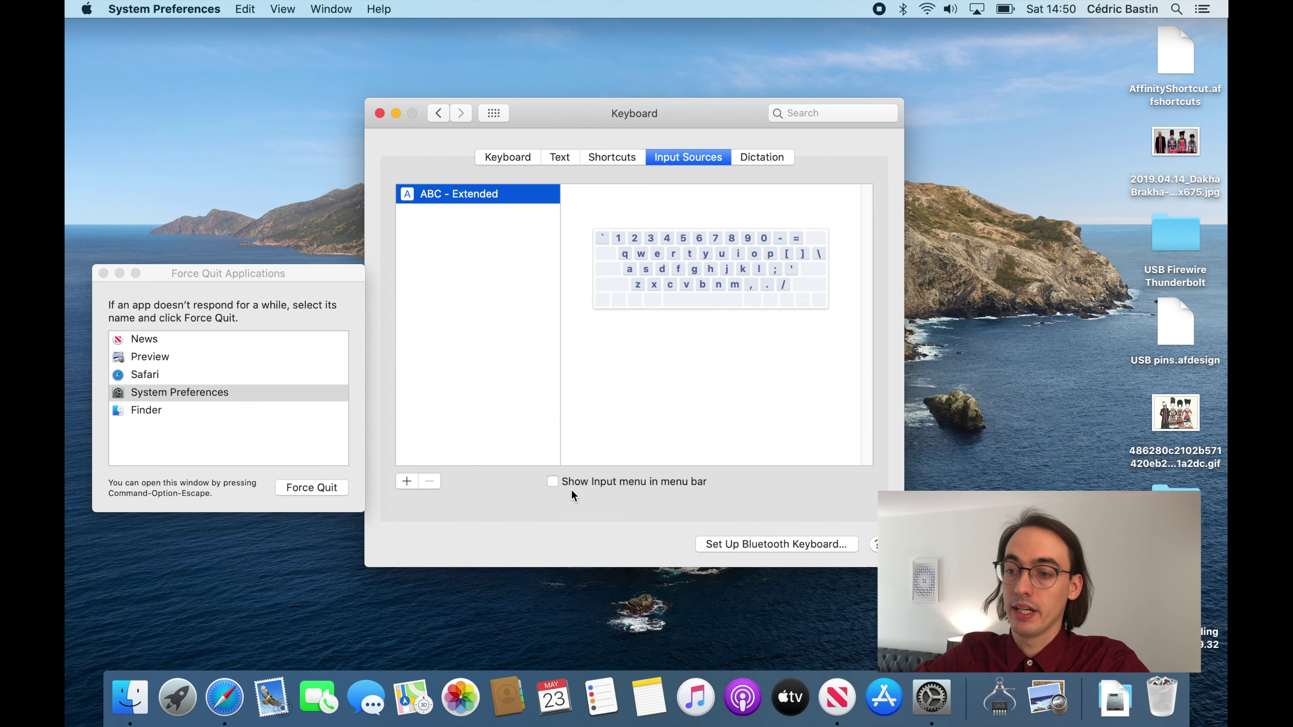
{"action": "left_click", "coordinate": [596, 485]}
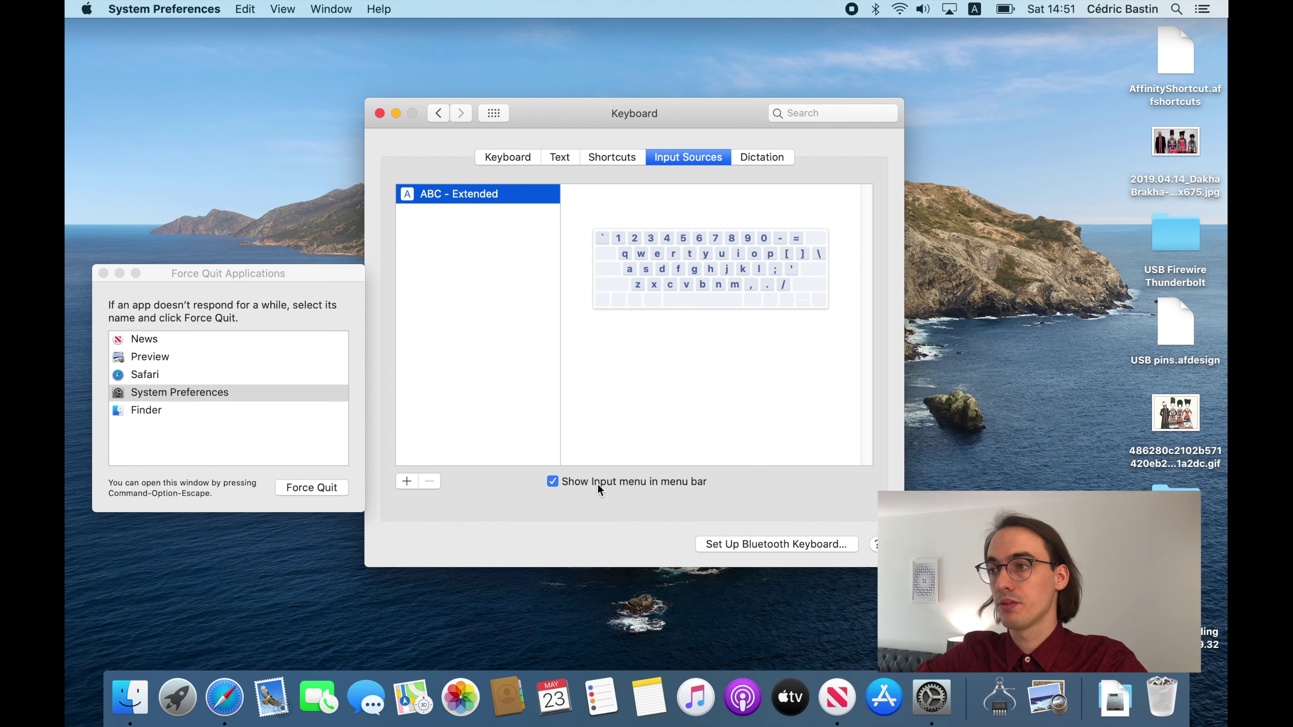
{"action": "key", "text": "super+l"}
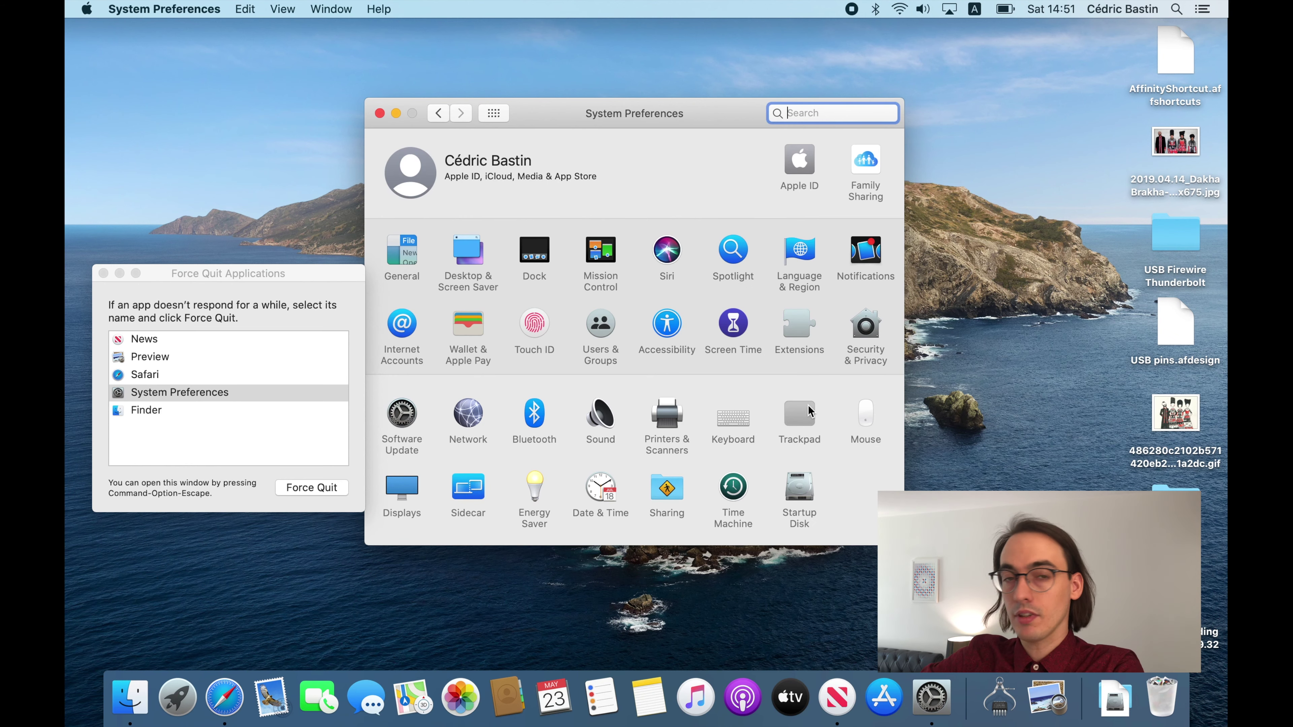
{"action": "left_click", "coordinate": [808, 406]}
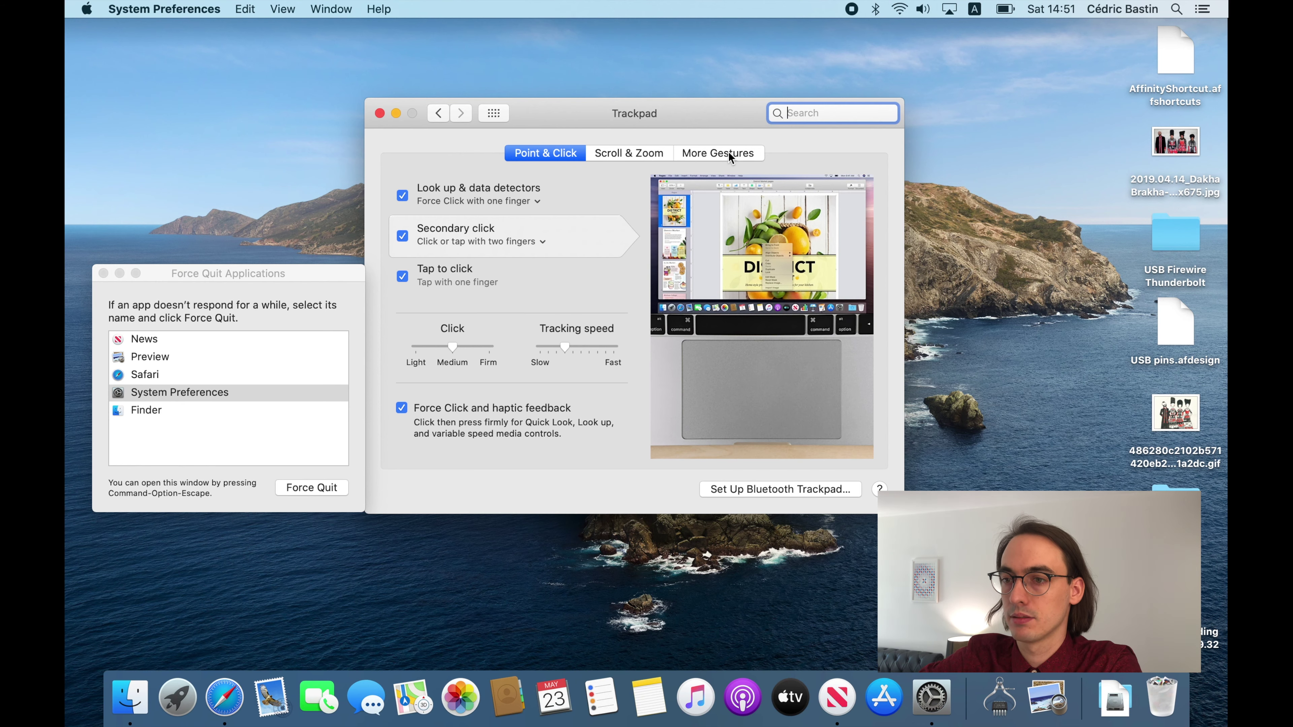
Step: Keep Tap to click enabled, leaving the Look up gesture unchanged
{"action": "left_click", "coordinate": [508, 200]}
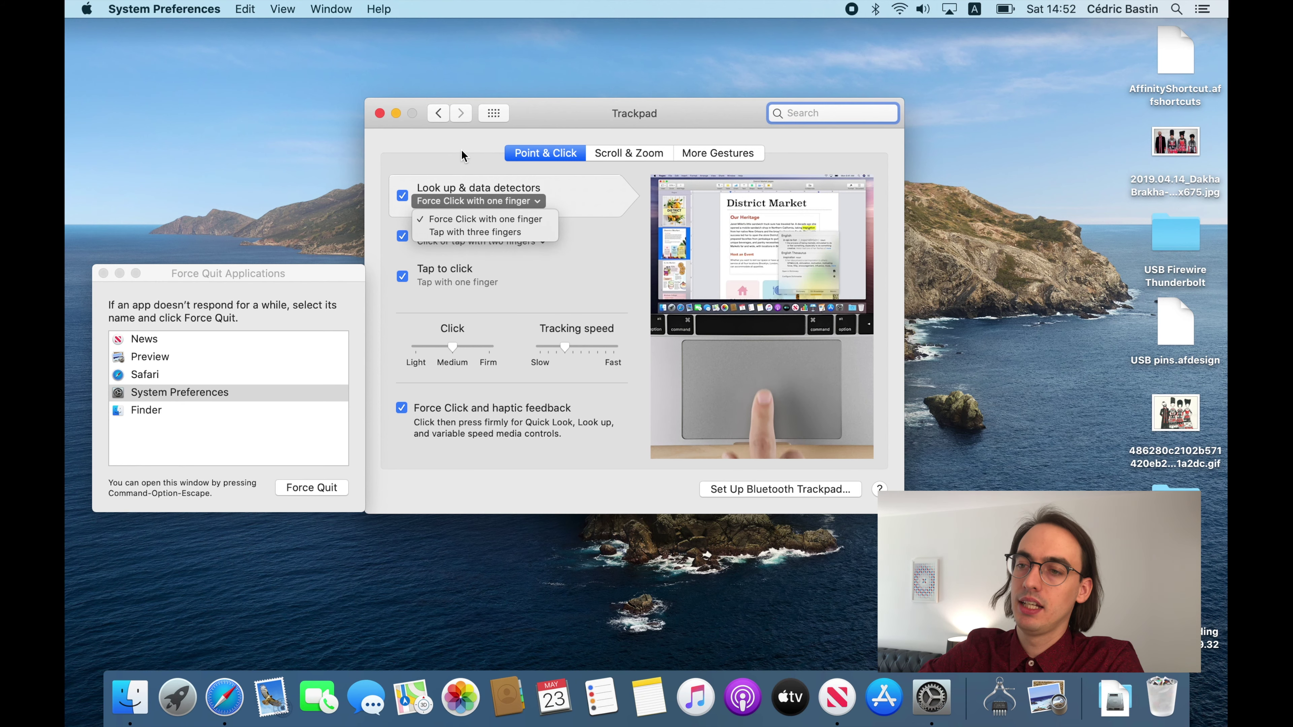
{"action": "left_click", "coordinate": [461, 150]}
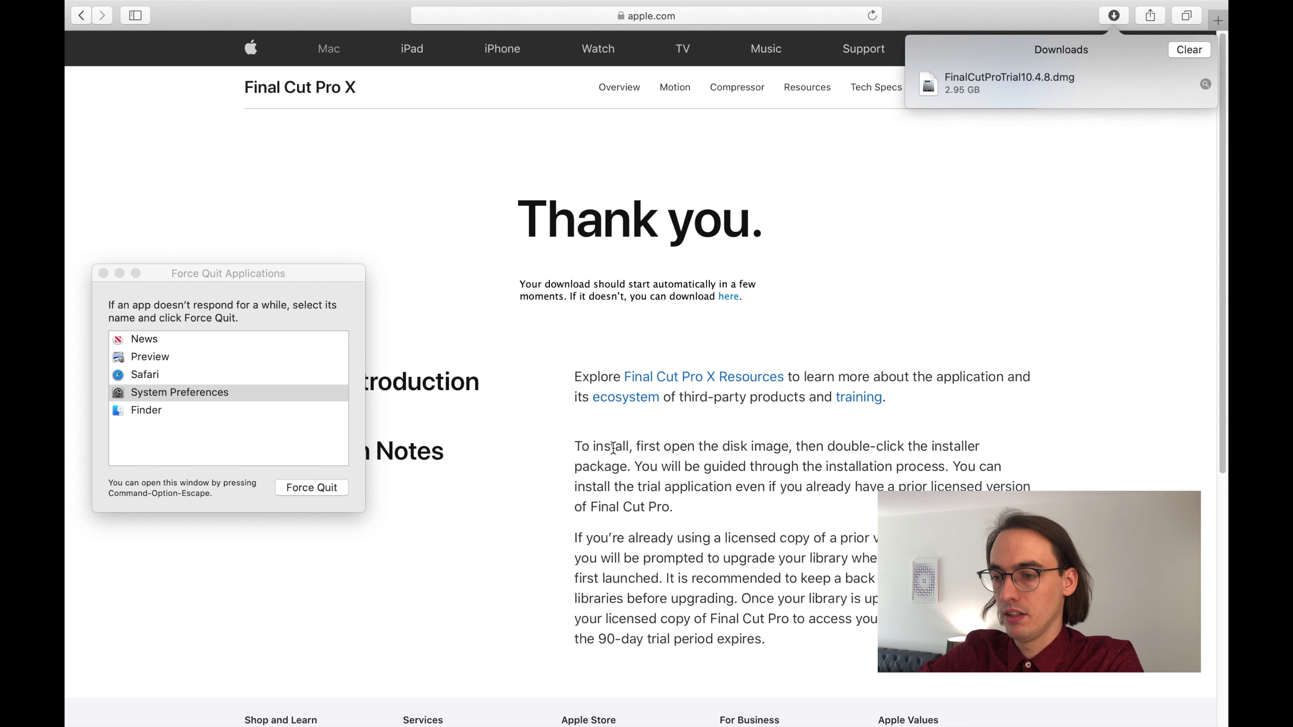
{"action": "left_click", "coordinate": [609, 447]}
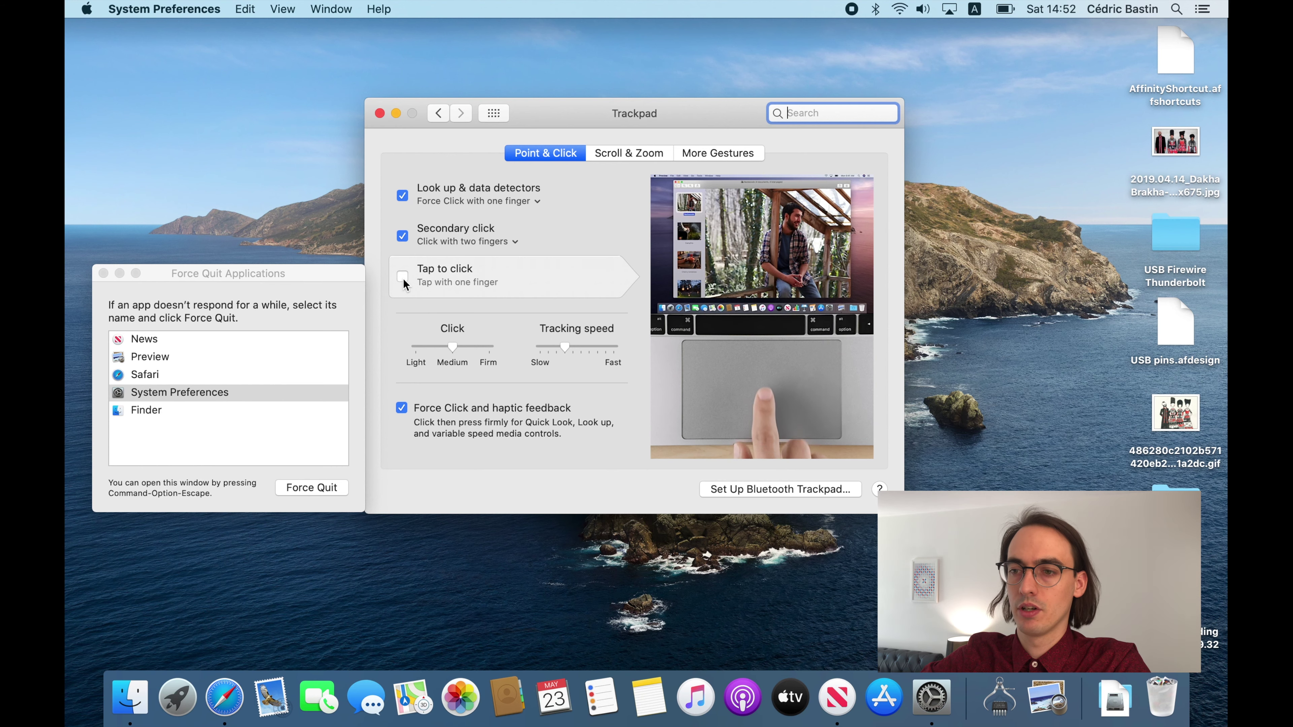
{"action": "left_click", "coordinate": [402, 277]}
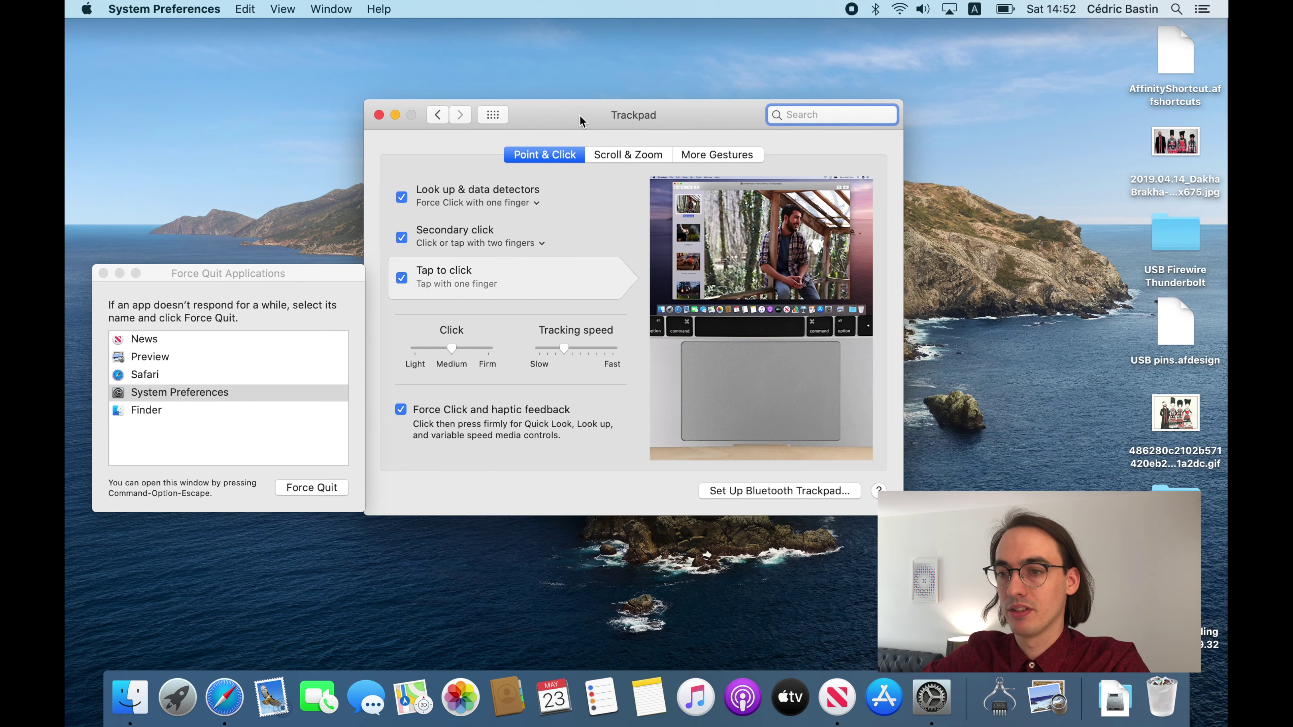
{"action": "left_click_drag", "start_coordinate": [606, 113], "coordinate": [614, 114]}
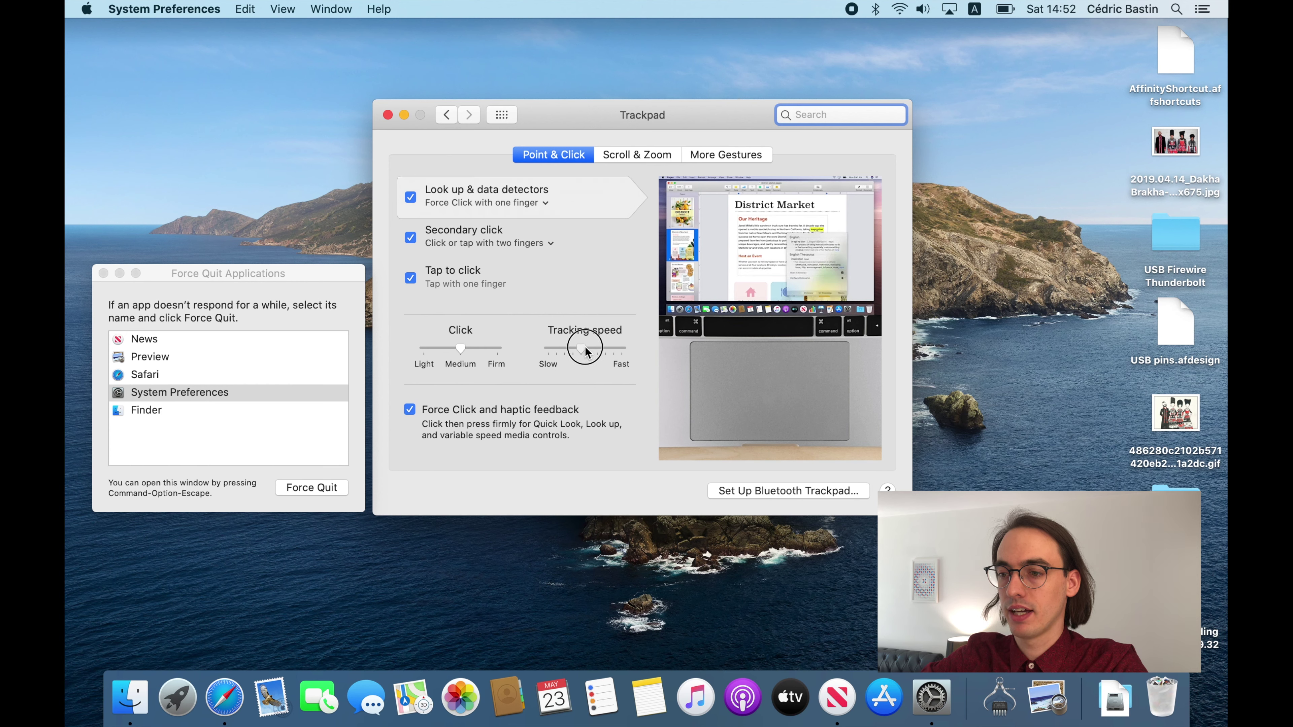
Step: Make the trackpad tracking speed one step faster and browse the Scroll & Zoom options
{"action": "left_click_drag", "start_coordinate": [574, 349], "coordinate": [589, 349]}
{"action": "left_click", "coordinate": [637, 155]}
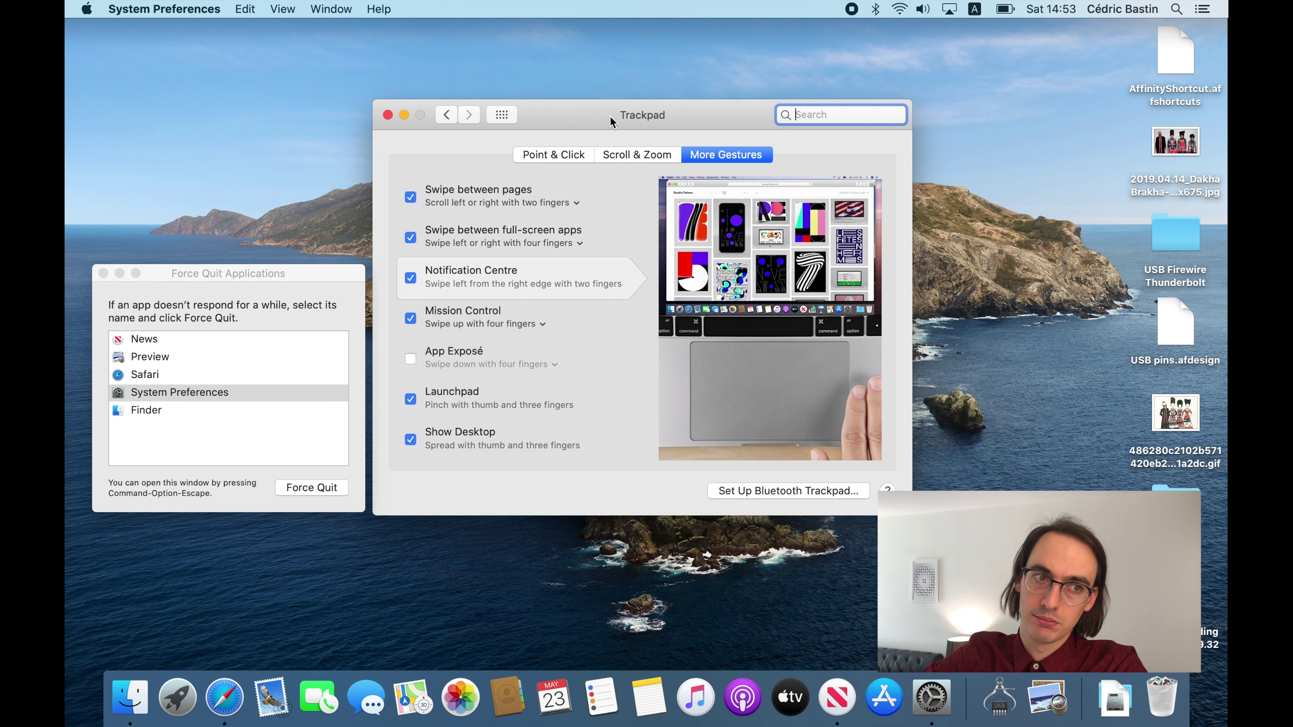
{"action": "key", "text": "F11"}
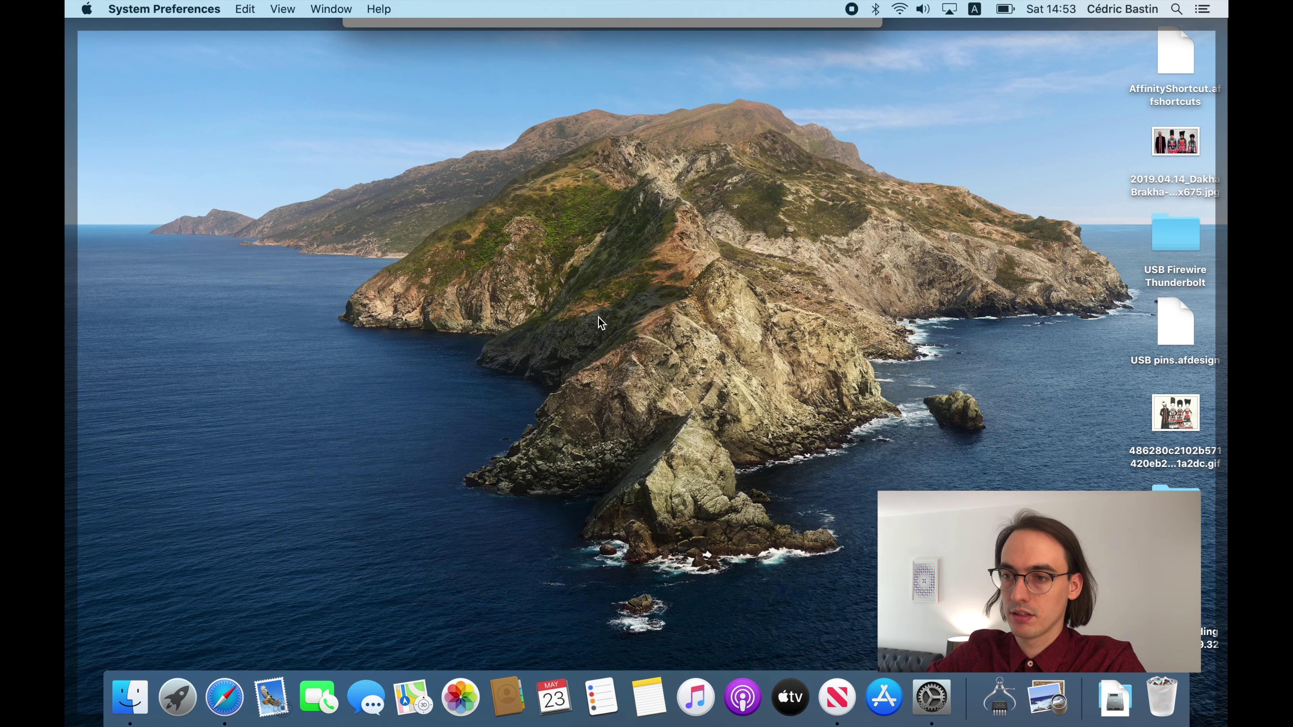
{"action": "key", "text": "F11"}
{"action": "key", "text": "ctrl+Up"}
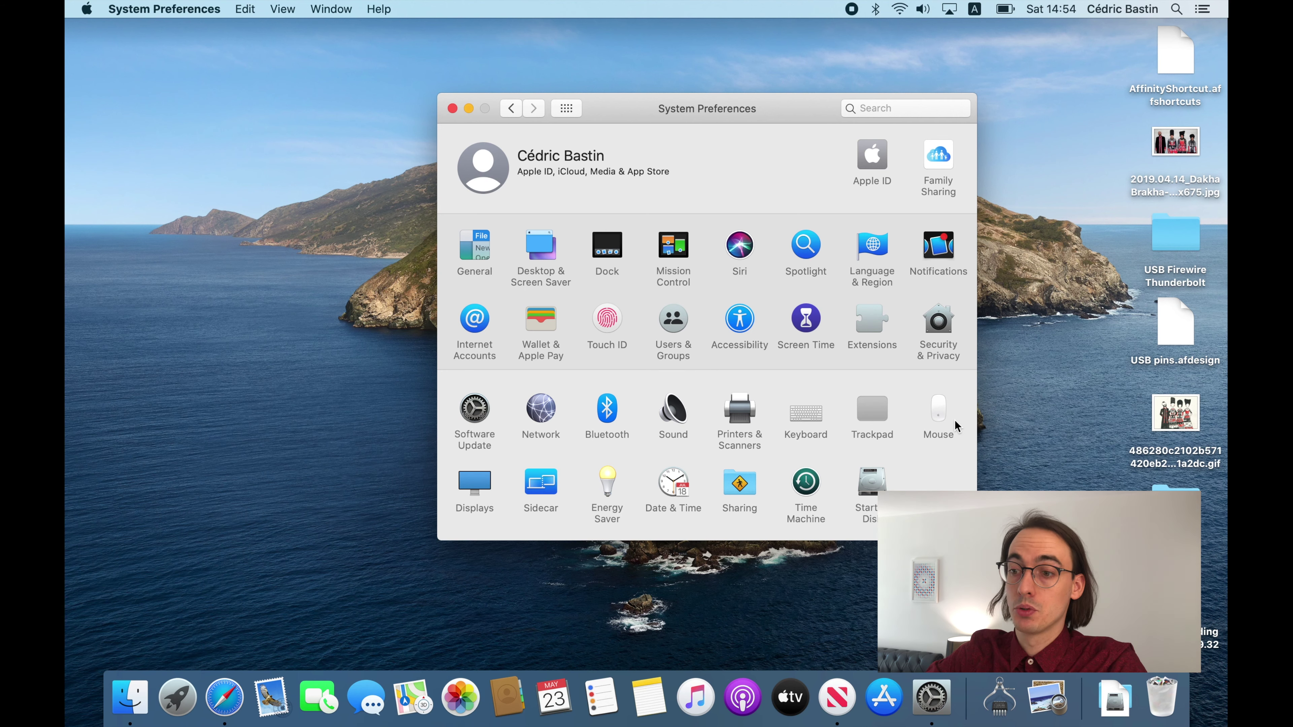
{"action": "left_click", "coordinate": [464, 485]}
Step: Turn on automatic brightness adjustment and check the AirPlay mirroring options
{"action": "left_click_drag", "start_coordinate": [737, 102], "coordinate": [709, 113]}
{"action": "left_click", "coordinate": [750, 249]}
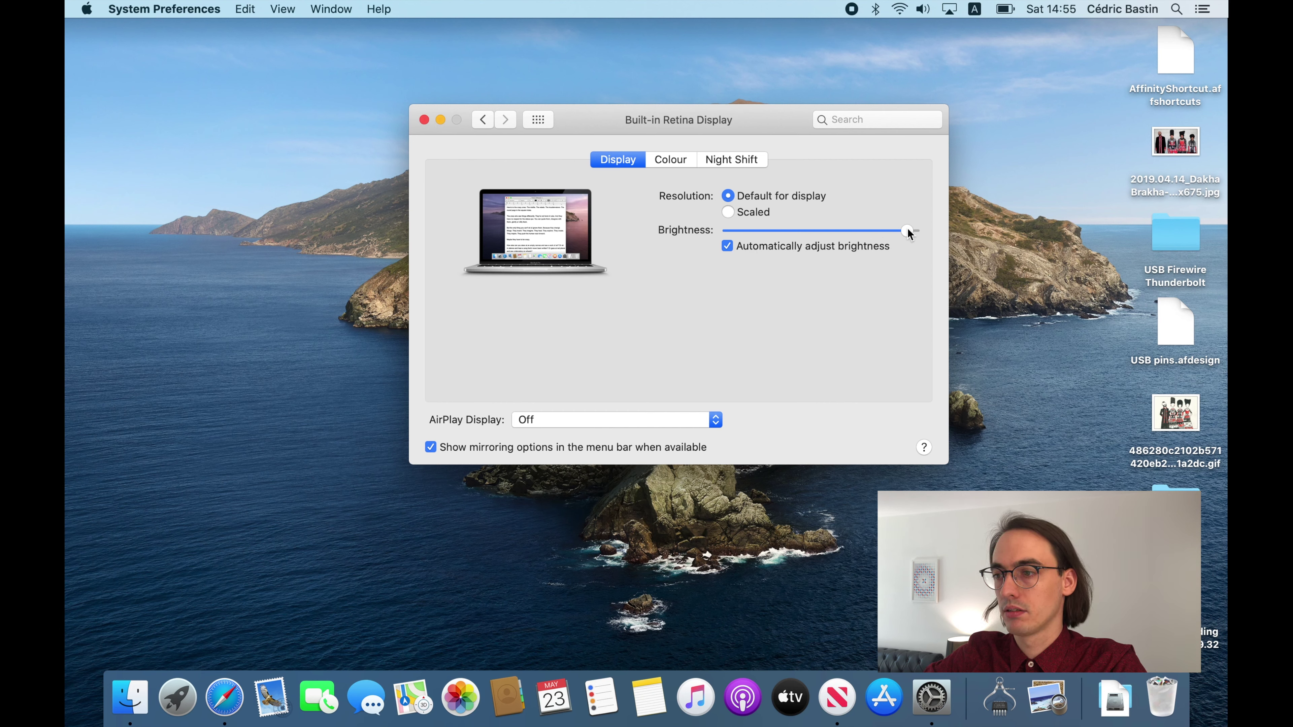
{"action": "left_click", "coordinate": [952, 8]}
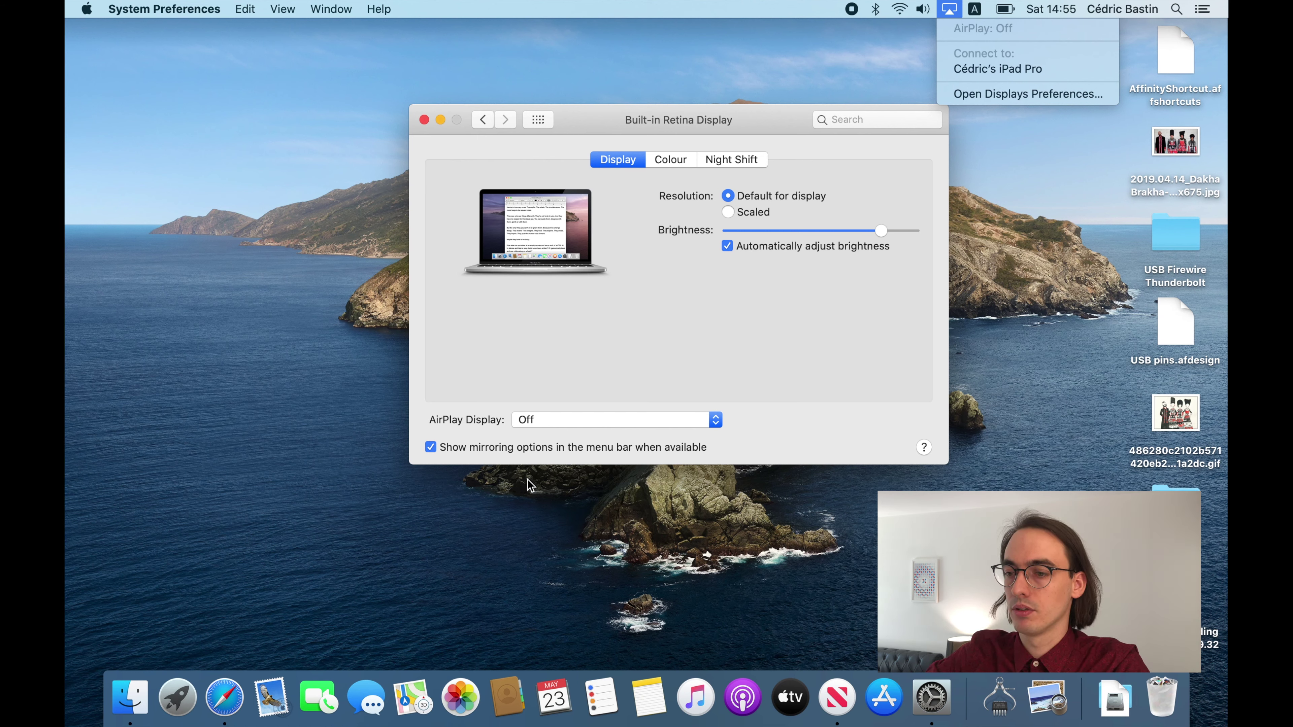
Step: Set Night Shift to a Custom schedule from 23:00 to 07:00
{"action": "left_click", "coordinate": [668, 158]}
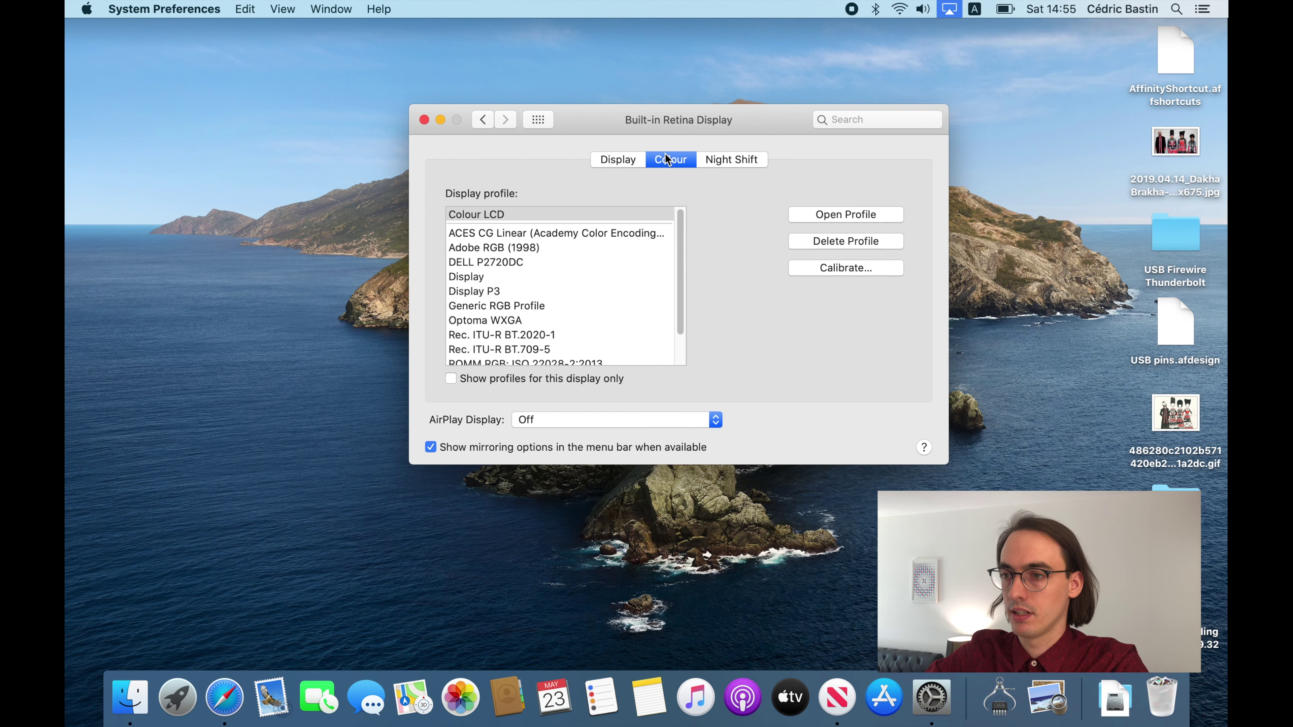
{"action": "left_click", "coordinate": [760, 159]}
{"action": "left_click", "coordinate": [690, 239]}
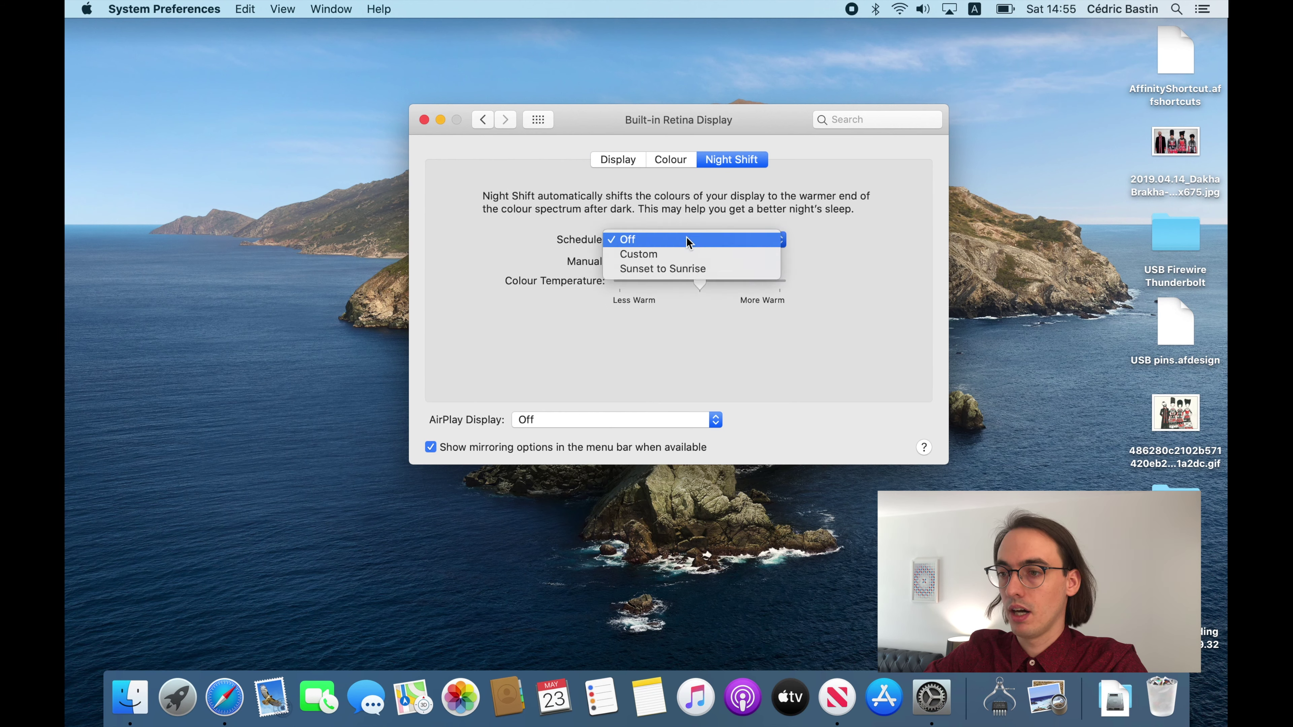
{"action": "left_click", "coordinate": [685, 254]}
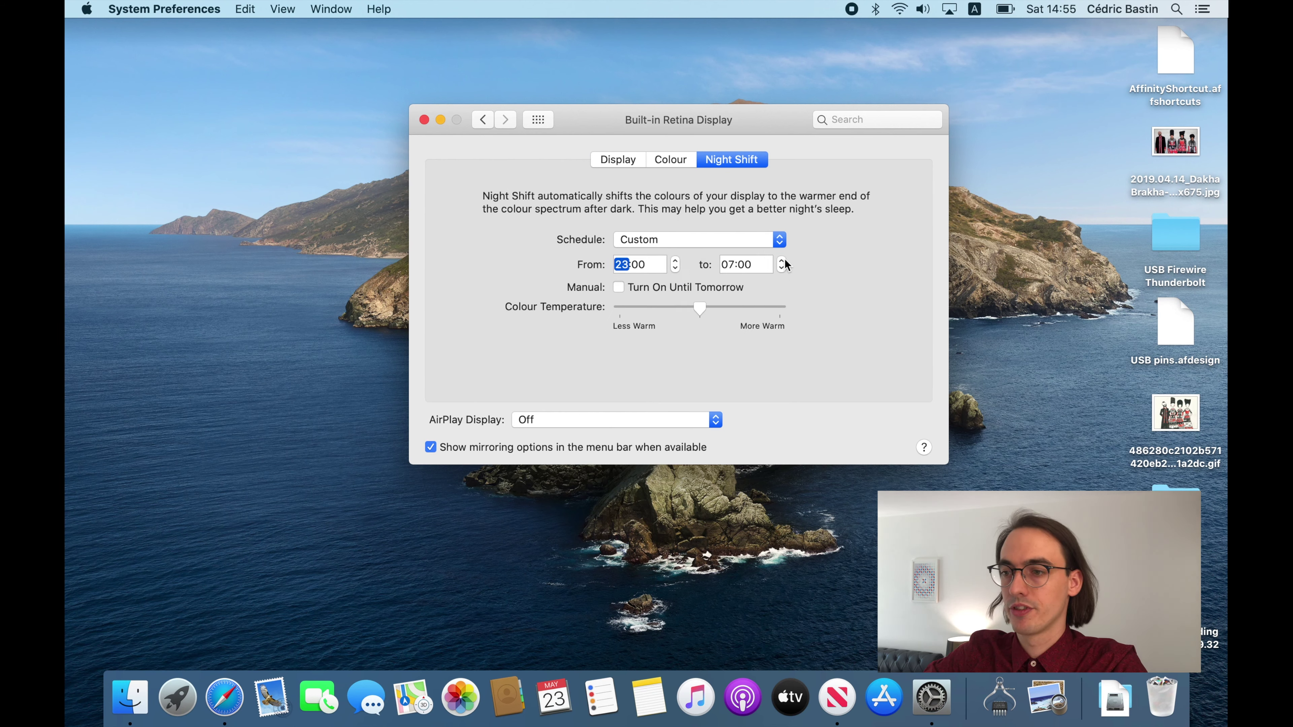
{"action": "key", "text": "super+l"}
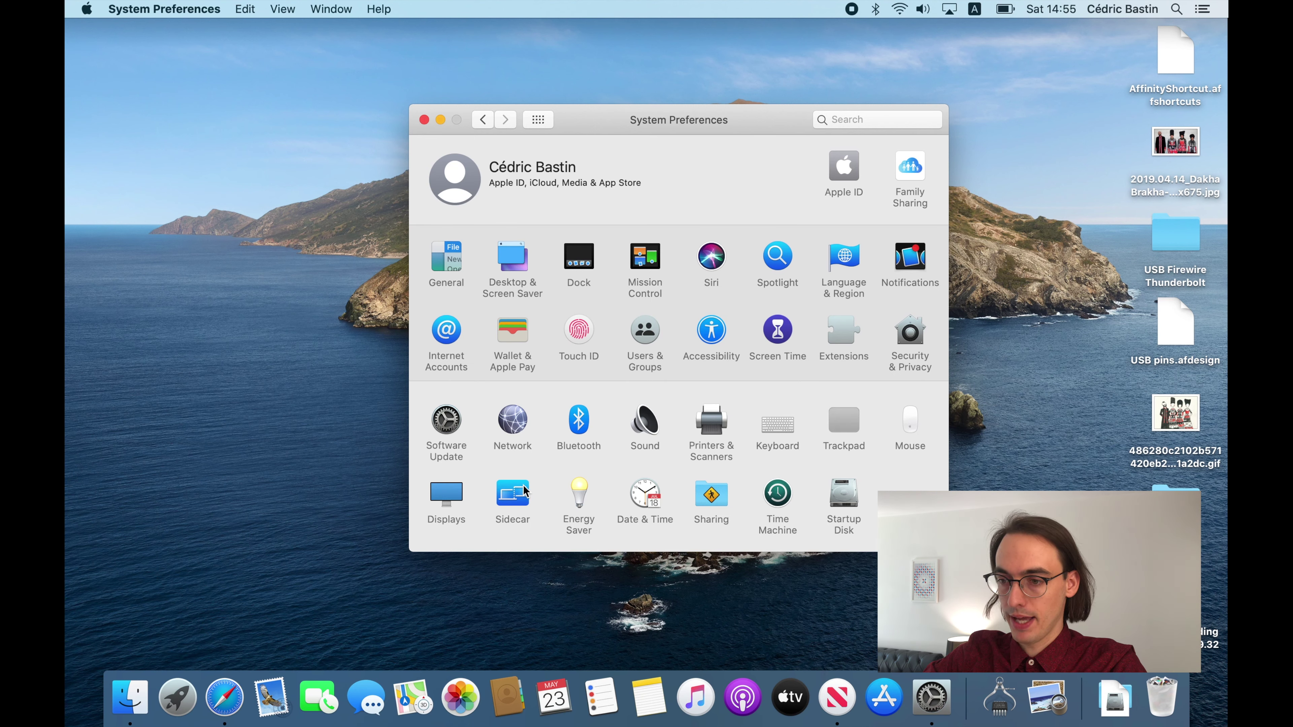
Step: Check that the display turns off after 5 minutes on battery in Energy Saver
{"action": "left_click", "coordinate": [581, 505]}
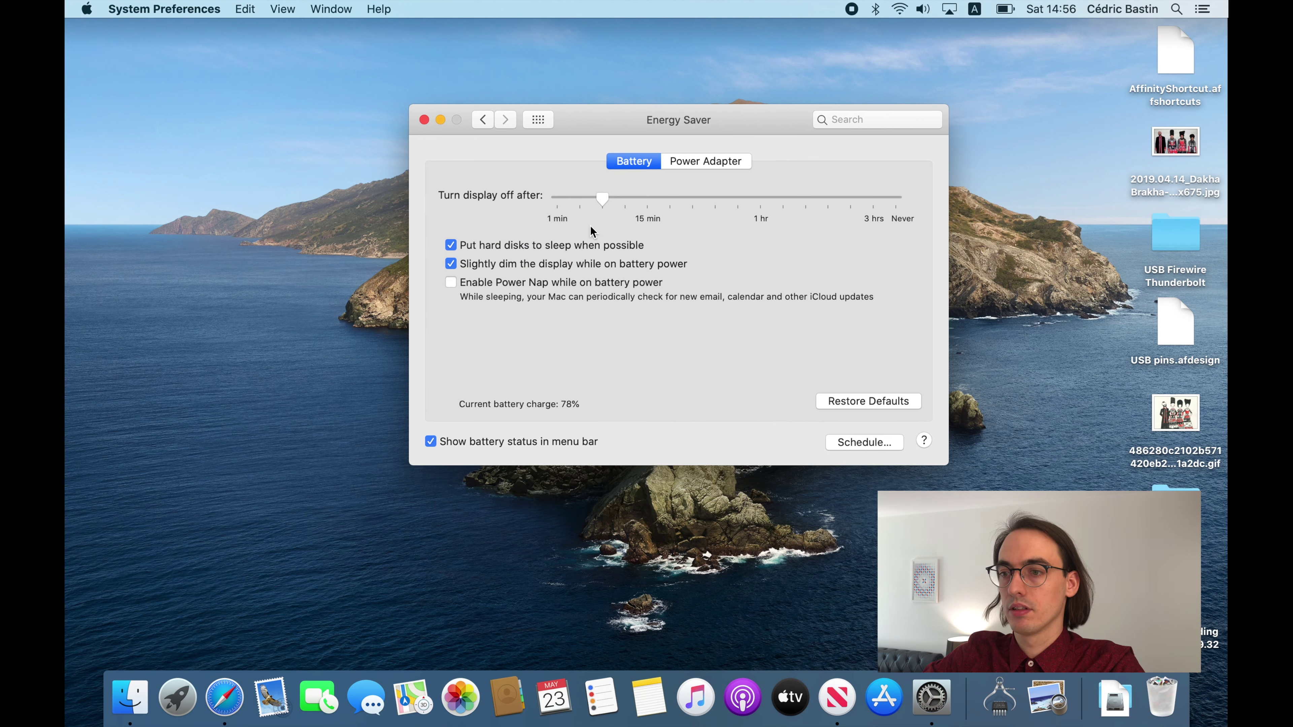
{"action": "left_click", "coordinate": [605, 195]}
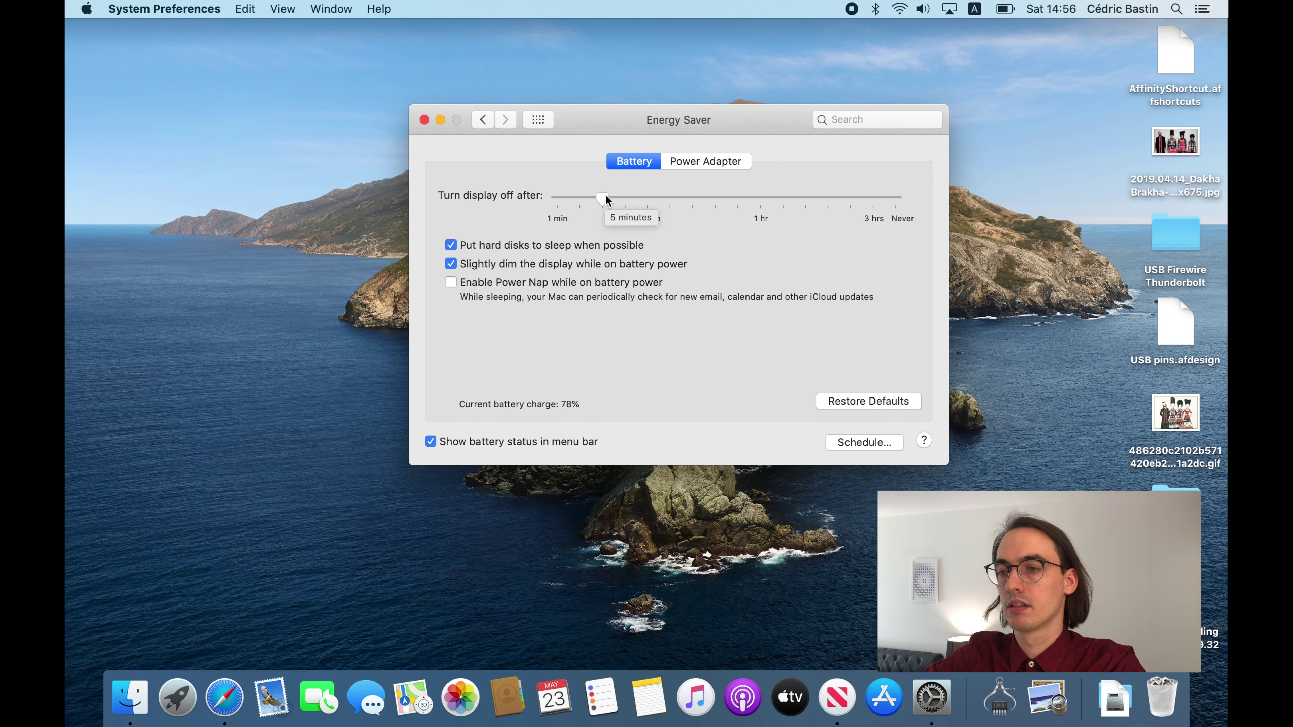
{"action": "left_click_drag", "start_coordinate": [555, 128], "coordinate": [554, 127]}
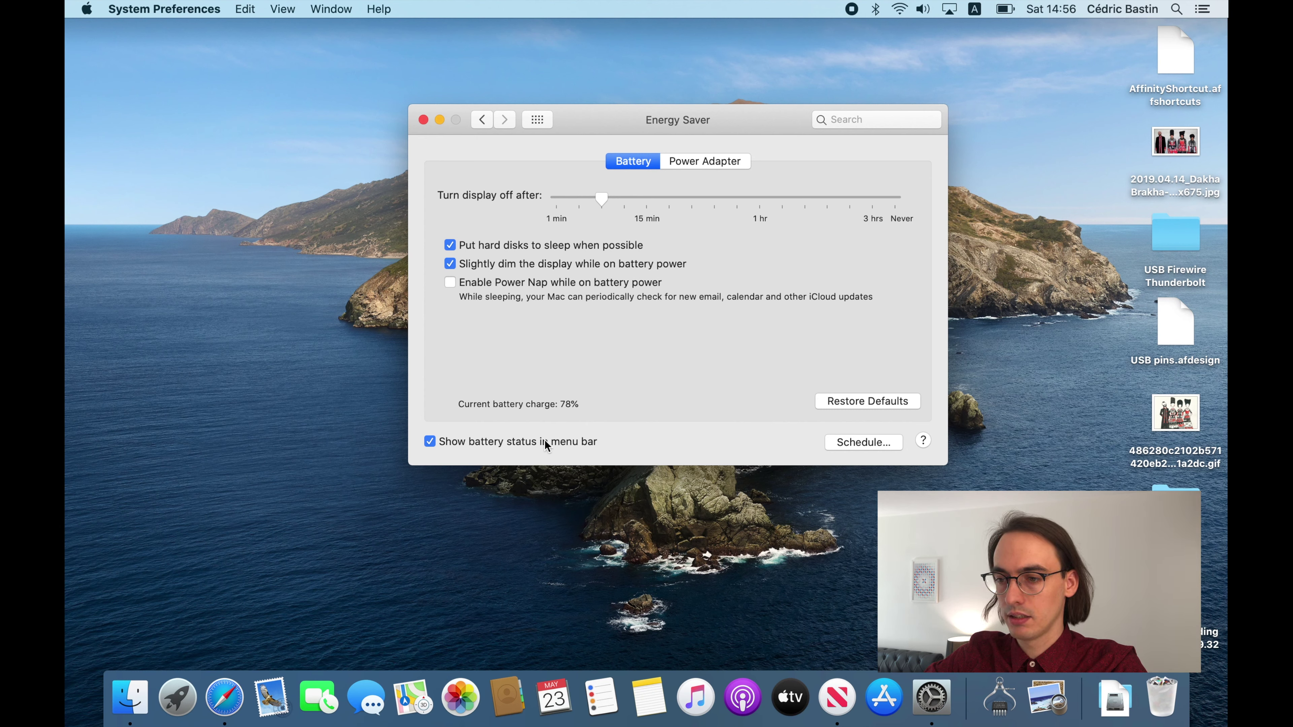
Step: Make the menu-bar clock show the date and display the time with seconds
{"action": "key", "text": "super+l"}
{"action": "left_click", "coordinate": [655, 507]}
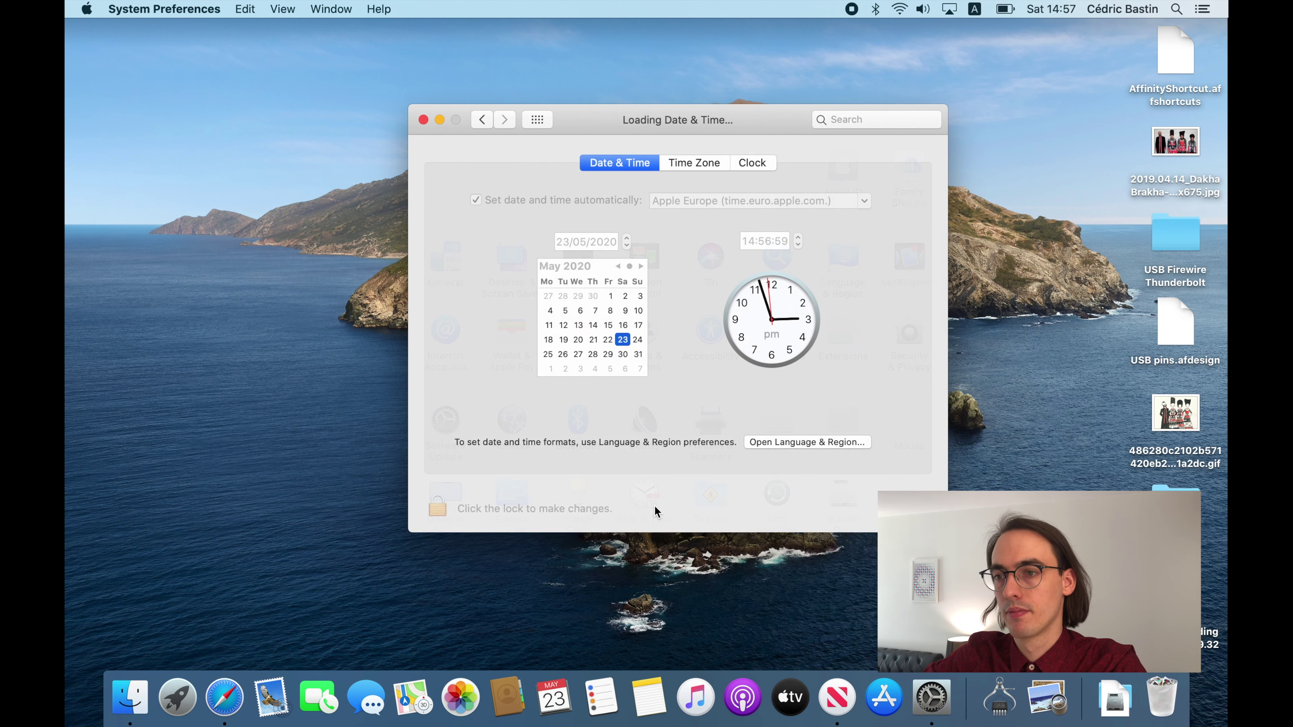
{"action": "left_click", "coordinate": [752, 162]}
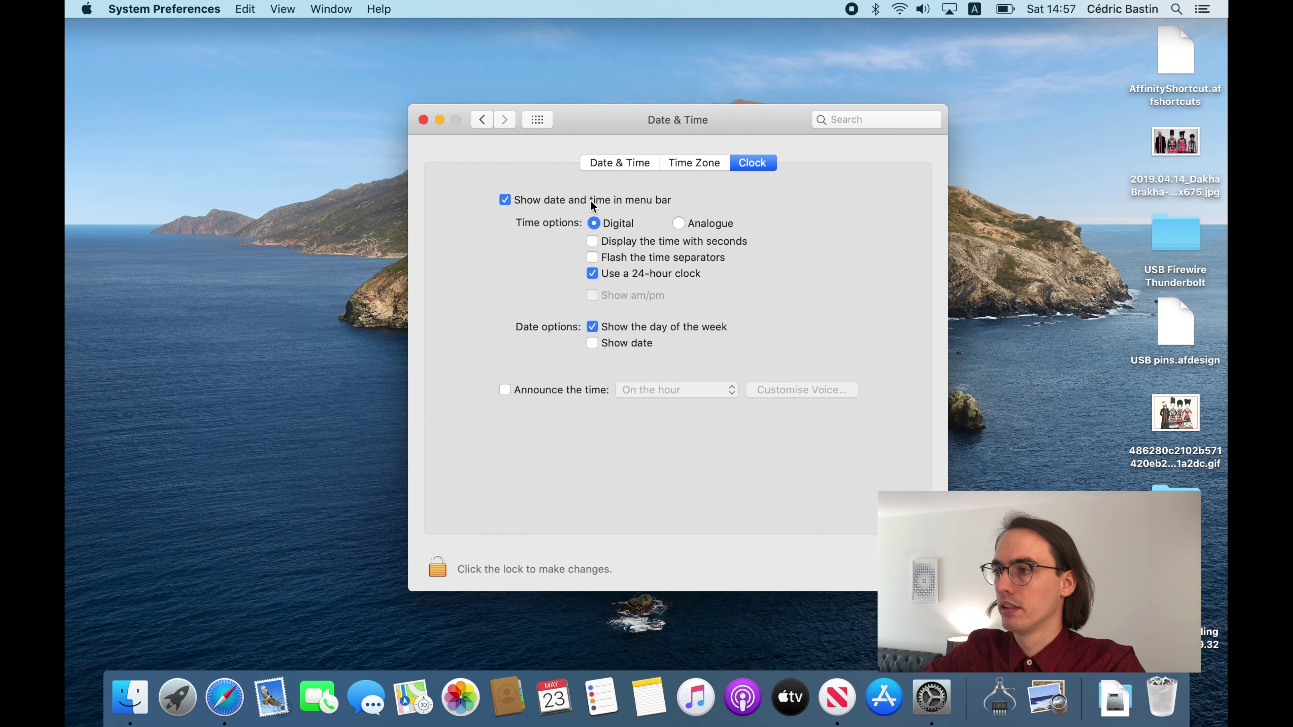
{"action": "left_click", "coordinate": [645, 346]}
{"action": "left_click", "coordinate": [665, 244]}
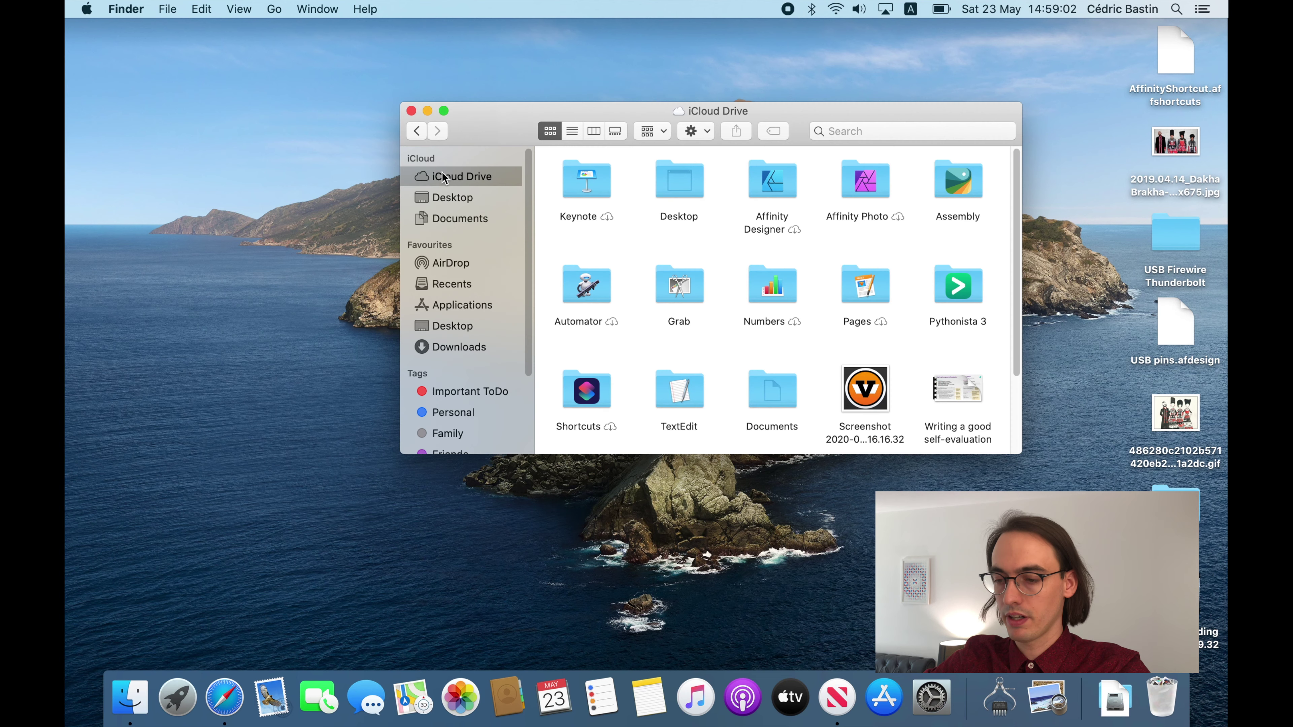
Step: Open Finder preferences and leave Hard disks unchecked for the desktop
{"action": "key", "text": "super+comma"}
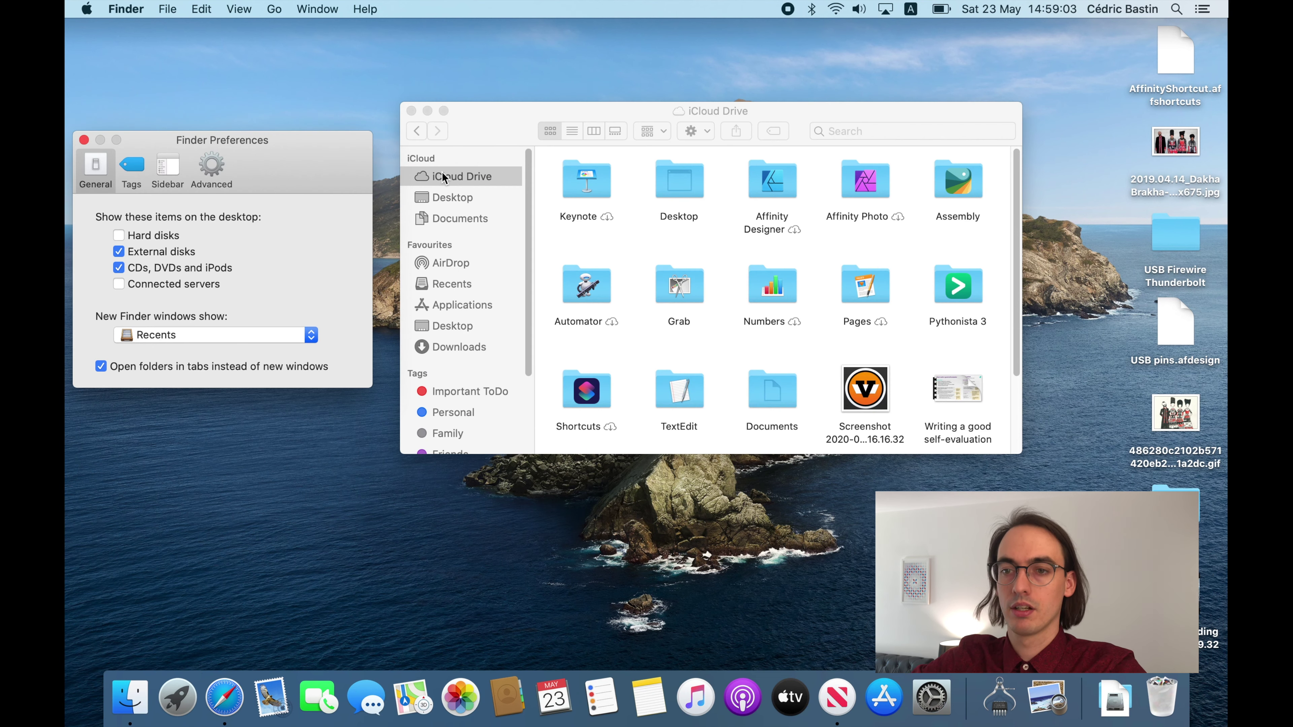
{"action": "left_click", "coordinate": [155, 236]}
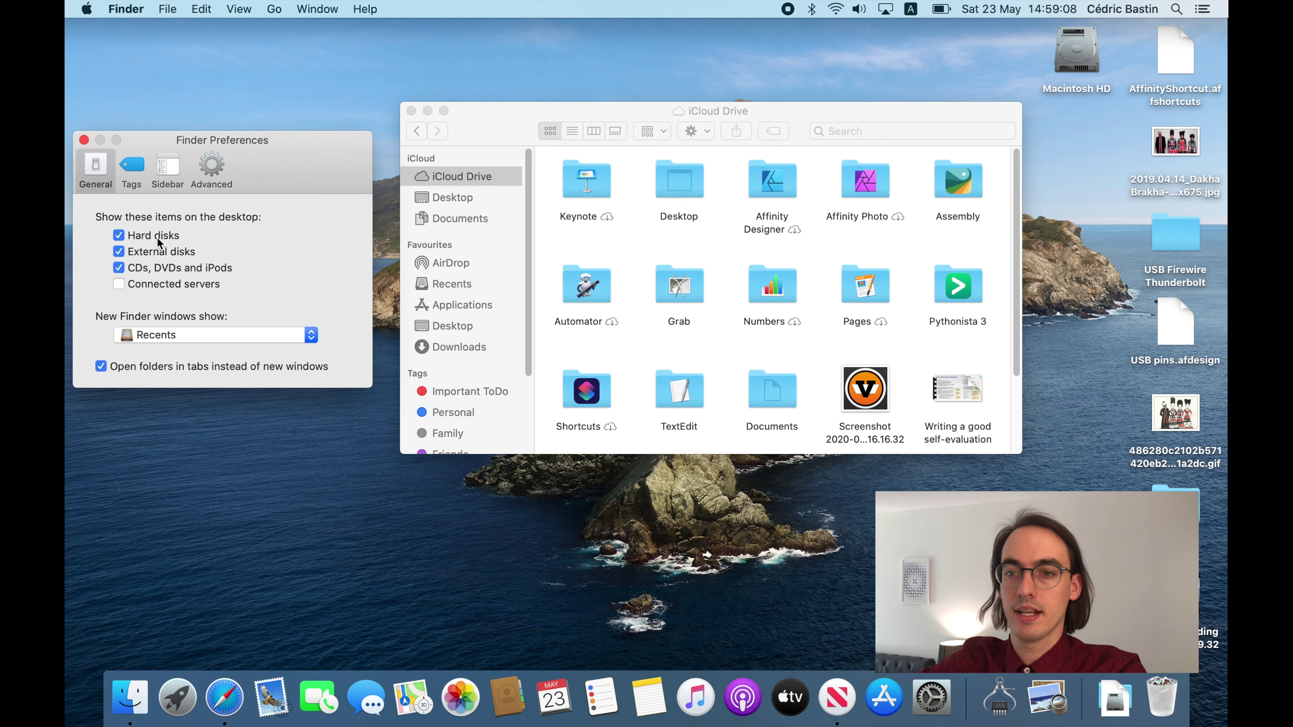
{"action": "left_click", "coordinate": [156, 237]}
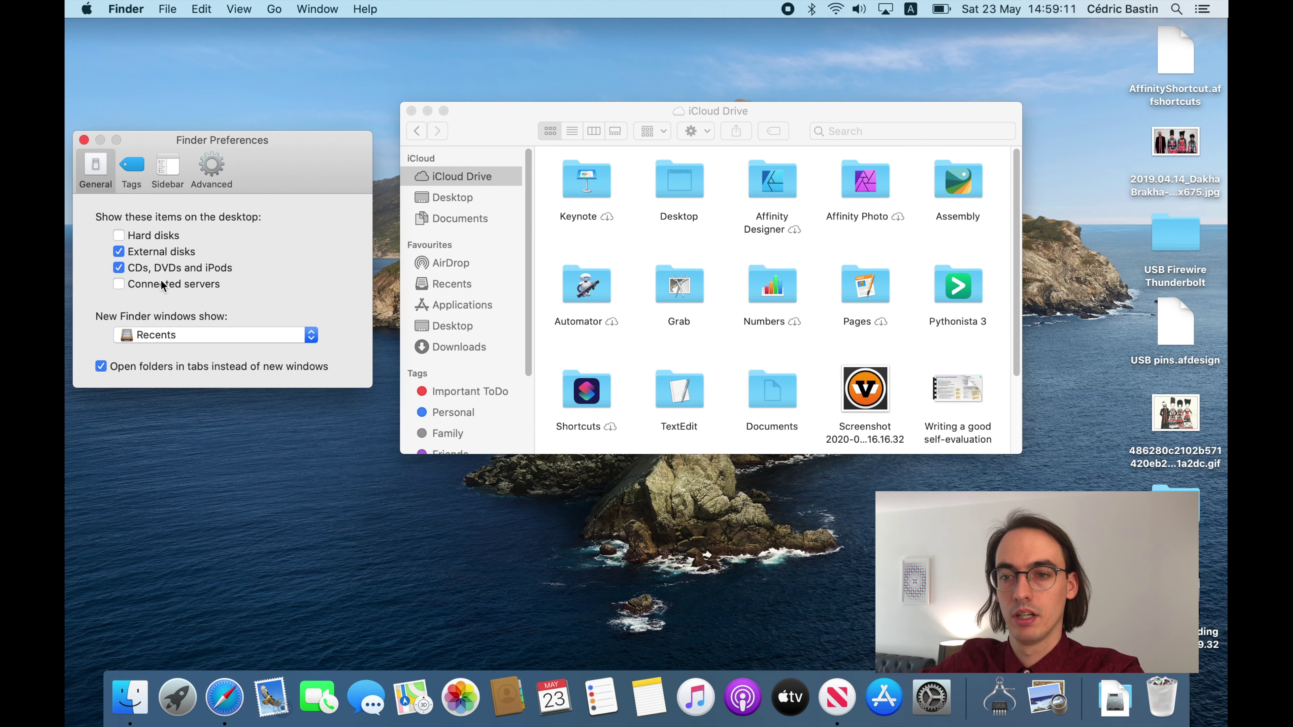
Step: Add the Personal, red and School tags to the Favourite Tags
{"action": "left_click", "coordinate": [131, 168]}
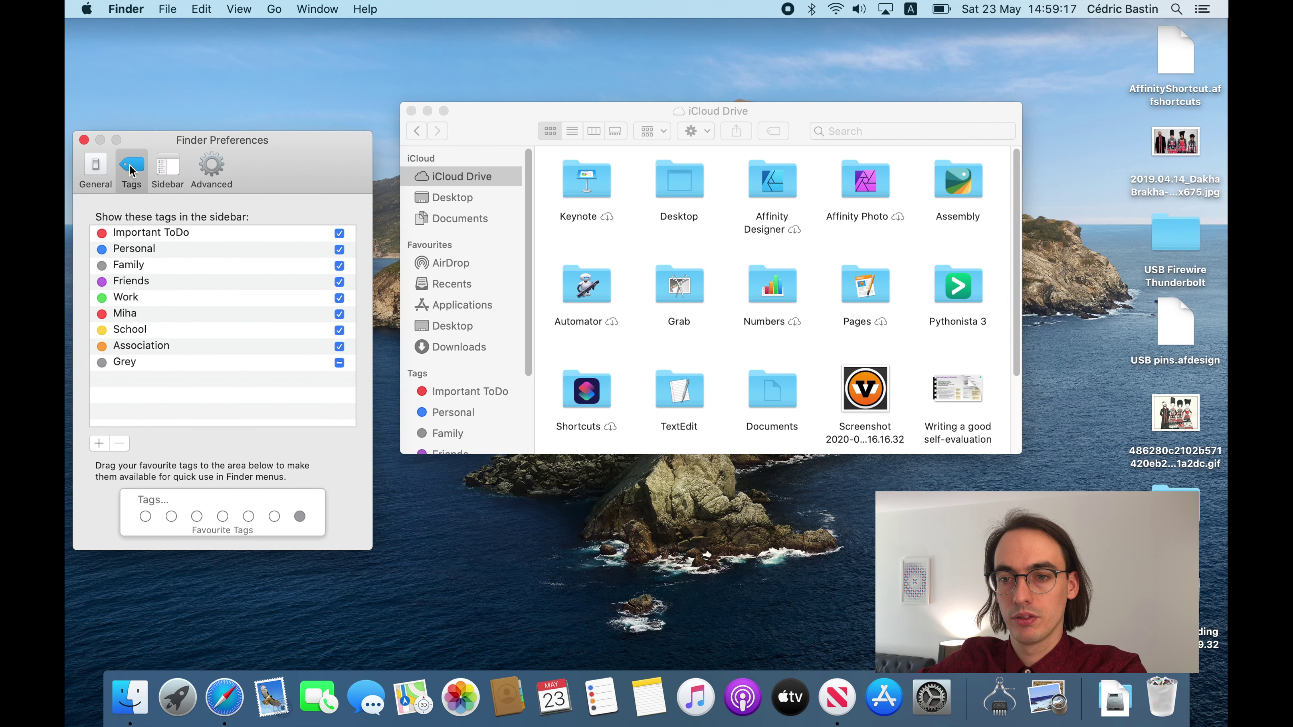
{"action": "left_click_drag", "start_coordinate": [134, 249], "coordinate": [146, 515]}
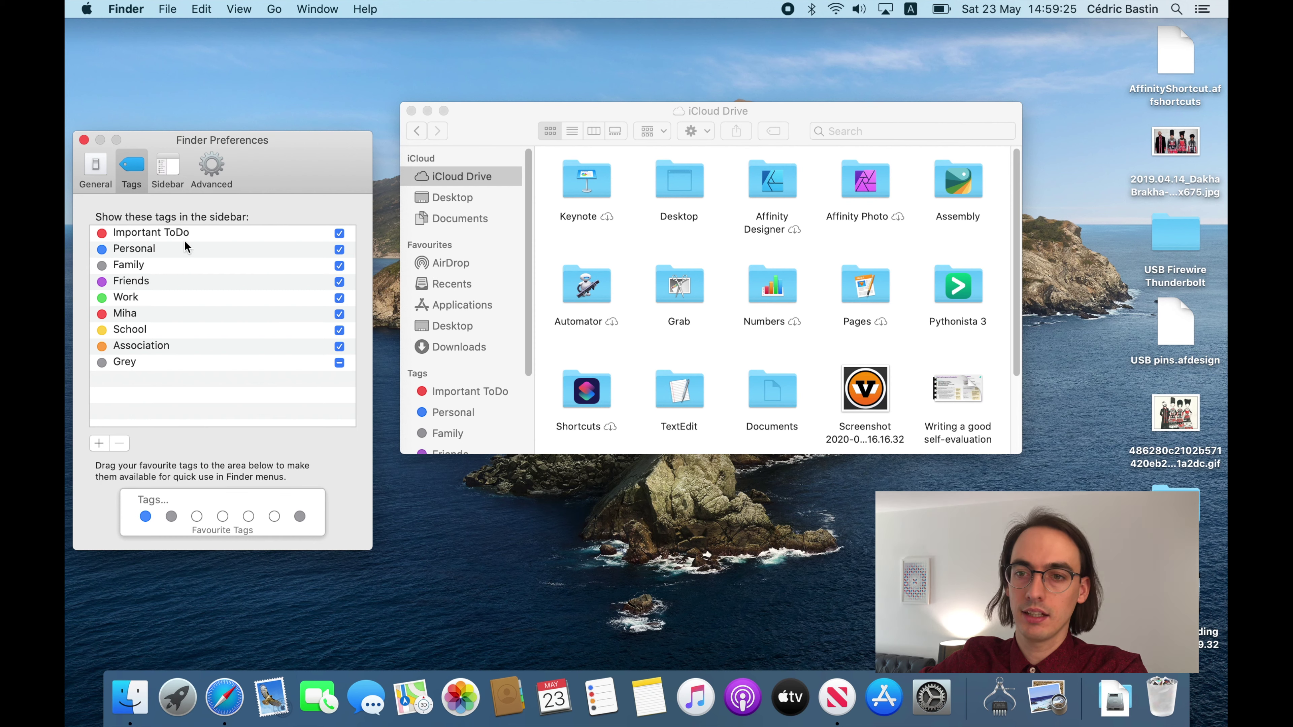
{"action": "left_click_drag", "start_coordinate": [124, 320], "coordinate": [249, 516]}
{"action": "left_click_drag", "start_coordinate": [135, 331], "coordinate": [283, 517]}
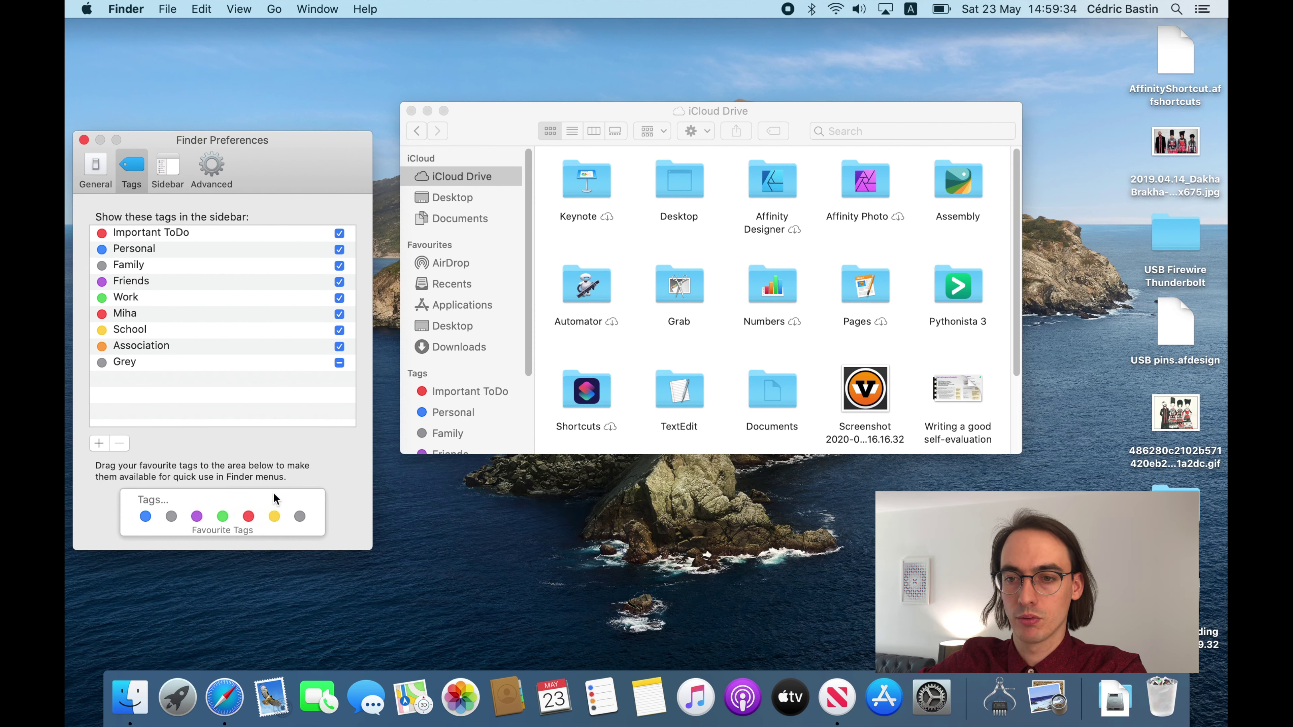
Step: Drop Recents from the sidebar, put the home folder atop Favourites, and list this computer
{"action": "left_click", "coordinate": [167, 170]}
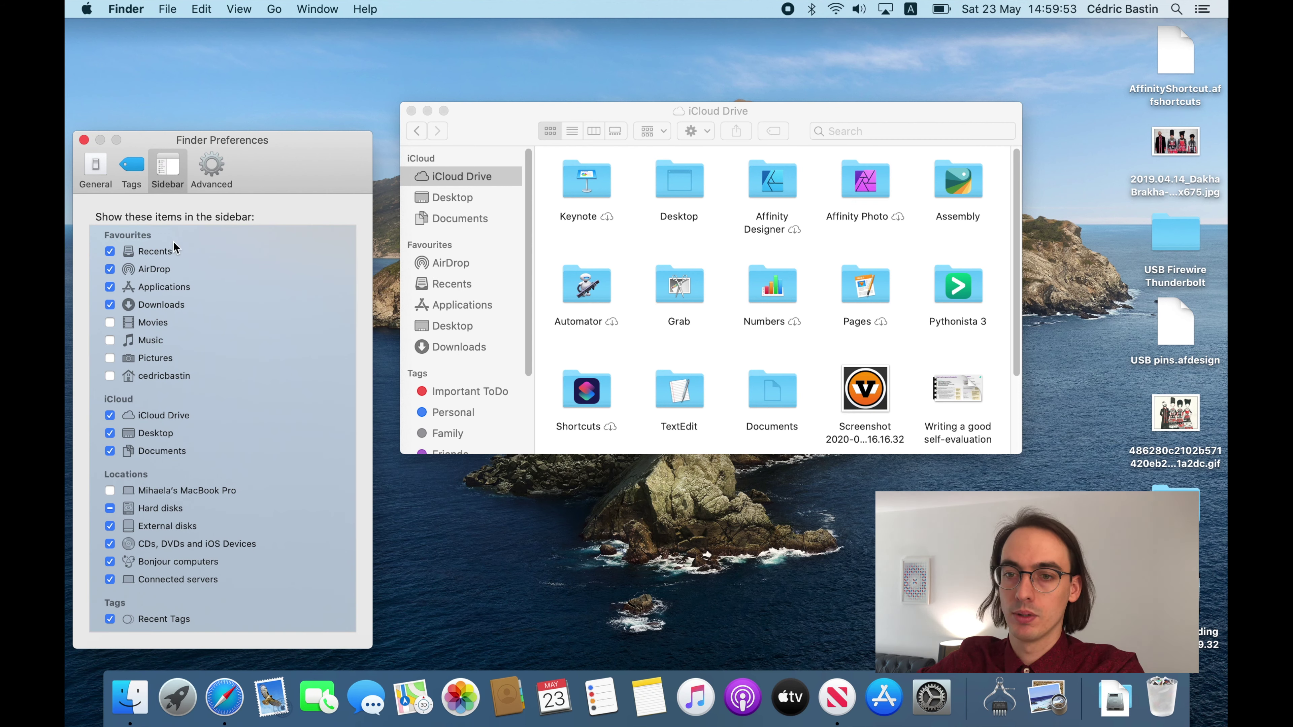
{"action": "left_click", "coordinate": [155, 252]}
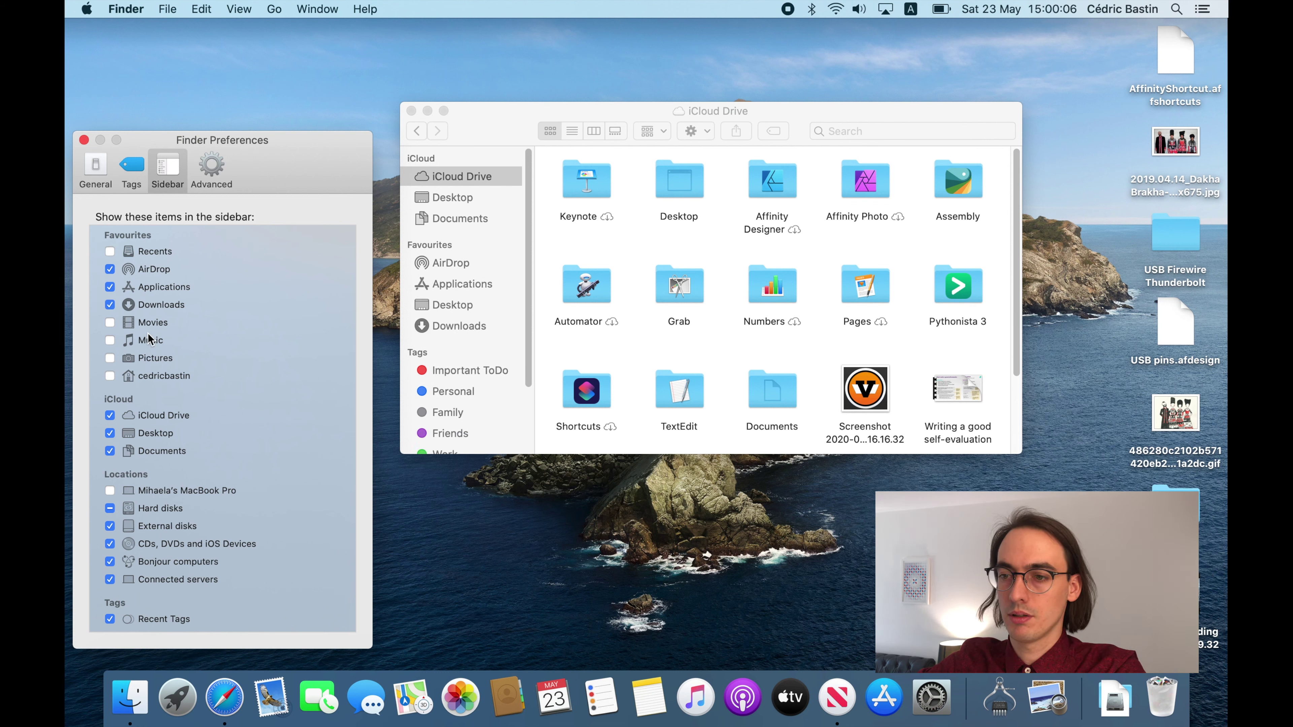
{"action": "left_click", "coordinate": [110, 376]}
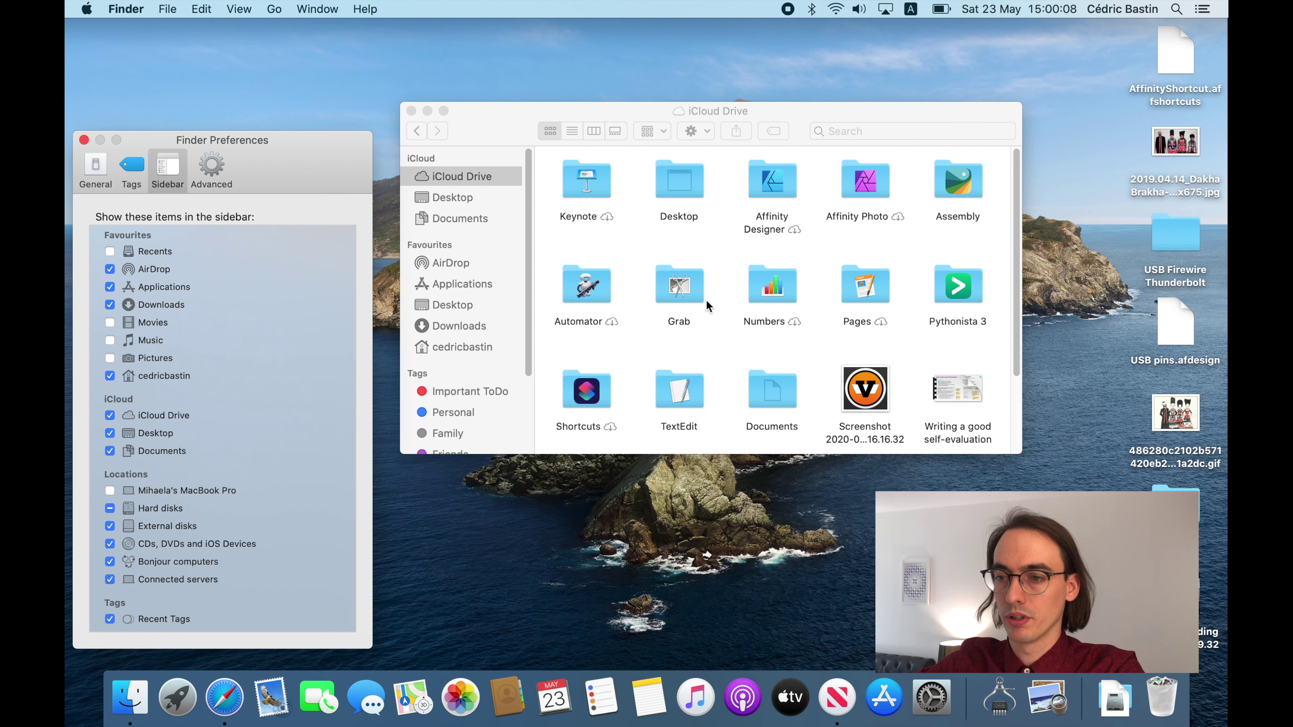
{"action": "left_click_drag", "start_coordinate": [442, 352], "coordinate": [432, 254]}
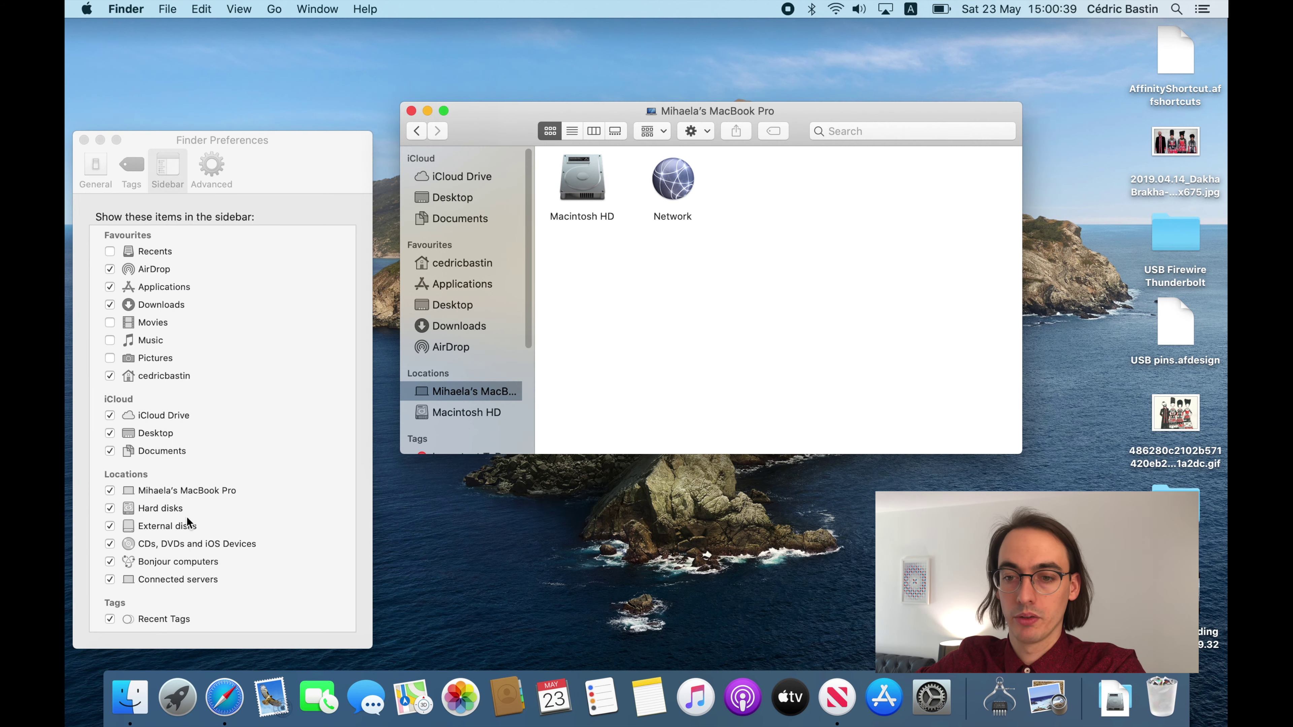
{"action": "left_click", "coordinate": [173, 479]}
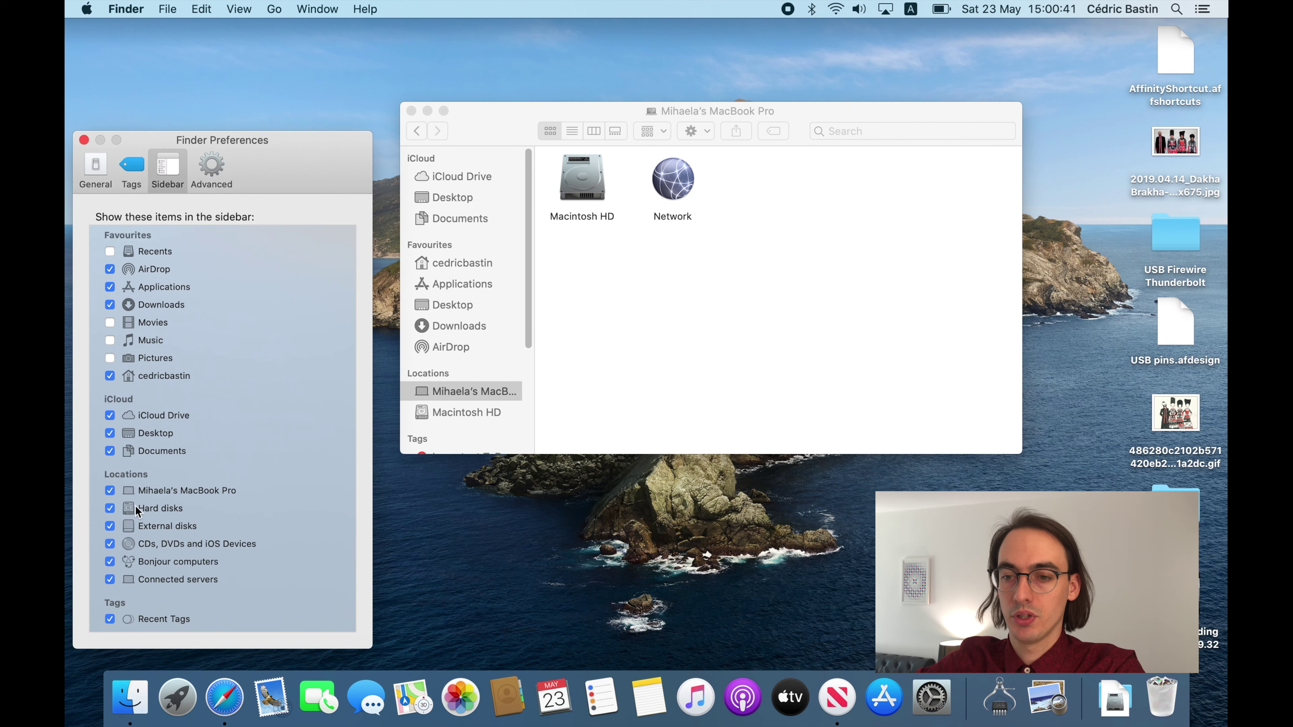
{"action": "left_click", "coordinate": [441, 417]}
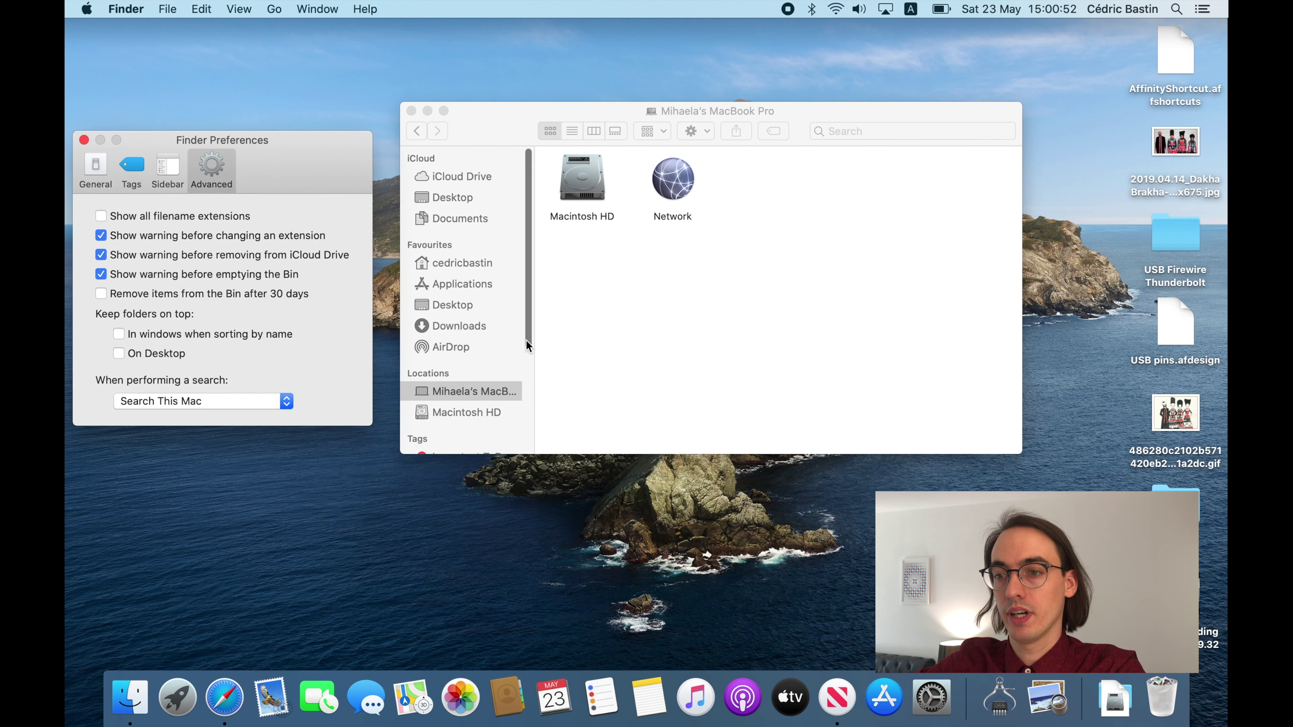
Step: Show all filename extensions and keep folders on top in windows and on the Desktop
{"action": "left_click", "coordinate": [452, 197]}
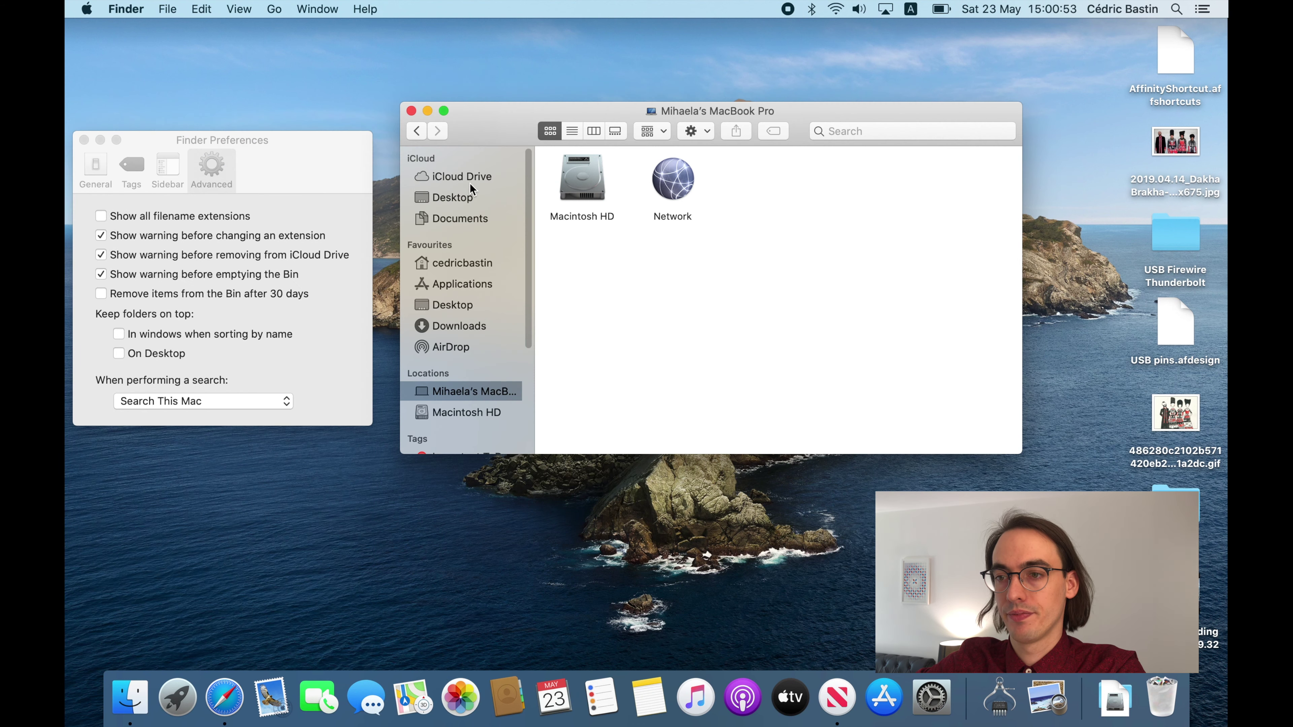
{"action": "left_click", "coordinate": [208, 220]}
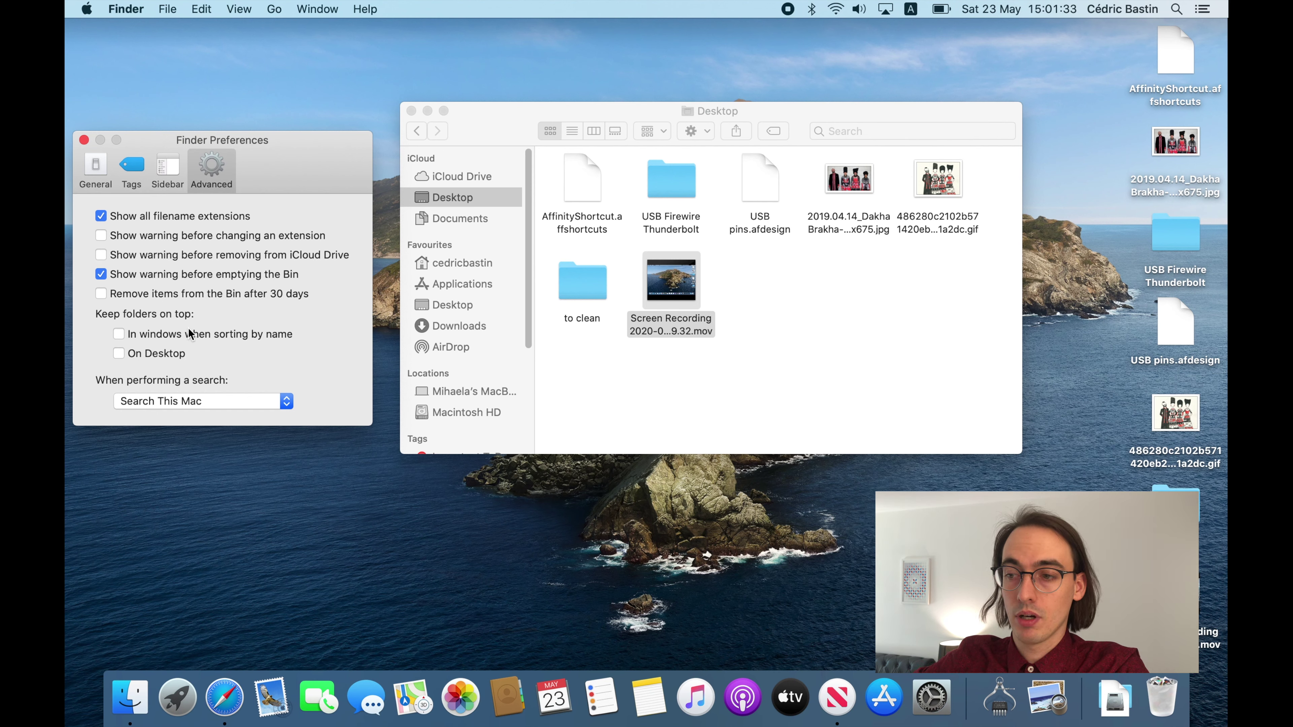
{"action": "left_click", "coordinate": [189, 333]}
{"action": "left_click", "coordinate": [168, 353]}
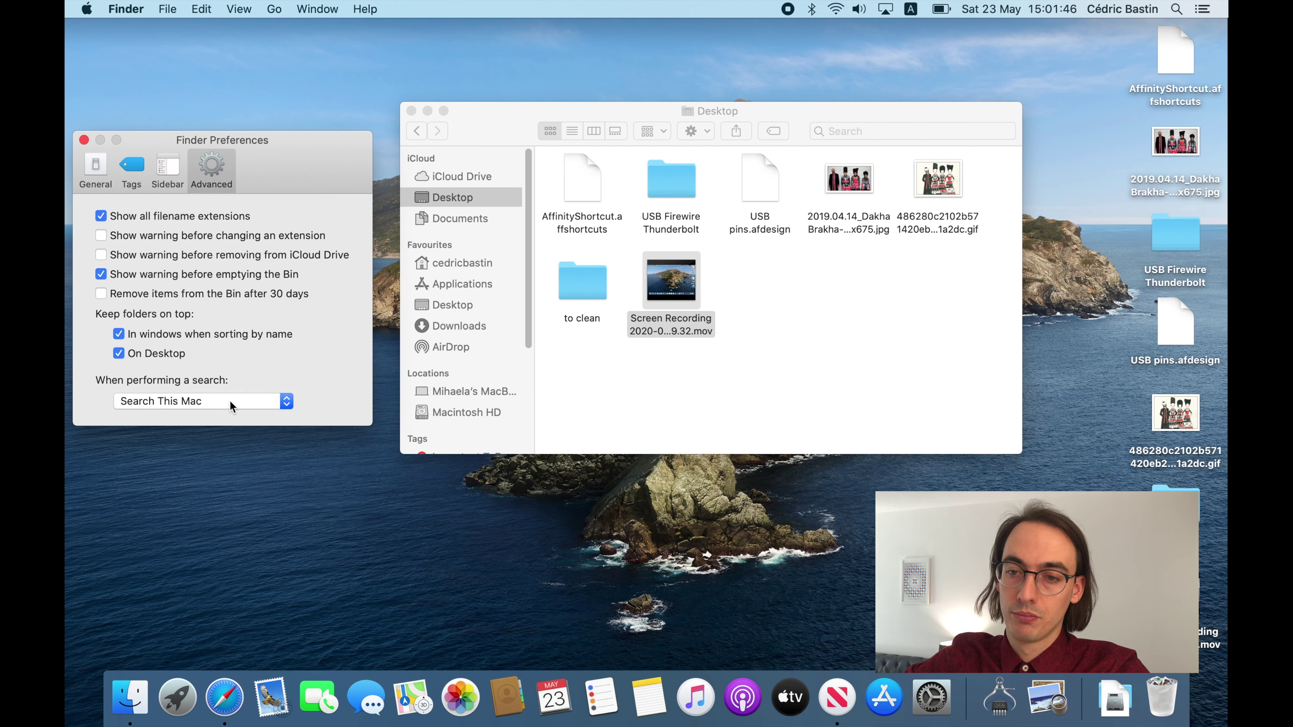
Step: Set the default search scope to Search the Current Folder
{"action": "left_click", "coordinate": [232, 402]}
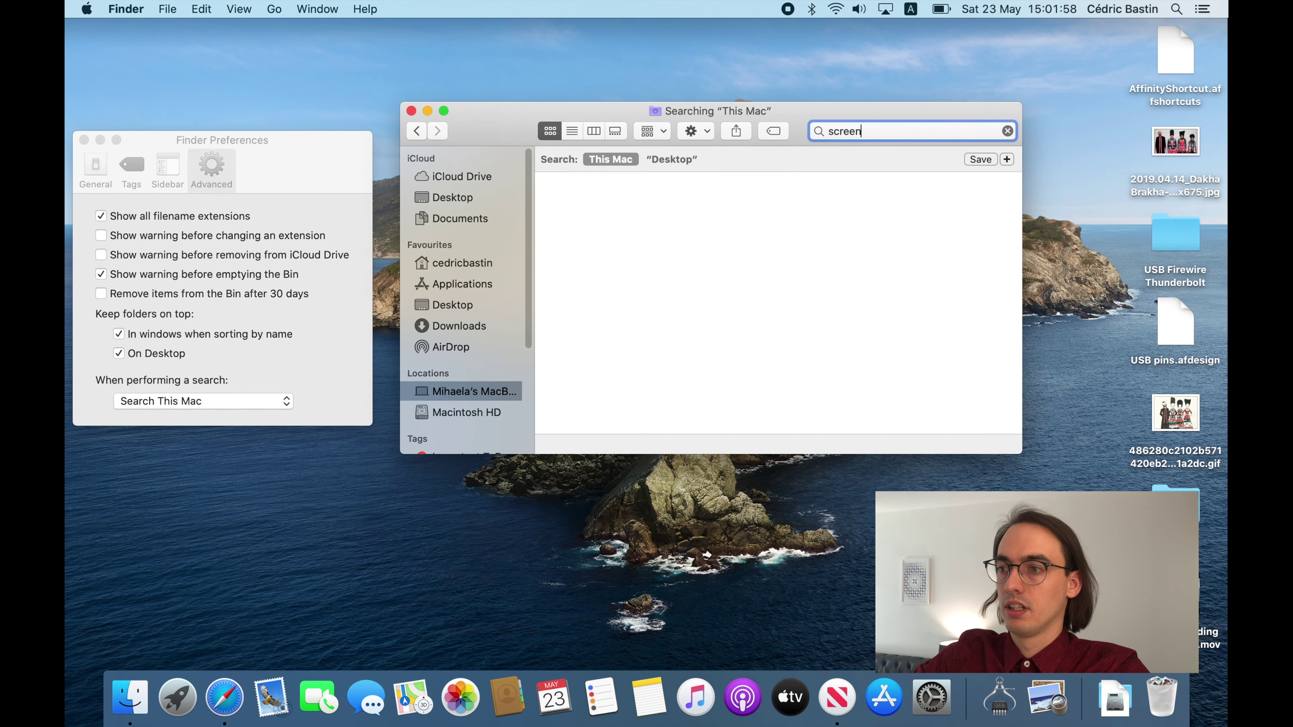
{"action": "type", "text": "rec"}
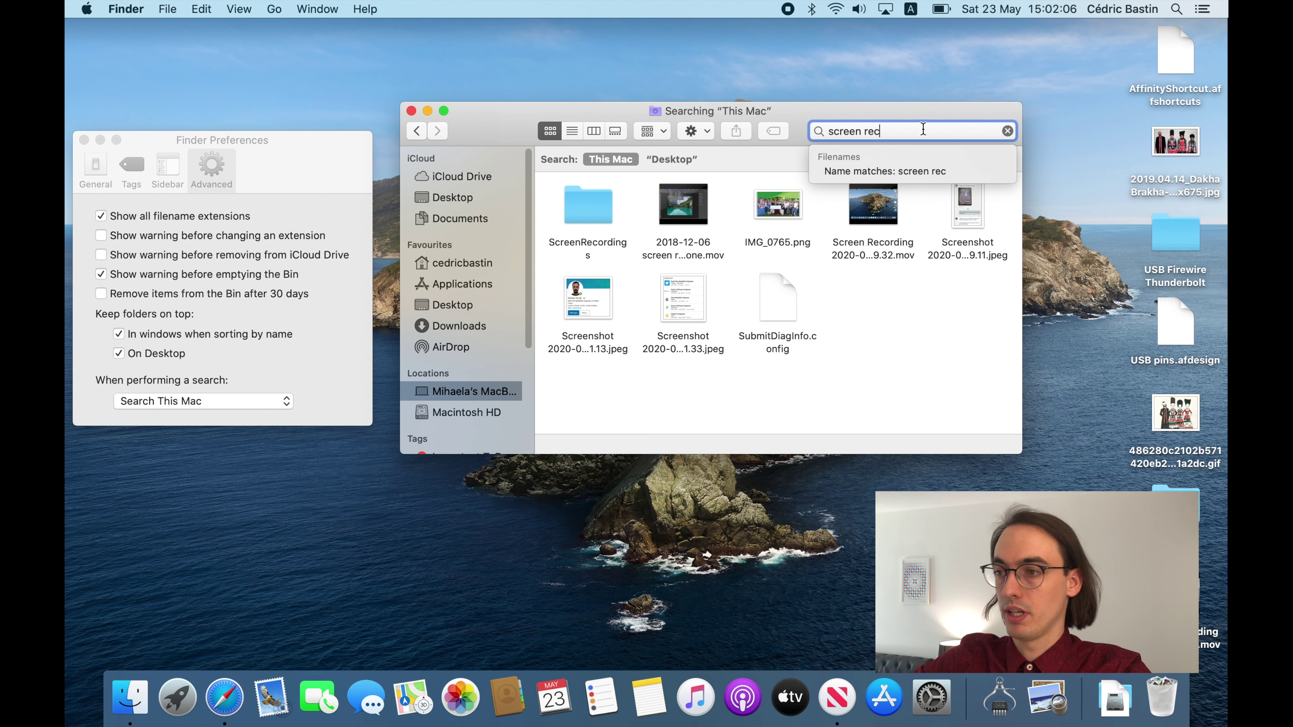
{"action": "left_click", "coordinate": [674, 159]}
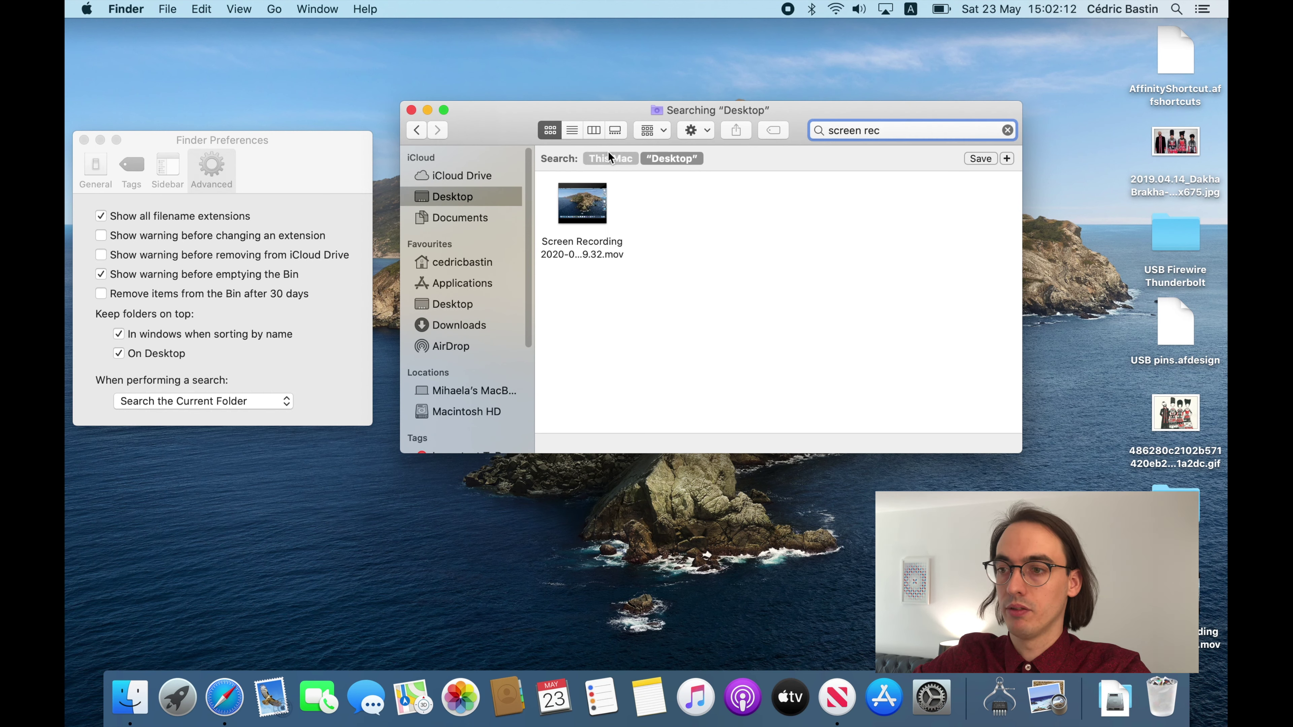
{"action": "left_click", "coordinate": [609, 155]}
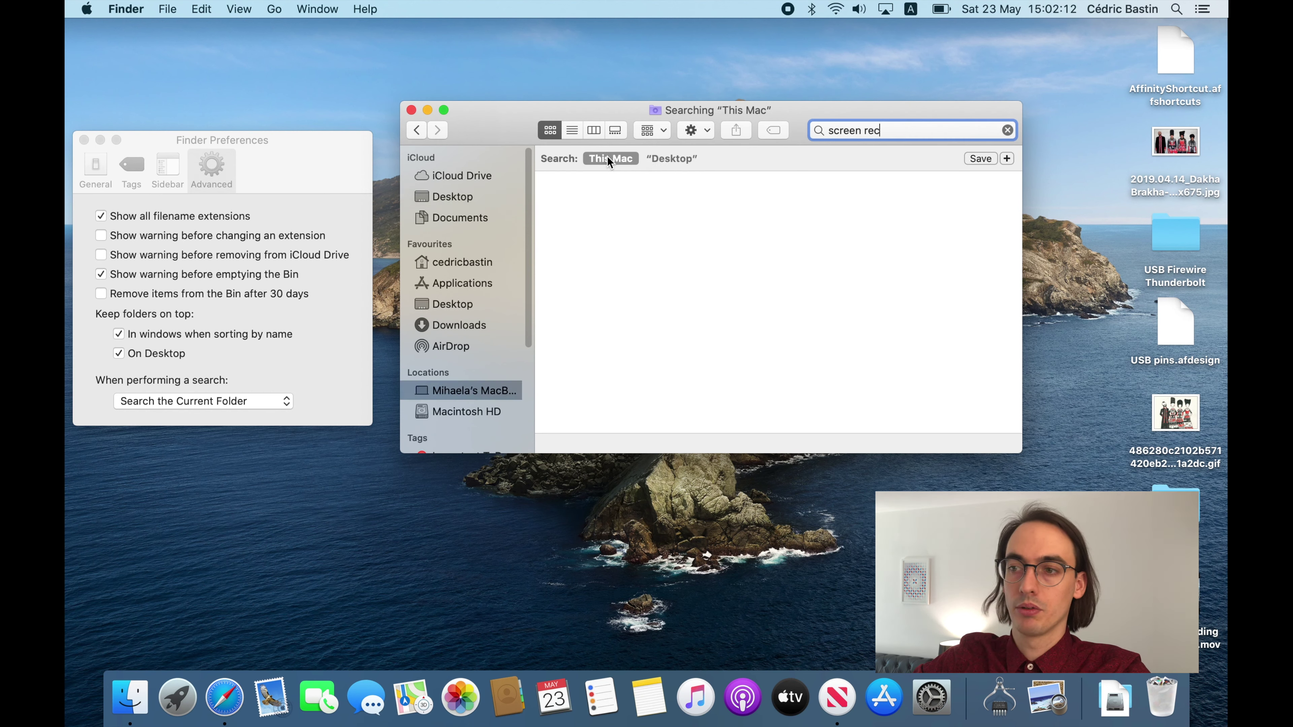
{"action": "left_click", "coordinate": [666, 159]}
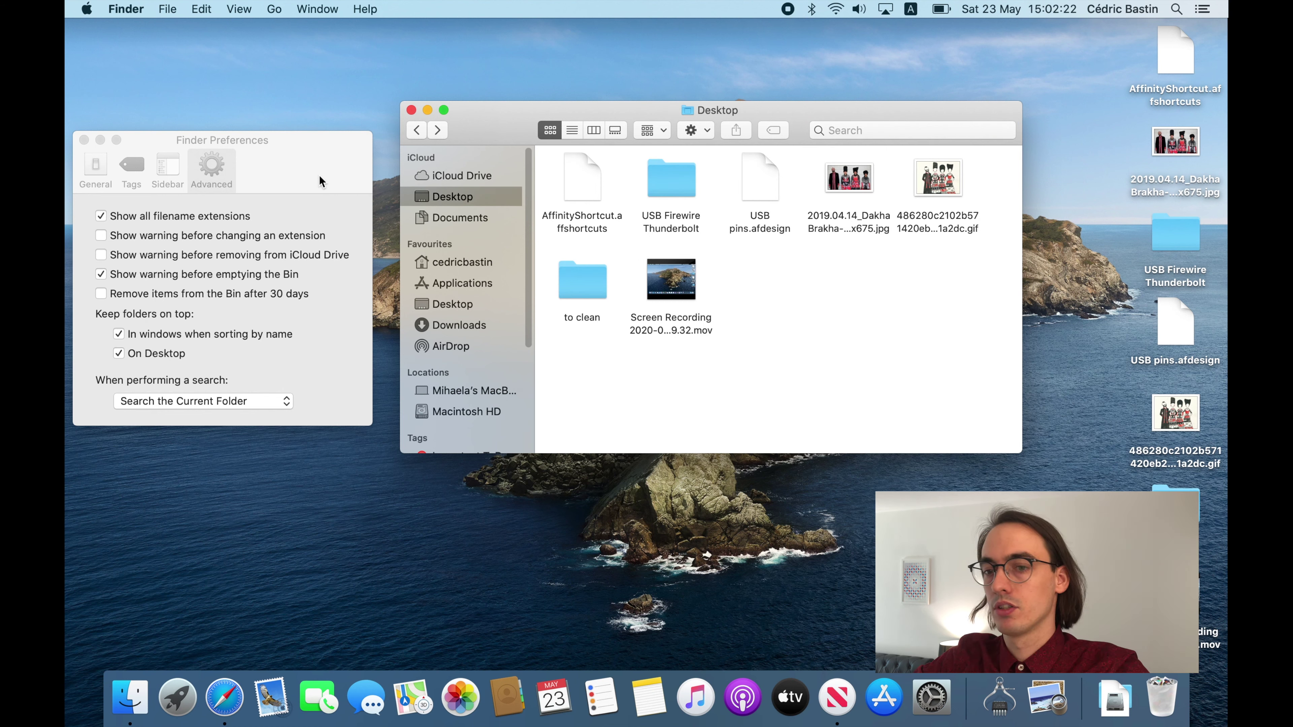
Step: Switch the Desktop window to column view and make it always open in column view
{"action": "left_click", "coordinate": [320, 178]}
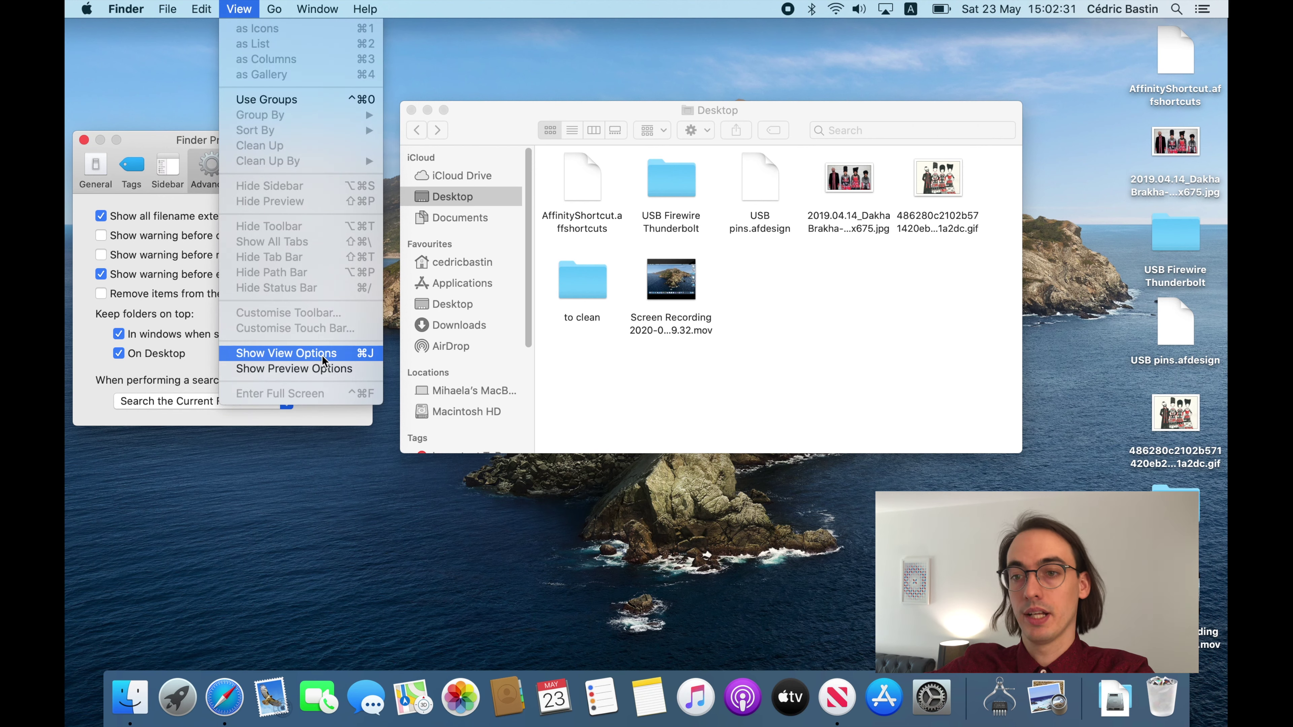
{"action": "left_click", "coordinate": [322, 358]}
{"action": "left_click", "coordinate": [594, 131]}
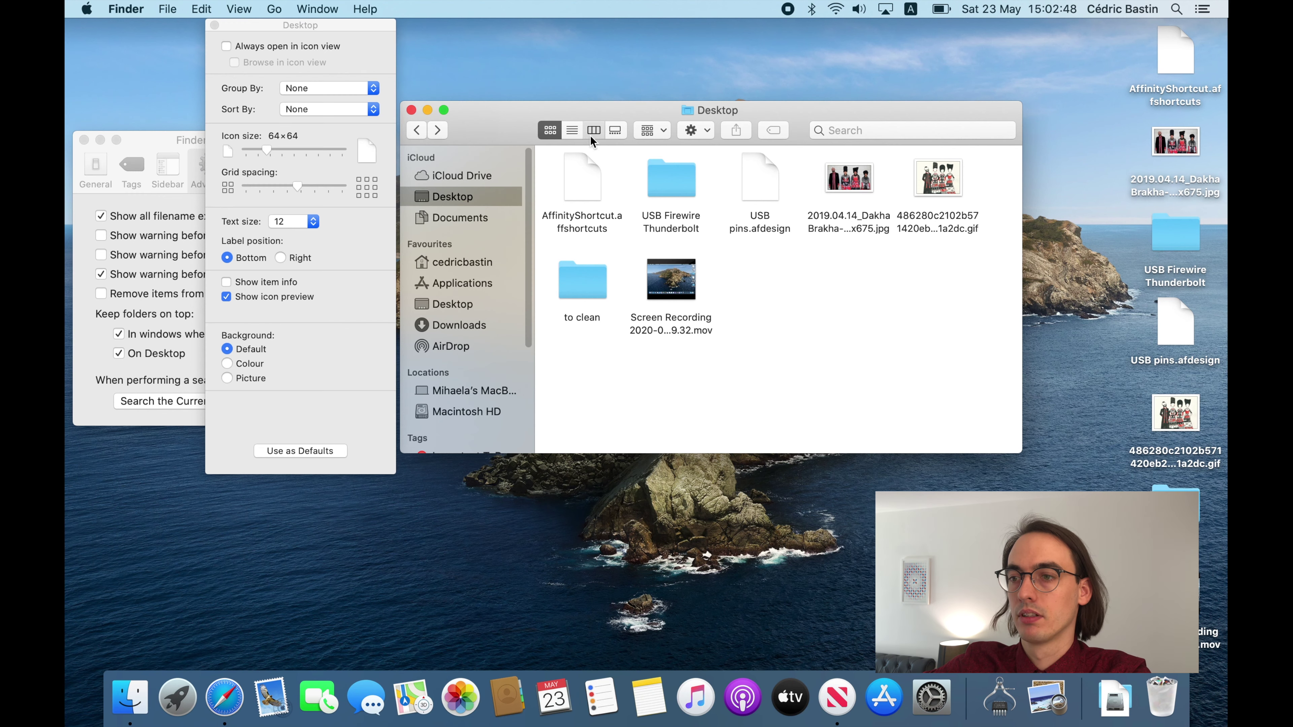
{"action": "left_click", "coordinate": [271, 47]}
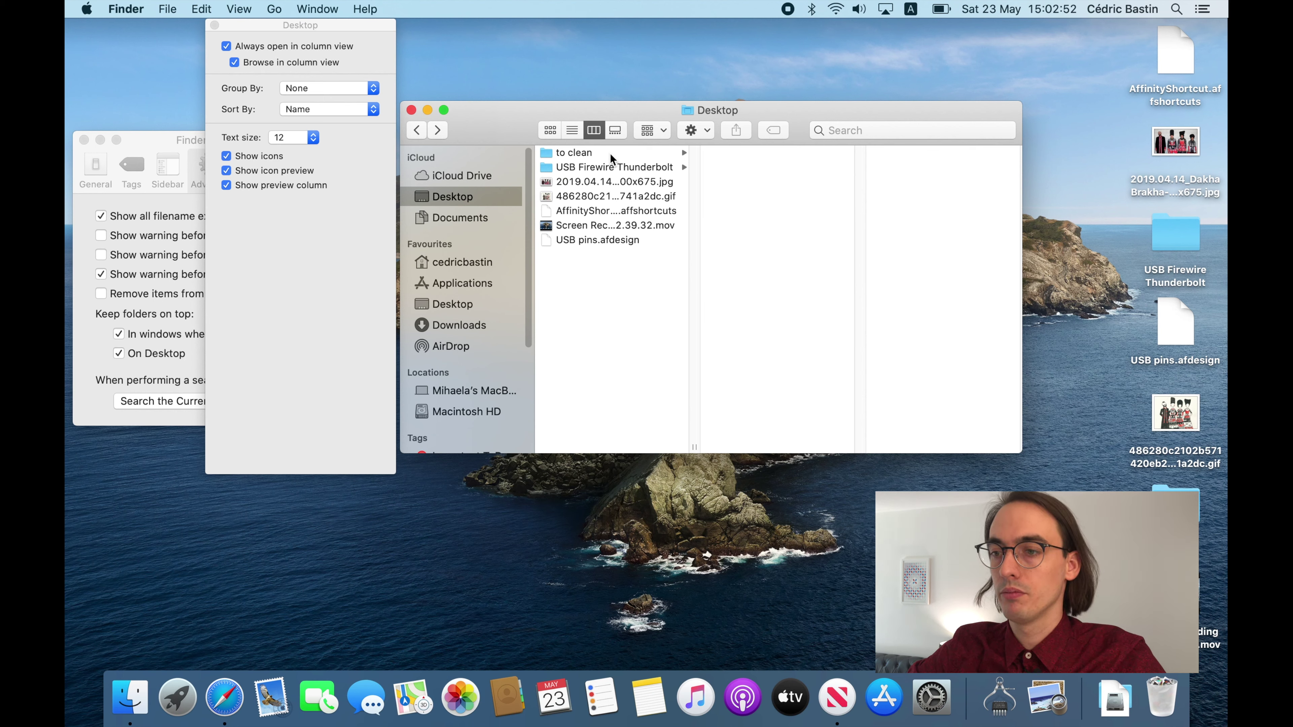
Step: Browse into the 'to clean' folder and preview the gif image in the next column
{"action": "left_click", "coordinate": [611, 153]}
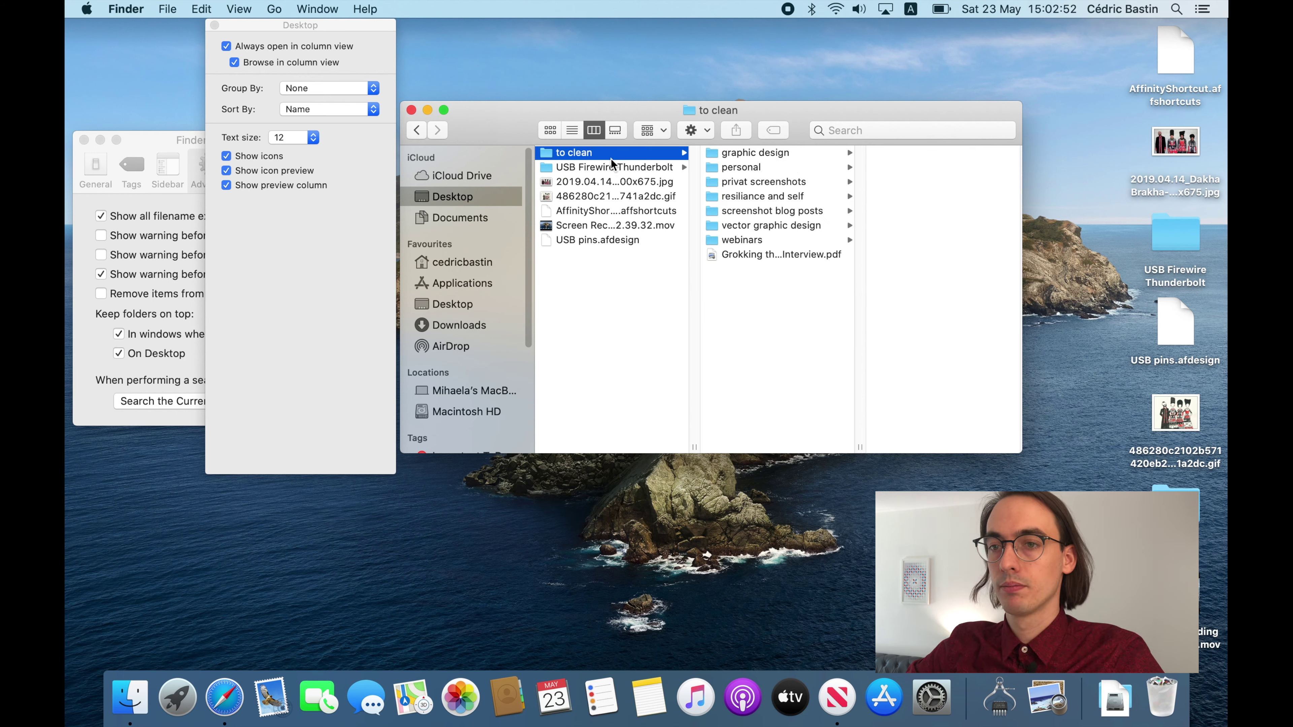
{"action": "left_click", "coordinate": [334, 111]}
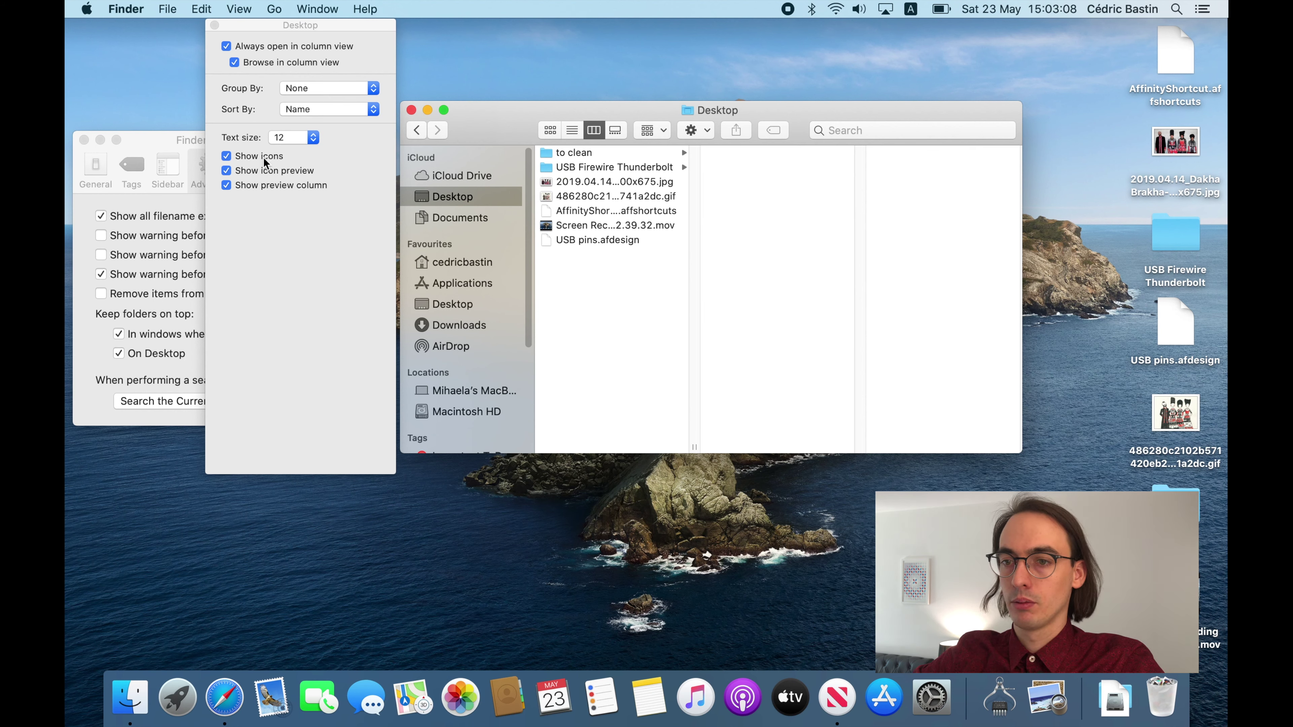
{"action": "left_click", "coordinate": [616, 198]}
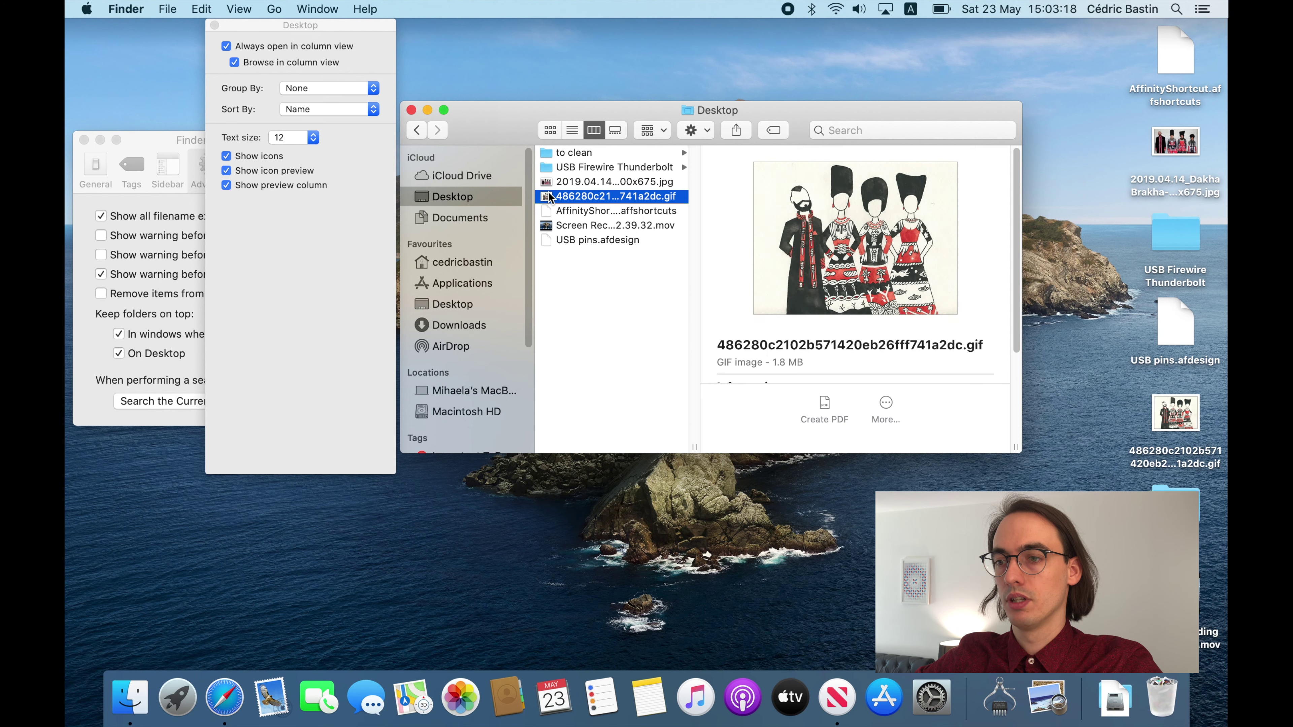
{"action": "left_click", "coordinate": [249, 5]}
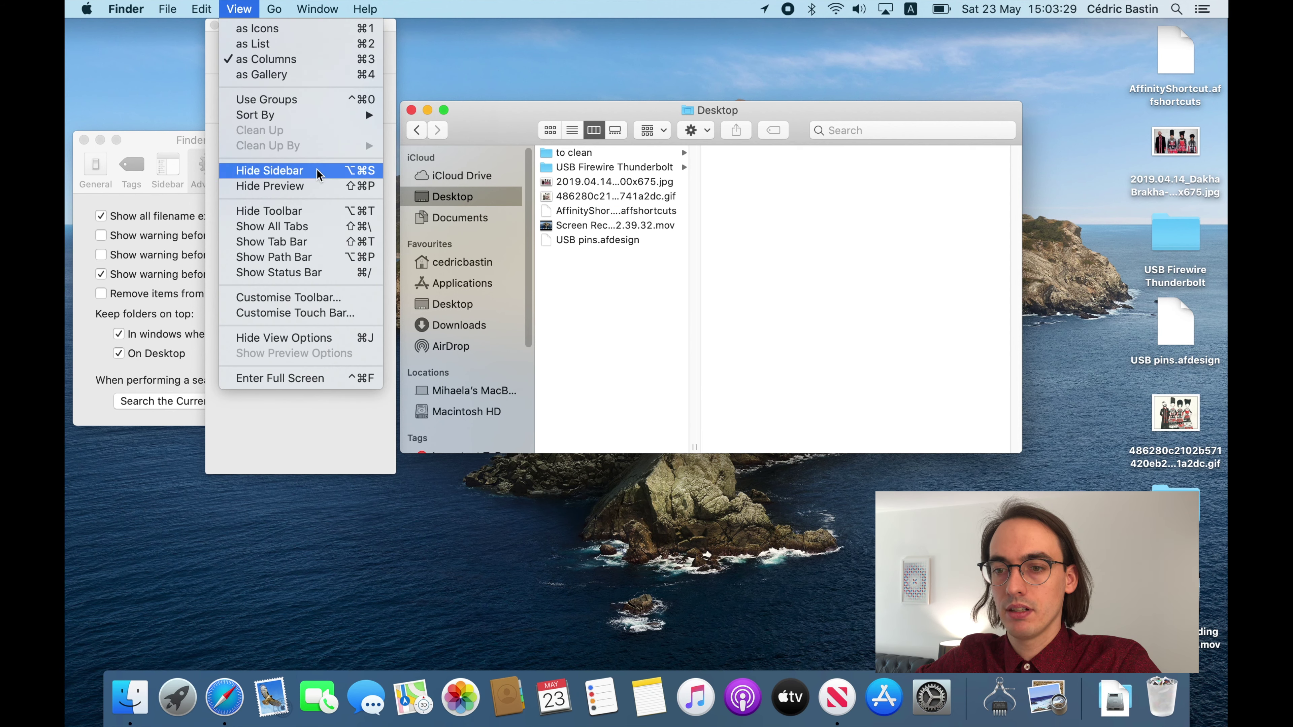
Step: Turn on the path bar and the status bar for Finder windows
{"action": "left_click", "coordinate": [316, 258]}
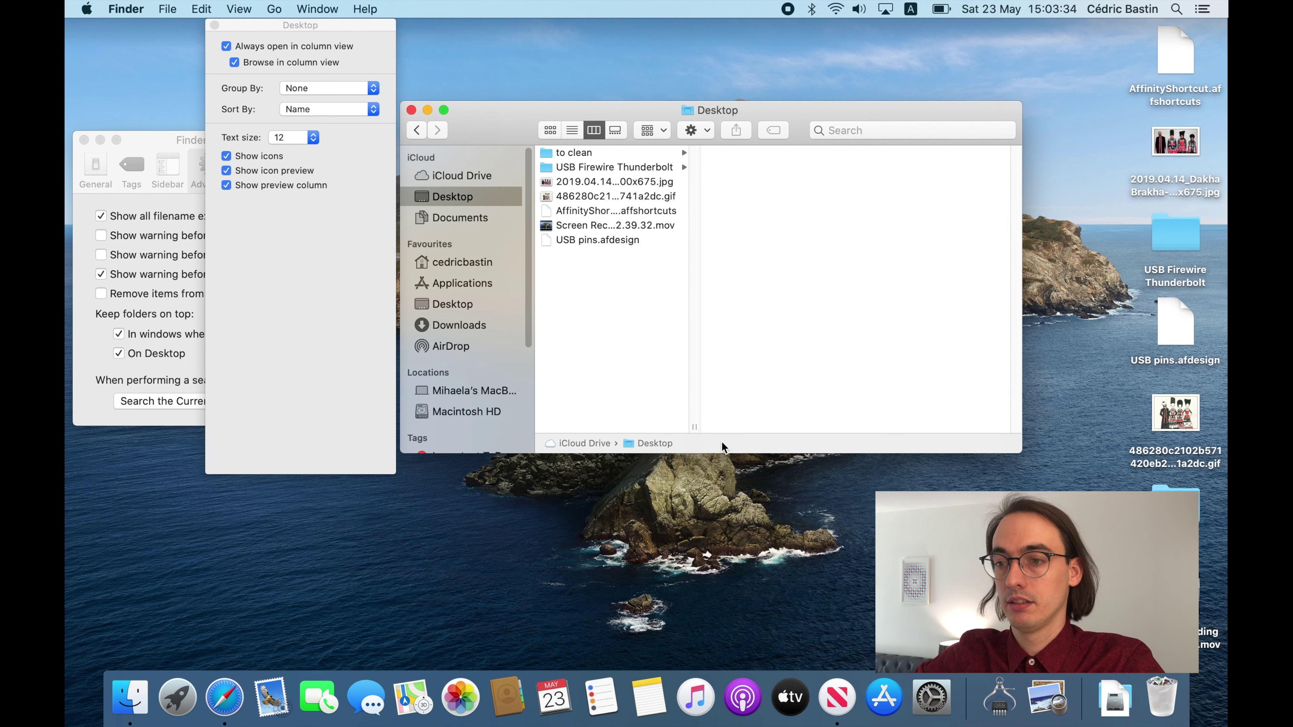
{"action": "left_click", "coordinate": [598, 169]}
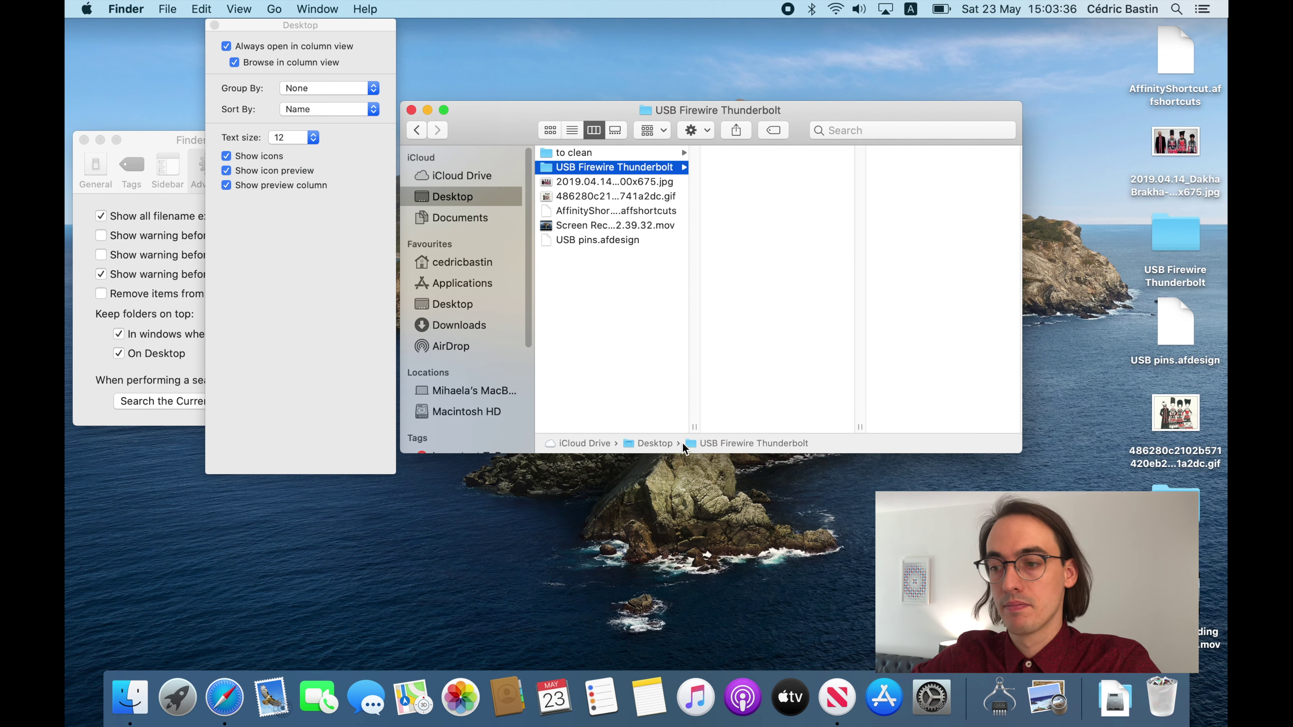
{"action": "left_click", "coordinate": [239, 9]}
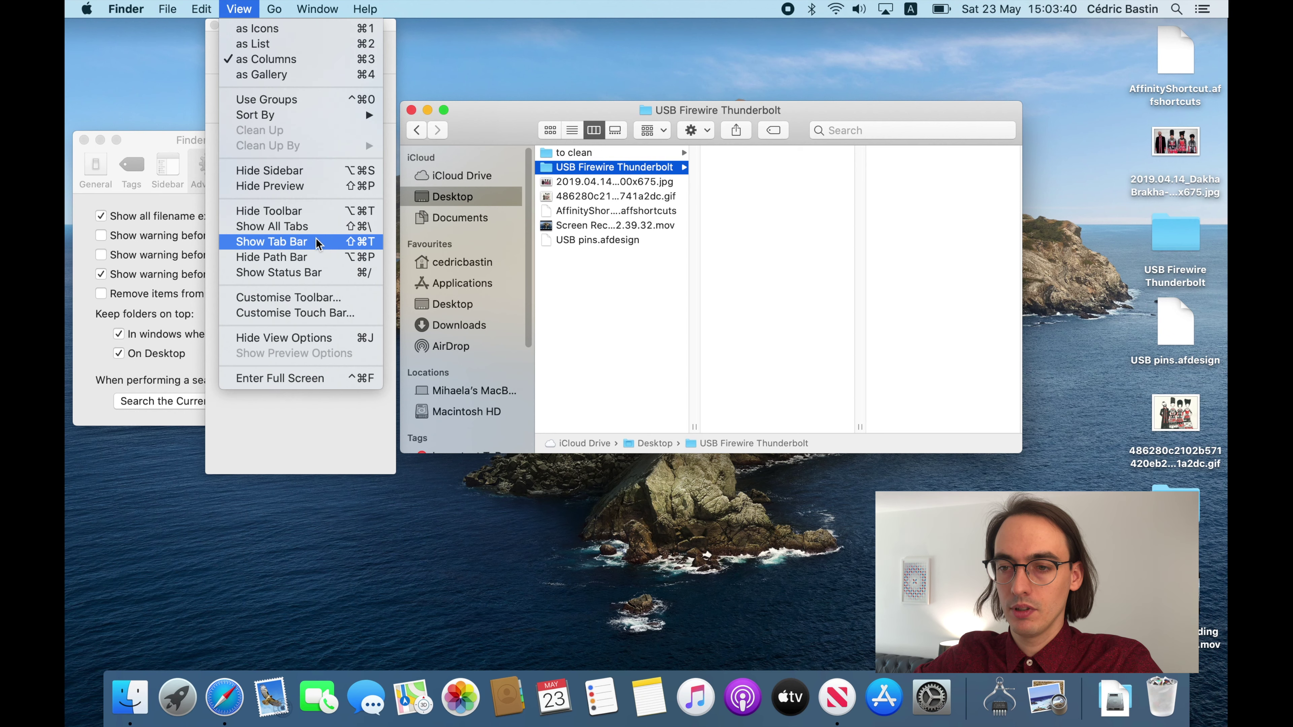
{"action": "left_click", "coordinate": [320, 273]}
Step: Go back to the Desktop folder and select both the jpg and gif images
{"action": "left_click", "coordinate": [627, 331]}
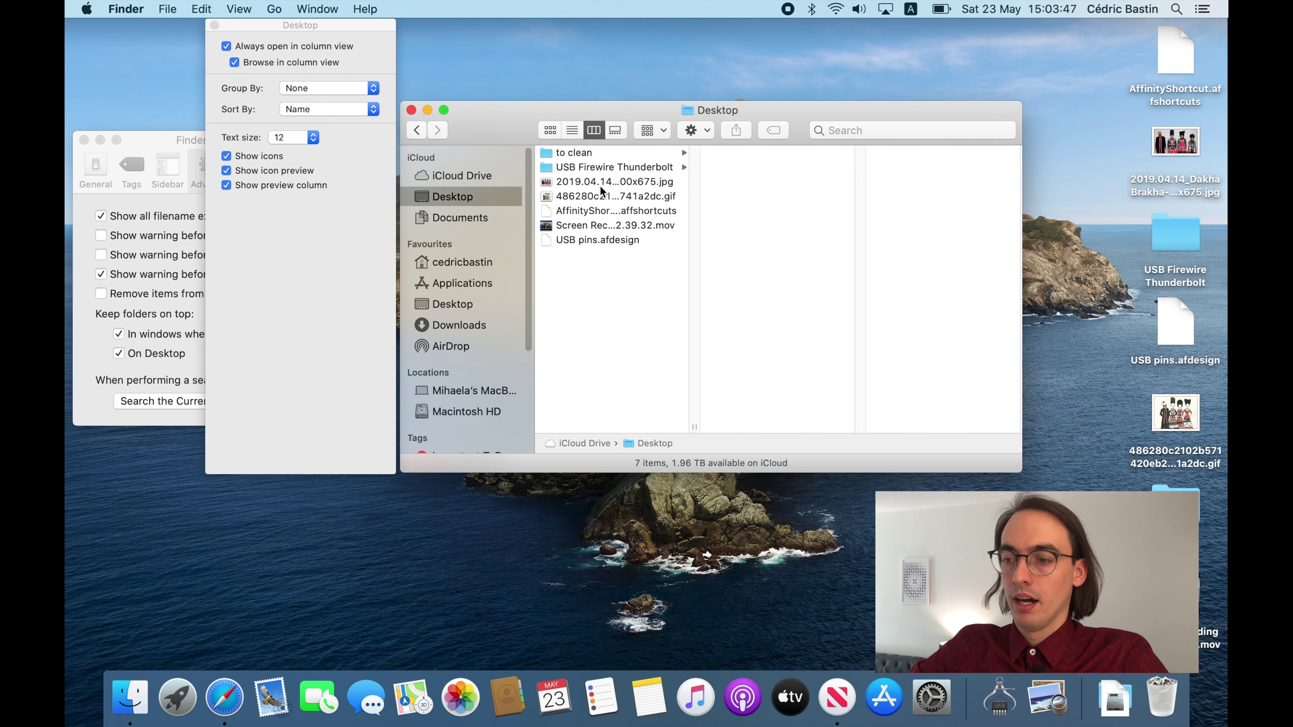
{"action": "left_click", "coordinate": [615, 182]}
{"action": "left_click", "coordinate": [617, 196], "text": "shift"}
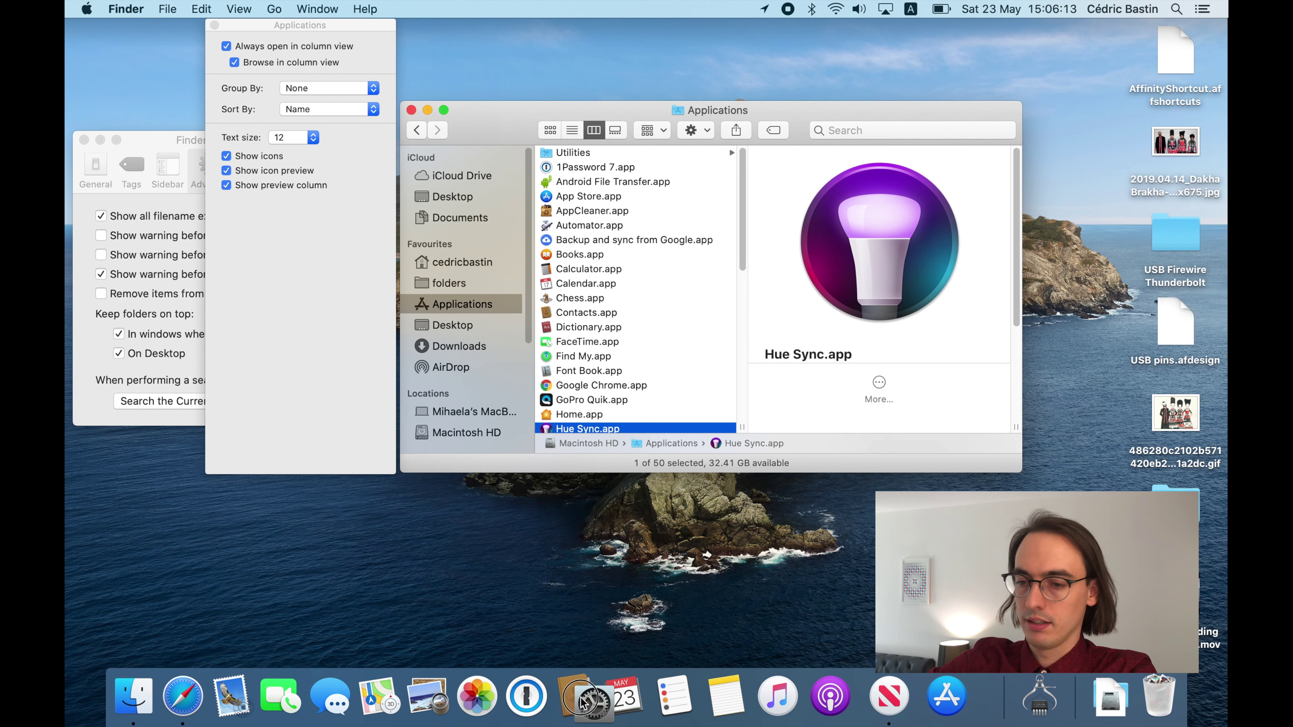
Step: Move the System Preferences icon next to Finder in the Dock
{"action": "left_click_drag", "start_coordinate": [583, 702], "coordinate": [182, 697]}
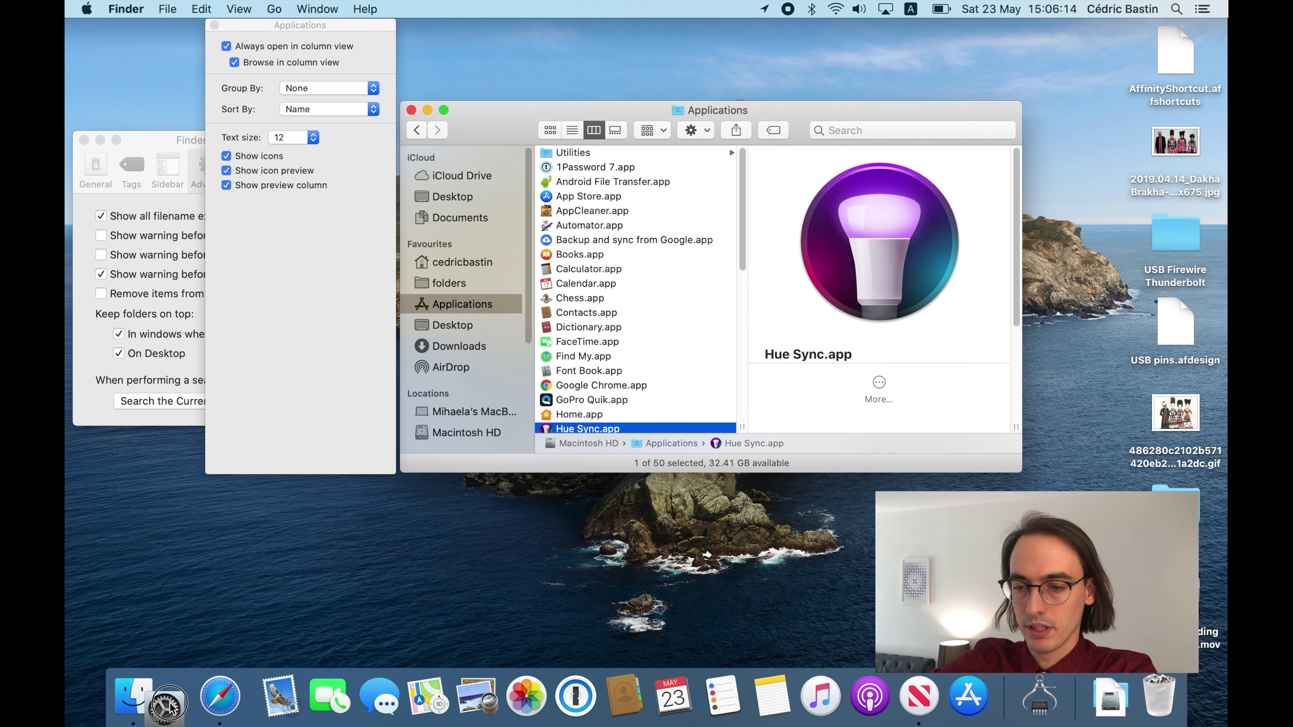